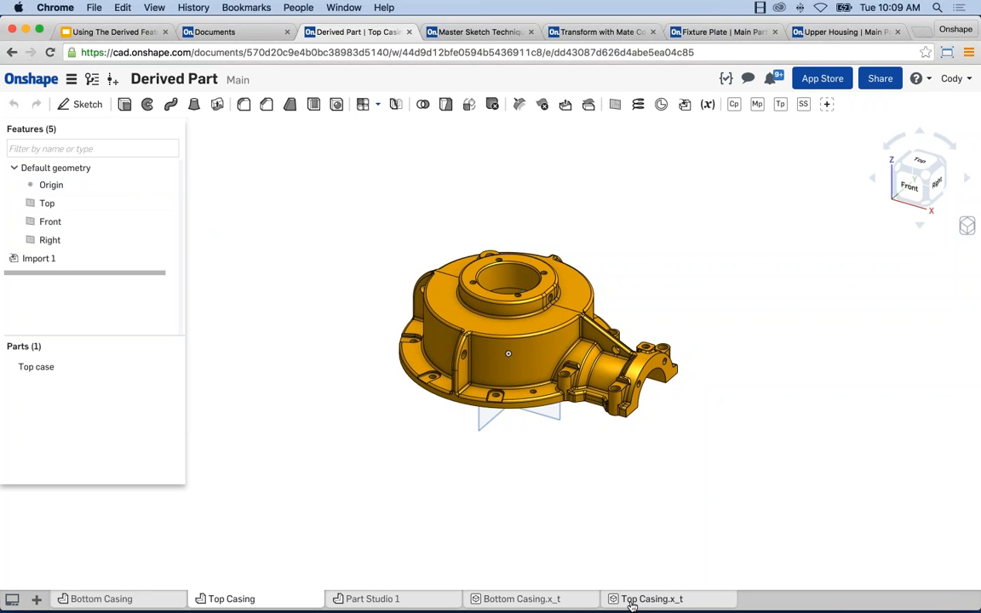
Review the Bottom Casing and Top Casing part studios and open the empty Part Studio 1
click(62, 598)
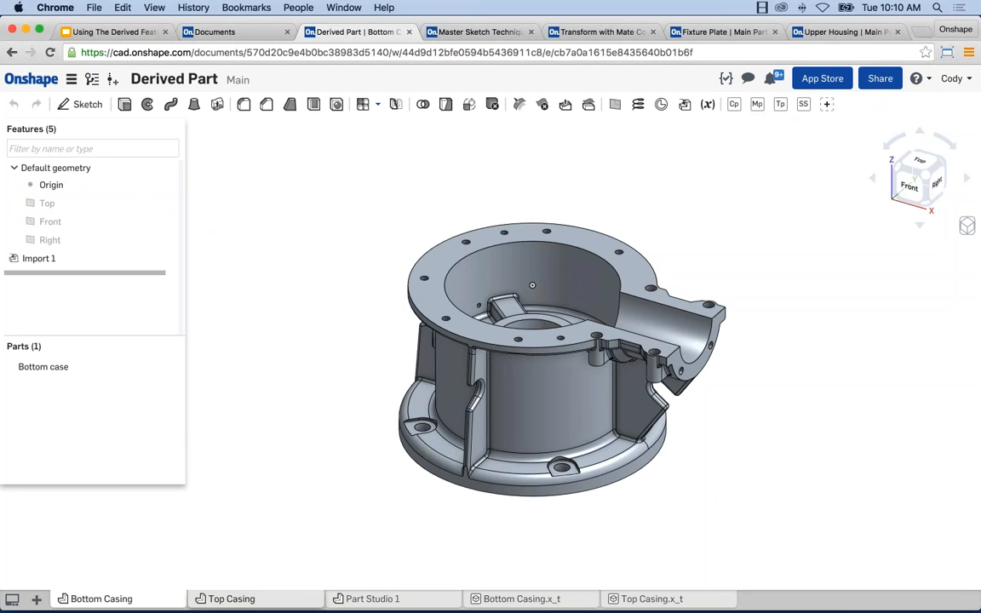
click(228, 598)
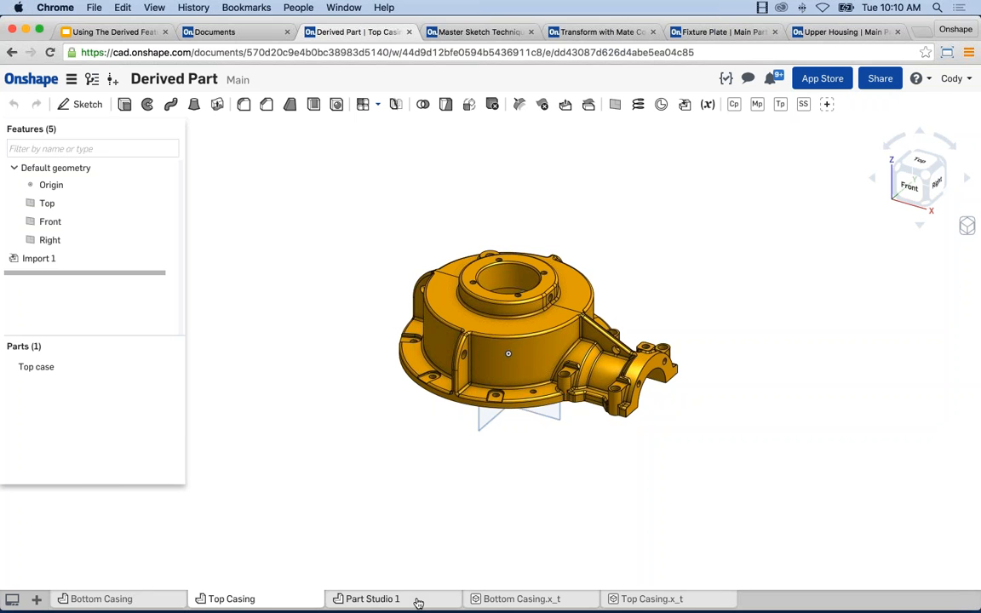
click(418, 603)
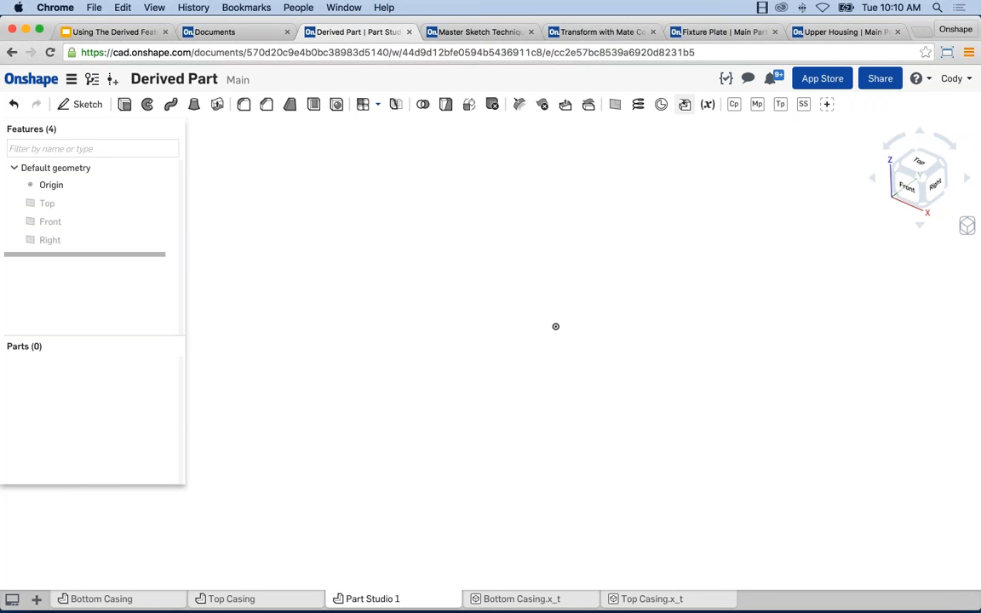
Derive the Bottom case part from the current workspace into Part Studio 1
click(683, 109)
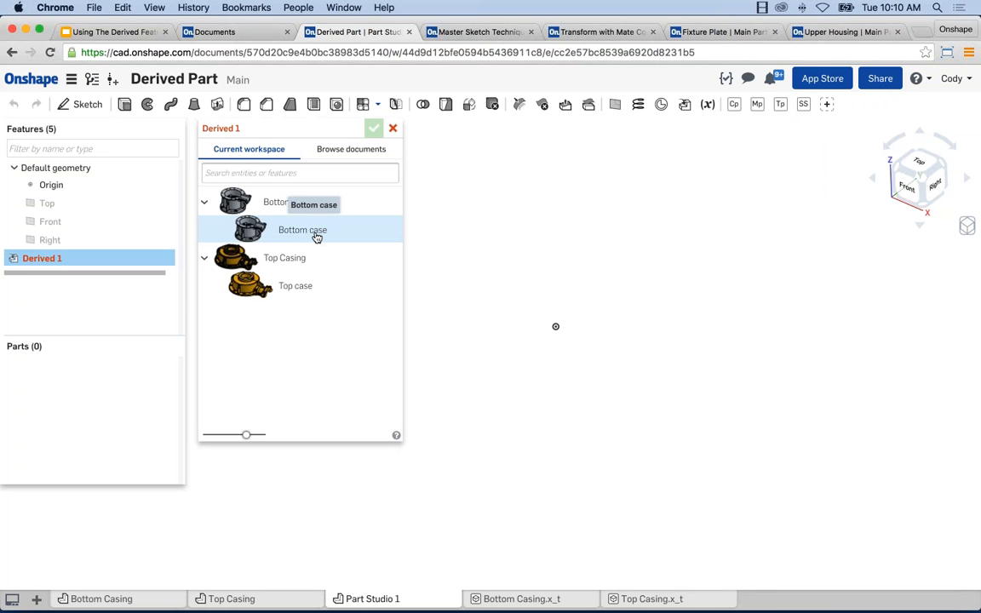
click(316, 237)
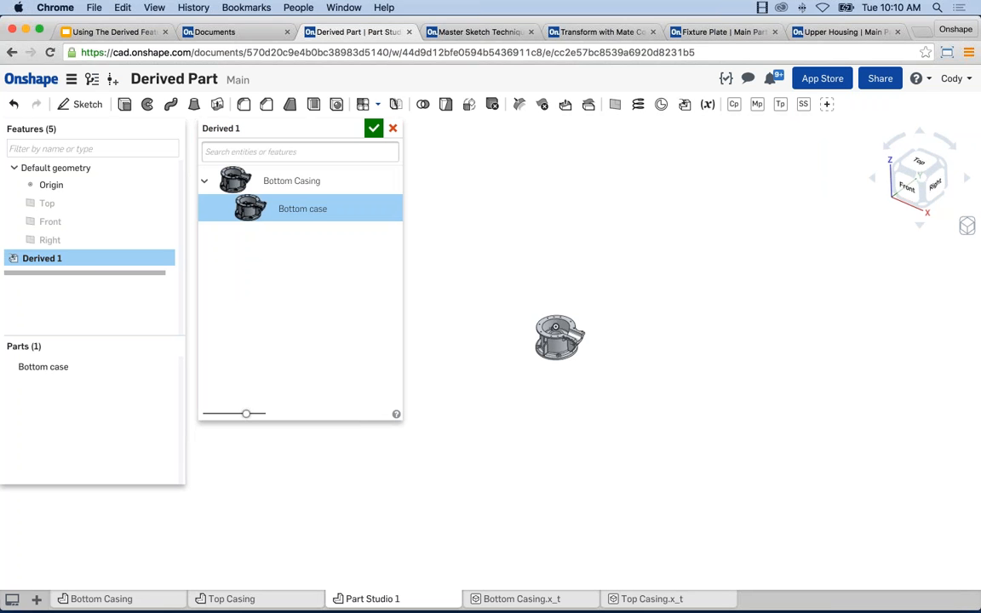
click(373, 130)
scroll(560, 334, up, 5)
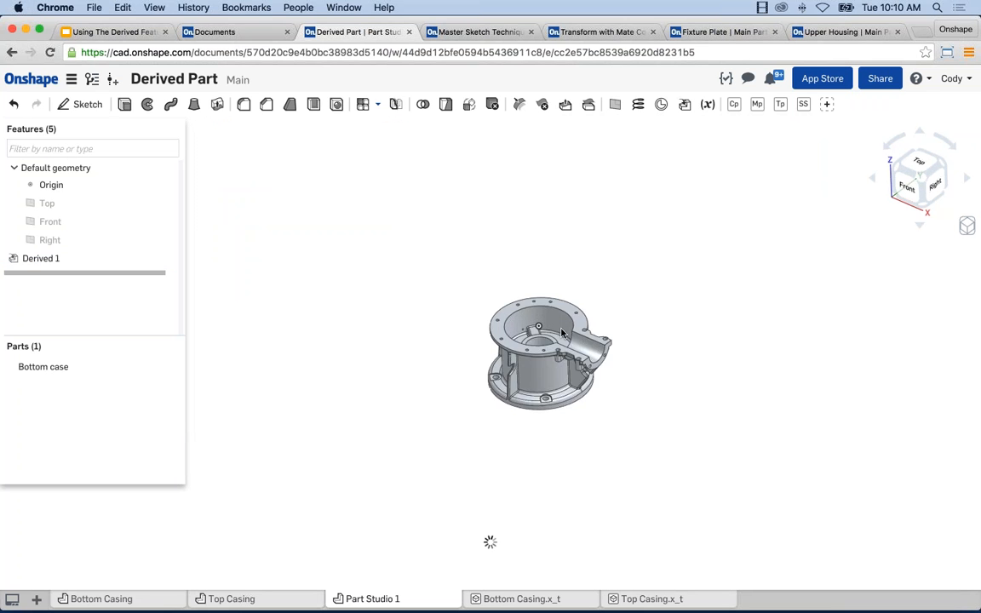
scroll(560, 334, up, 5)
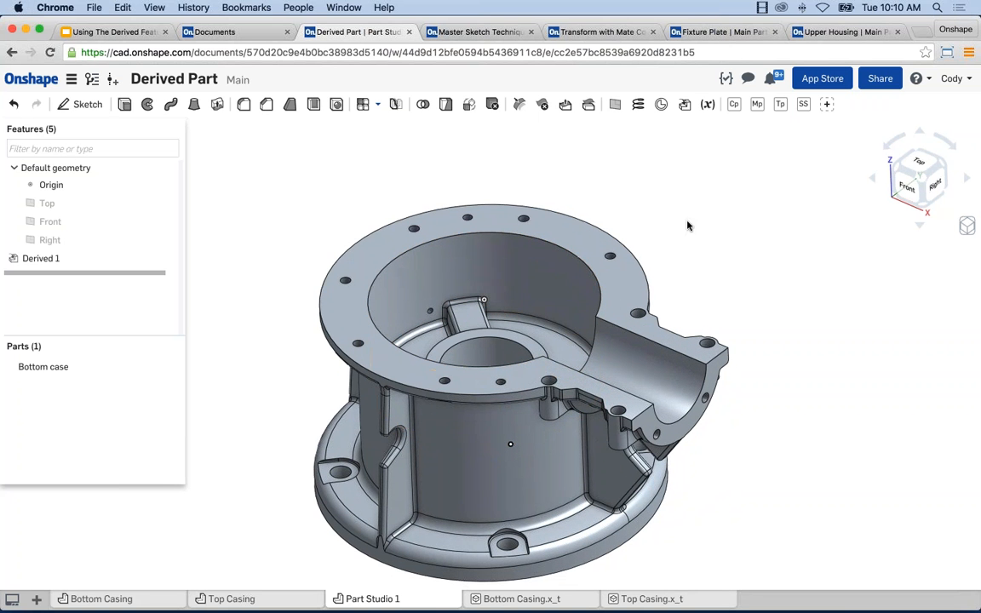
Derive the Top case part from the current workspace into the same part studio as the bottom case
click(685, 104)
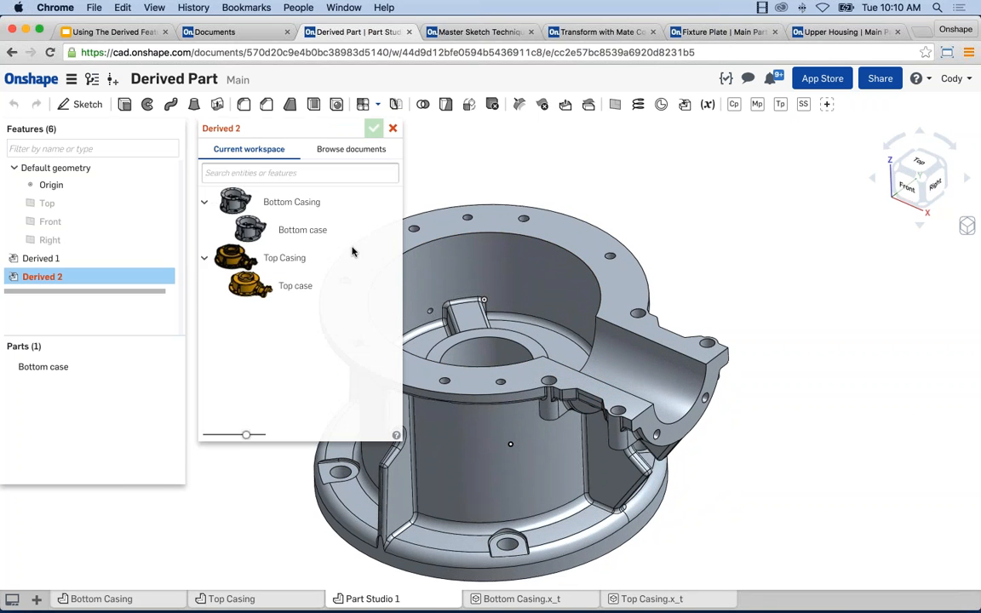
click(295, 285)
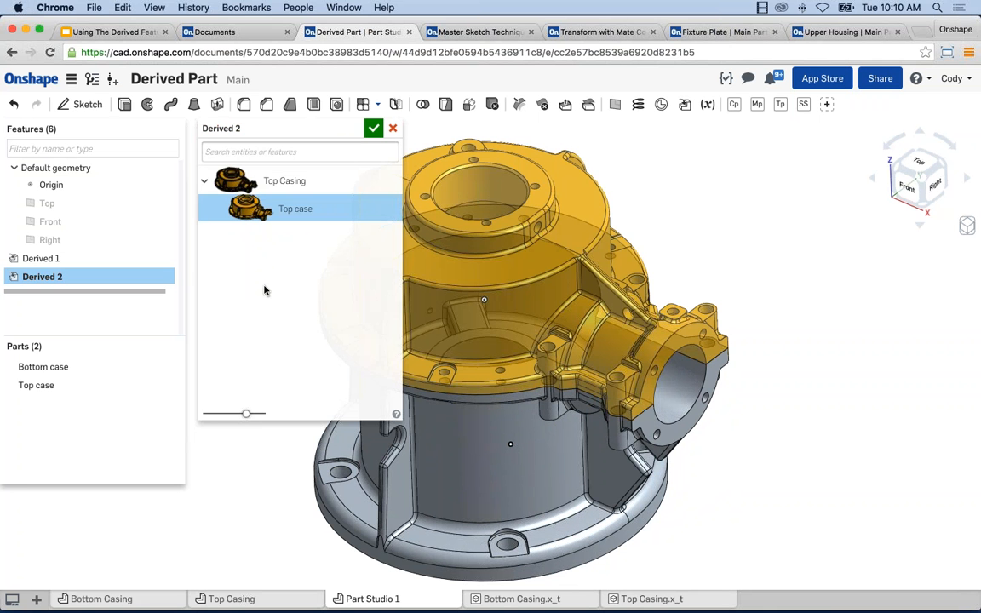
click(374, 128)
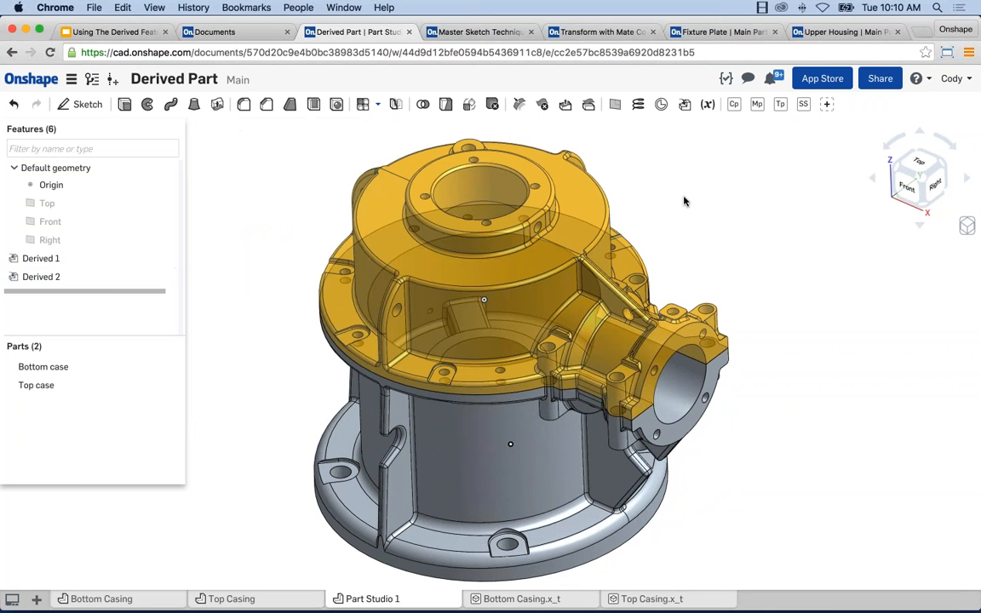
scroll(691, 218, down, 2)
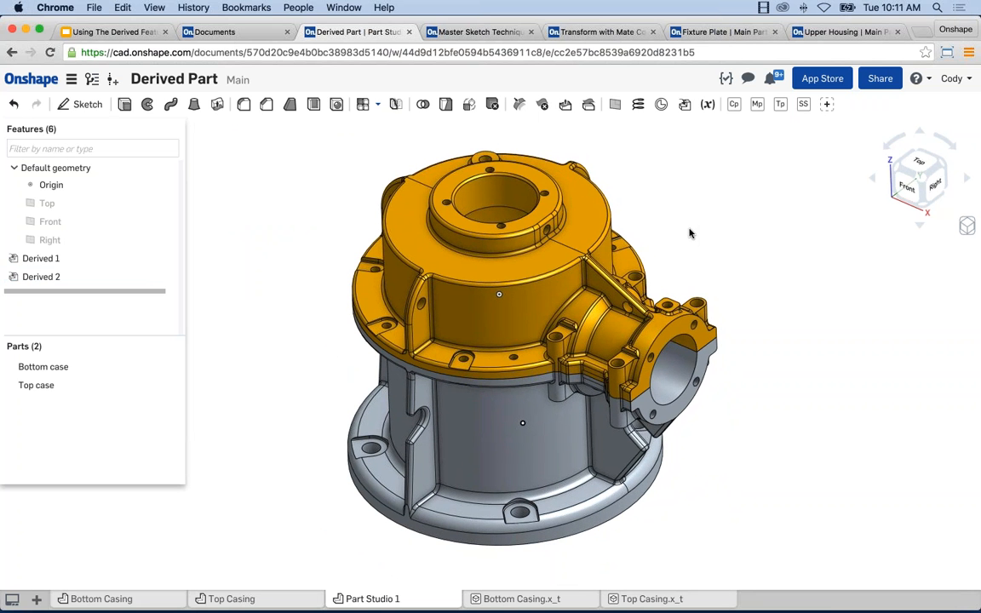
Start a sketch on the top case's planar end face at the side outlet
scroll(700, 349, up, 3)
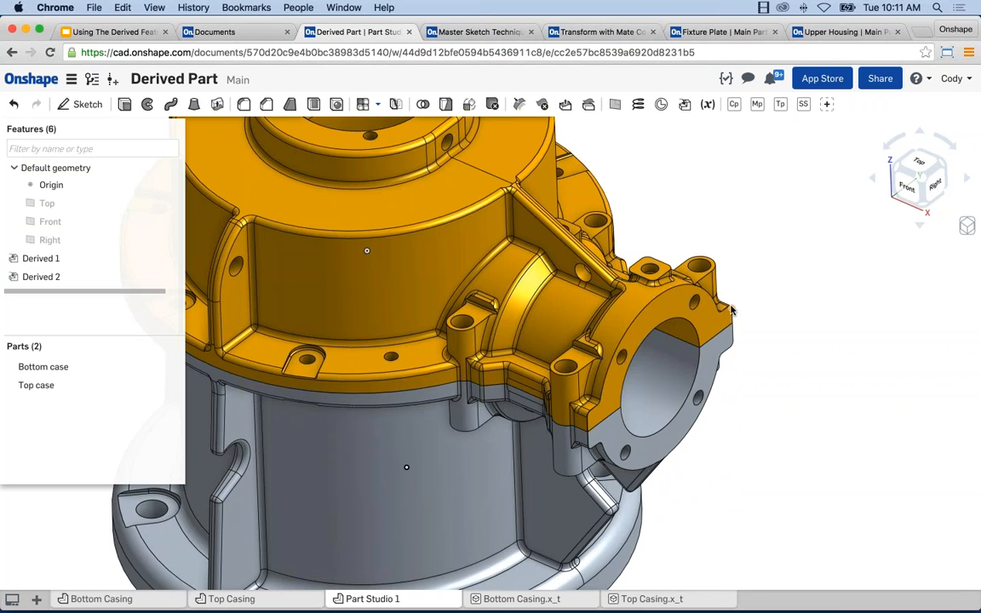
click(712, 334)
key(shift+s)
key(n)
scroll(621, 244, up, 3)
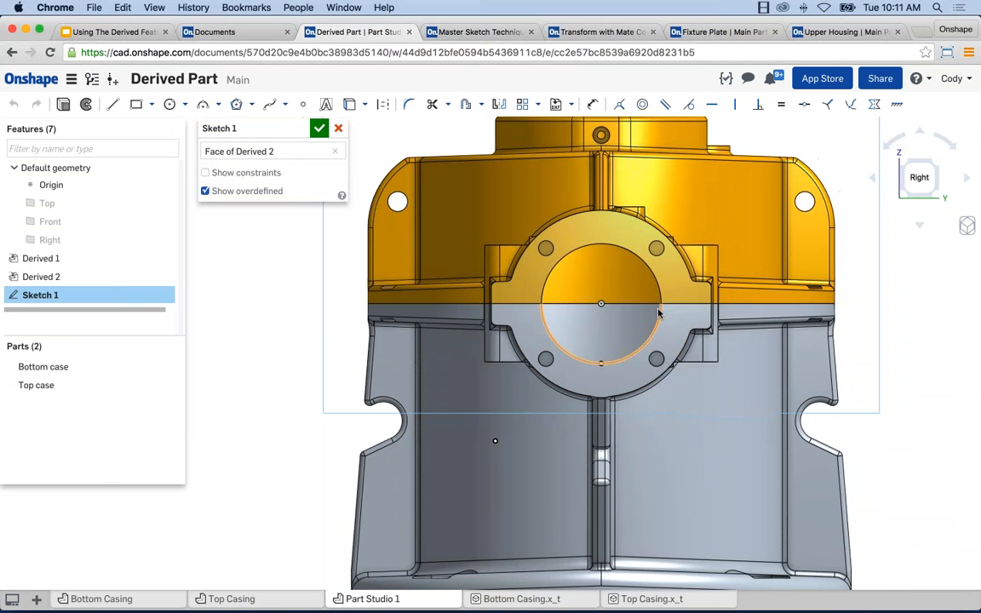
Sketch a circle centred on the outlet bore and constrain it coincident with the bore's edge
key(c)
click(600, 303)
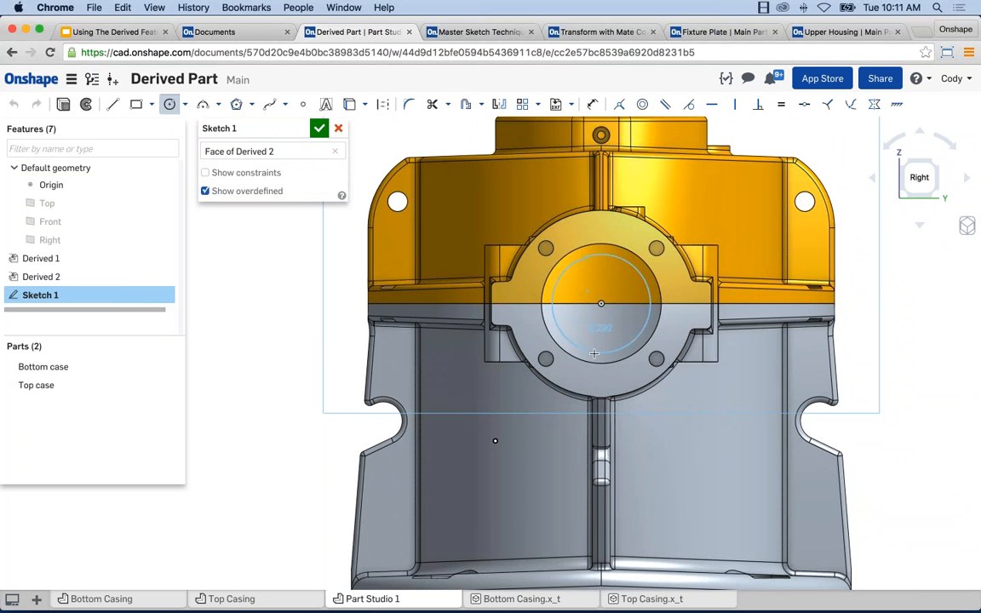
click(542, 305)
key(Escape)
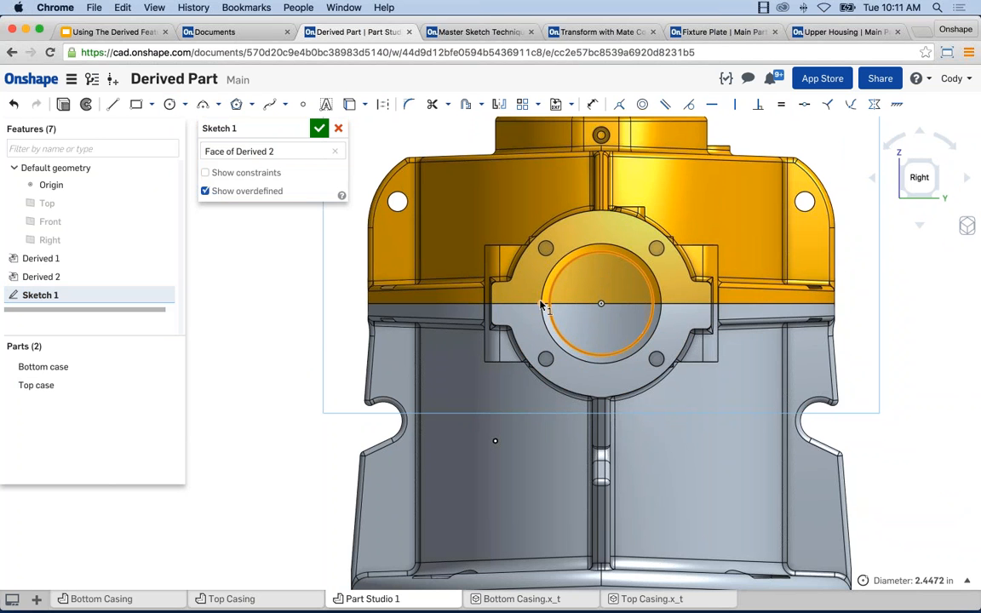
click(543, 311)
click(620, 105)
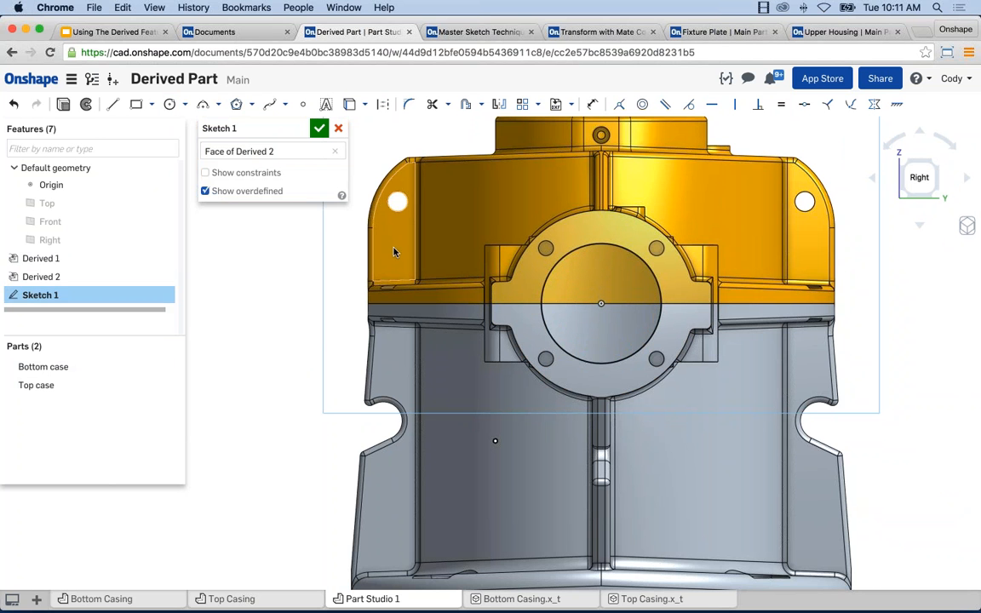
Sketch a concentric outer circle about 4.2 in in diameter and constrain it coincident with the outlet flange's outer edge
key(c)
click(600, 303)
click(583, 392)
key(Escape)
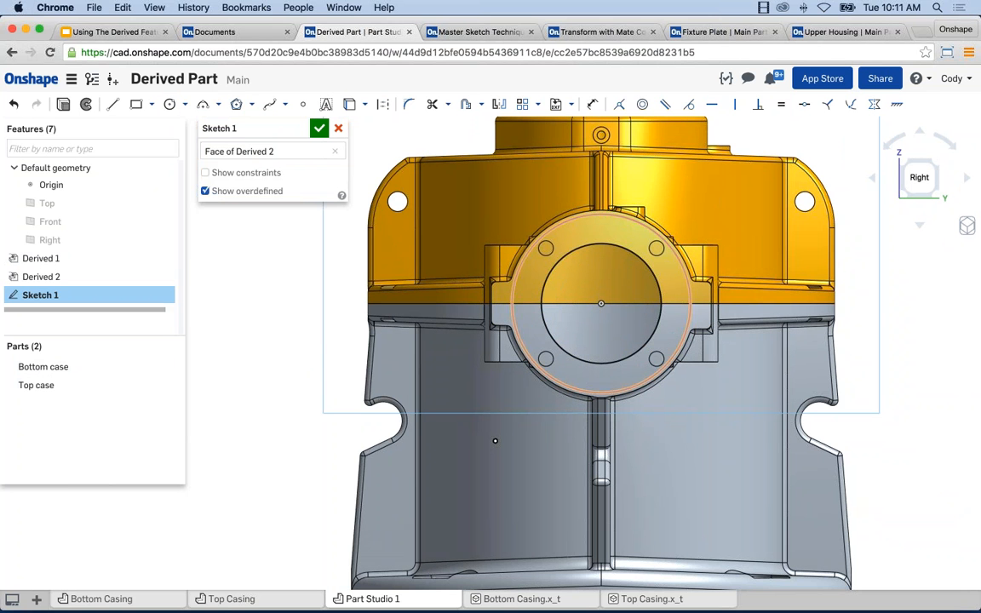
click(513, 280)
scroll(512, 279, up, 1)
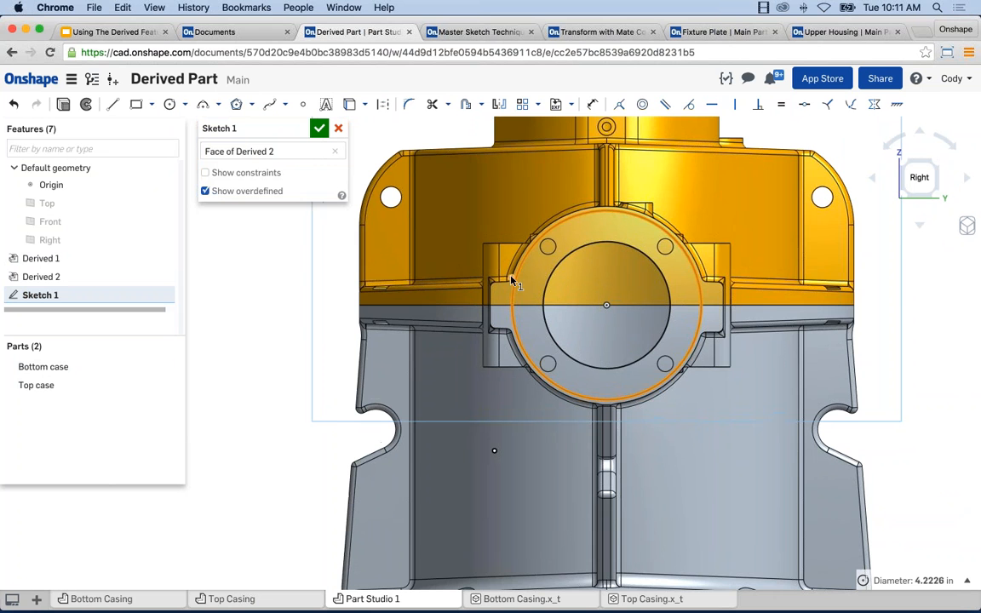
click(511, 277)
key(Escape)
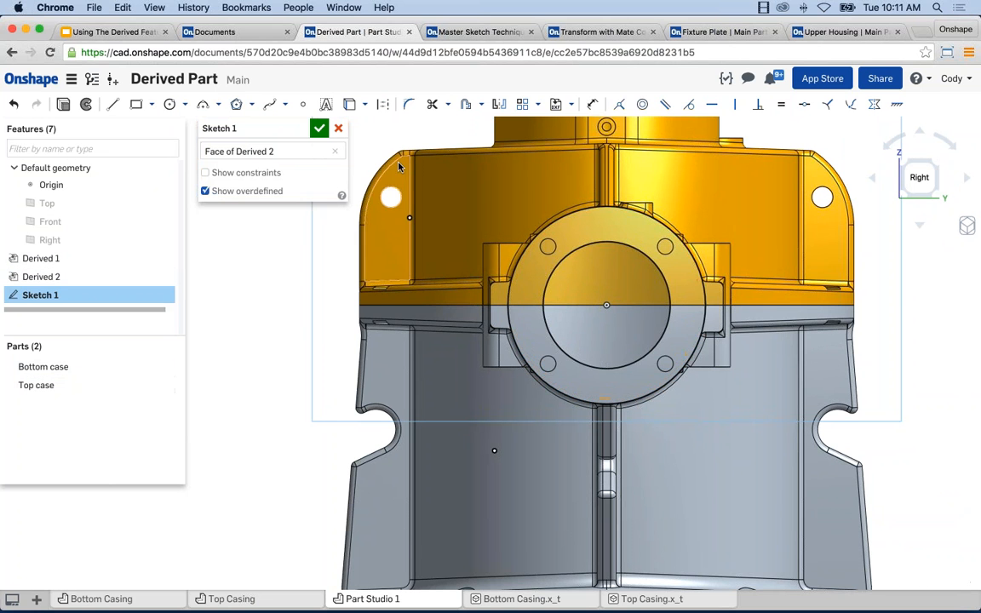
Project the edges of the outlet flange's four bolt holes into the sketch with the Use tool
scroll(411, 142, down, 1)
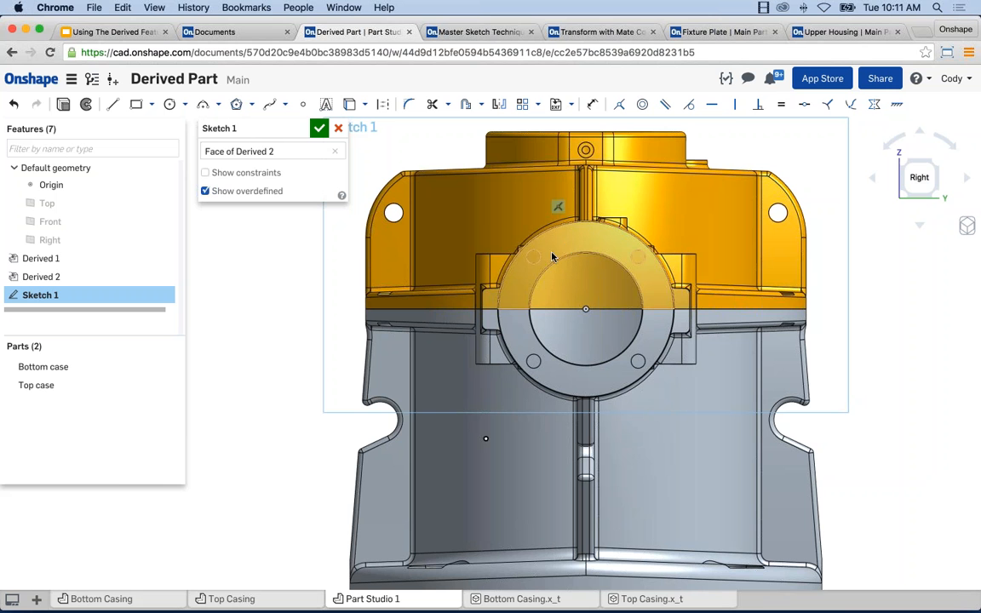
click(534, 257)
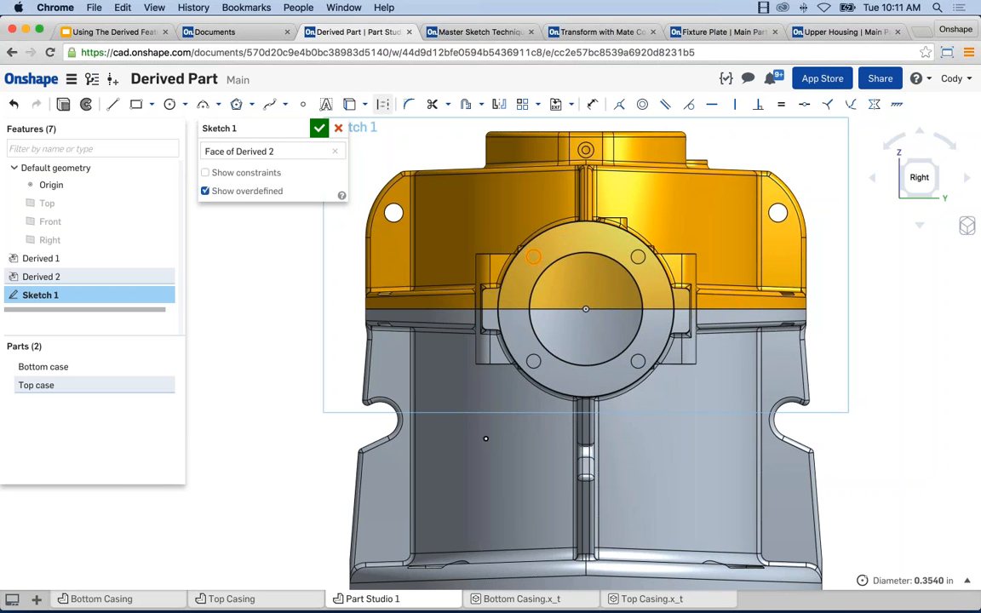
click(349, 104)
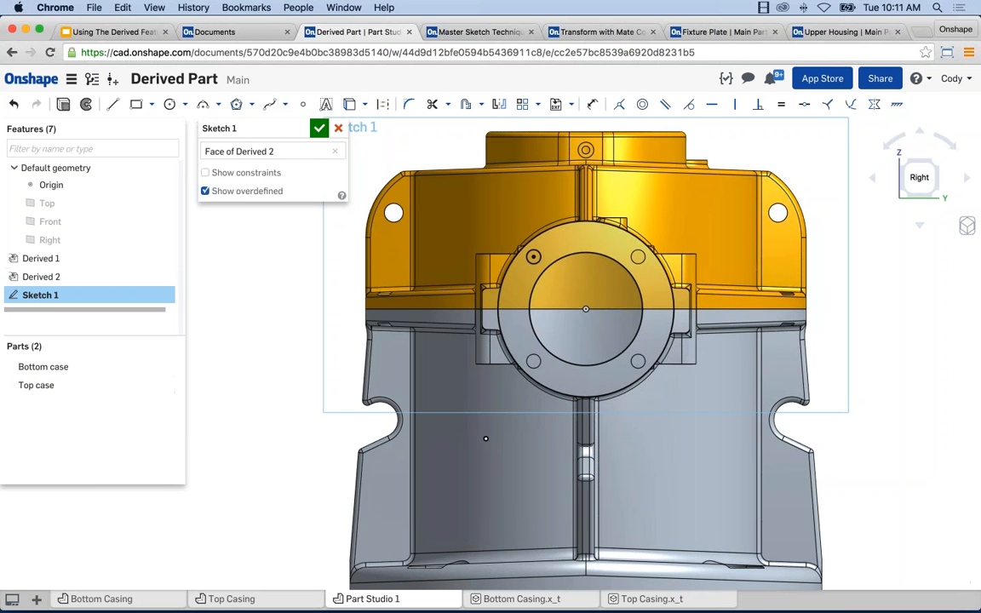
click(639, 256)
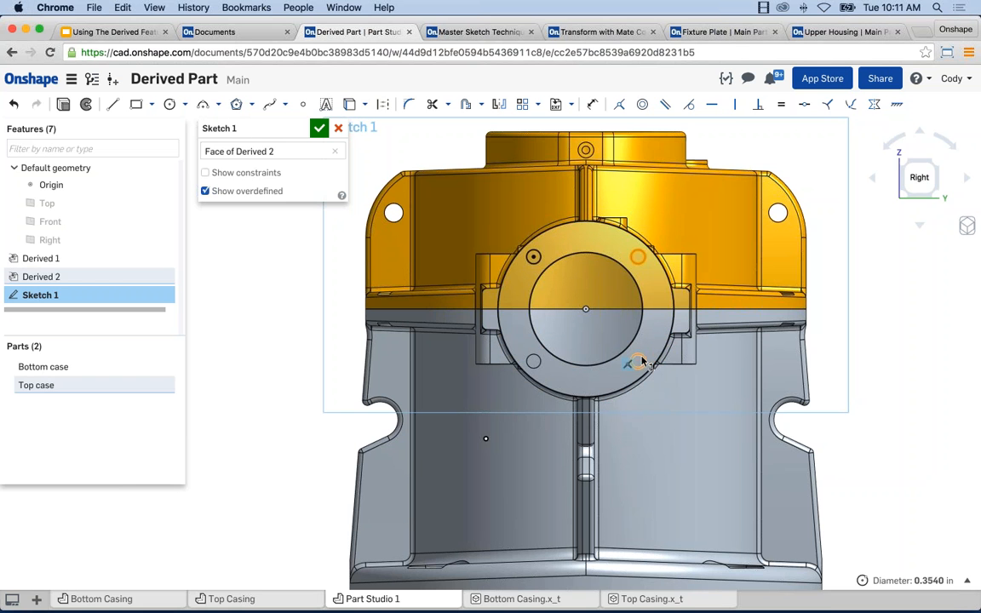
click(637, 362)
click(533, 362)
click(349, 104)
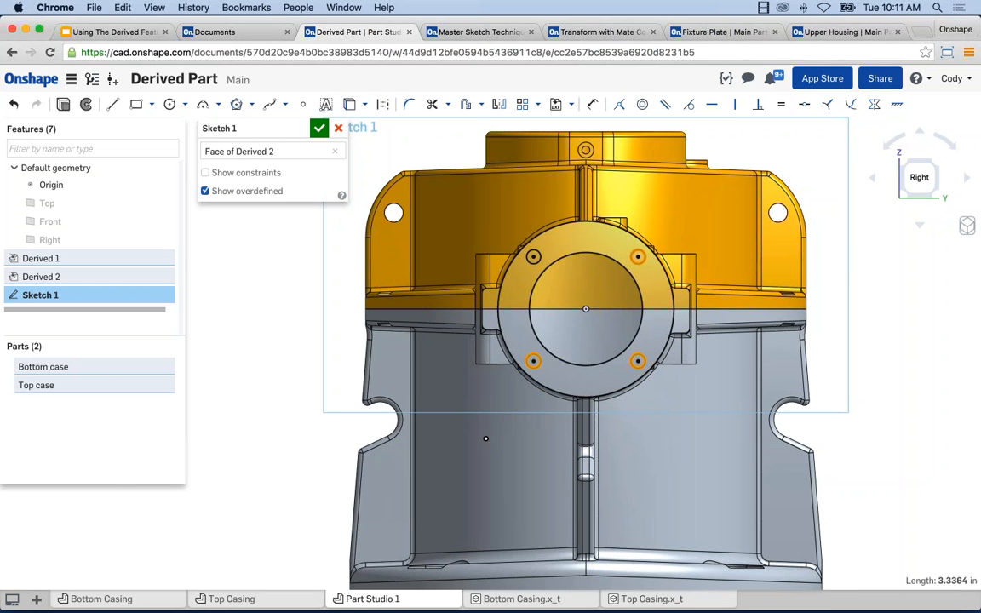
Extrude the flange sketch outward as a new solid part with a blind depth of .25 in
right_drag(373, 247, 473, 288)
scroll(472, 289, down, 1)
middle_drag(473, 288, 488, 297)
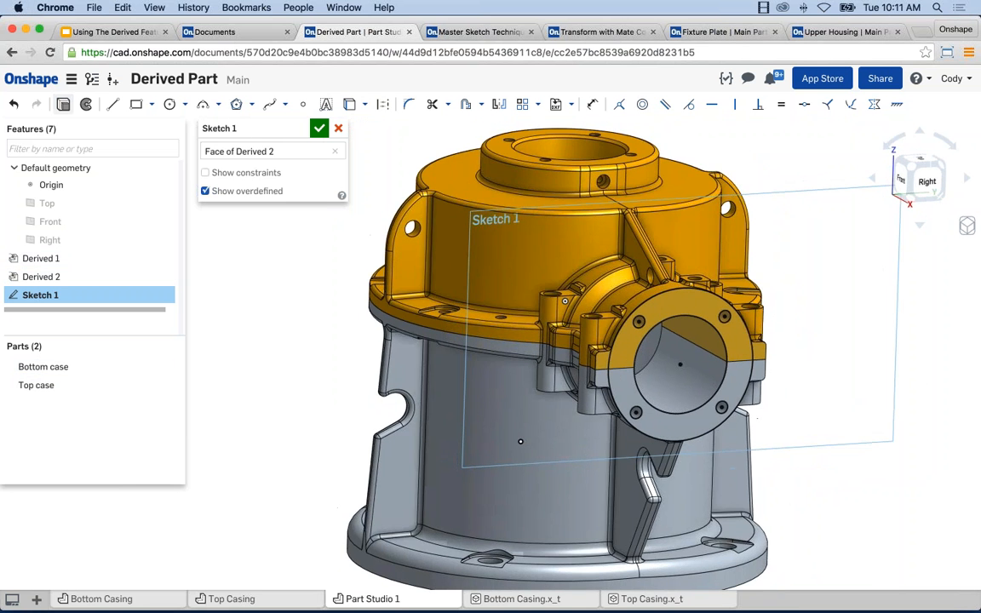
click(63, 104)
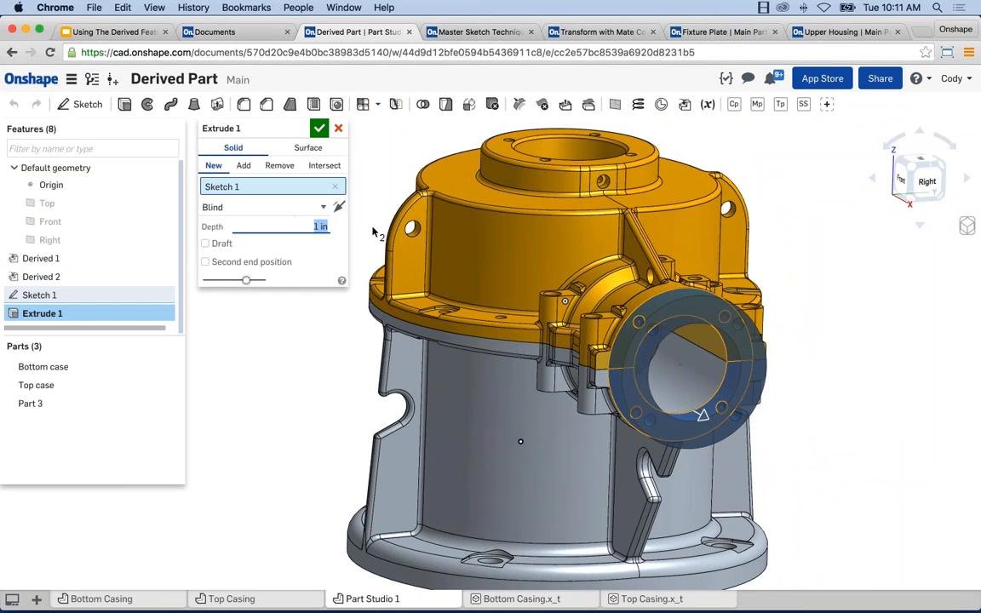
text(25)
key(Return)
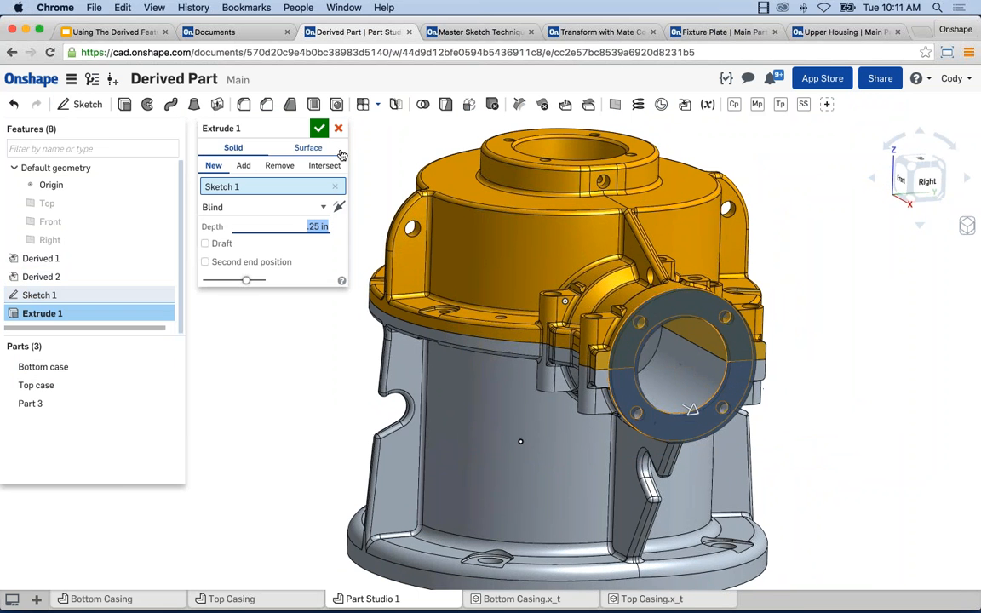
key(Return)
Examine which geometry comes from the two derived features and which from the flange extrusion by highlighting each of them
right_drag(357, 170, 412, 211)
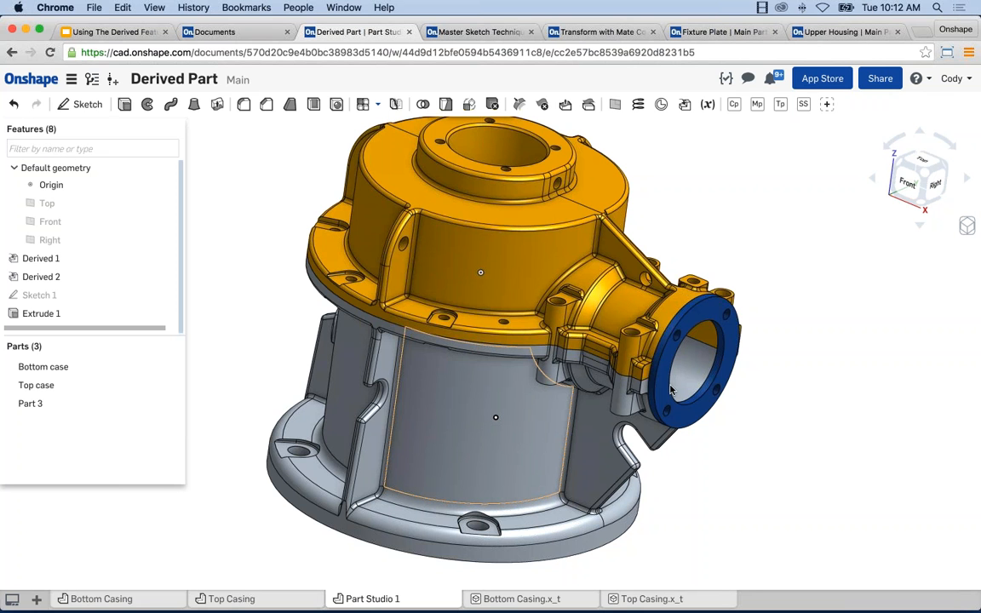
scroll(790, 262, down, 1)
middle_drag(790, 262, 766, 273)
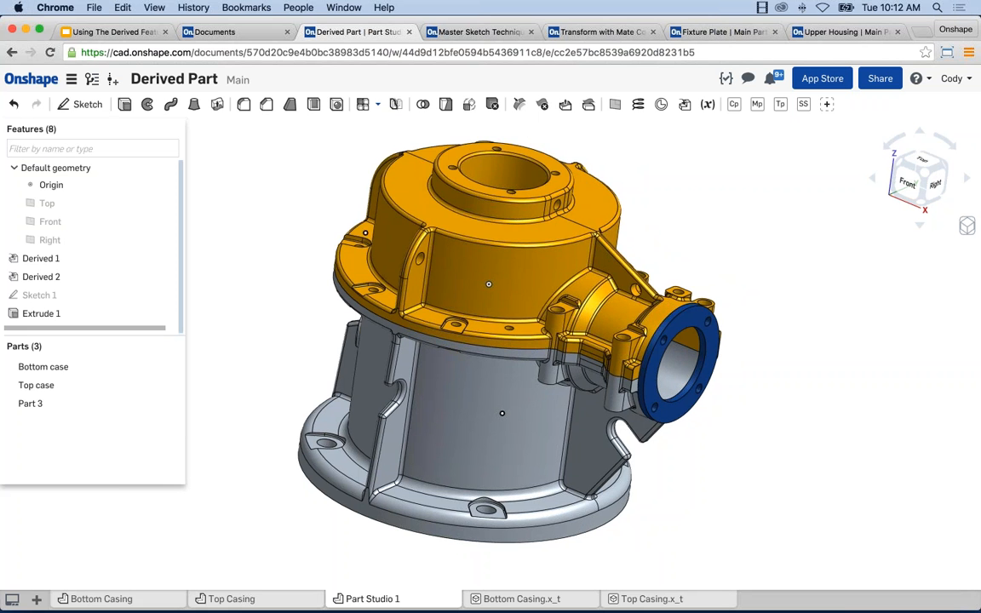
click(49, 275)
shift+click(46, 258)
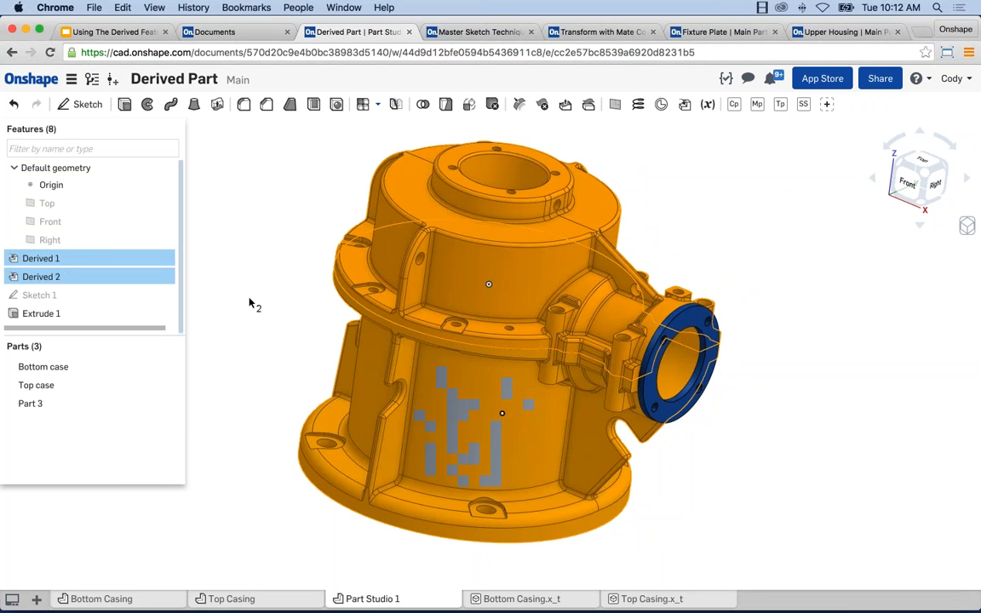
click(247, 300)
click(47, 315)
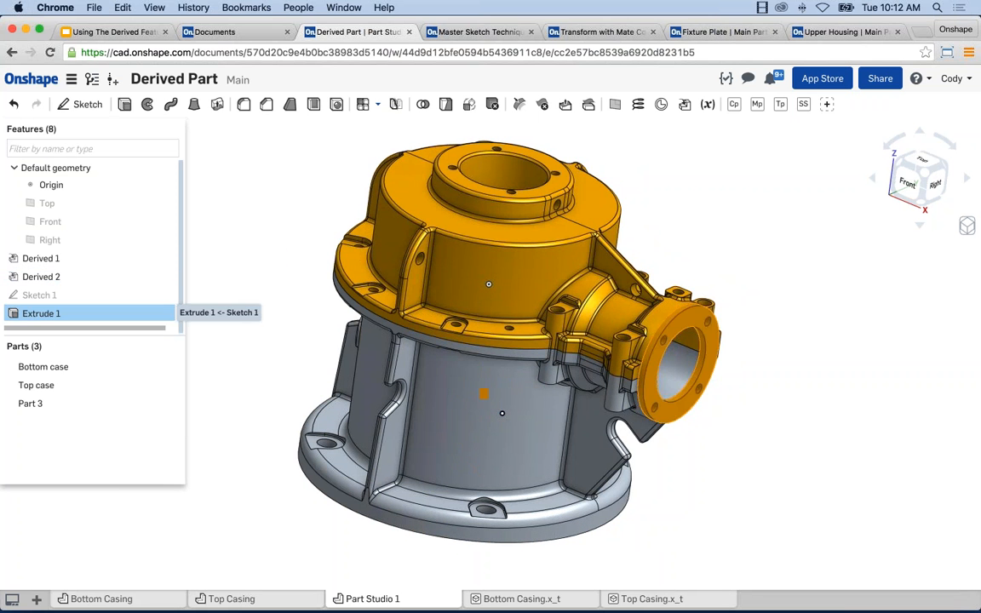
scroll(698, 325, up, 2)
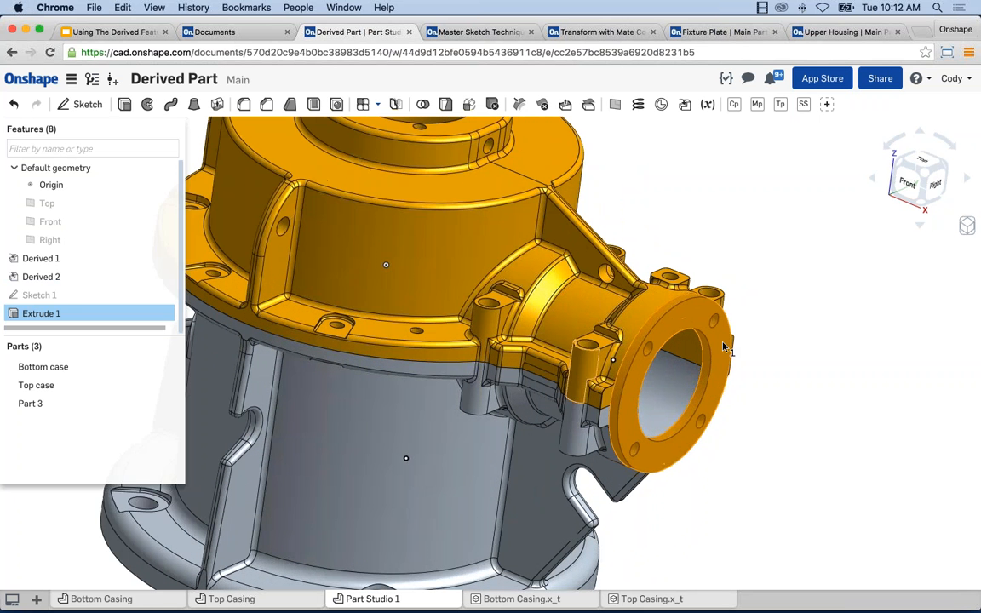
click(706, 276)
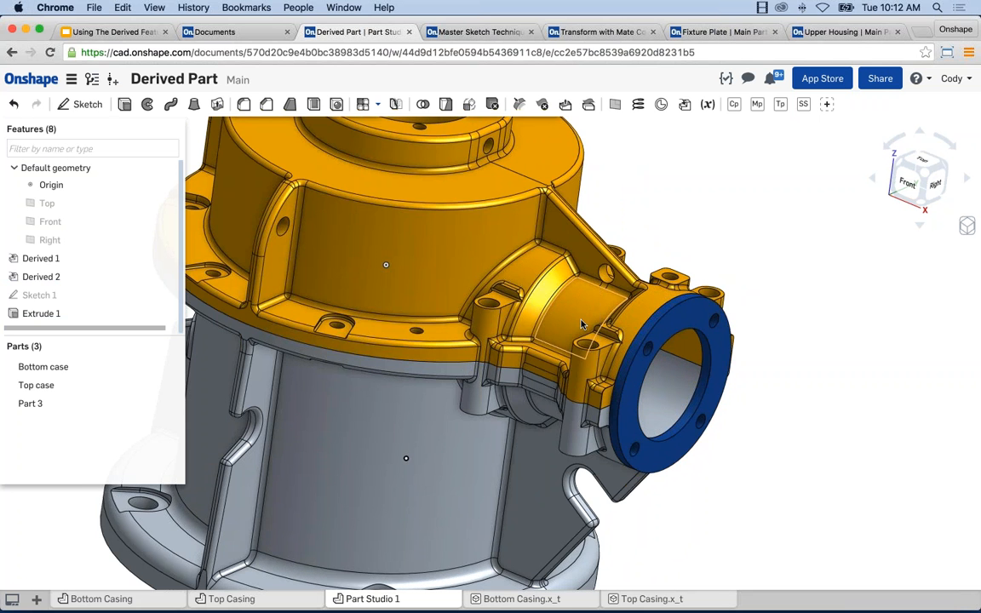
scroll(581, 324, down, 3)
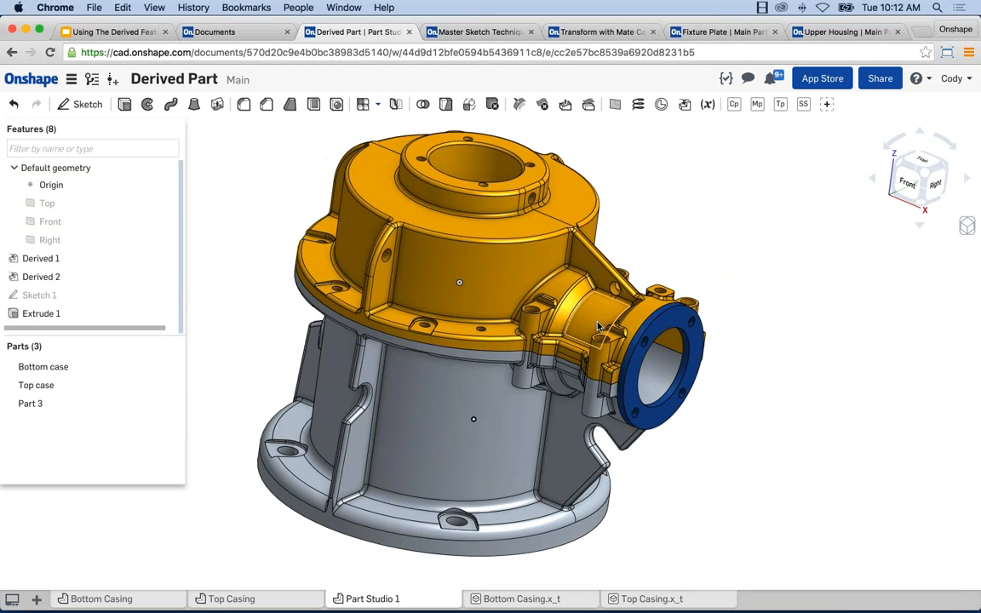
middle_drag(620, 336, 638, 340)
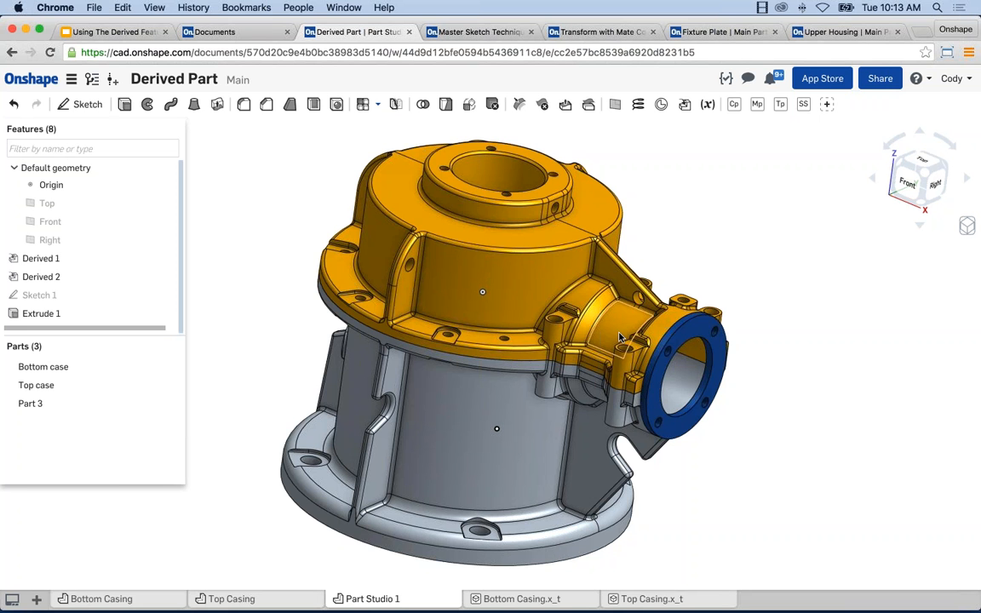
Highlight the side faces of the top and bottom cases to identify the derived features they belong to
click(511, 281)
click(460, 401)
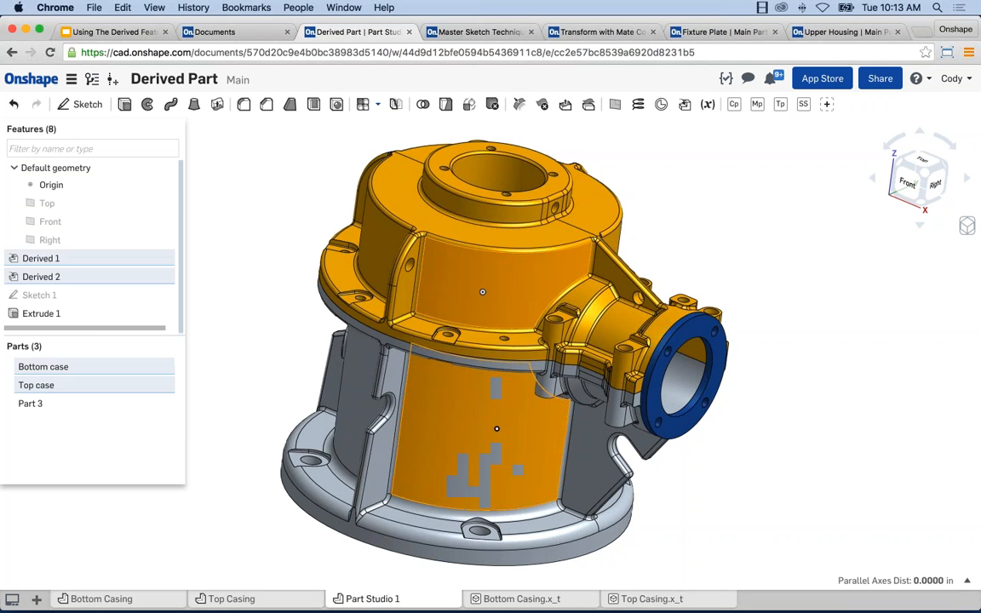
click(244, 240)
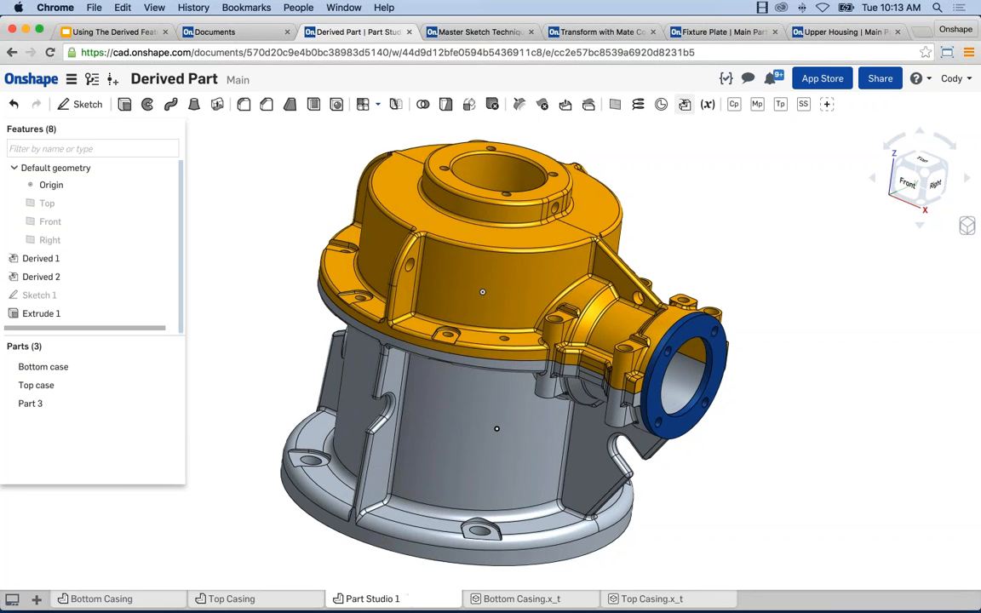
scroll(718, 350, up, 3)
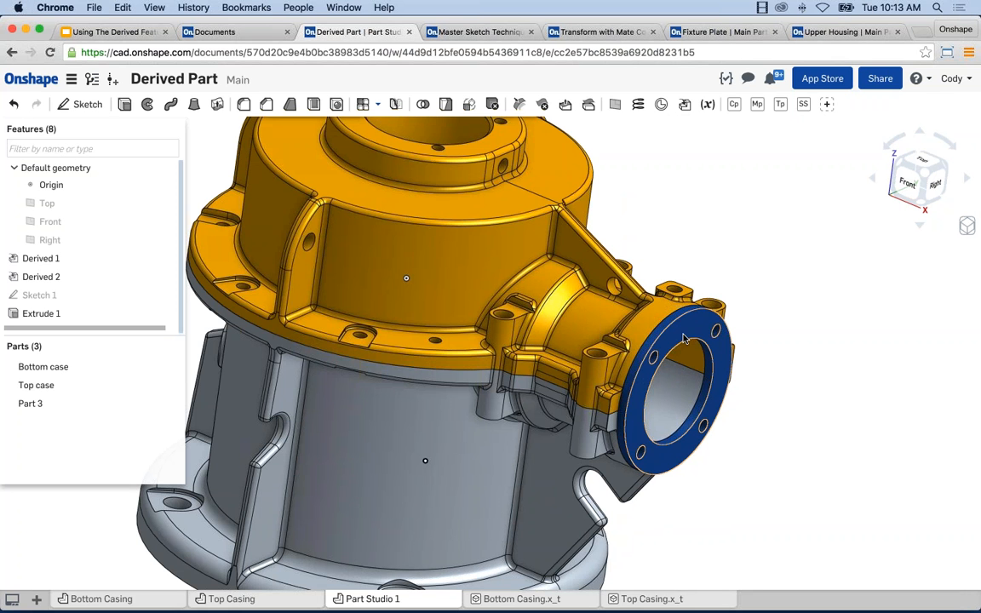
scroll(684, 339, down, 3)
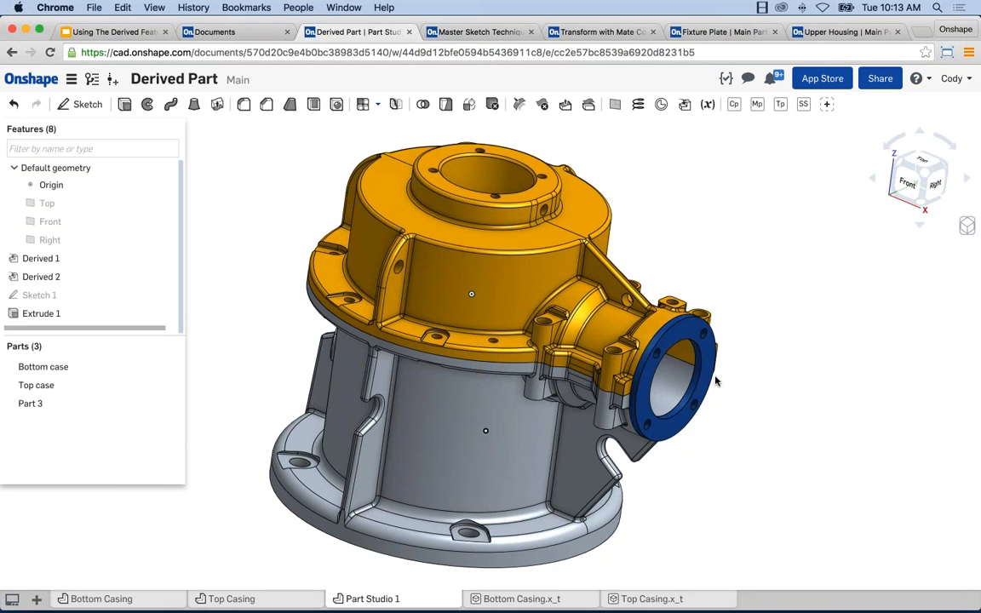
In the Bottom Casing part studio, offset the half-round outlet bore face by .75 in with Move face
click(115, 599)
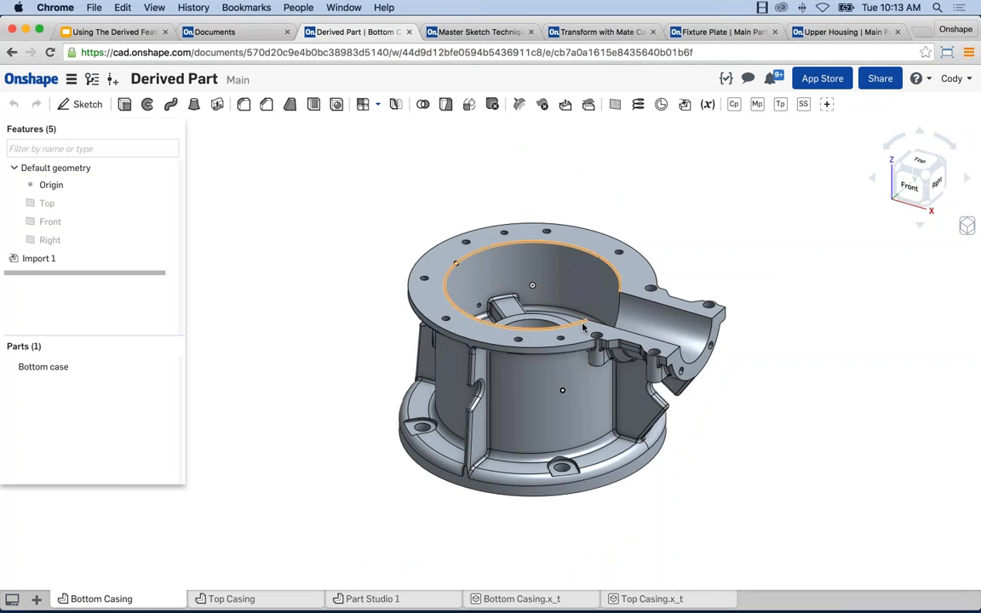
middle_drag(597, 325, 567, 324)
scroll(558, 173, up, 1)
click(565, 107)
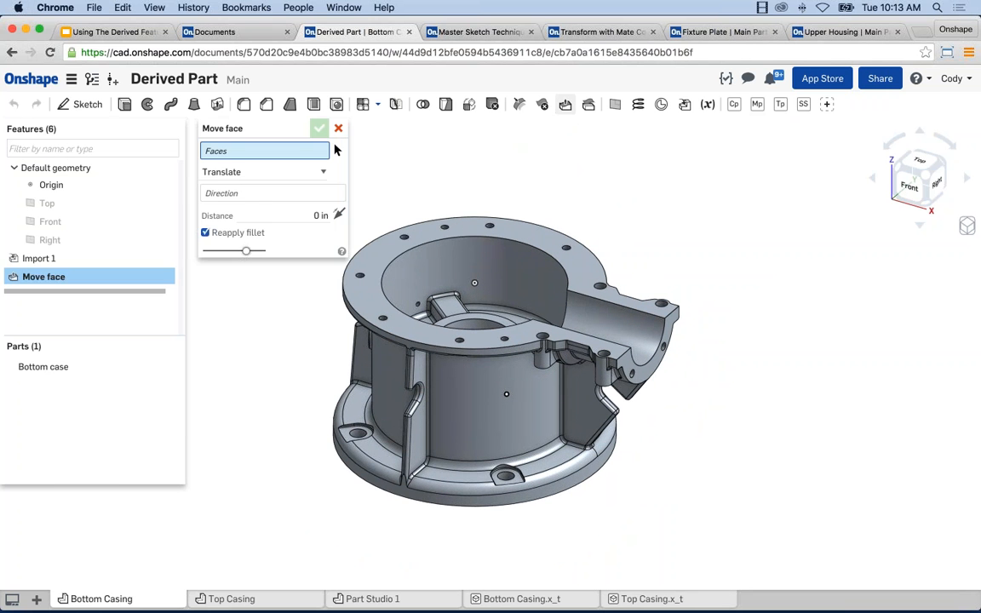
click(230, 171)
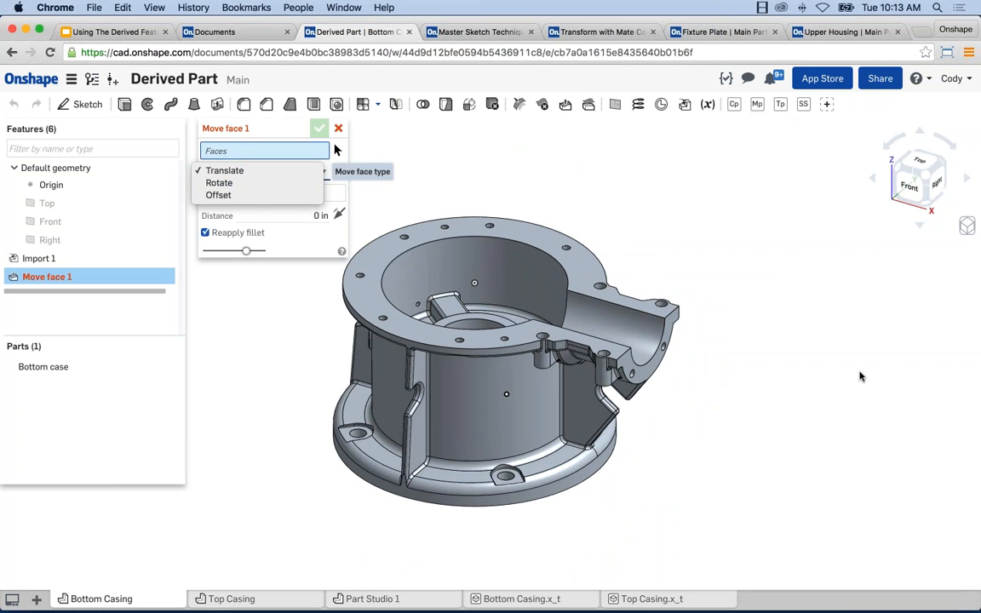
click(230, 195)
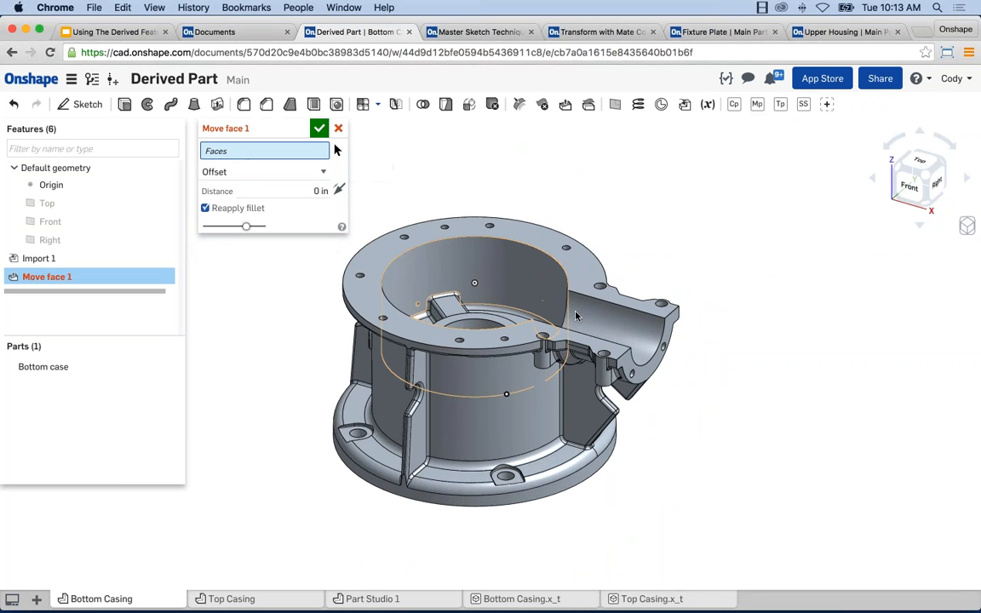
click(539, 288)
click(320, 191)
text(.75)
key(Return)
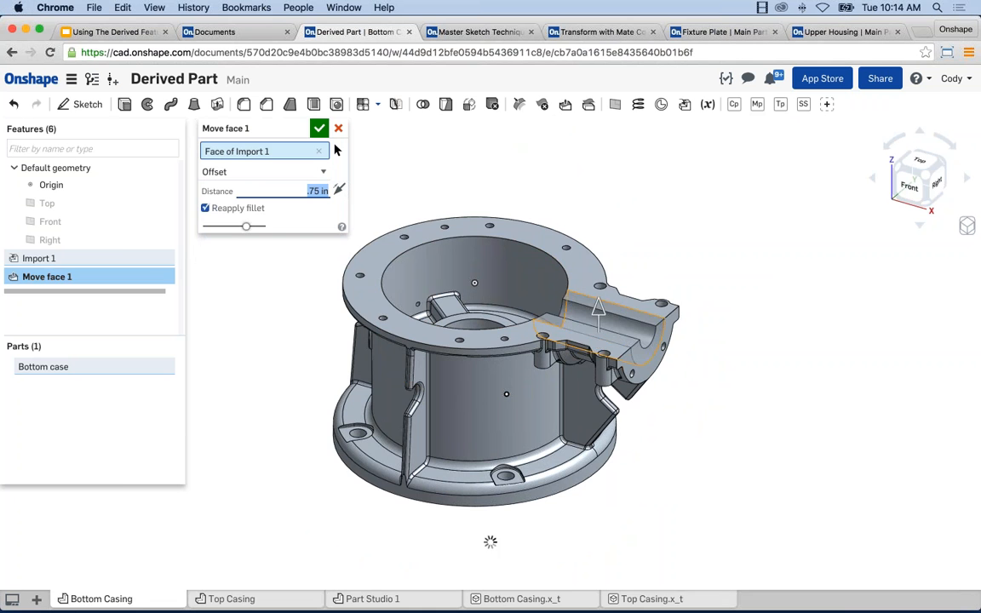
scroll(630, 345, up, 2)
scroll(630, 344, up, 3)
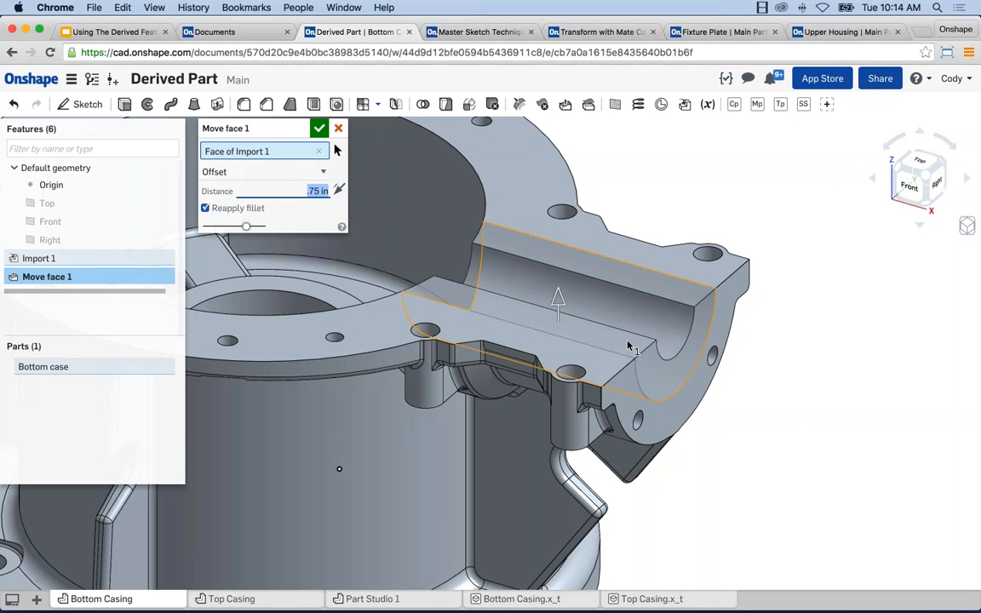
scroll(598, 328, up, 1)
right_drag(596, 324, 659, 322)
scroll(658, 321, down, 2)
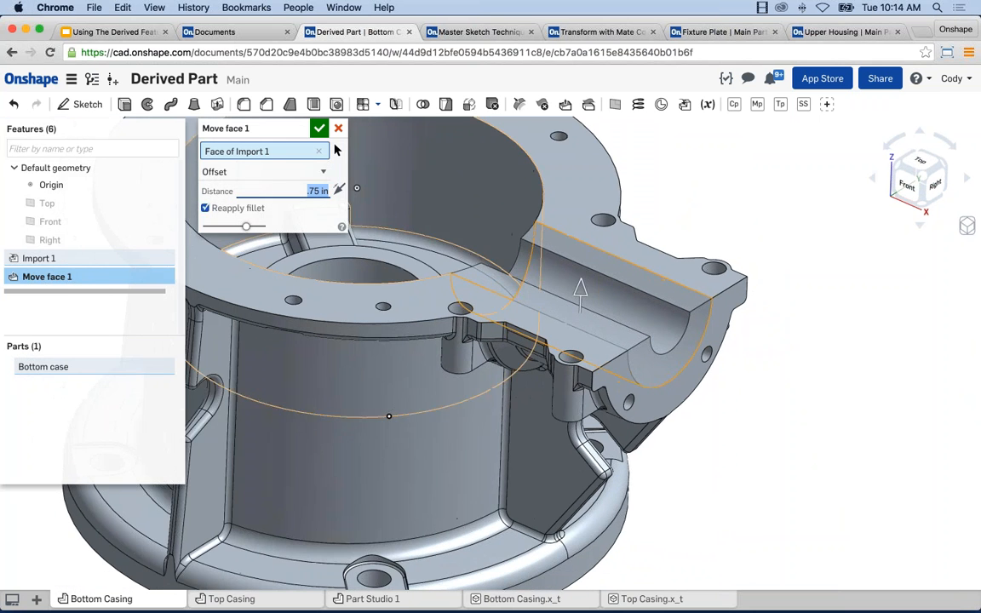
click(320, 129)
scroll(736, 208, down, 3)
scroll(735, 208, down, 3)
In the Top Casing part studio, offset the matching half-round outlet bore face by .75 in with Move face
click(230, 599)
right_drag(369, 372, 379, 183)
click(561, 108)
click(263, 171)
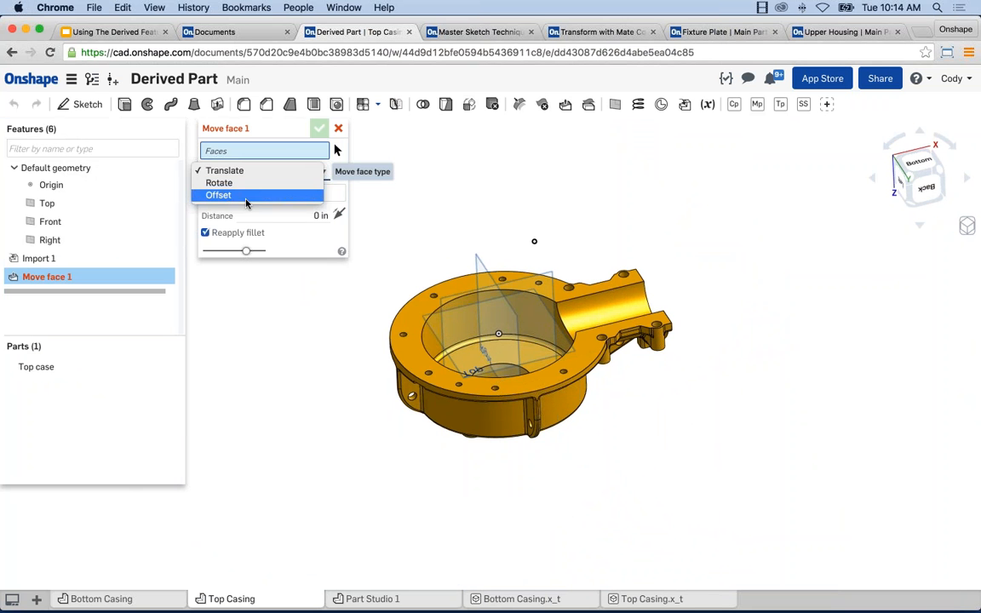
click(261, 149)
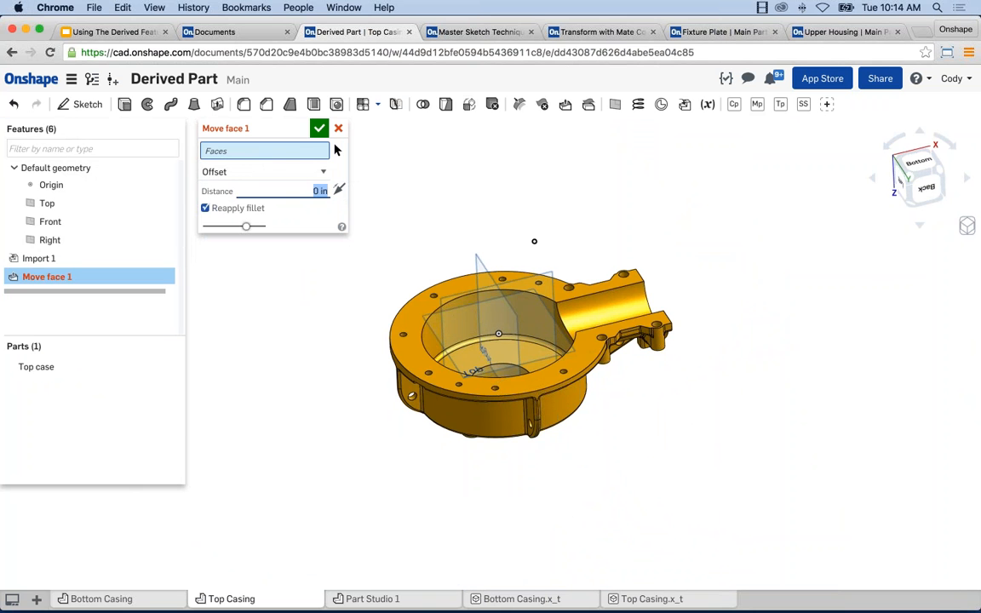
key(BackSpace)
text(0.75)
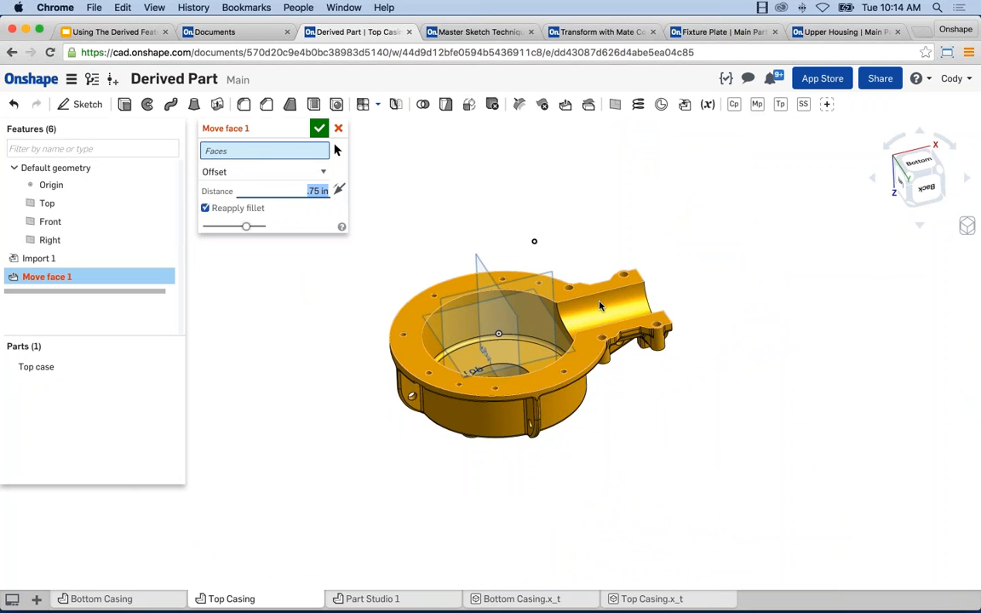
click(600, 290)
right_drag(574, 260, 648, 312)
scroll(649, 312, up, 2)
click(319, 128)
right_drag(545, 210, 541, 353)
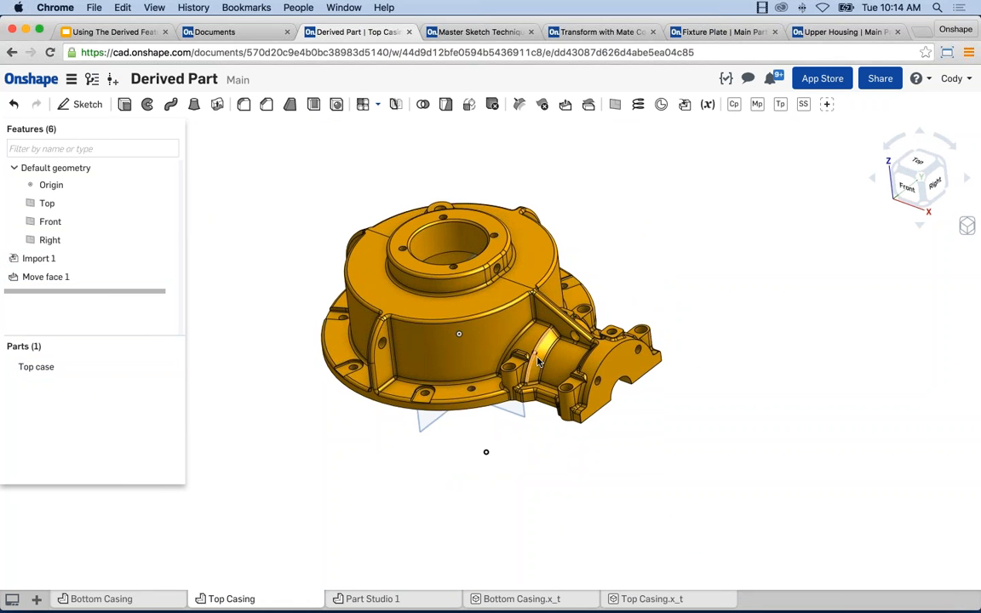
scroll(528, 350, up, 3)
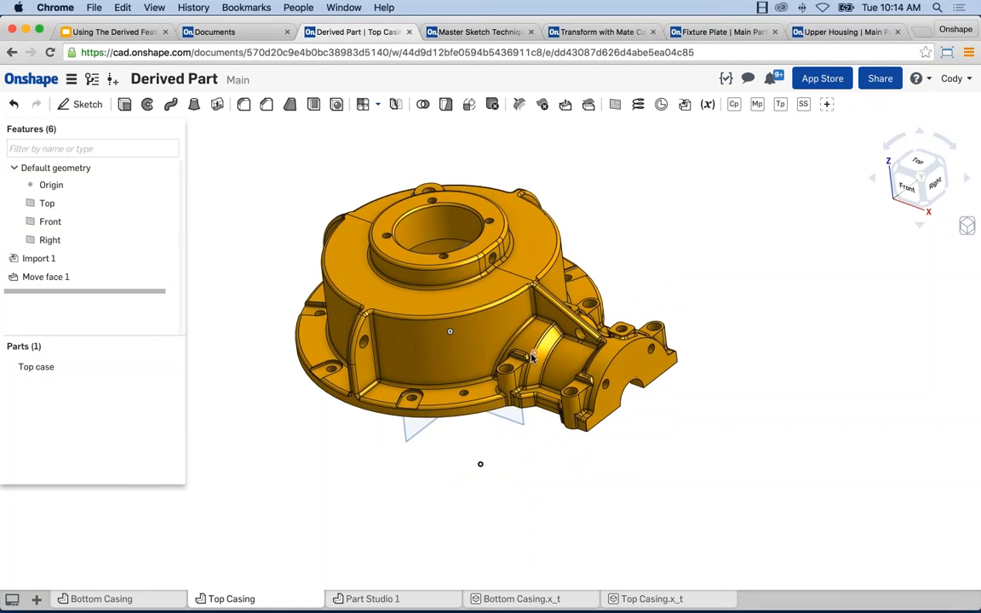
scroll(515, 348, up, 3)
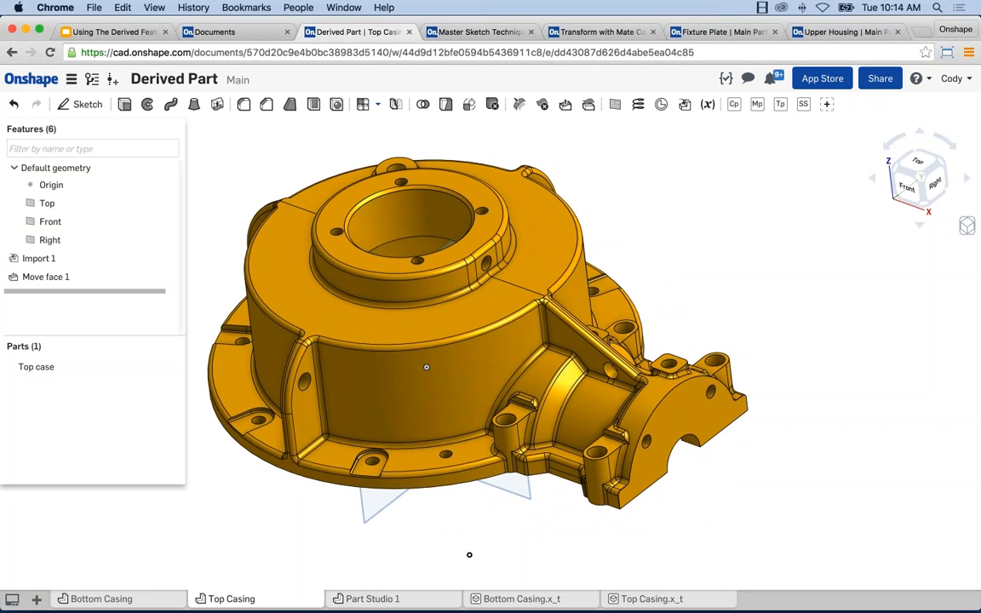
Inspect the outlet bore in Bottom Casing and Part Studio 1, temporarily hiding the flange ring to compare it with the casings
click(118, 600)
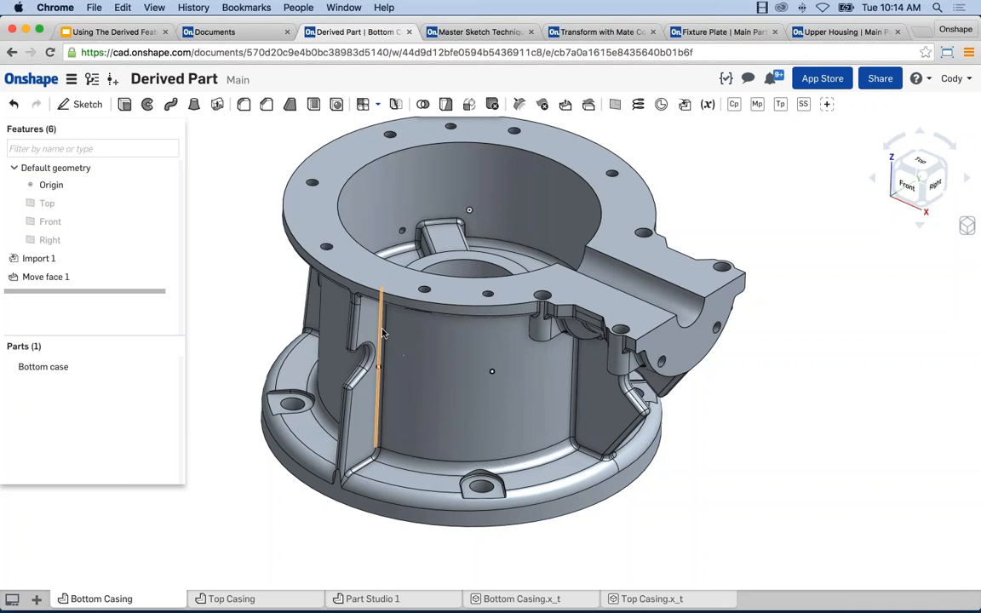
click(393, 599)
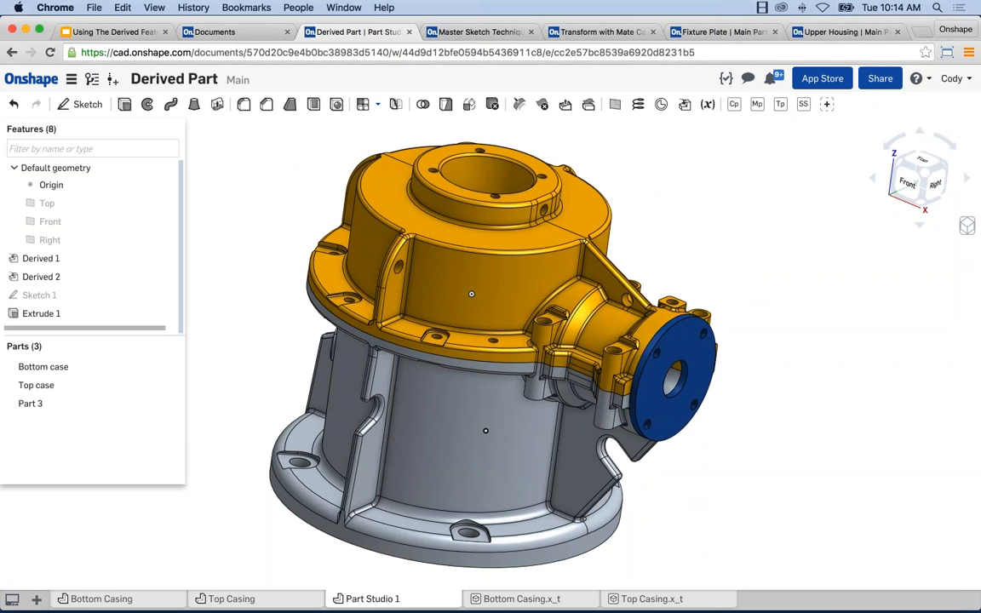
scroll(651, 353, up, 3)
right_drag(664, 410, 621, 402)
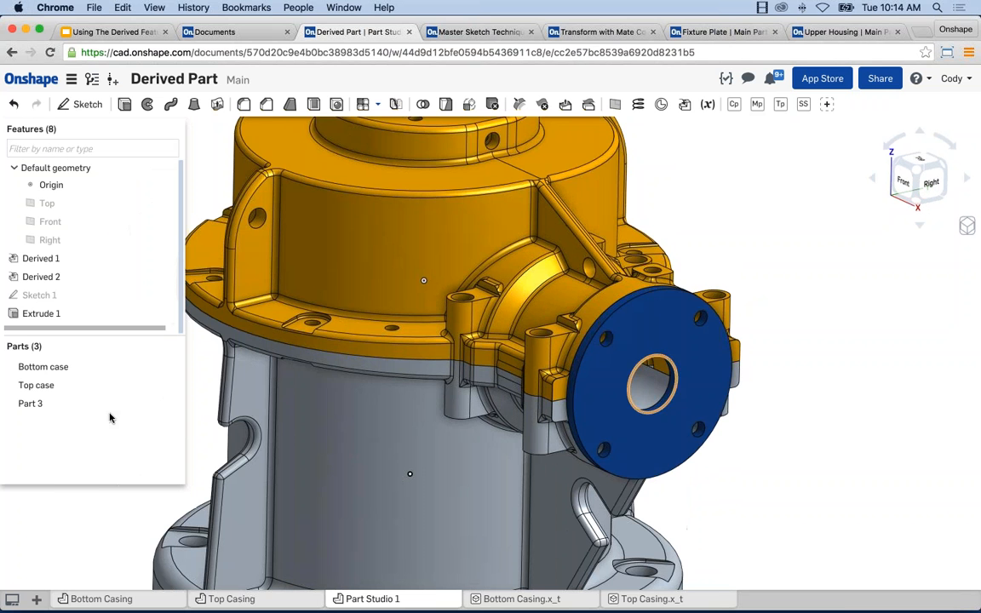
click(167, 406)
scroll(663, 320, up, 2)
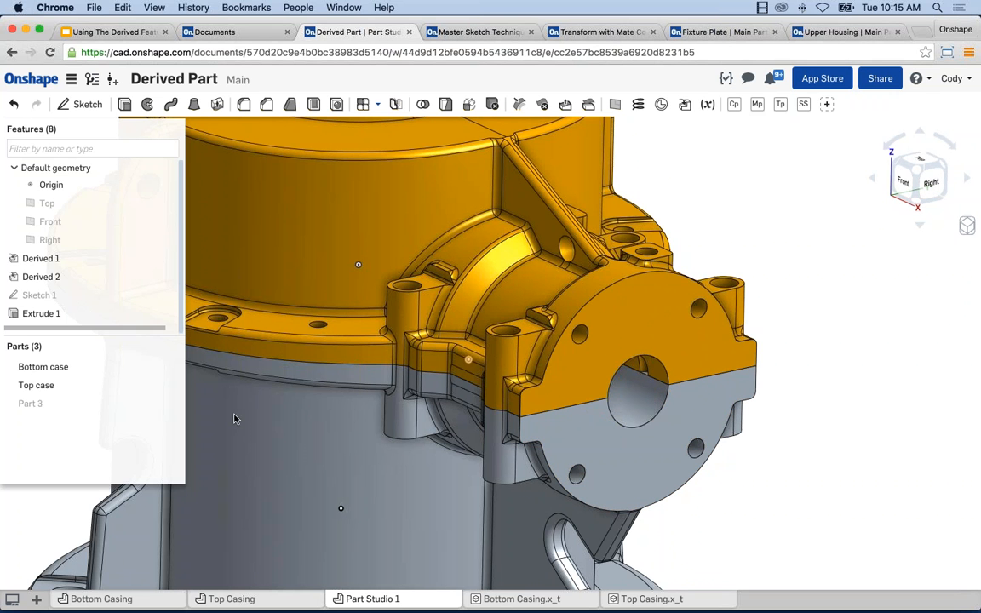
click(166, 406)
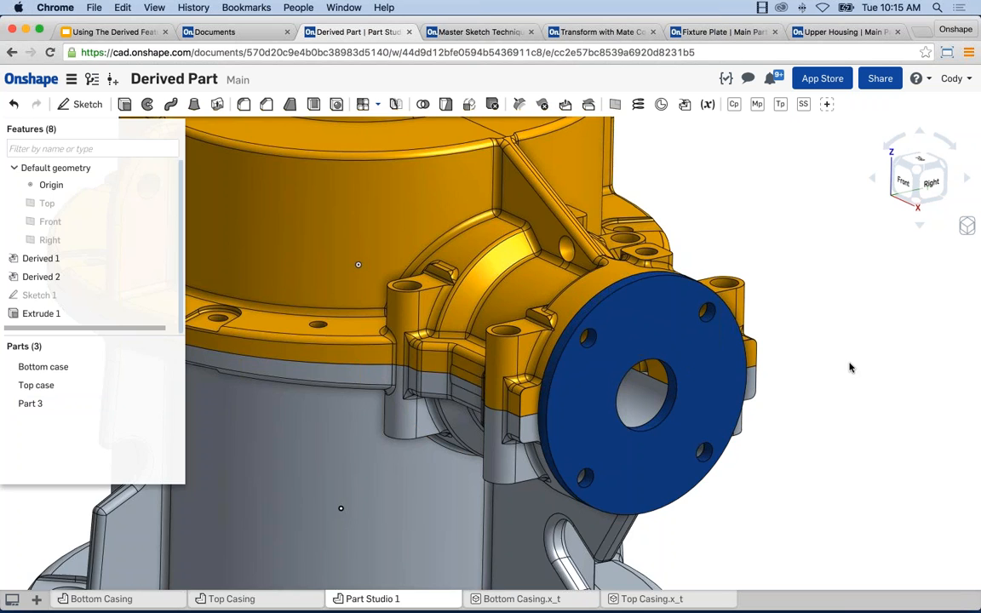
scroll(850, 365, down, 3)
scroll(850, 368, down, 3)
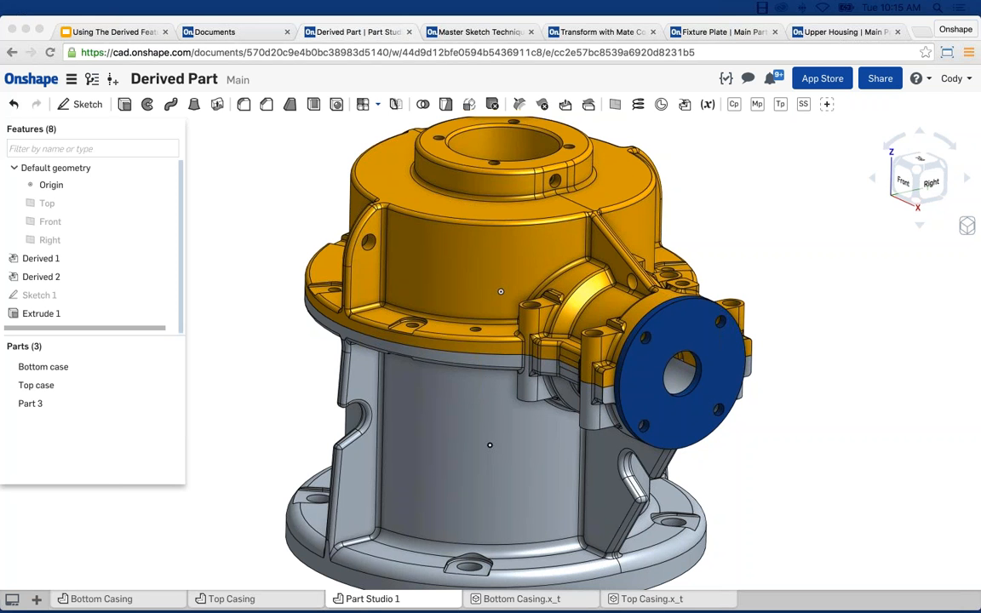
Examine which current-workspace casings a new Derived feature offers as sources, and cancel it without deriving anything
click(751, 472)
scroll(785, 224, down, 2)
middle_drag(781, 223, 767, 247)
scroll(767, 239, down, 2)
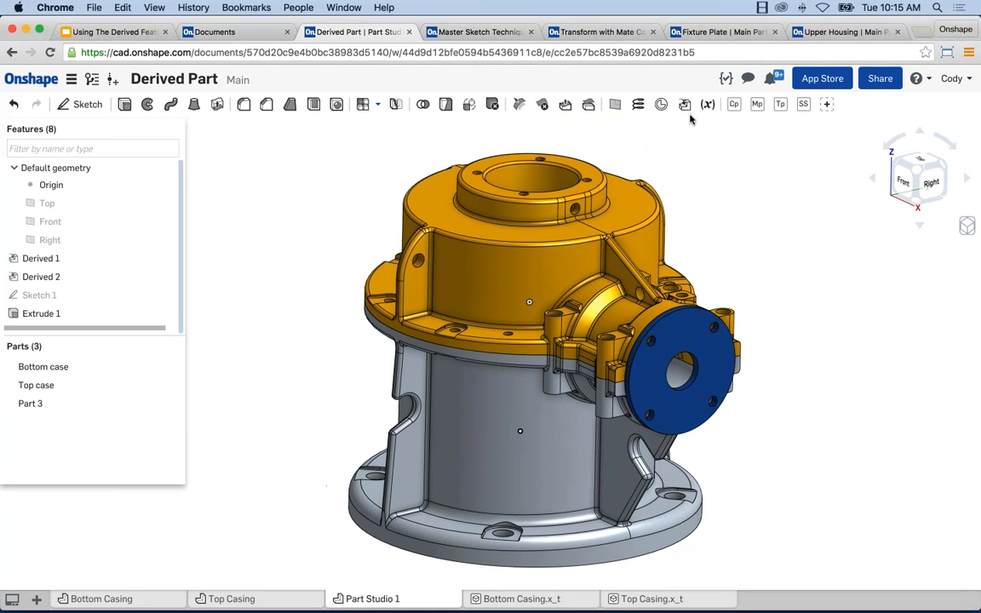
click(685, 104)
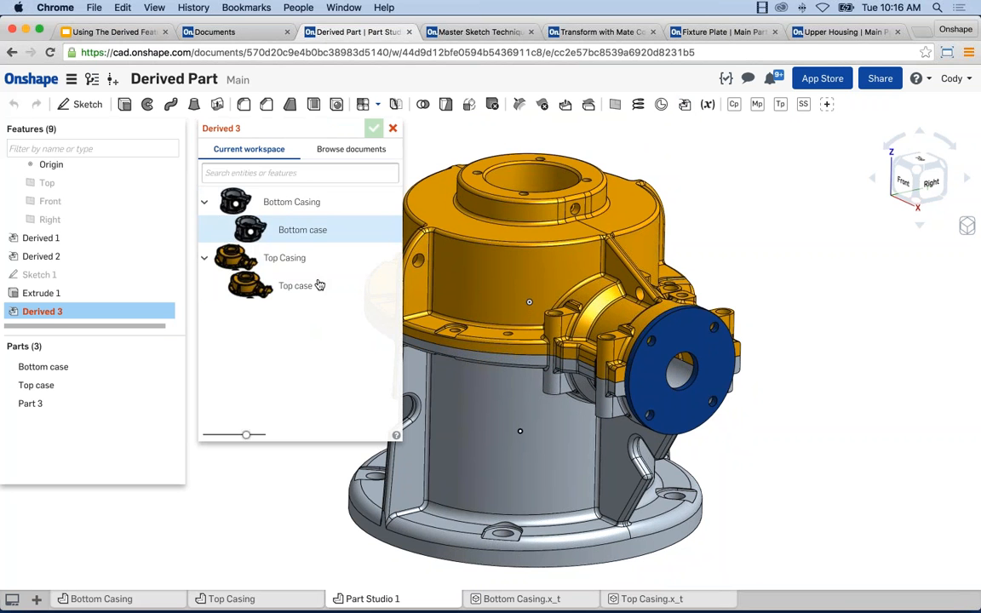
click(393, 128)
right_drag(772, 263, 772, 269)
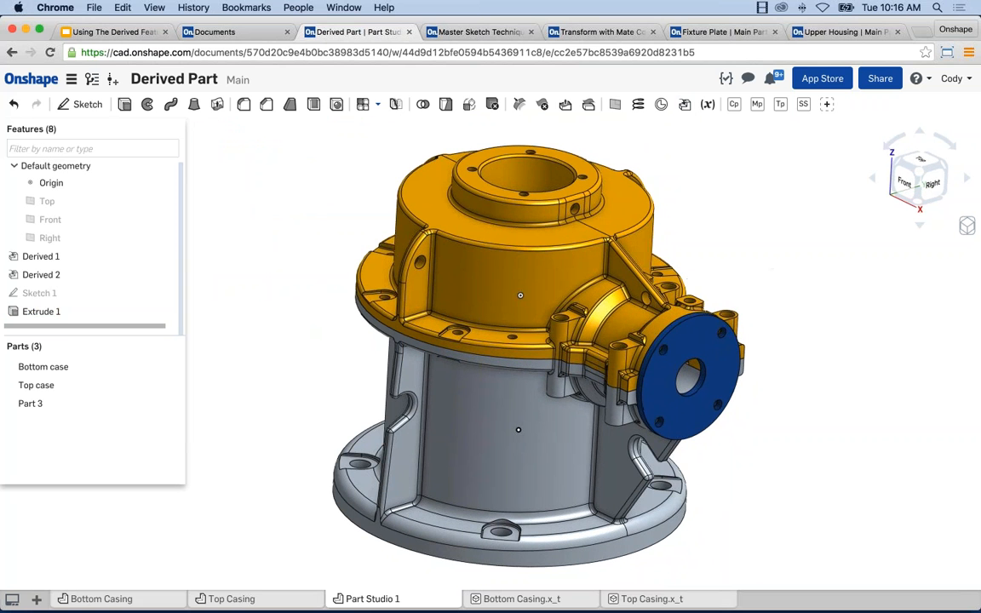
key(super+Tab)
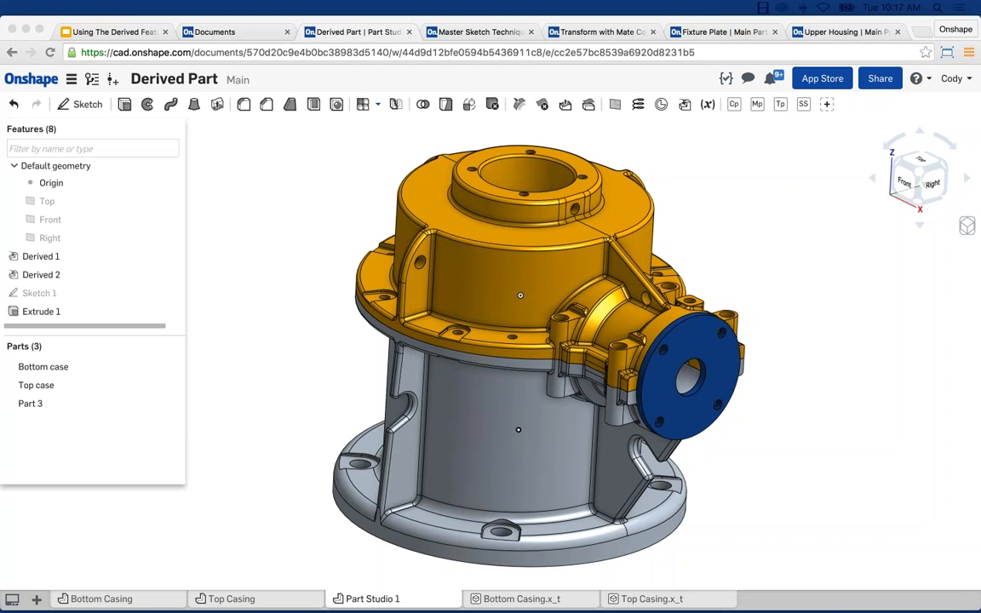
click(280, 384)
middle_drag(338, 342, 329, 337)
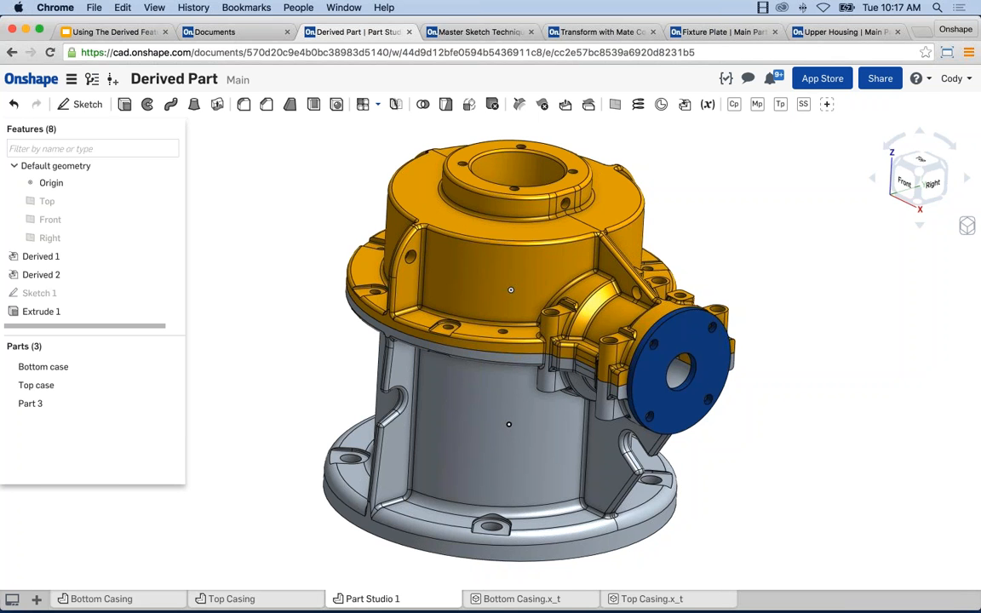
middle_drag(316, 177, 321, 175)
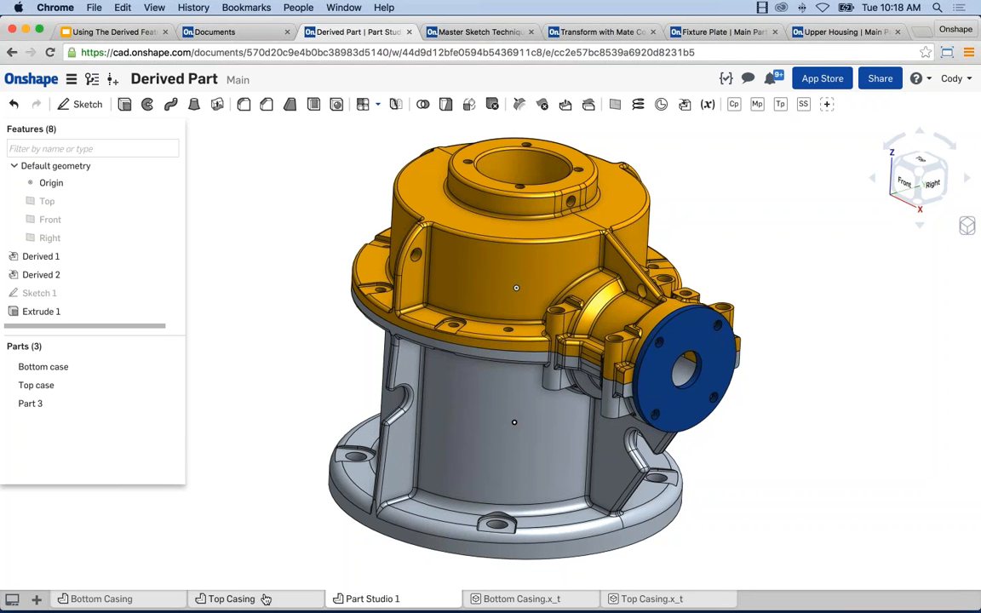
middle_drag(286, 265, 278, 258)
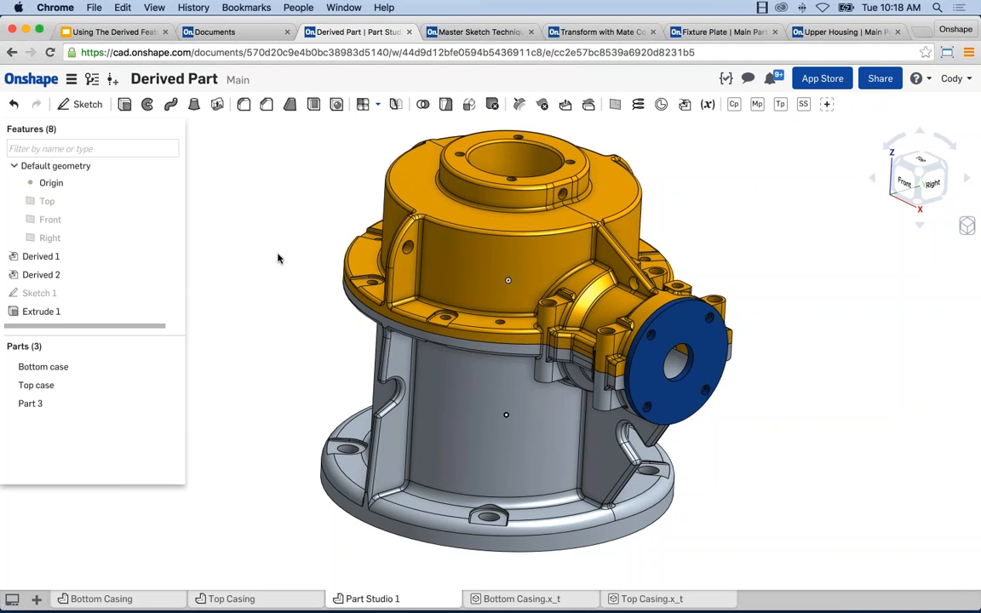
Switch to the Master Sketch Technique document and examine the Master Sketch and Mid Plane by highlighting each of them
click(476, 32)
scroll(396, 285, down, 1)
middle_drag(403, 326, 440, 322)
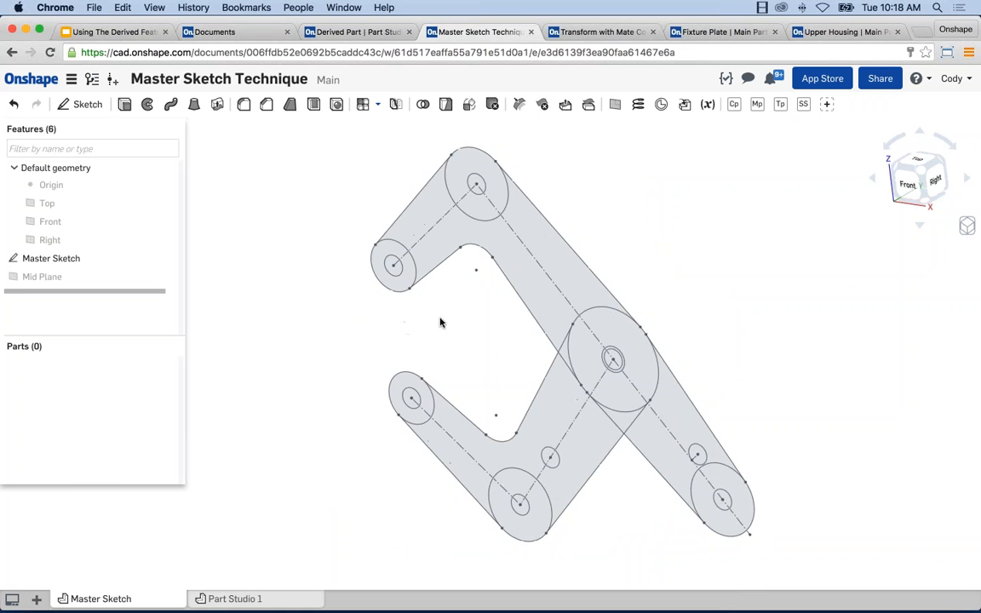
click(75, 260)
key(space)
mouse_move(374, 292)
right_down()
mouse_move(243, 291)
mouse_move(234, 315)
mouse_move(349, 311)
right_up()
click(64, 277)
key(space)
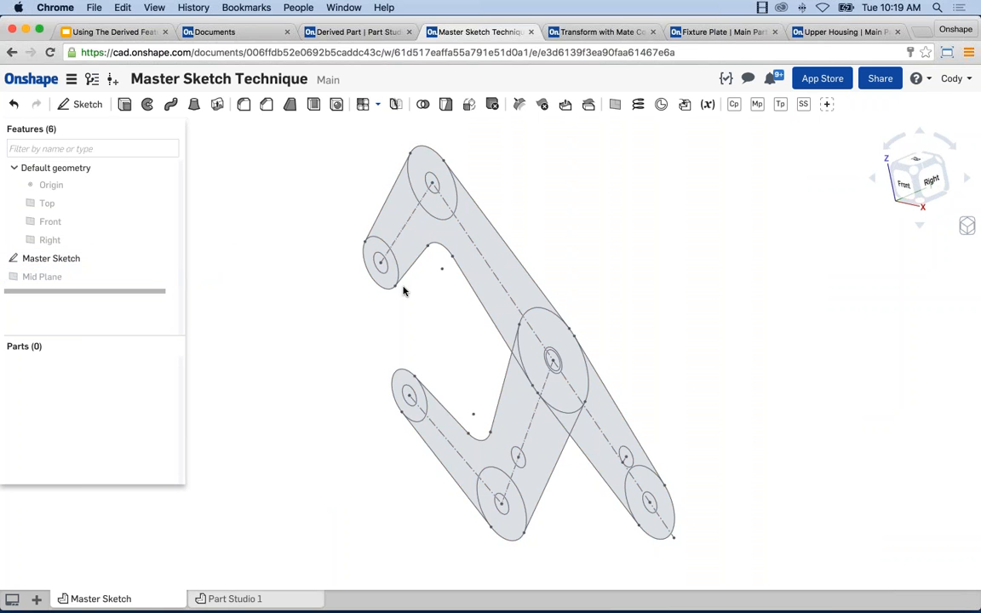
scroll(404, 288, down, 2)
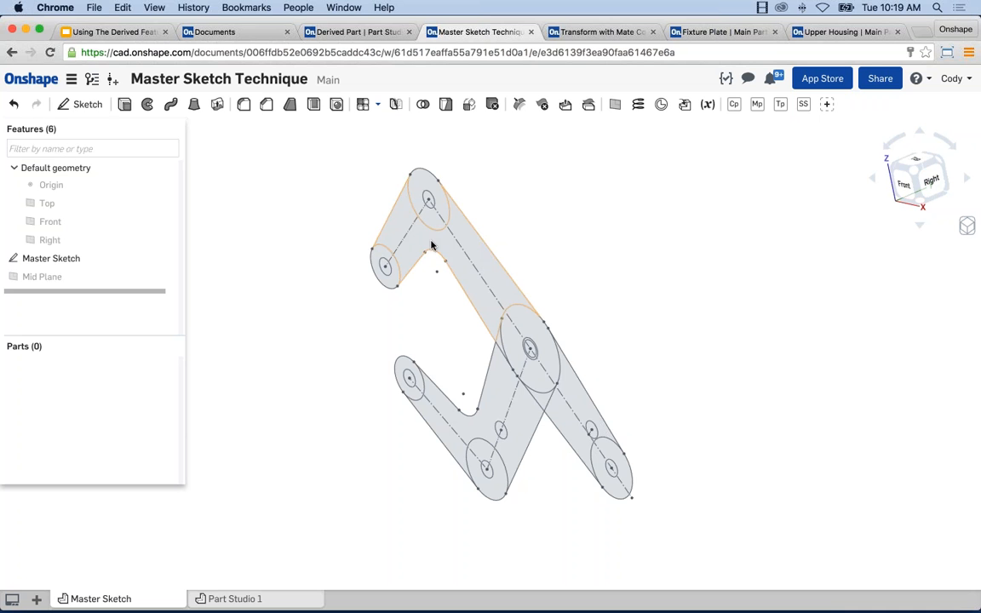
click(80, 257)
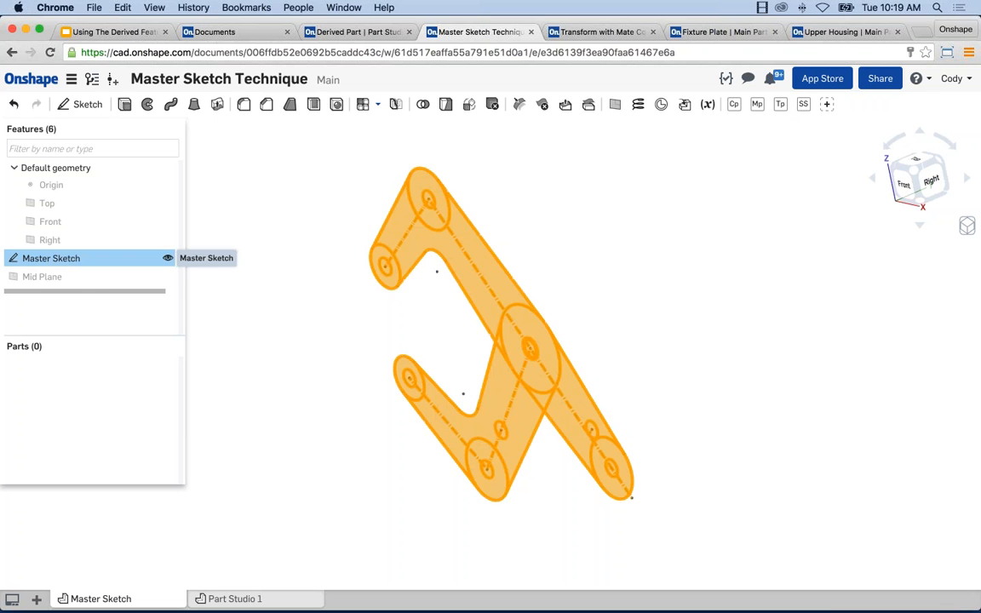
key(space)
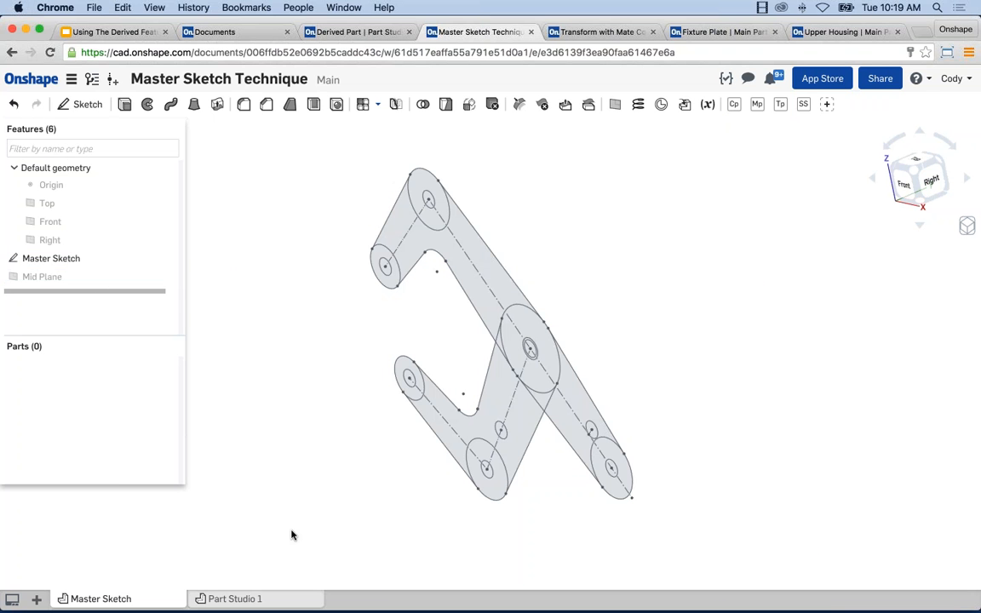
In Part Studio 1, derive the Master Sketch and Mid Plane from the current workspace
click(247, 599)
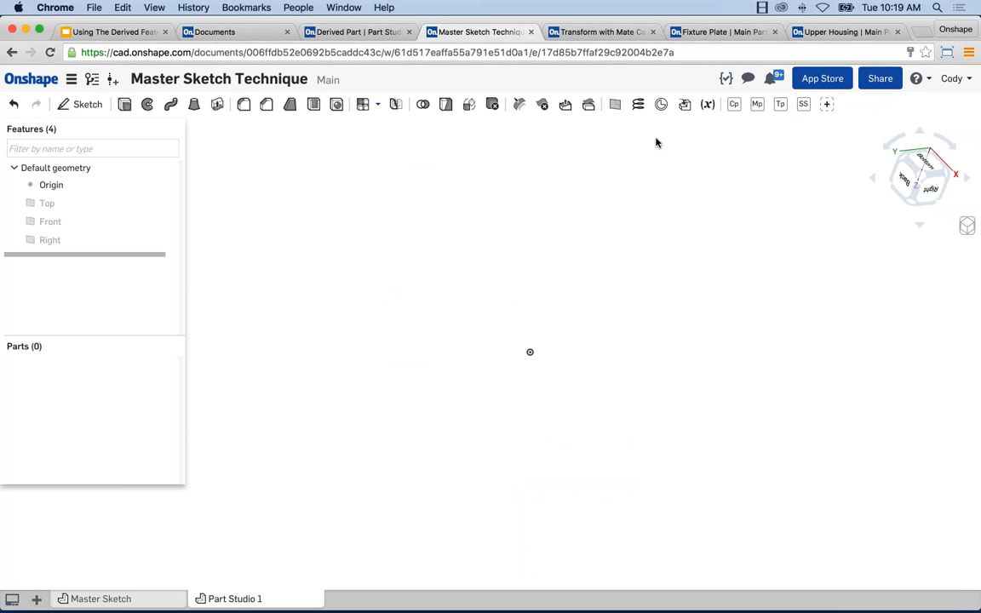
click(685, 105)
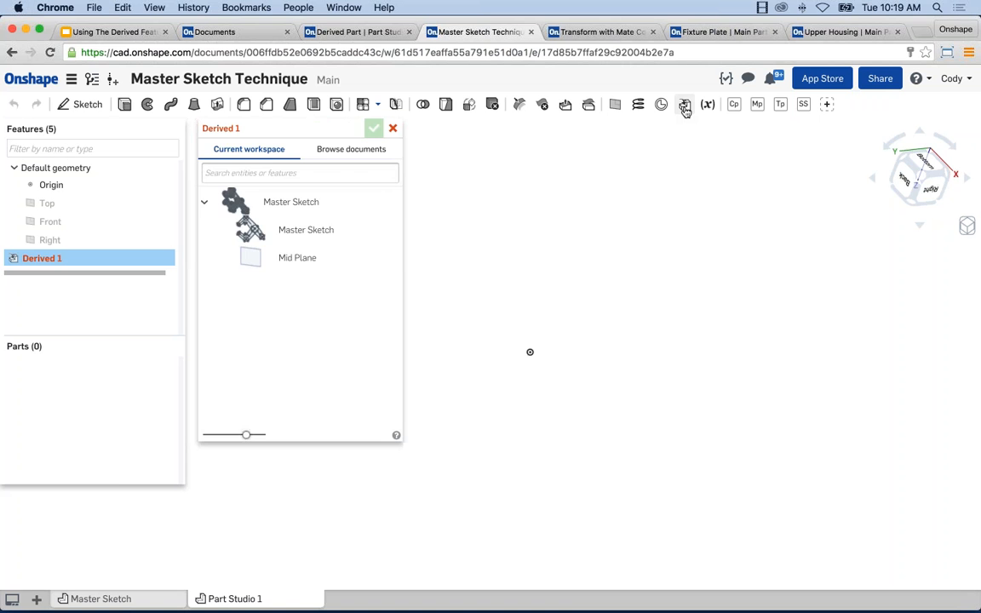
click(296, 237)
click(289, 243)
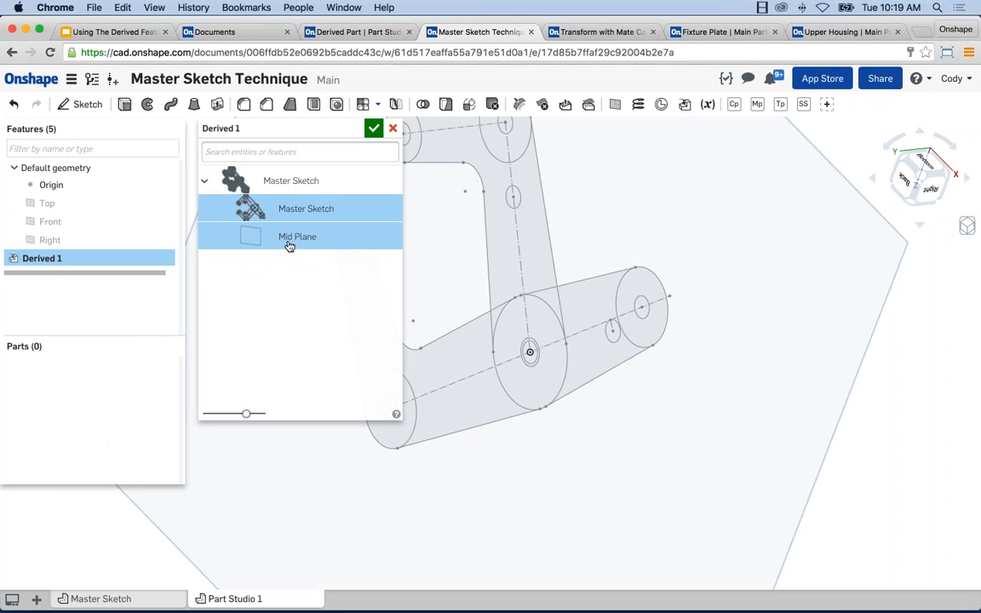
click(373, 128)
scroll(502, 264, down, 3)
mouse_move(469, 288)
right_down()
mouse_move(574, 287)
mouse_move(602, 299)
mouse_move(475, 306)
mouse_move(93, 261)
right_up()
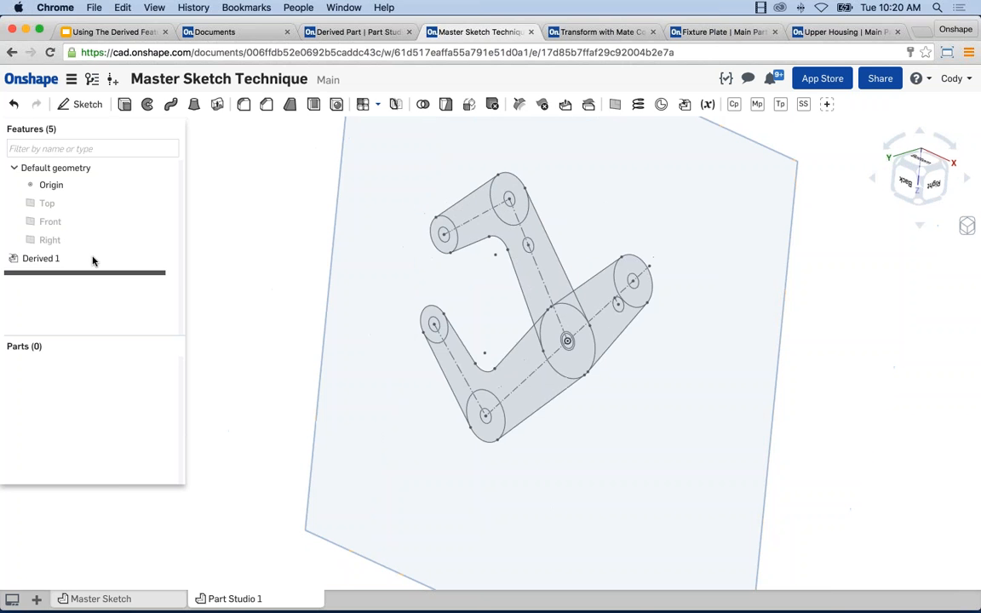
Set up a new solid blind extrusion 0.125 in deep from the regions of the first arm's straight end and central pivot circle
click(66, 259)
click(235, 265)
mouse_move(386, 309)
right_down()
mouse_move(267, 282)
mouse_move(538, 365)
mouse_move(538, 343)
mouse_move(523, 335)
right_up()
middle_drag(522, 334, 545, 344)
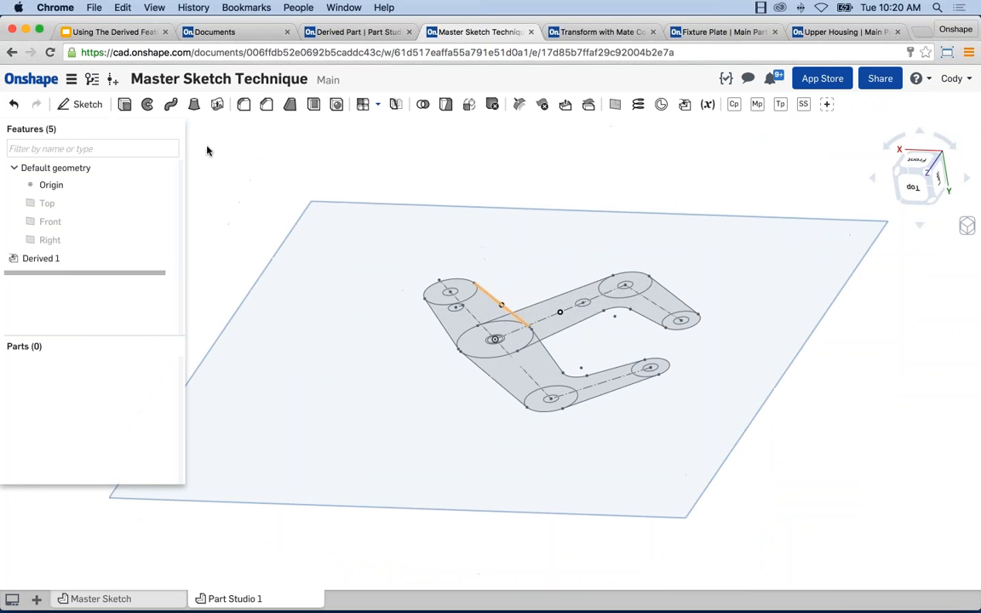
click(125, 104)
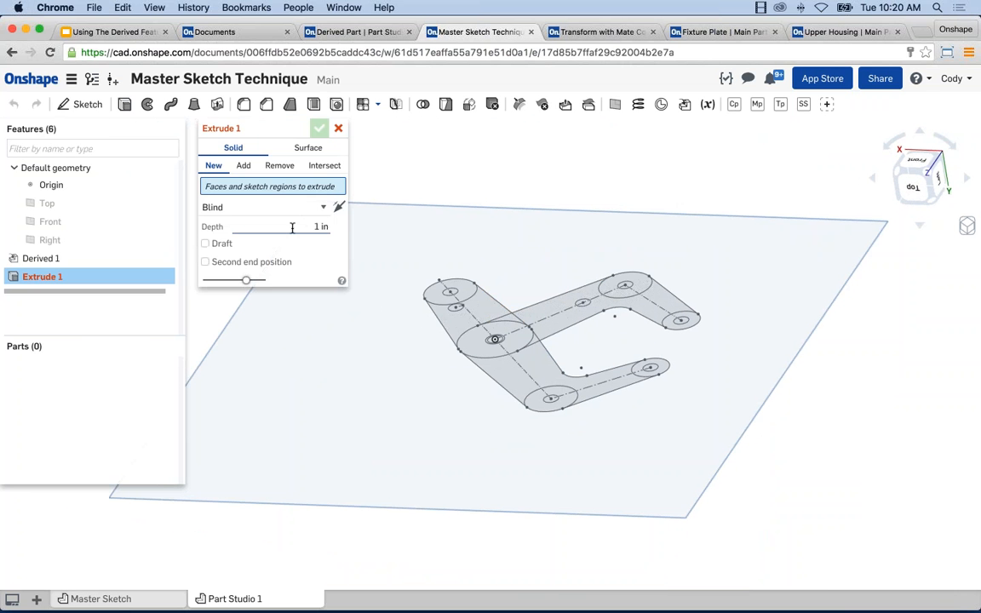
click(314, 226)
text(.125)
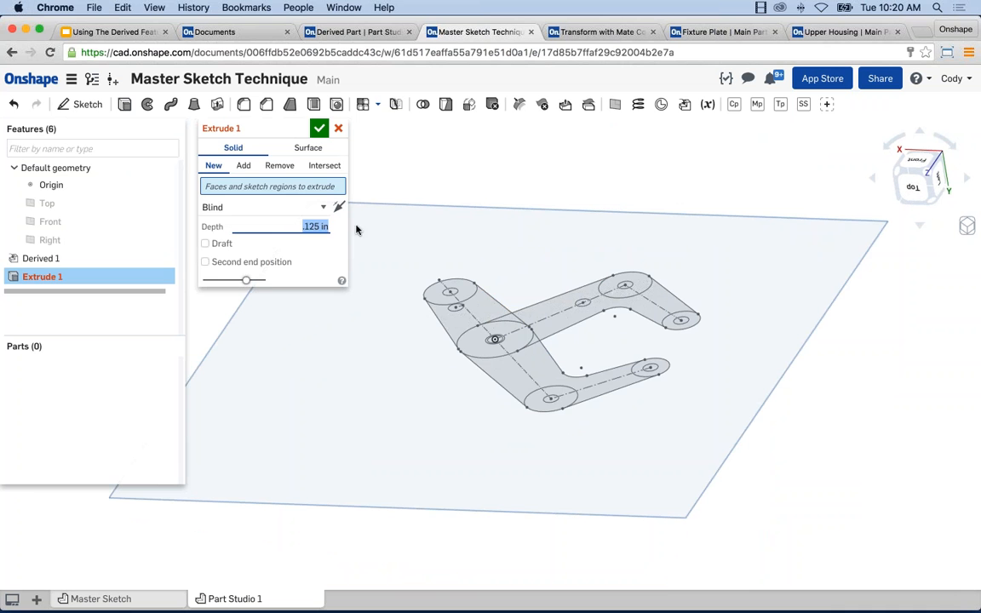
scroll(421, 258, up, 5)
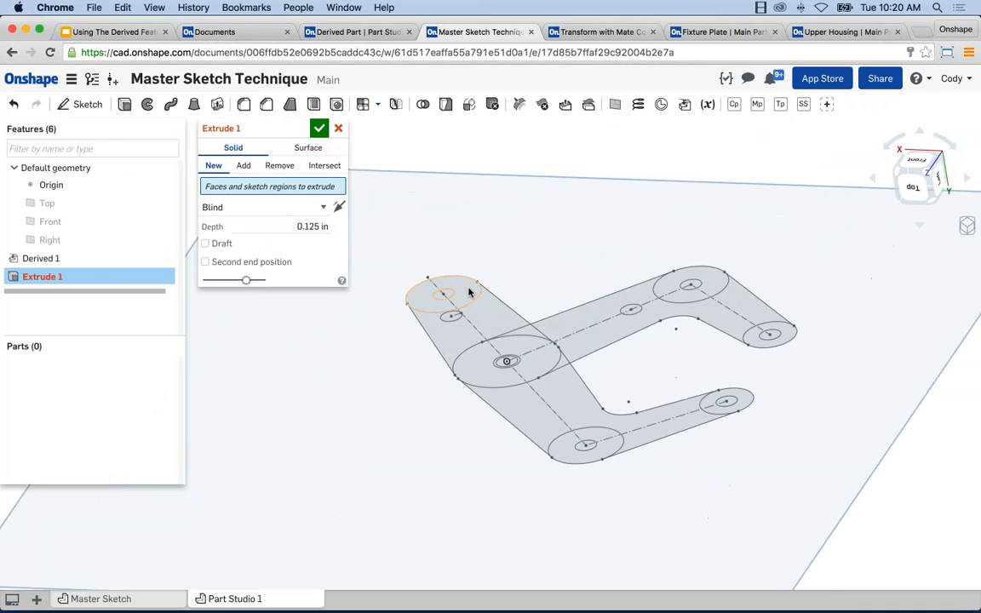
click(421, 259)
click(495, 322)
scroll(488, 351, up, 3)
click(511, 351)
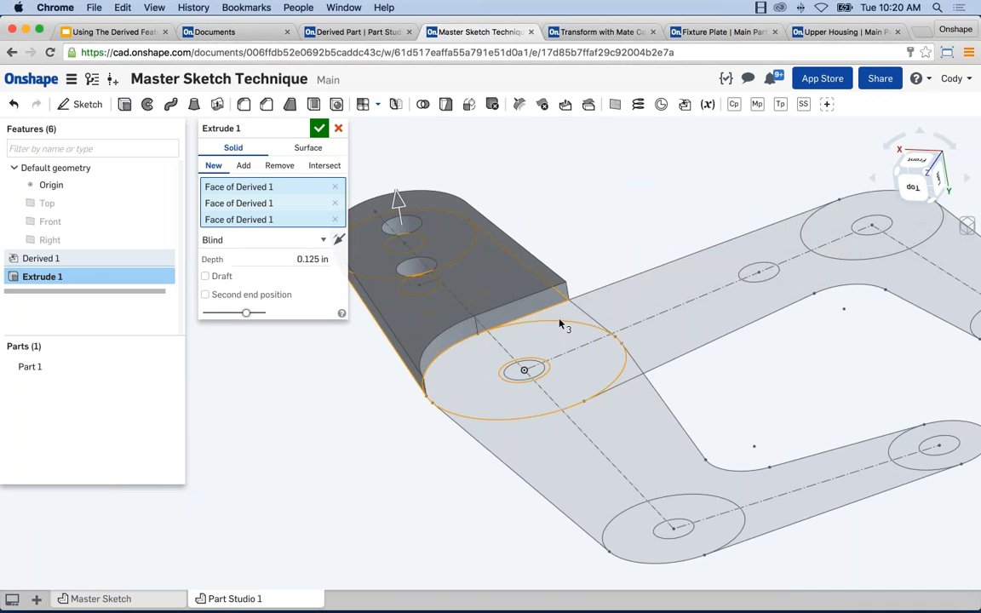
Add the remaining regions of the first arm's bent half to the extrusion, leave out the crossing arm's region, and finish it
click(588, 304)
click(628, 301)
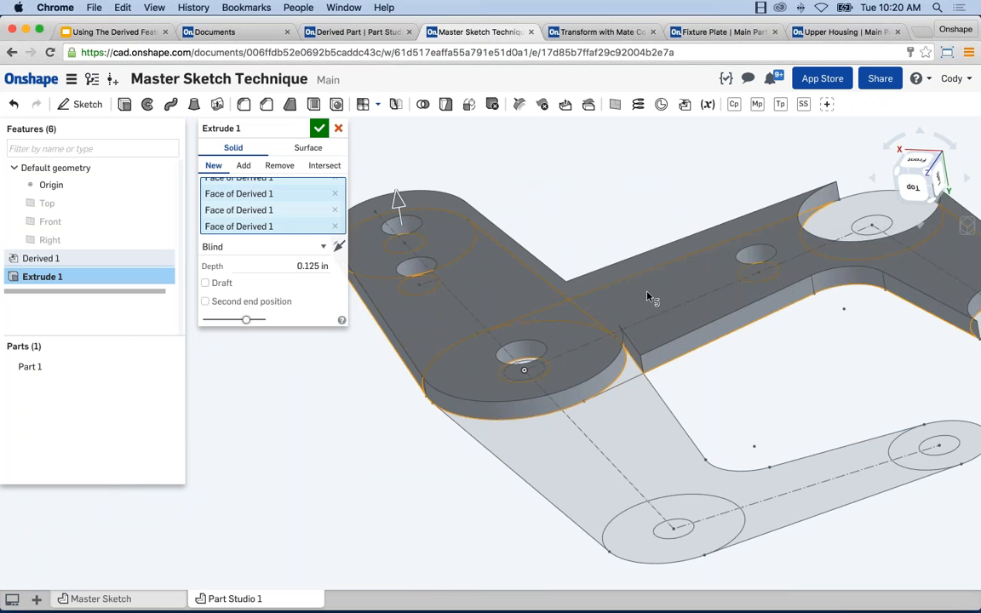
click(647, 293)
click(656, 466)
scroll(656, 468, down, 1)
click(691, 514)
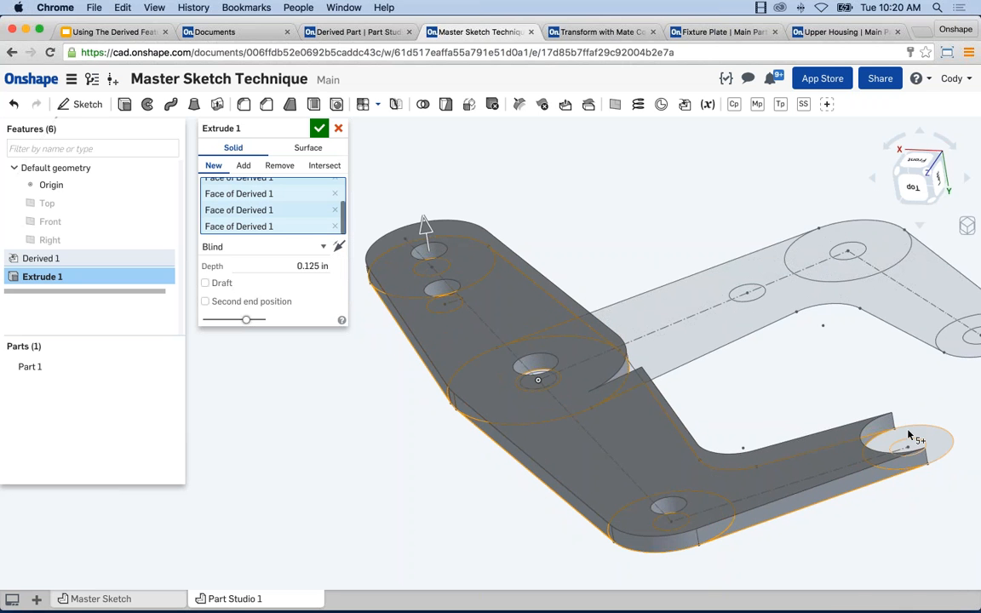
scroll(639, 372, up, 3)
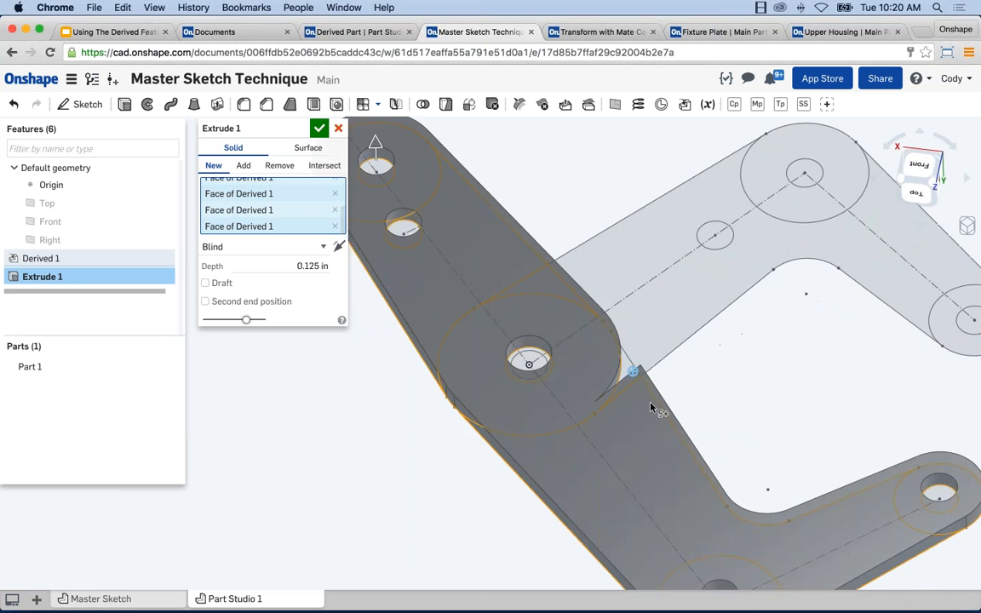
scroll(630, 371, up, 2)
click(623, 358)
scroll(697, 369, down, 2)
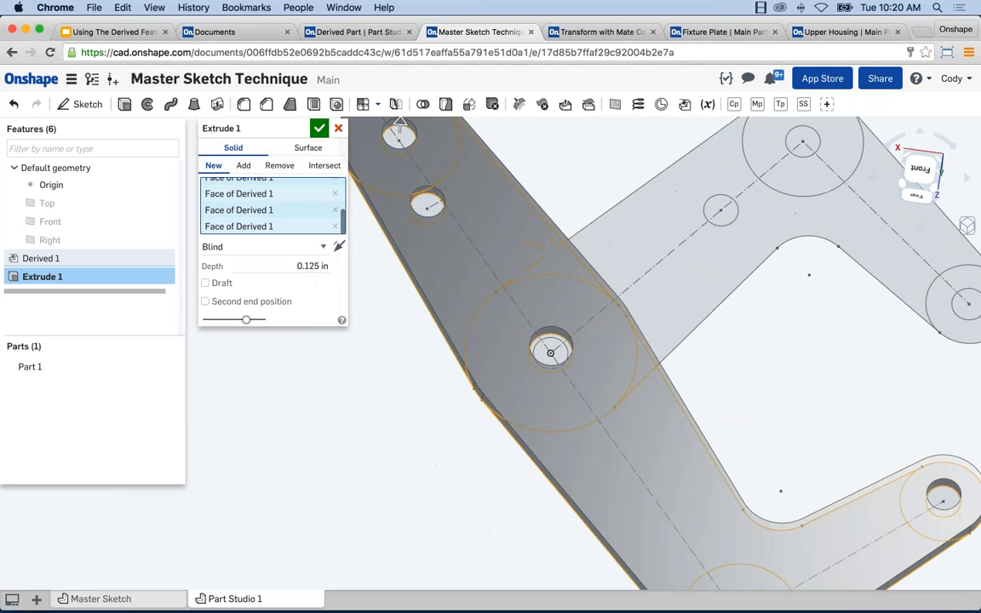
key(Return)
Set up a second blind extrusion 0.125 in deep as a new solid from the pivot circle and the crossing arm's main regions
right_drag(425, 369, 505, 372)
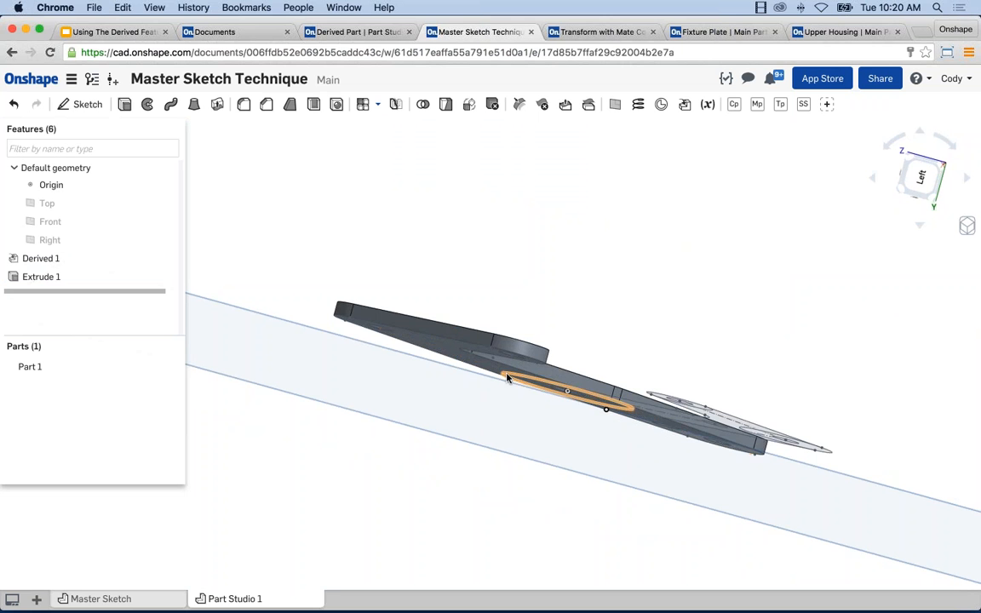
right_drag(506, 378, 490, 310)
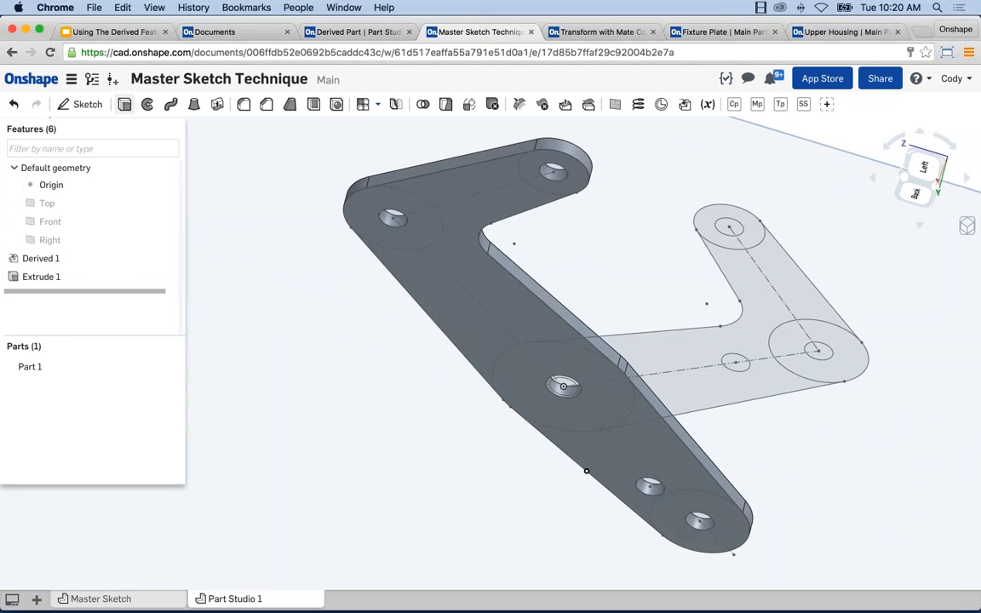
click(124, 104)
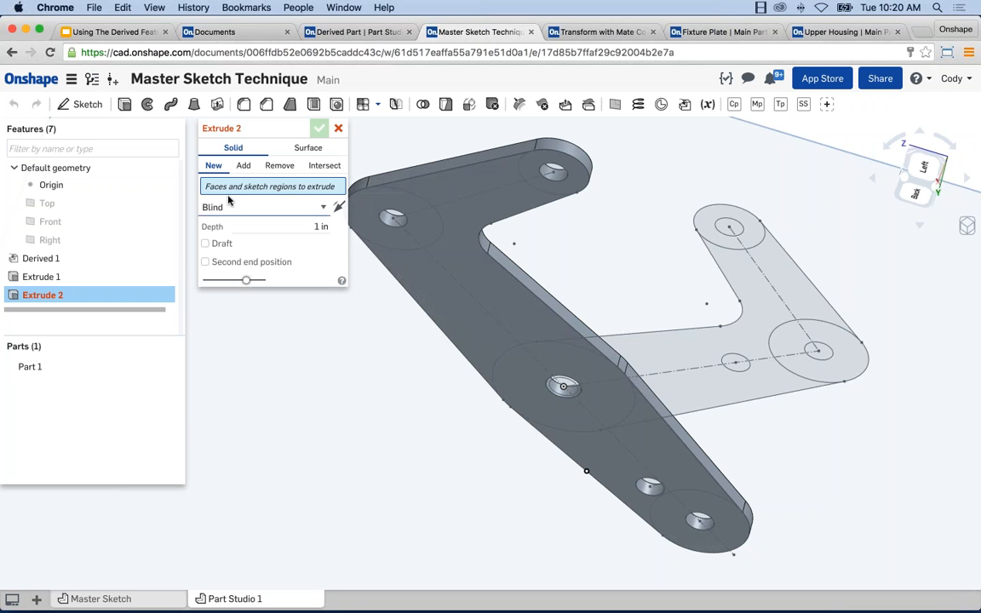
click(313, 227)
key(BackSpace)
text(.125)
key(Return)
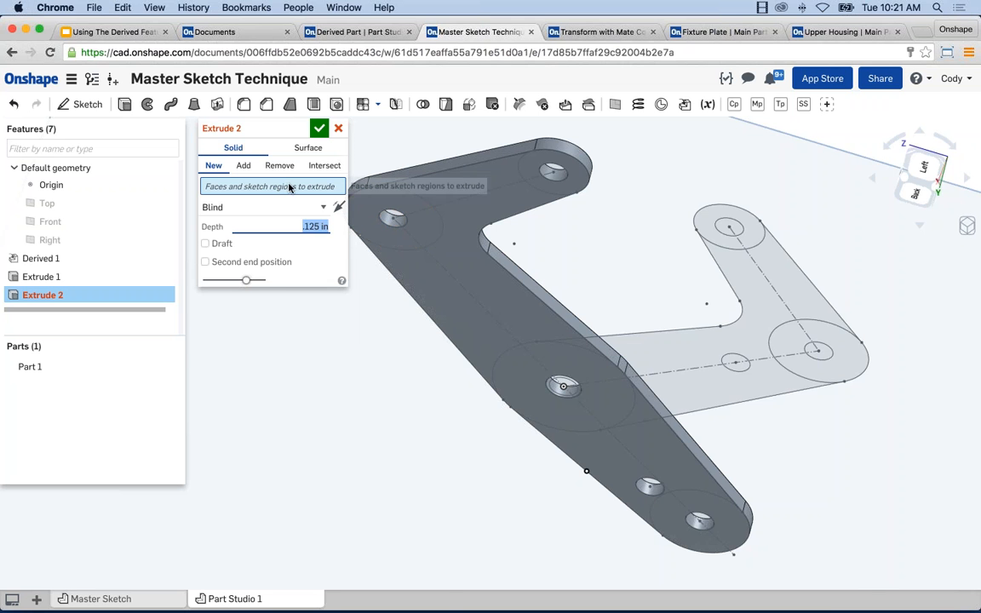
click(526, 368)
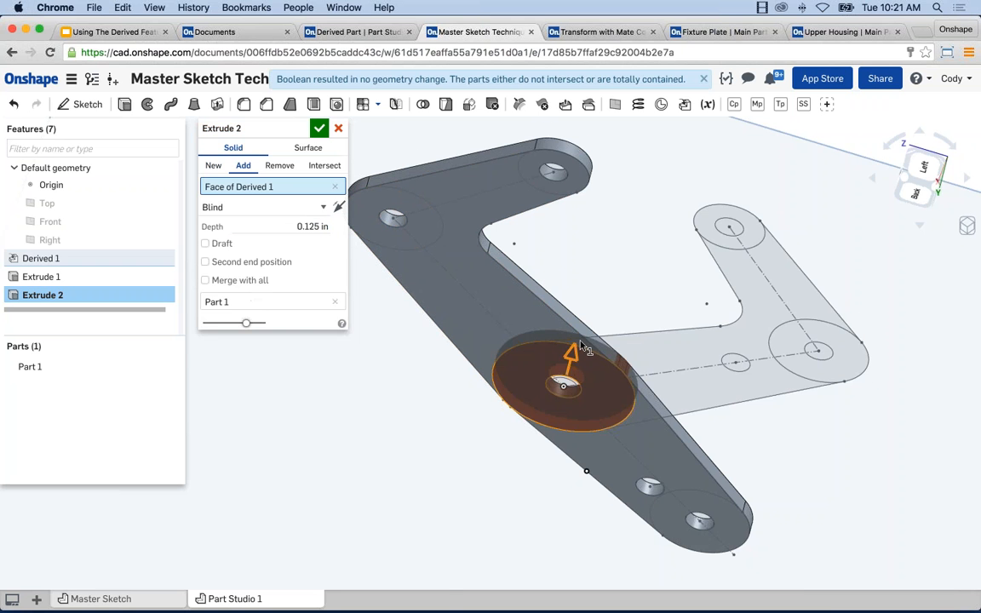
scroll(586, 349, up, 5)
click(585, 349)
click(756, 526)
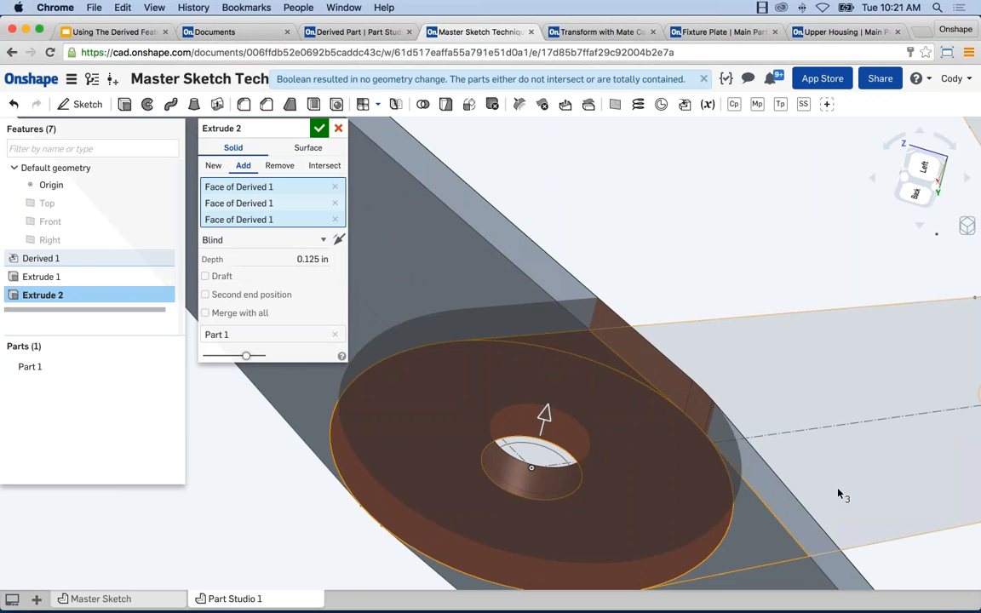
click(838, 492)
scroll(844, 431, down, 2)
click(212, 166)
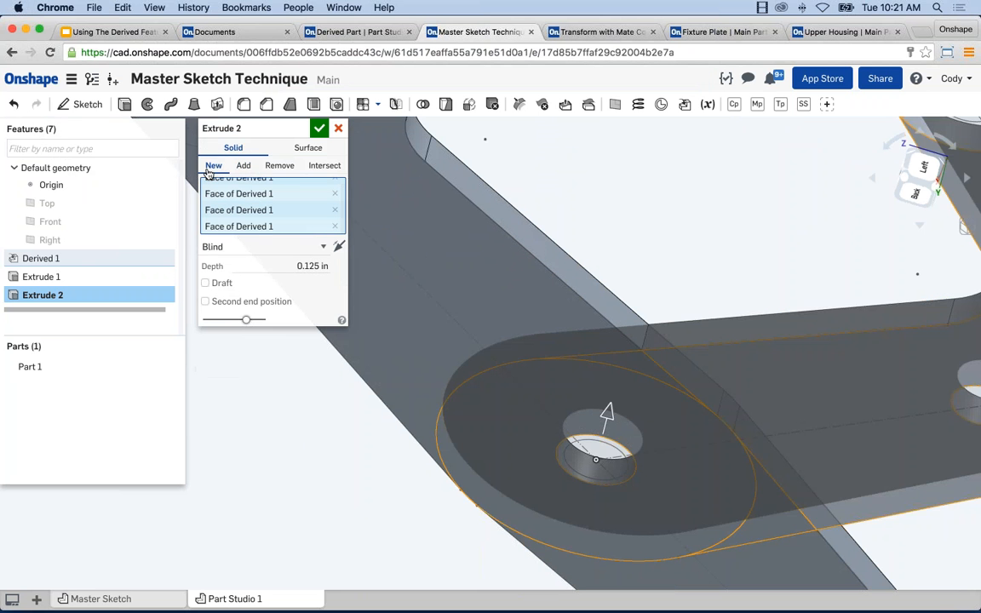
Reverse the second extrusion away from the first arm, add the crossing arm's elbow and tip circles, and finish it
click(339, 246)
scroll(697, 231, down, 3)
middle_drag(802, 288, 756, 303)
scroll(756, 302, up, 3)
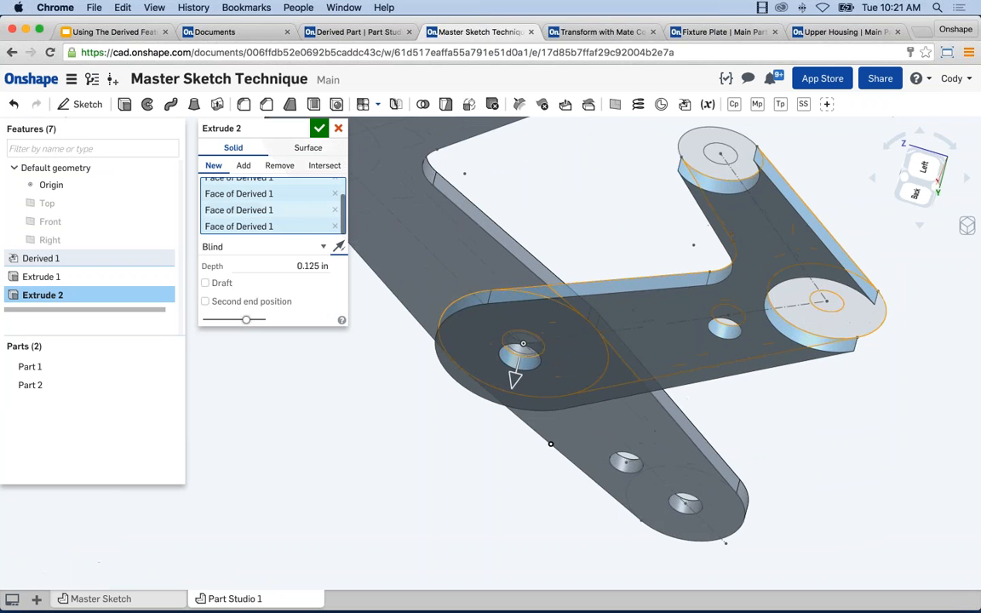
click(804, 316)
click(695, 139)
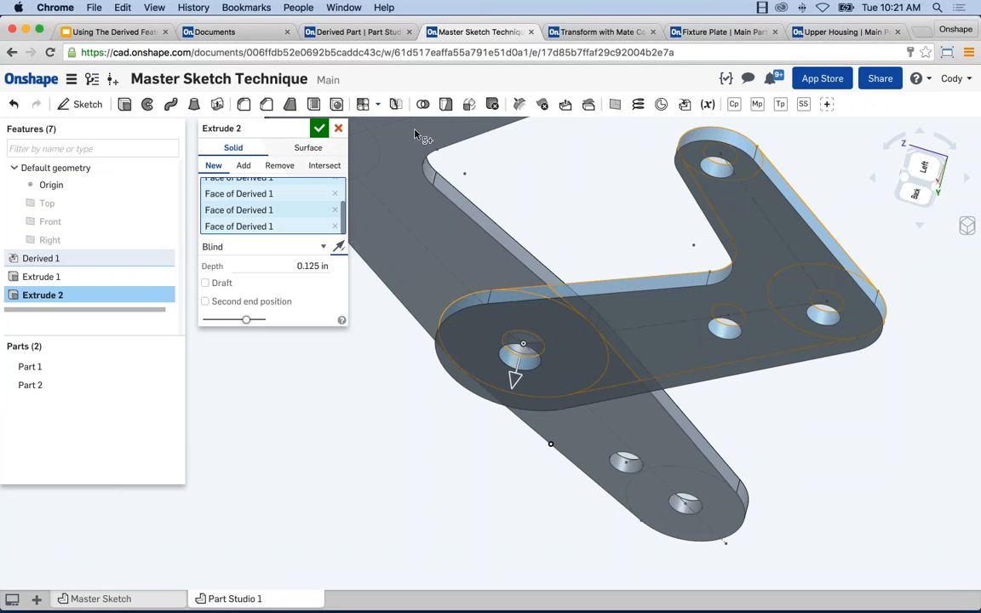
click(317, 129)
Start a sketch on the first arm's outer flat face, viewed normal to the sketch plane
right_drag(608, 271, 575, 277)
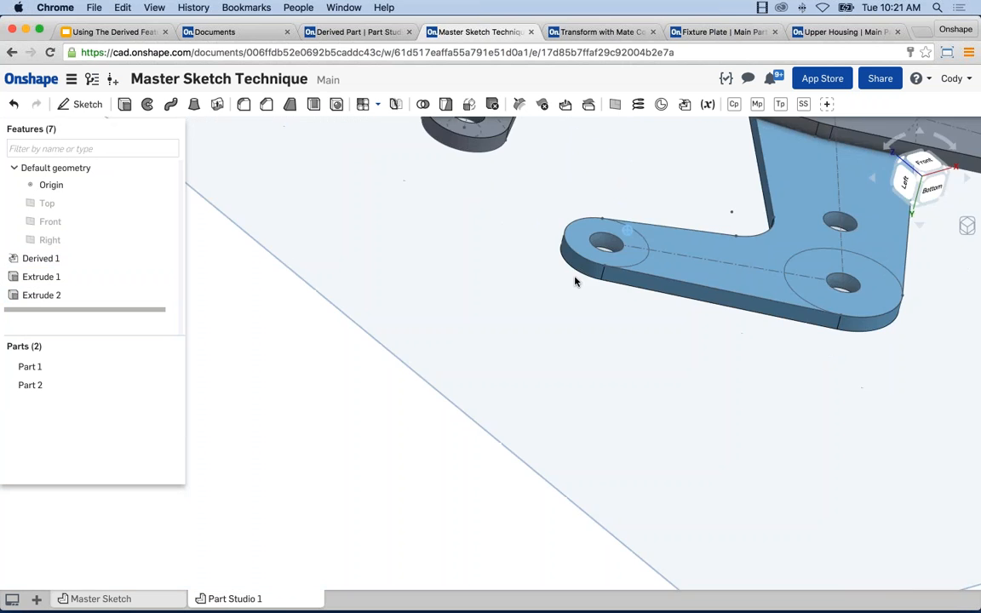
scroll(587, 272, down, 2)
right_drag(652, 224, 586, 281)
middle_drag(586, 282, 524, 309)
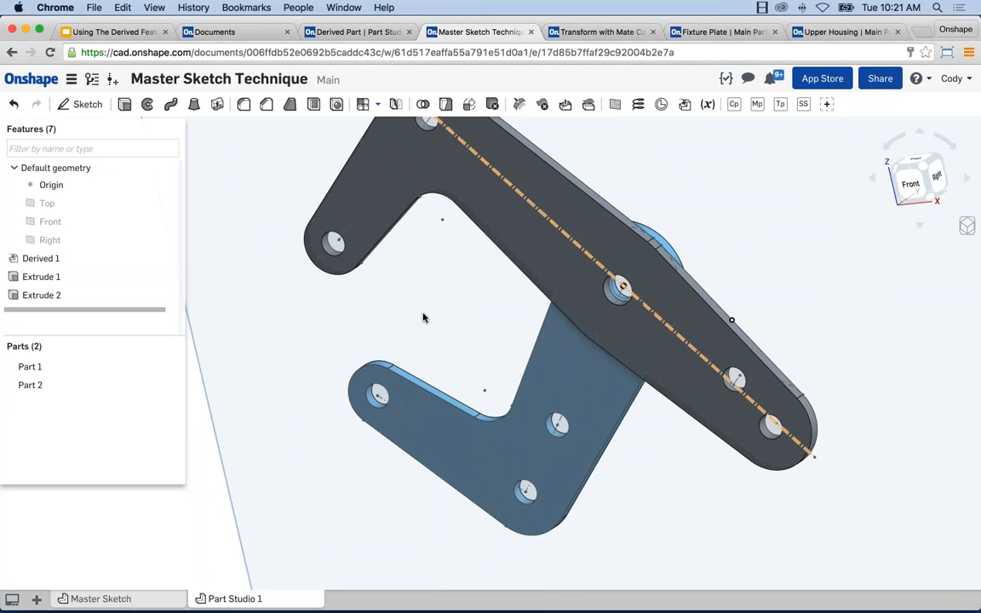
scroll(415, 315, down, 2)
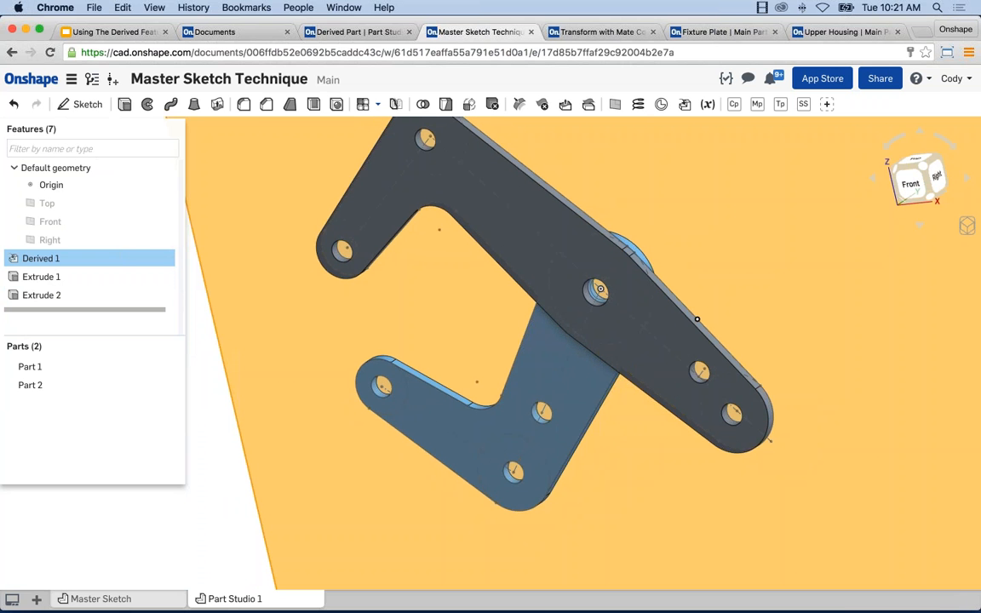
key(space)
scroll(388, 342, down, 3)
middle_drag(391, 350, 398, 358)
click(379, 263)
key(shift+s)
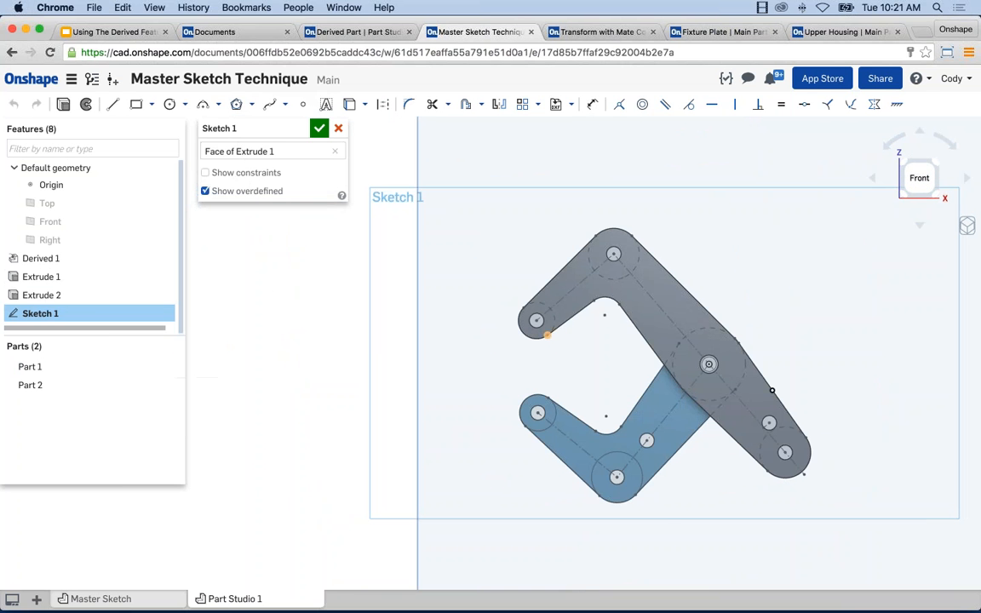
Draw a circle about 0.465 in in diameter centered on the first arm's tip hole, and another matching its opposite rounded end
key(c)
scroll(549, 336, up, 5)
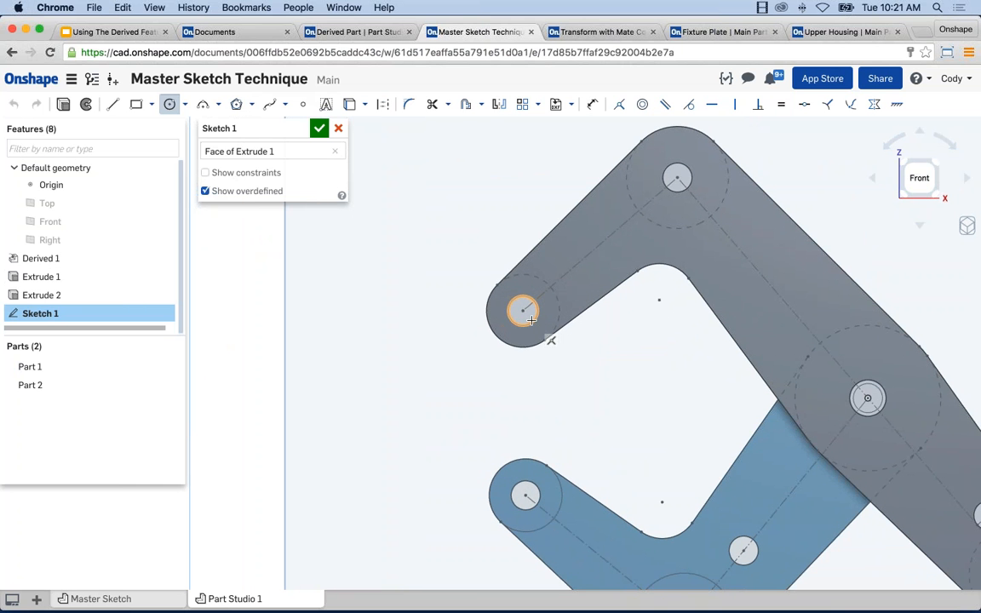
click(523, 310)
click(549, 325)
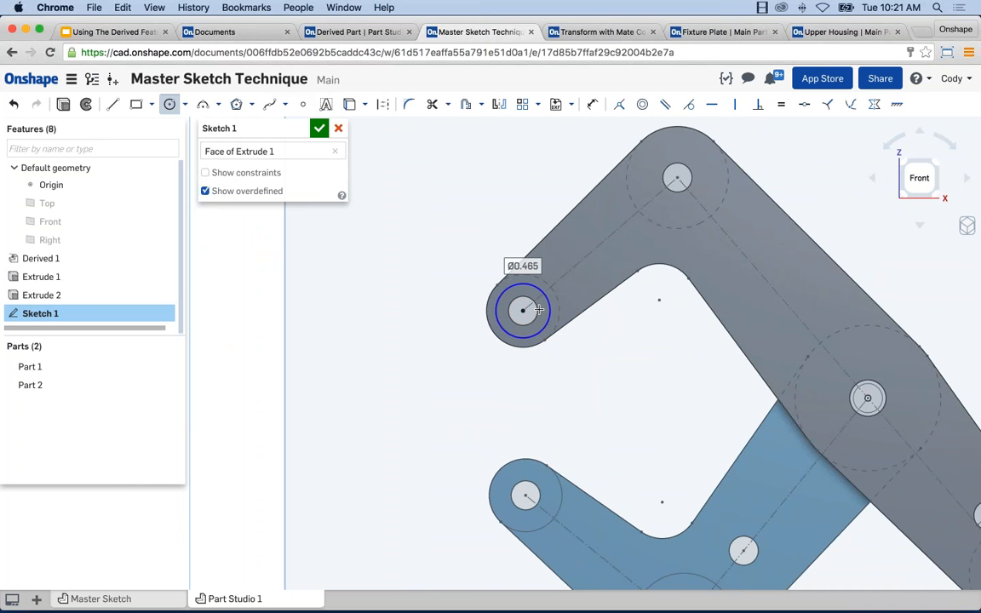
scroll(637, 370, down, 1)
middle_drag(977, 548, 925, 508)
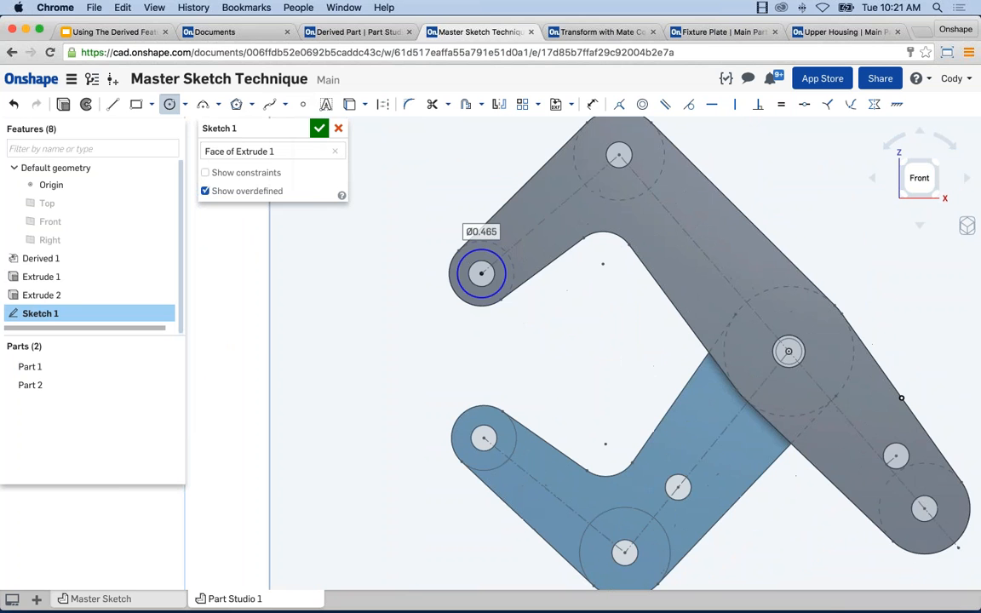
click(925, 509)
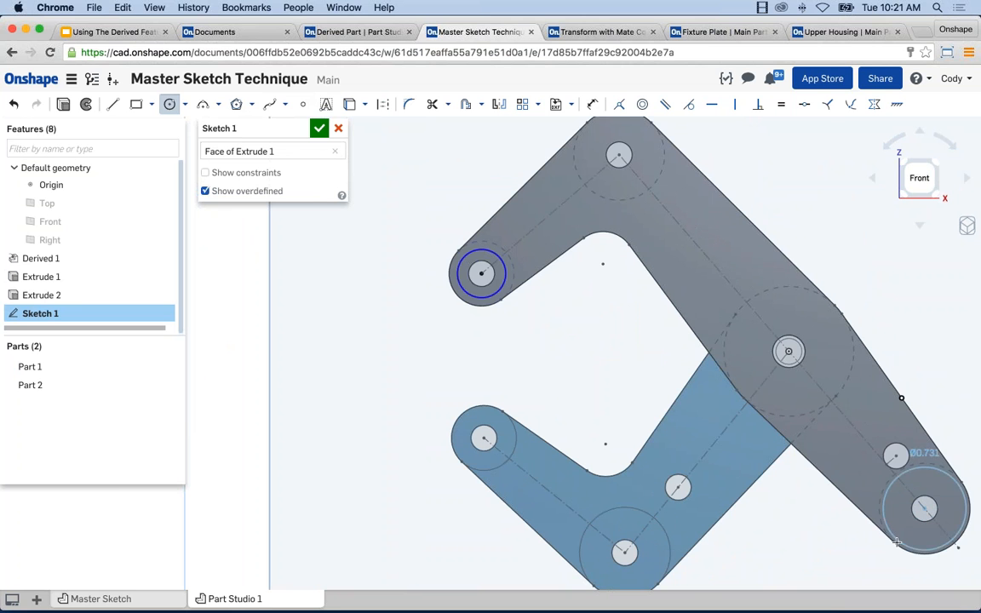
click(896, 543)
scroll(838, 545, down, 3)
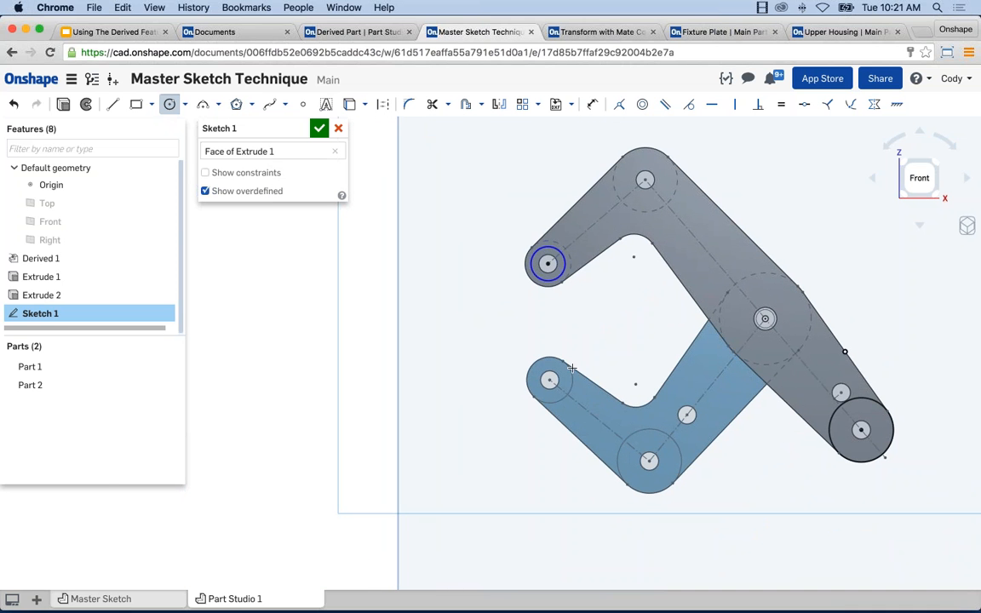
Dimension the diameter of the circle around the first arm's tip hole as 0.375 in
key(u)
click(554, 260)
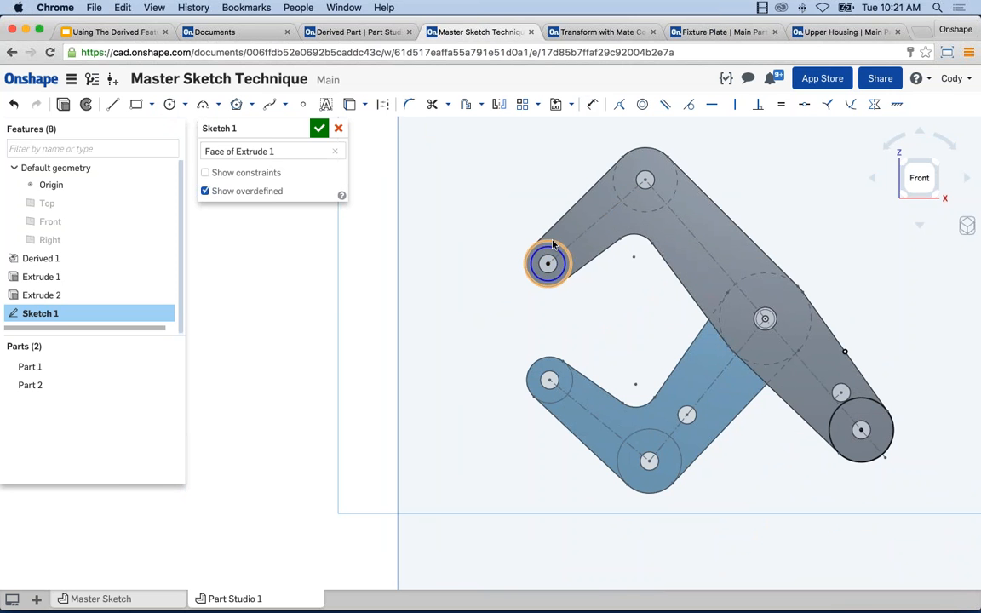
click(459, 207)
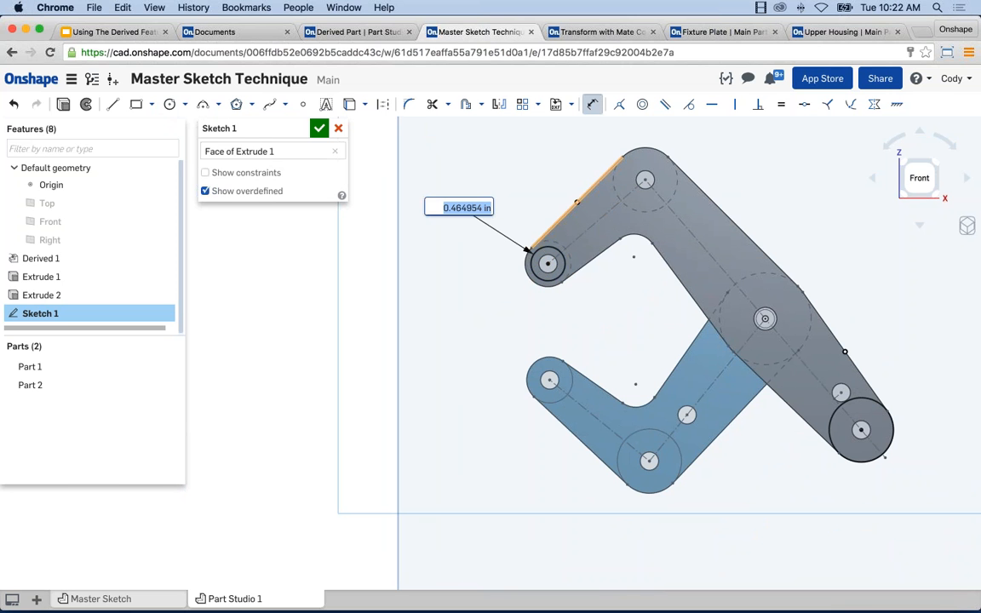
key(BackSpace)
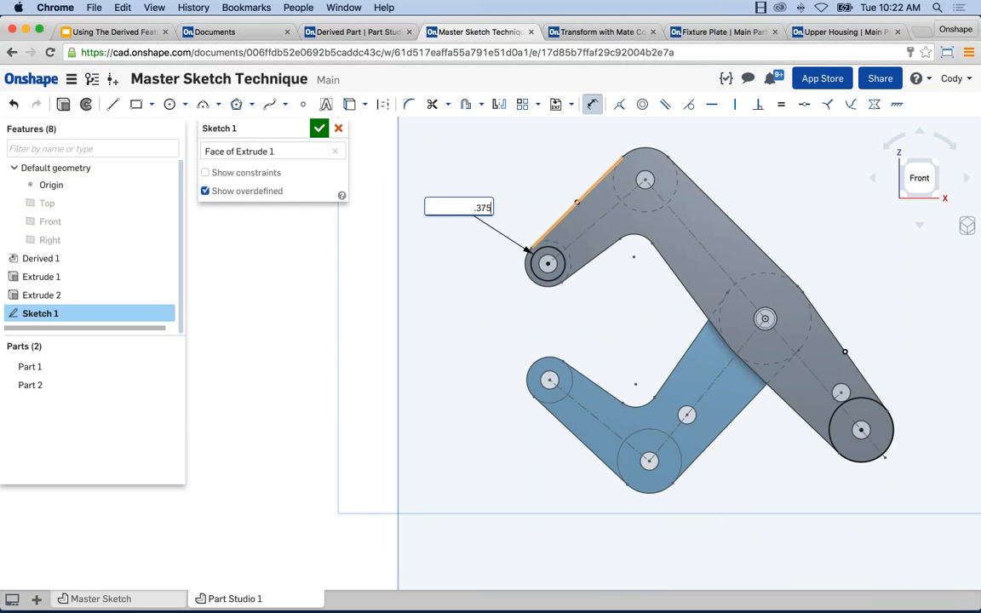
key(Return)
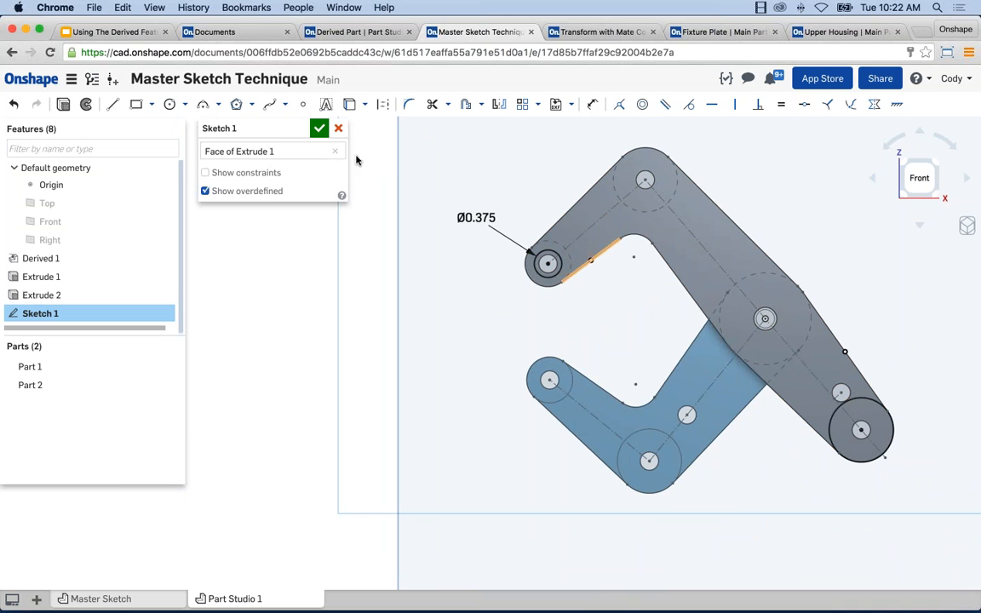
Finish the first arm's sketch and start a sketch on the second arm's outer flat face, viewed normal to the plane
click(320, 129)
key(Up)
key(Up)
key(Up)
scroll(529, 363, up, 1)
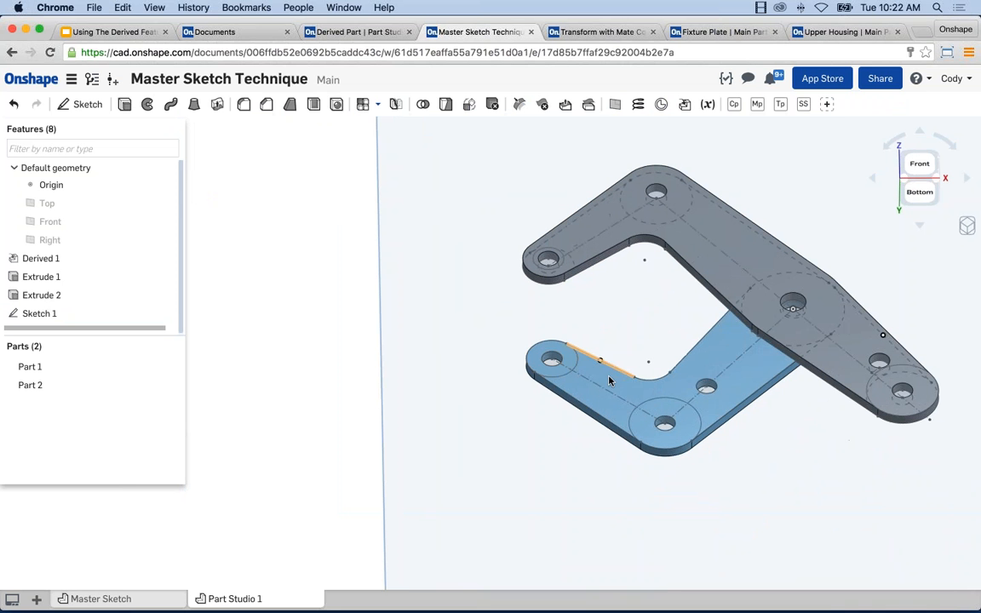
click(609, 374)
key(shift+s)
key(n)
Draw a circle around the second arm's tip hole and another about 0.545 in in diameter centered on its elbow hole
key(c)
click(555, 345)
click(663, 418)
click(665, 442)
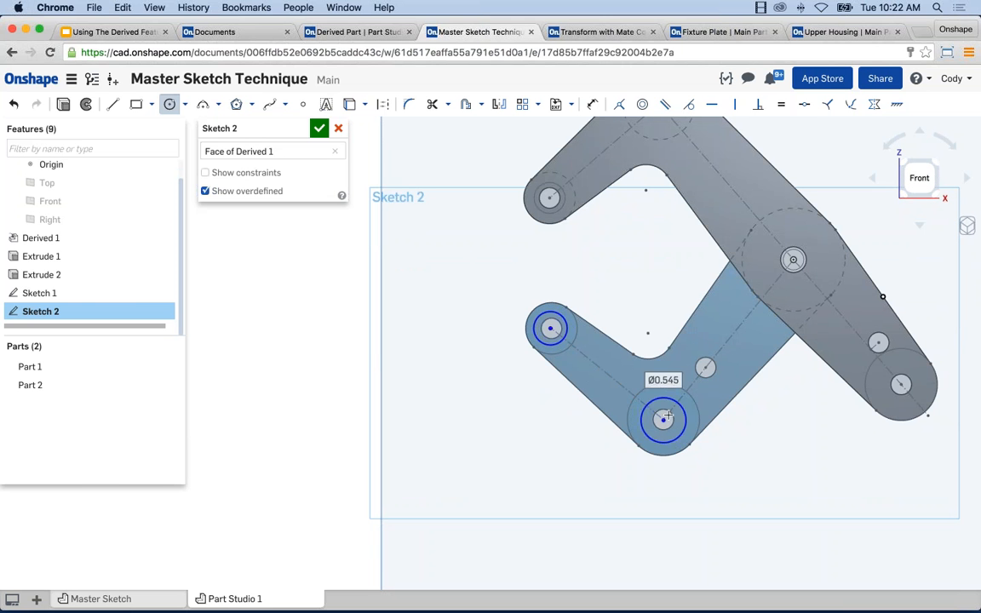
Make the elbow circle equal to the larger master sketch circle around the second arm's elbow hole
key(Escape)
click(656, 399)
click(651, 386)
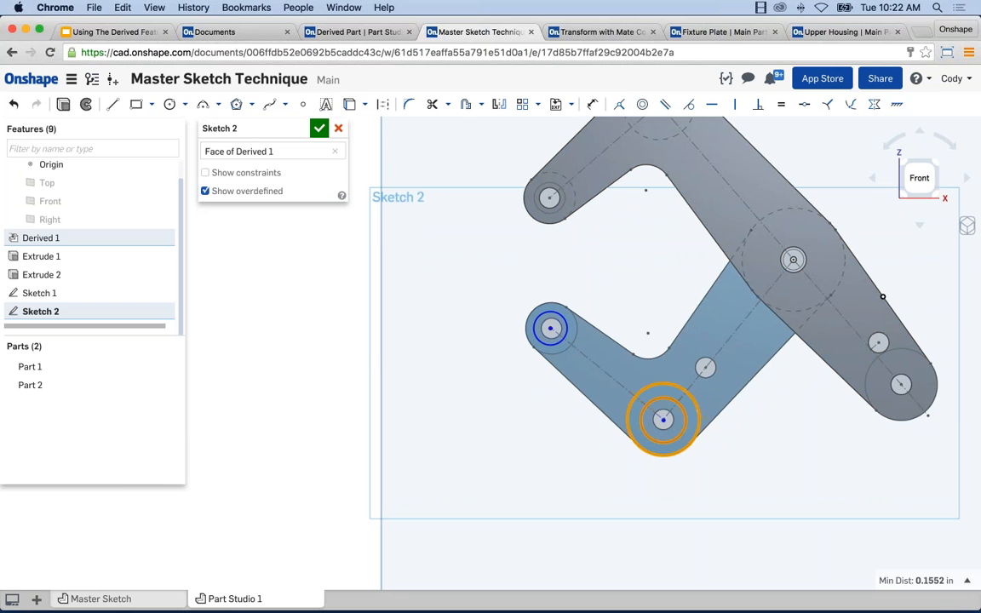
click(322, 329)
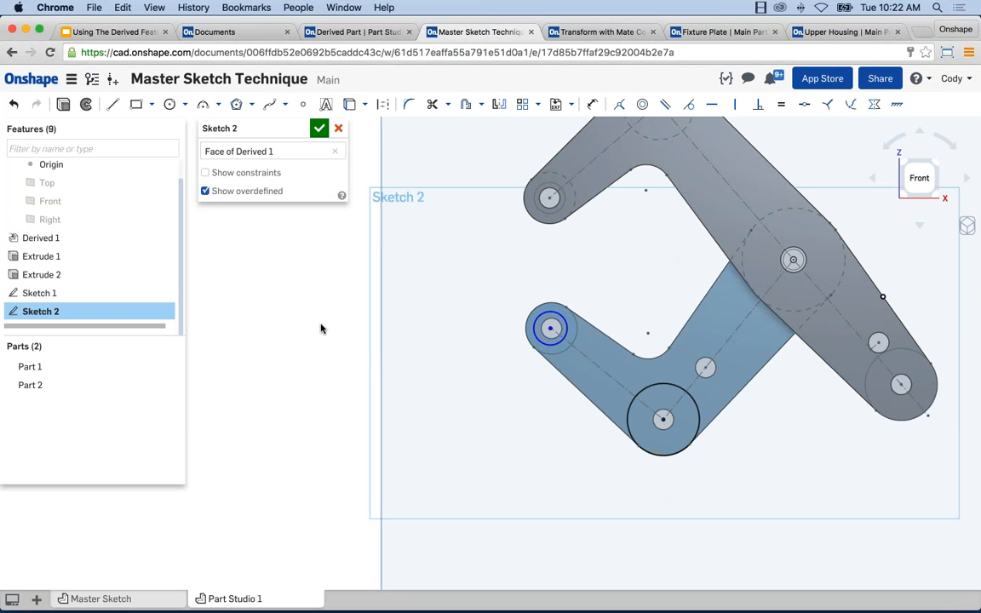
Make the second arm's tip circle concentric with its hole and equal to the first arm's tip circle, and finish the sketch
click(551, 313)
click(552, 318)
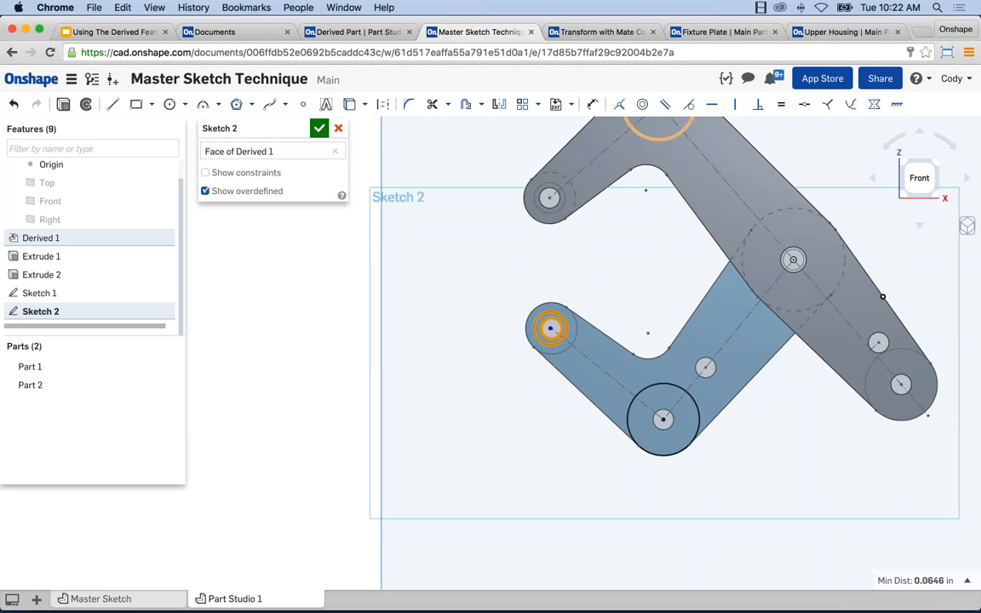
click(642, 104)
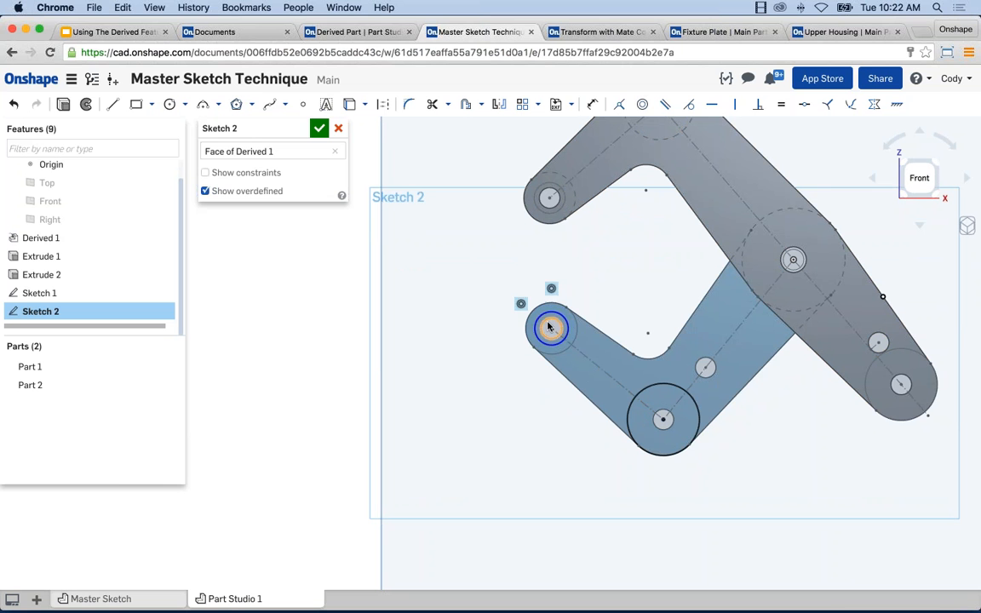
key(d)
key(Escape)
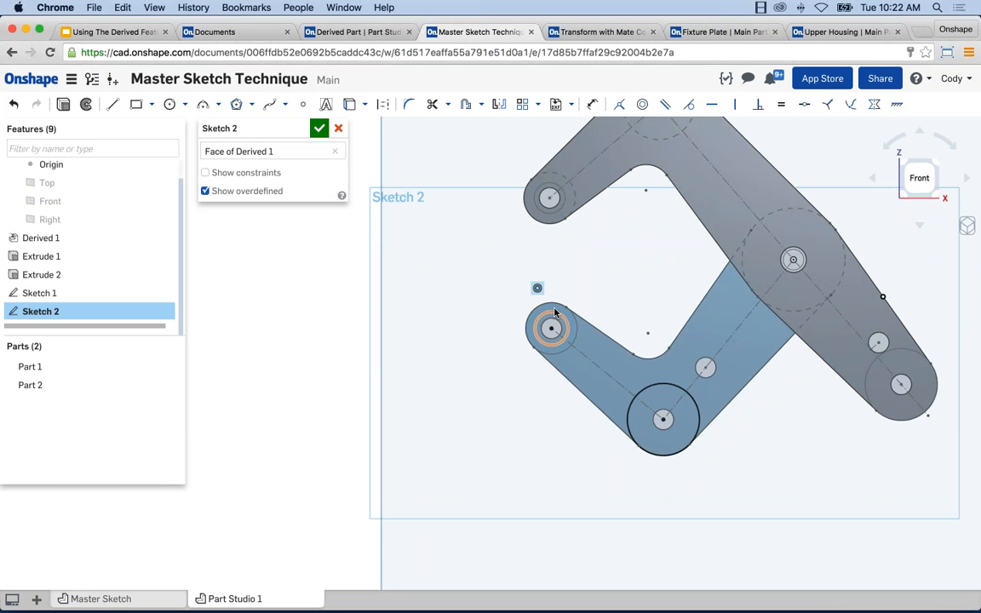
click(550, 213)
click(780, 104)
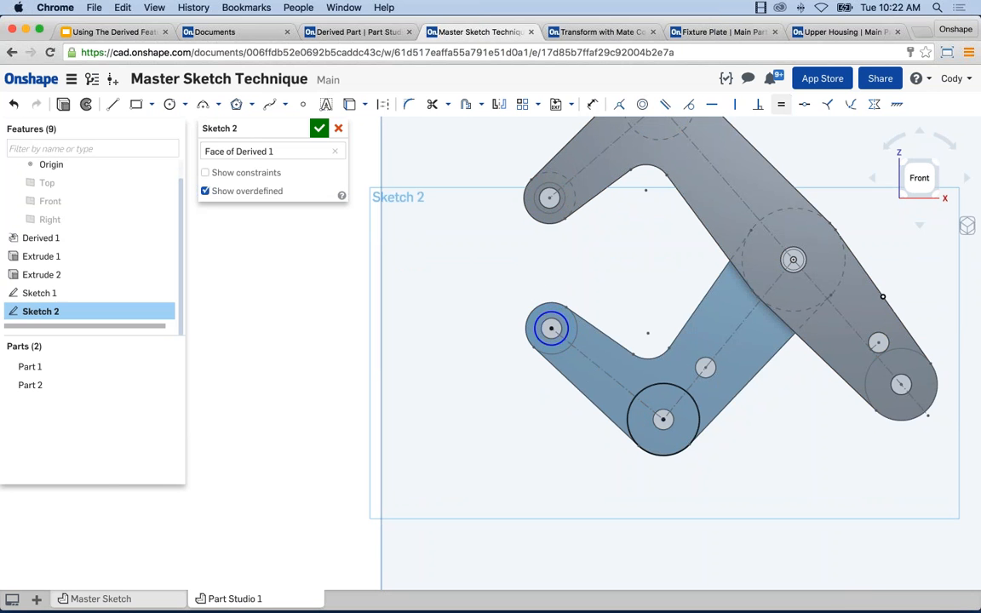
right_drag(321, 375, 319, 160)
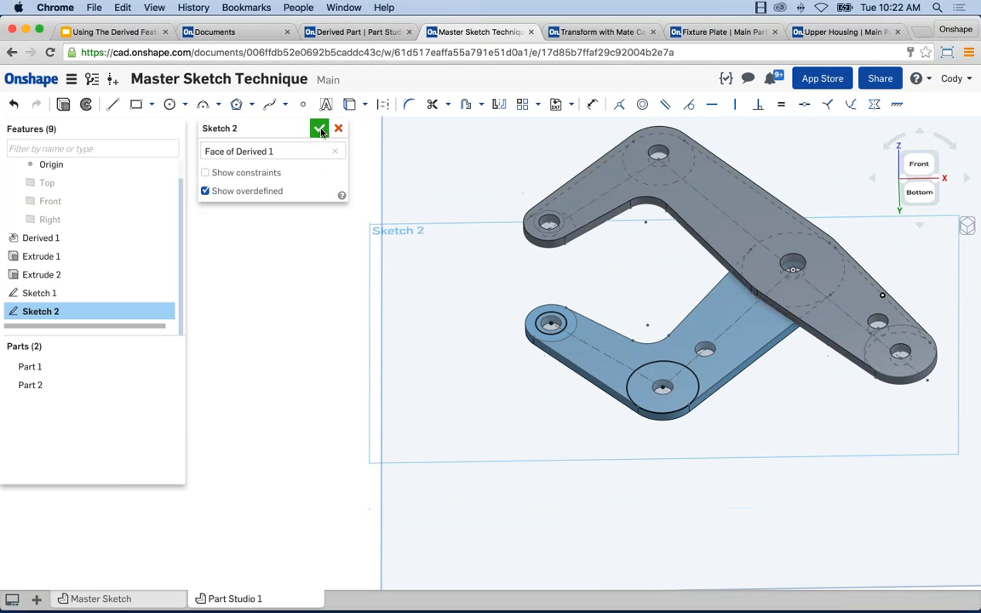
click(319, 128)
Start a new solid extrusion of both circle sketches, Sketch 1 and Sketch 2
click(64, 293)
click(242, 319)
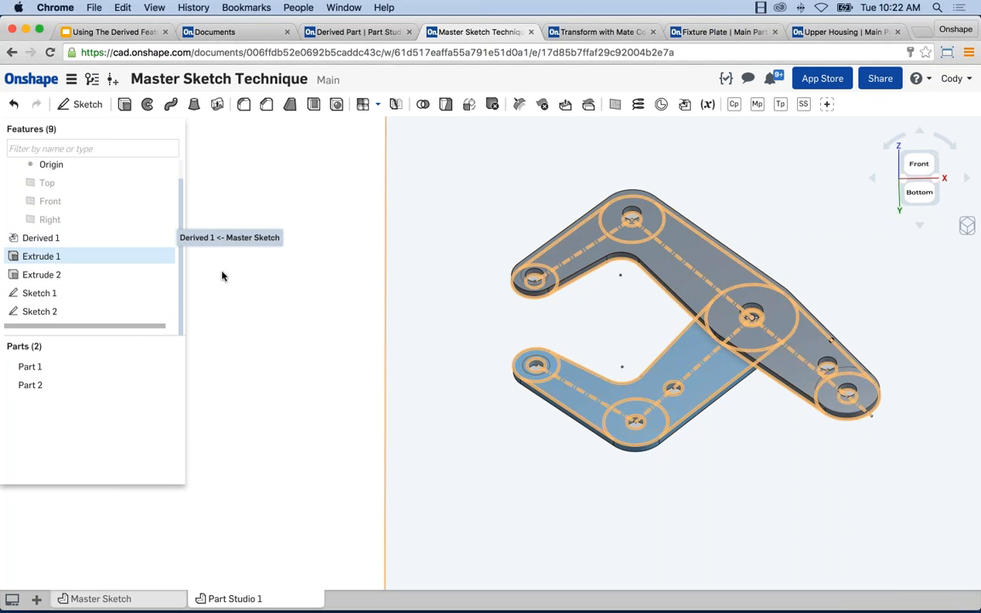
click(39, 293)
shift+click(39, 312)
click(124, 104)
right_drag(312, 365, 308, 345)
middle_drag(308, 345, 357, 387)
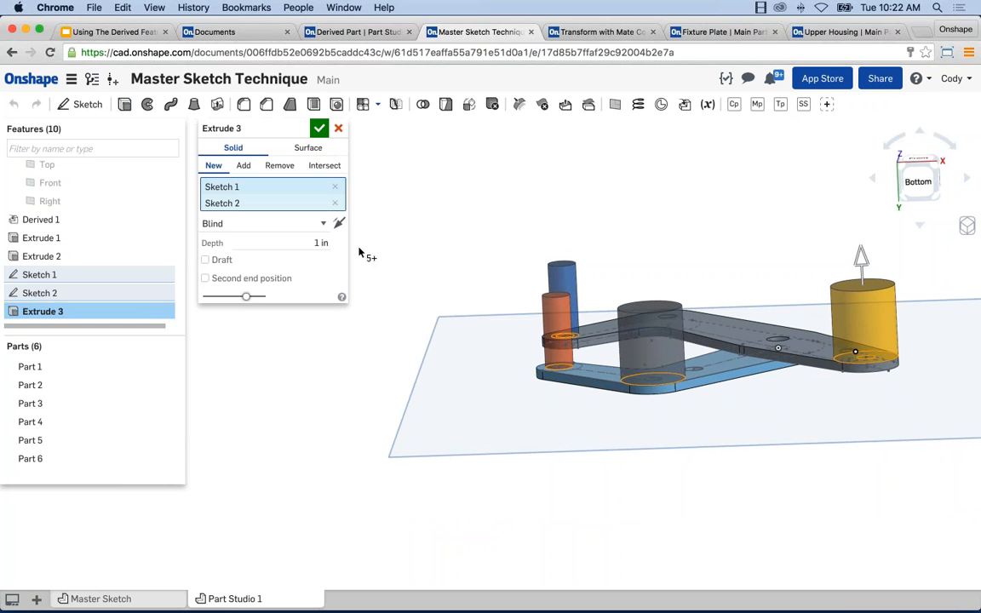
End the extrusion with Up to face at the derived mid plane and accept it
click(234, 223)
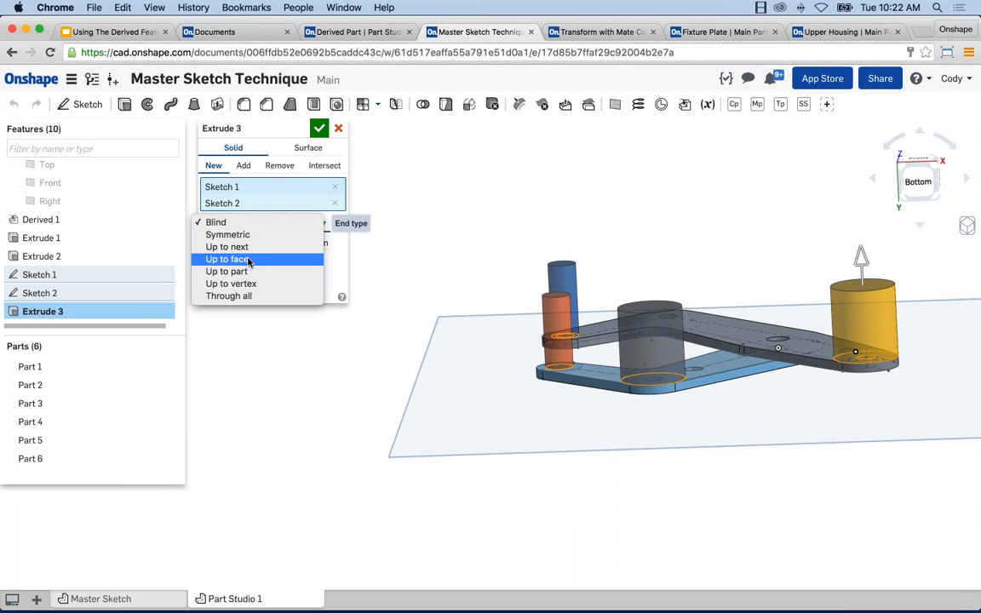
click(247, 258)
right_drag(356, 398, 422, 406)
click(431, 420)
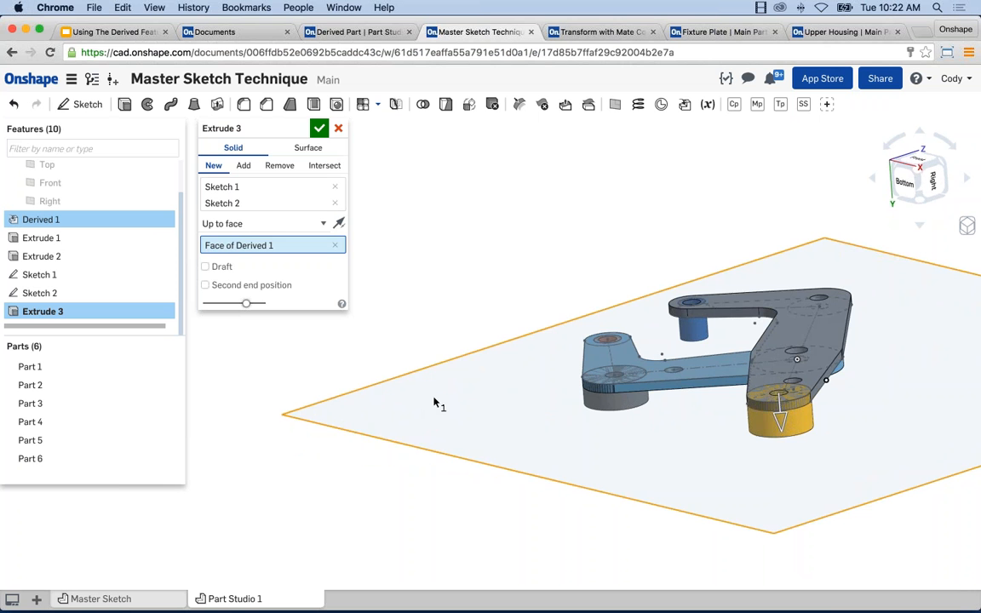
scroll(429, 405, down, 1)
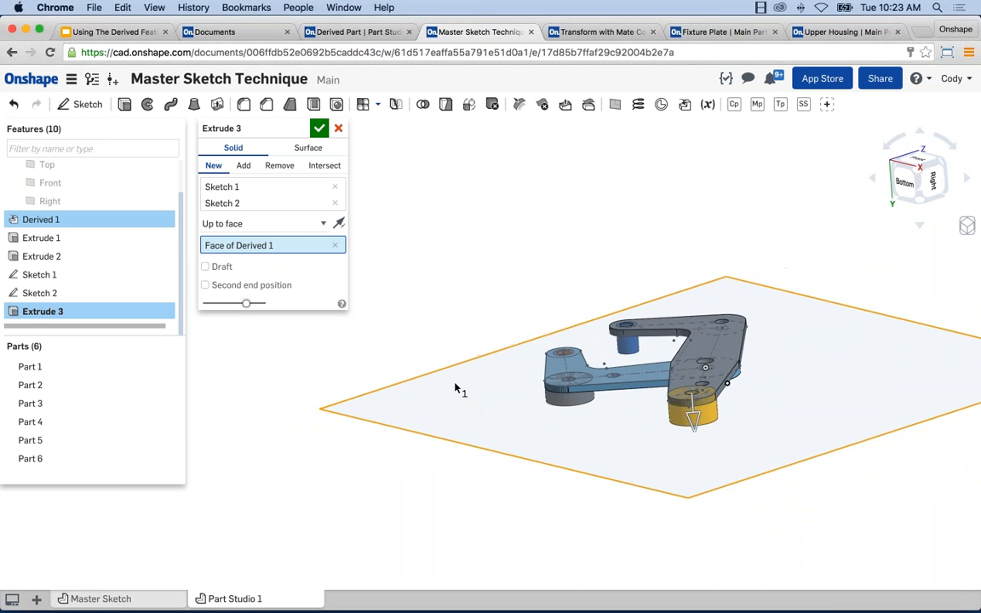
scroll(758, 302, up, 3)
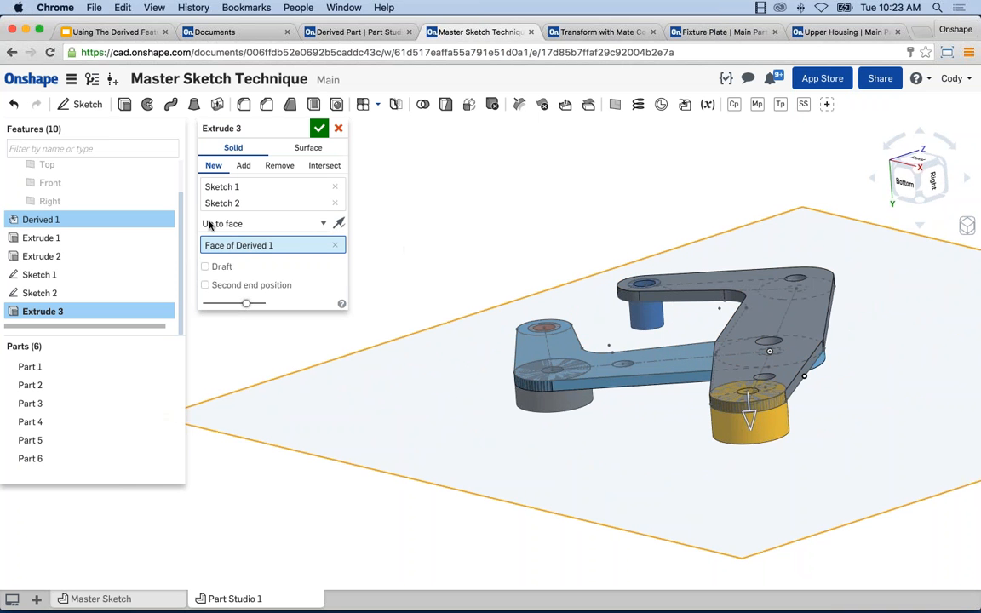
click(319, 130)
Set up a Boolean subtract with both arms as the tools and Keep tools enabled
middle_drag(355, 227, 372, 239)
right_drag(372, 240, 388, 249)
click(422, 107)
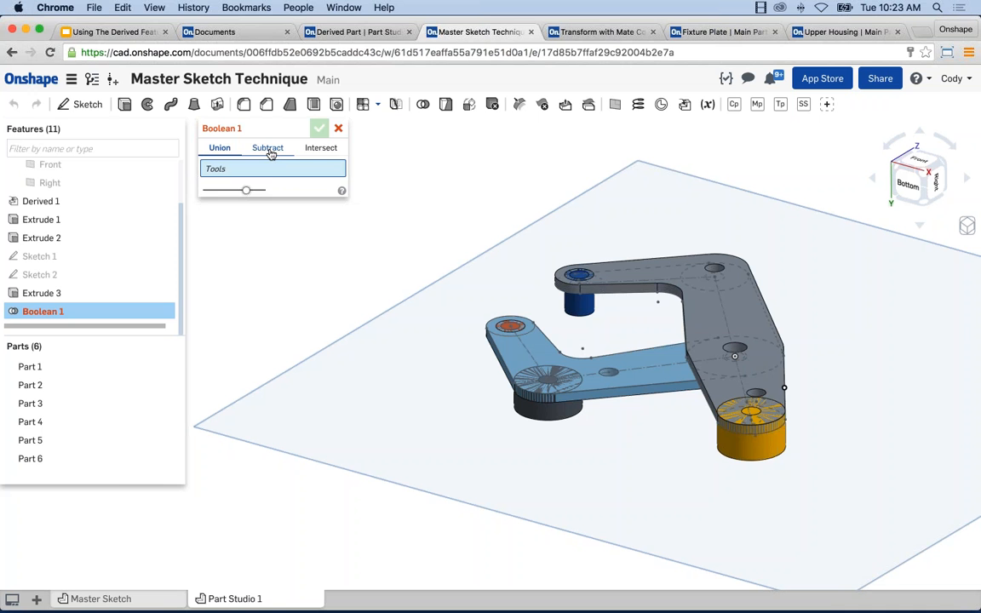
click(267, 147)
click(622, 274)
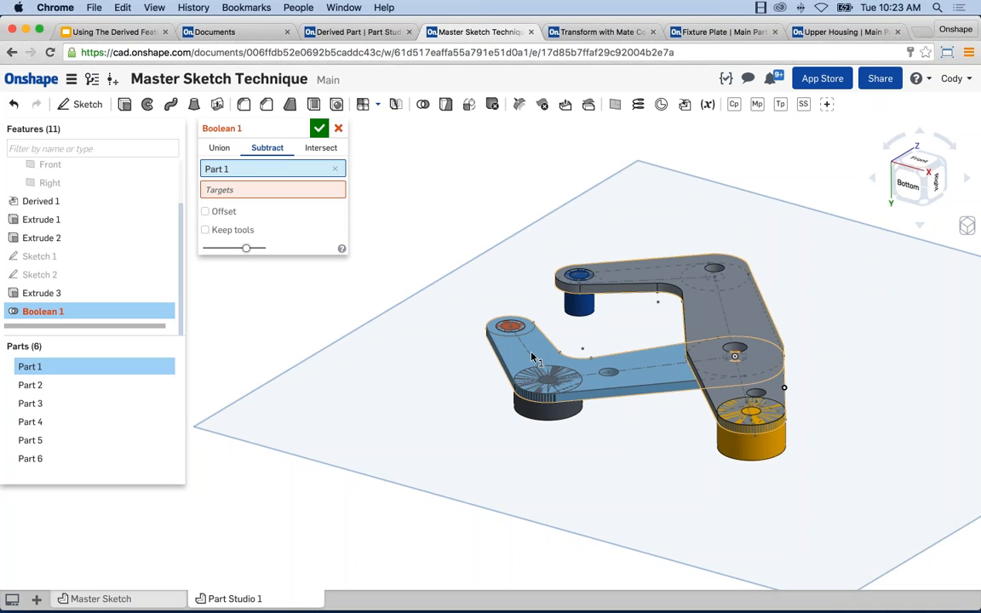
click(596, 358)
click(230, 206)
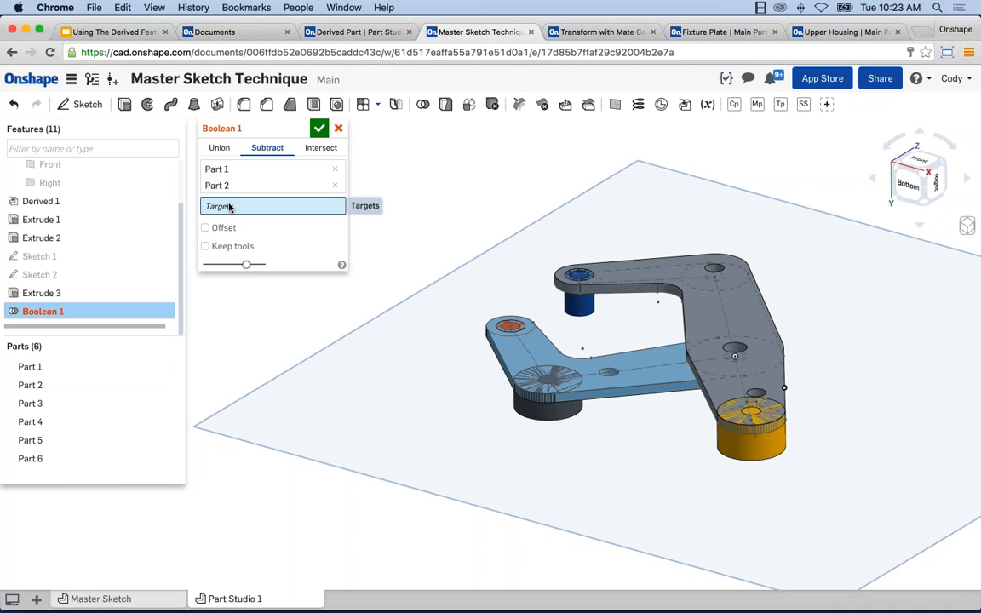
click(205, 246)
Choose the four extruded cylinders as the subtraction targets and accept the Boolean
right_drag(424, 313, 566, 311)
click(578, 299)
click(534, 329)
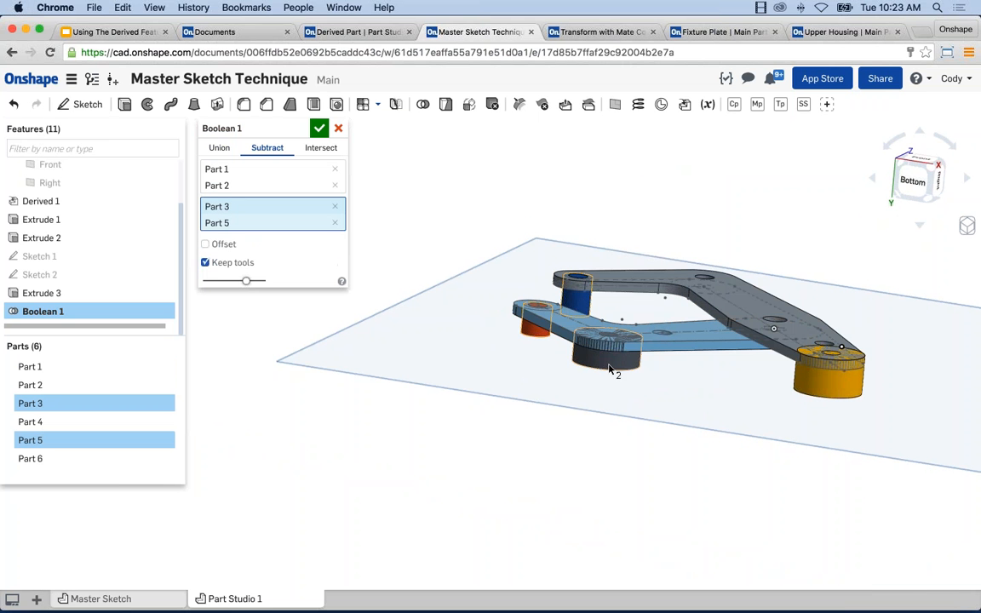
click(609, 364)
click(805, 383)
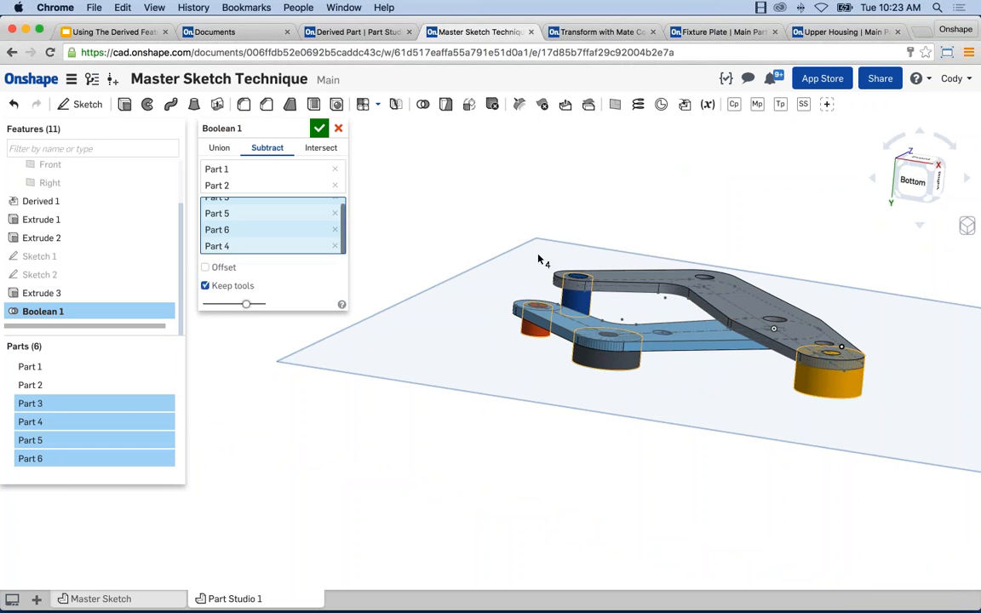
click(319, 129)
Set up a part mirror of the four cylinders about the derived mid plane
right_drag(405, 181, 444, 282)
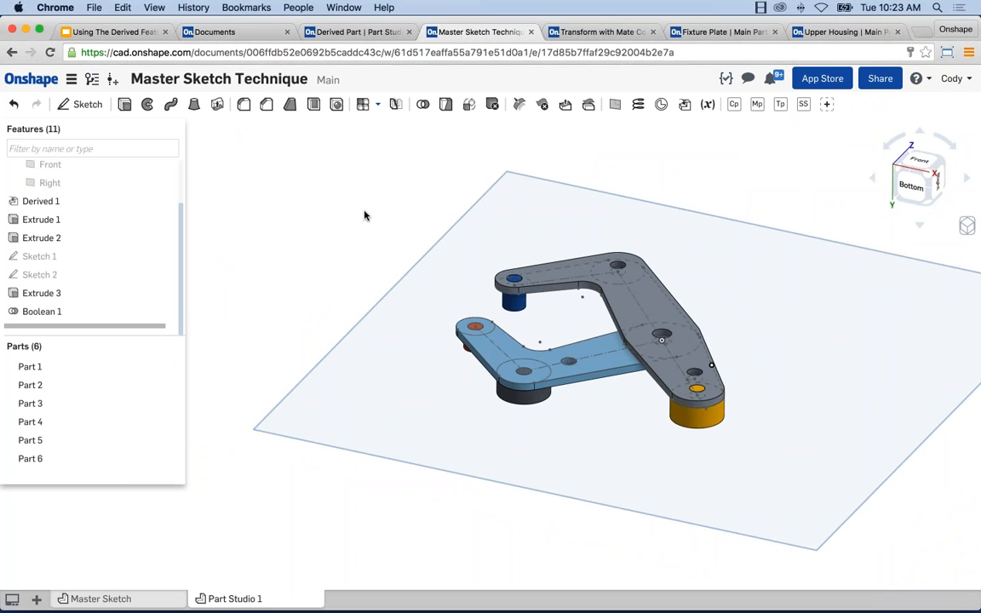
click(395, 104)
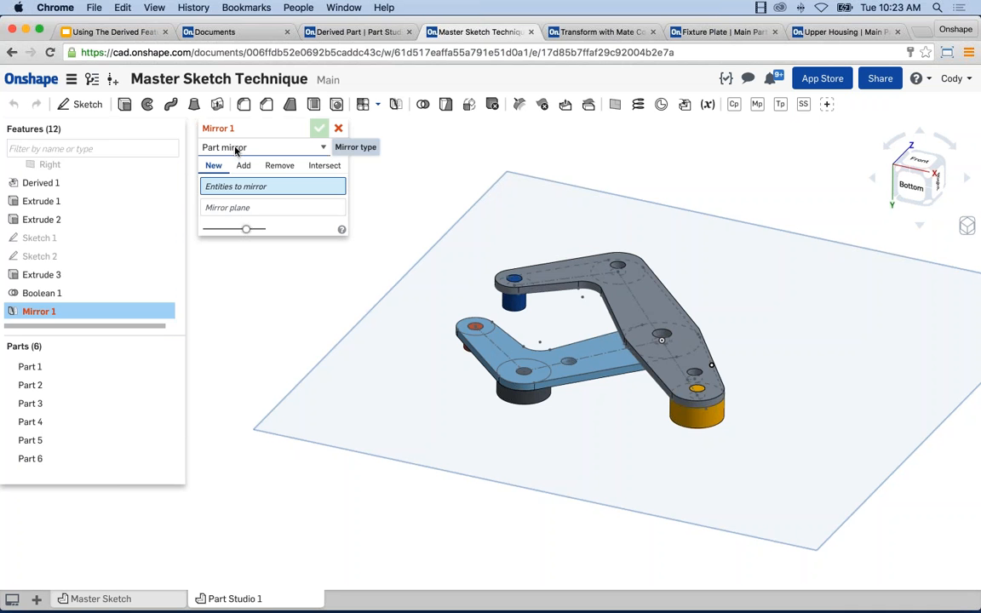
right_drag(289, 234, 487, 372)
scroll(487, 372, up, 2)
click(480, 366)
click(521, 347)
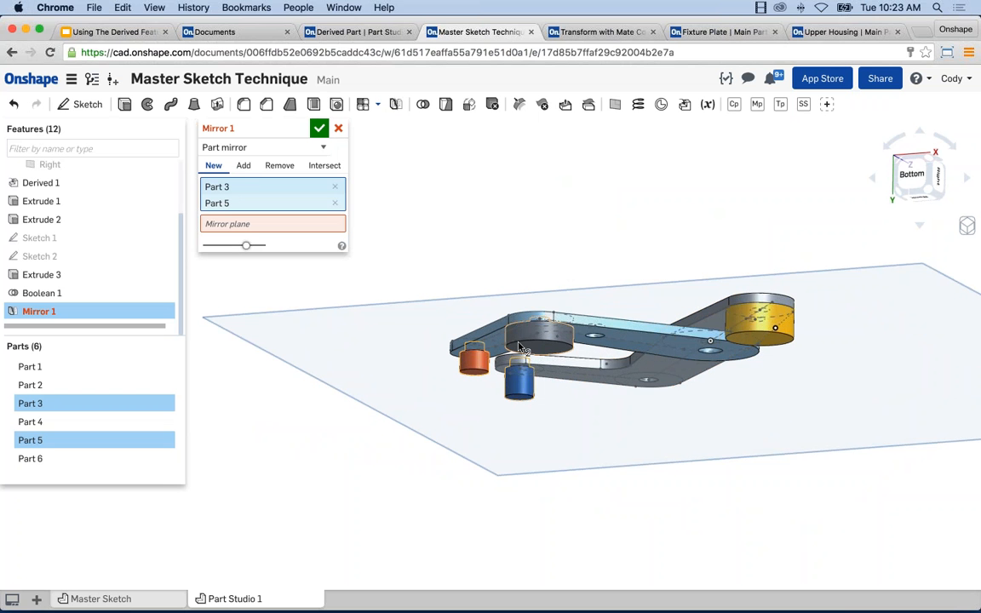
click(518, 346)
click(775, 330)
click(260, 251)
right_drag(404, 225, 358, 324)
click(366, 334)
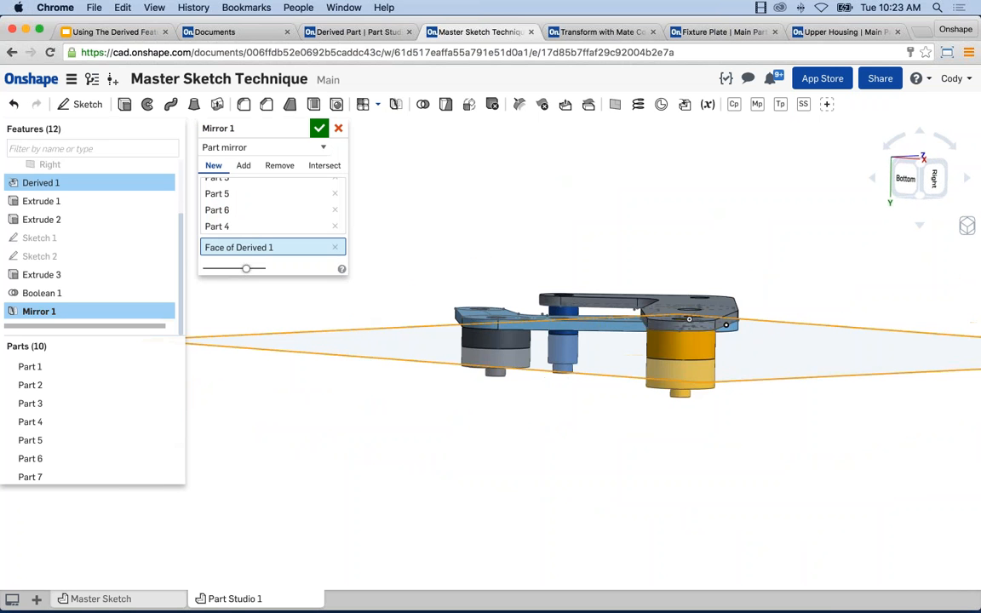
Set the mirror to Add with the four original cylinders as the merge scope, and accept it
click(243, 166)
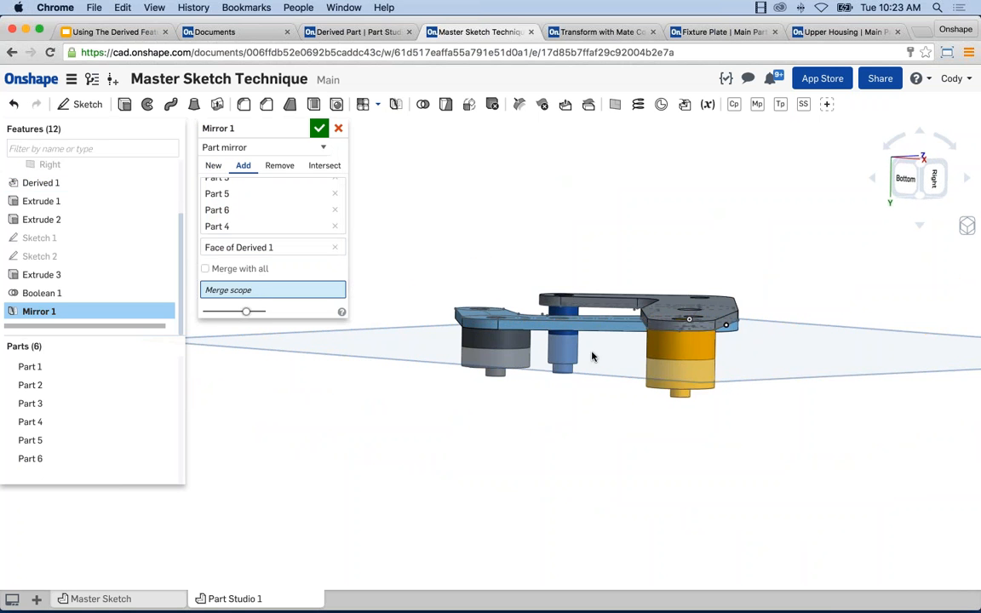
scroll(585, 328, up, 2)
click(549, 300)
right_drag(460, 351, 417, 307)
click(415, 310)
click(699, 363)
click(445, 276)
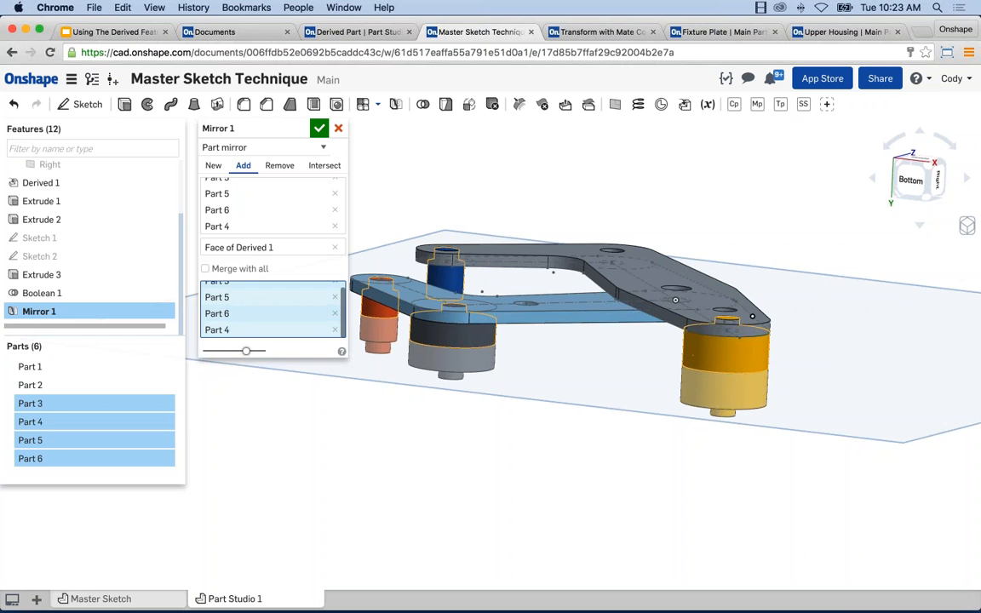
click(319, 128)
right_drag(553, 166, 141, 392)
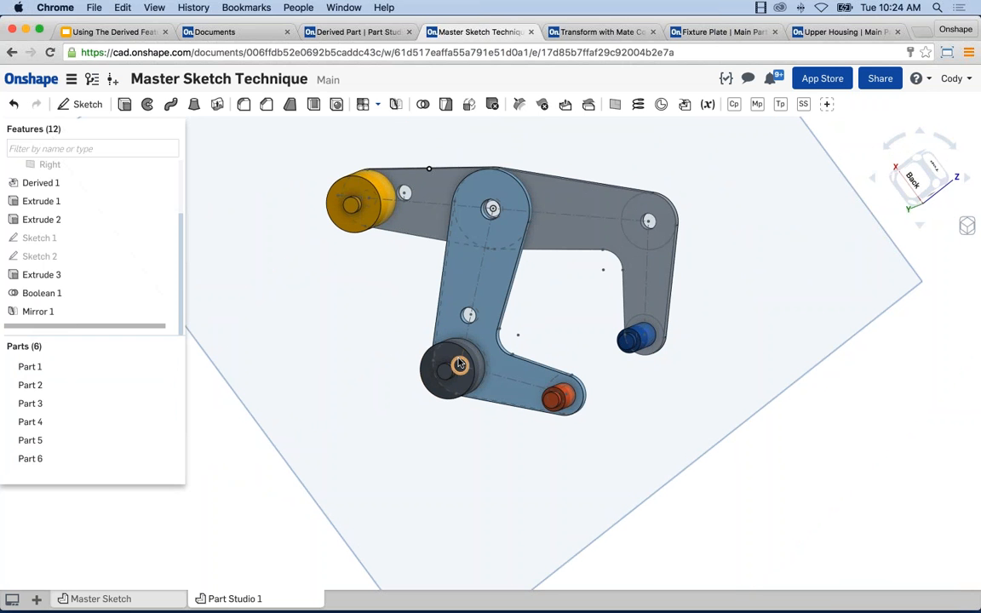
scroll(458, 359, down, 3)
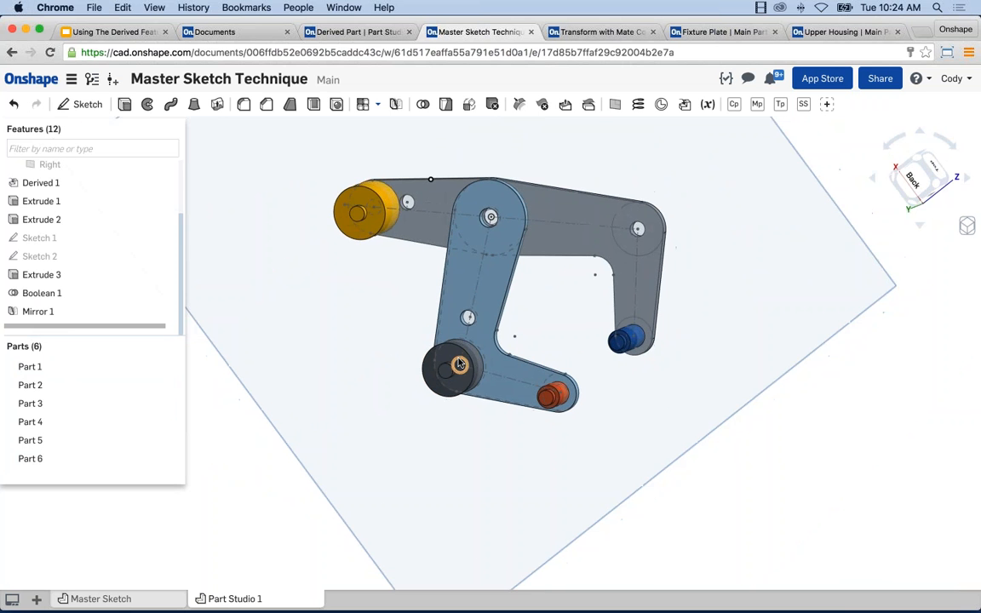
right_drag(501, 359, 461, 360)
middle_drag(421, 303, 477, 333)
scroll(542, 352, up, 2)
Switch to the Master Sketch part studio and open its Master Sketch for editing
click(100, 599)
mouse_move(492, 353)
right_down()
mouse_move(475, 332)
mouse_move(533, 328)
right_up()
scroll(447, 334, up, 2)
middle_drag(448, 348, 465, 340)
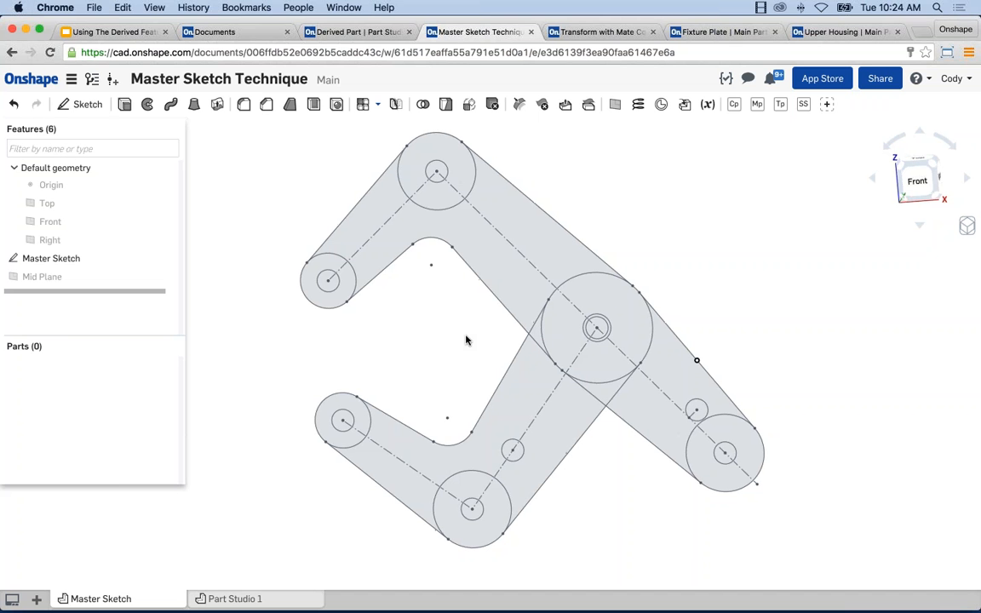
right_click(74, 258)
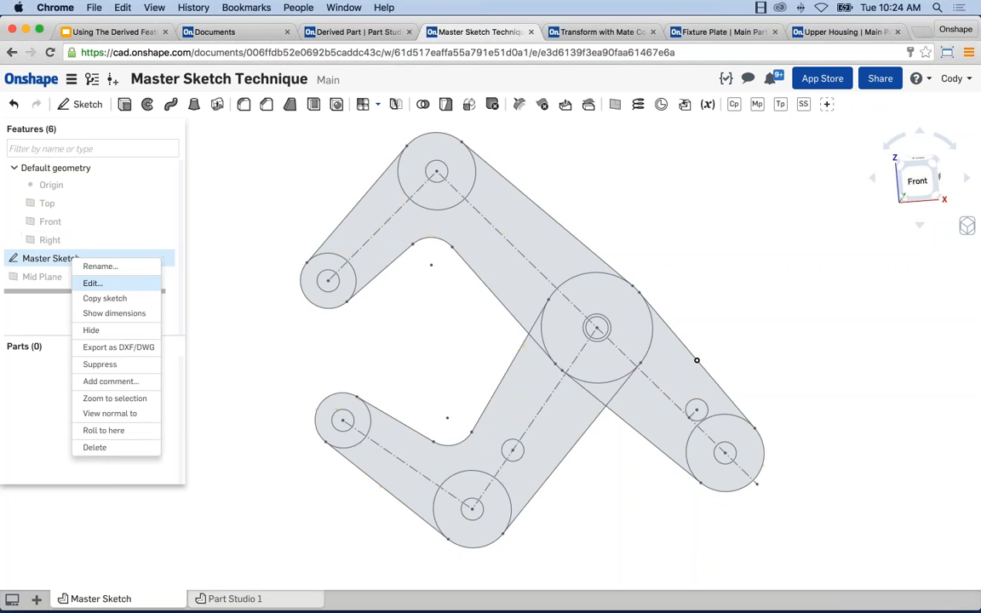
click(107, 290)
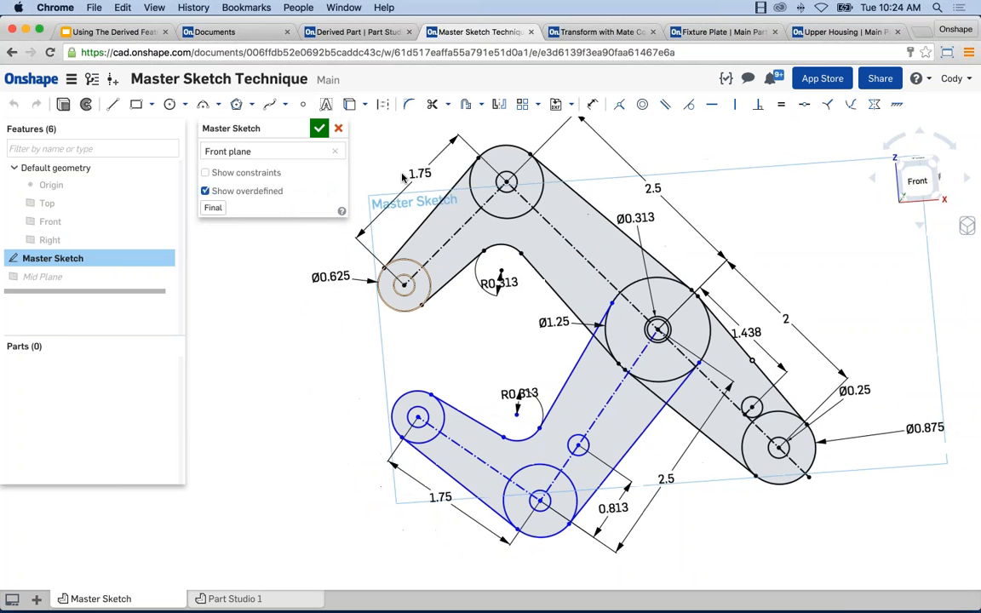
Set the elbow-to-tip length of both arms to 2 in and finish the master sketch
double_click(420, 173)
text(2)
key(Return)
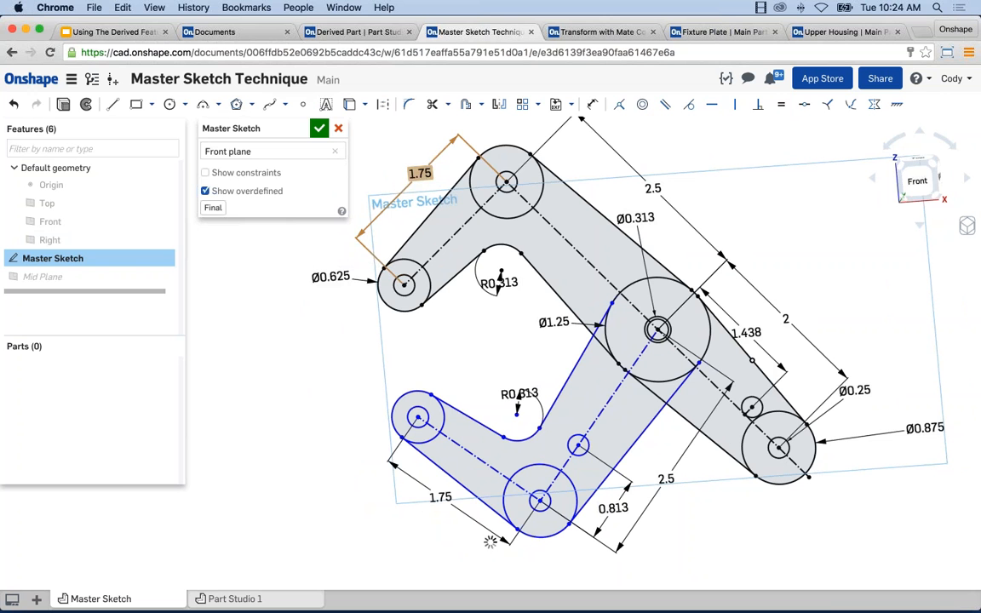
double_click(440, 497)
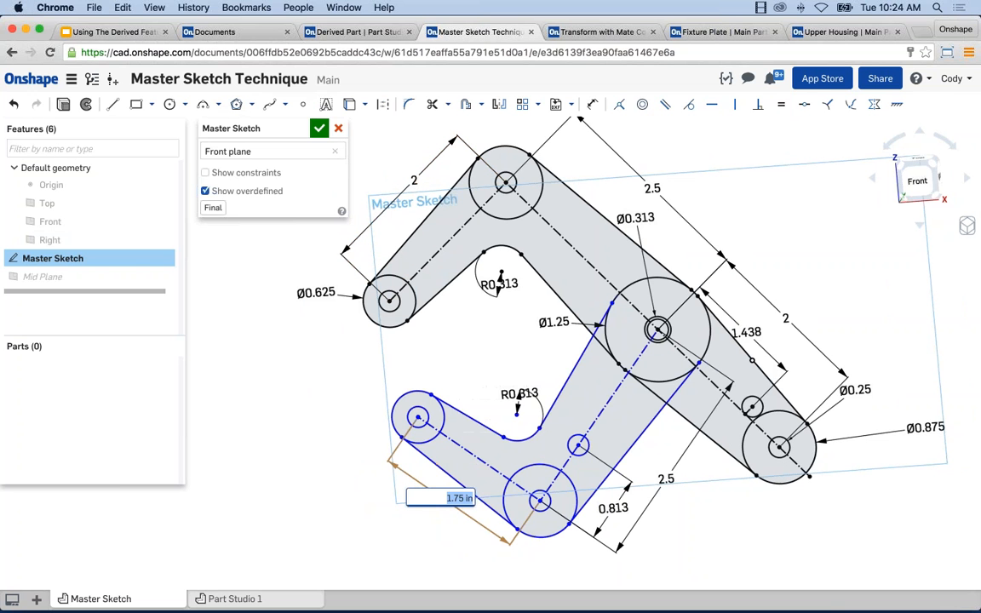
text(2)
key(Return)
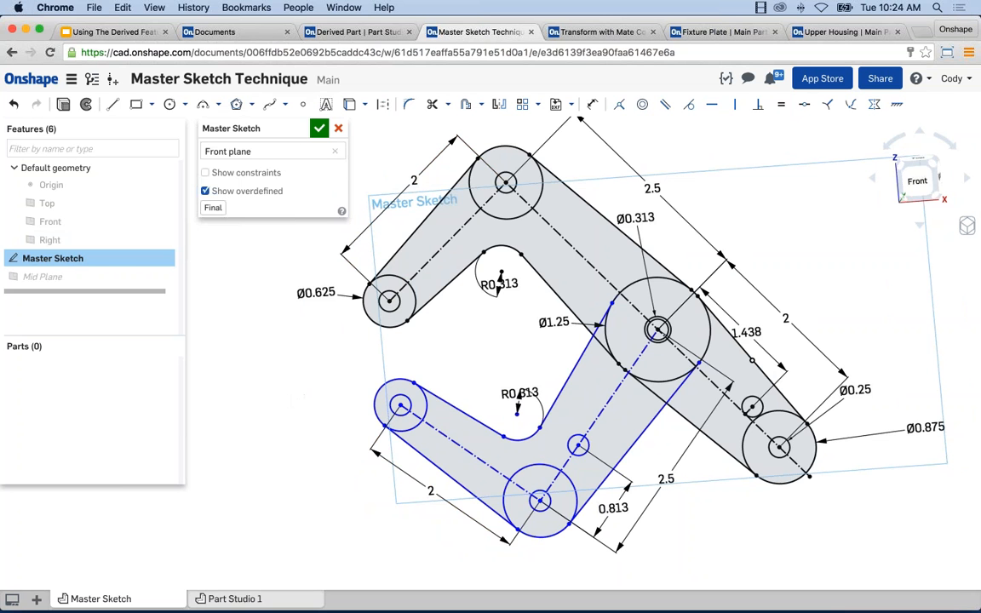
click(319, 127)
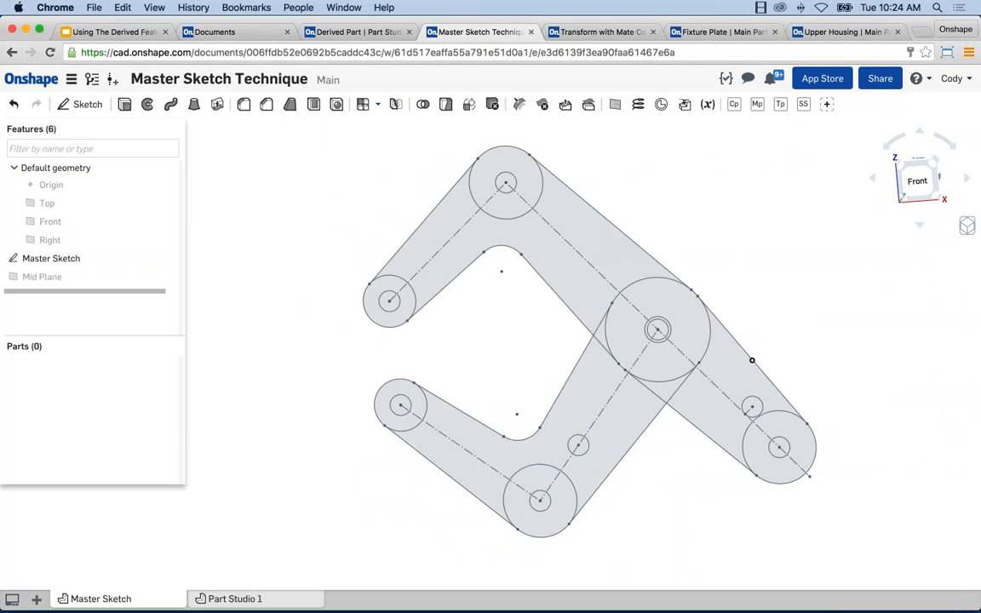
Switch to Part Studio 1 and measure the distance between the blue spacer's end face and the gray arm's outer face
click(235, 599)
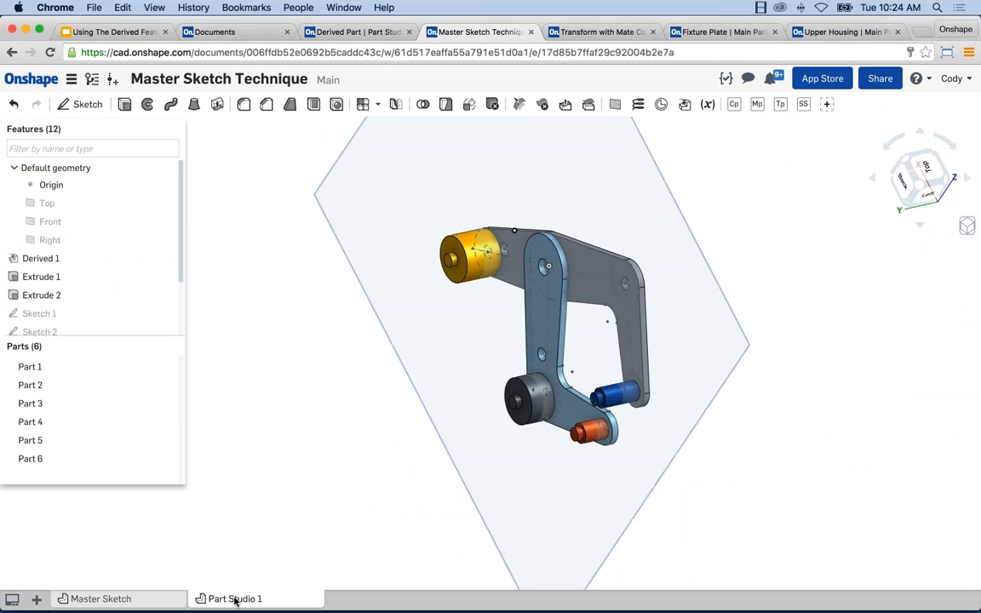
right_drag(365, 472, 303, 378)
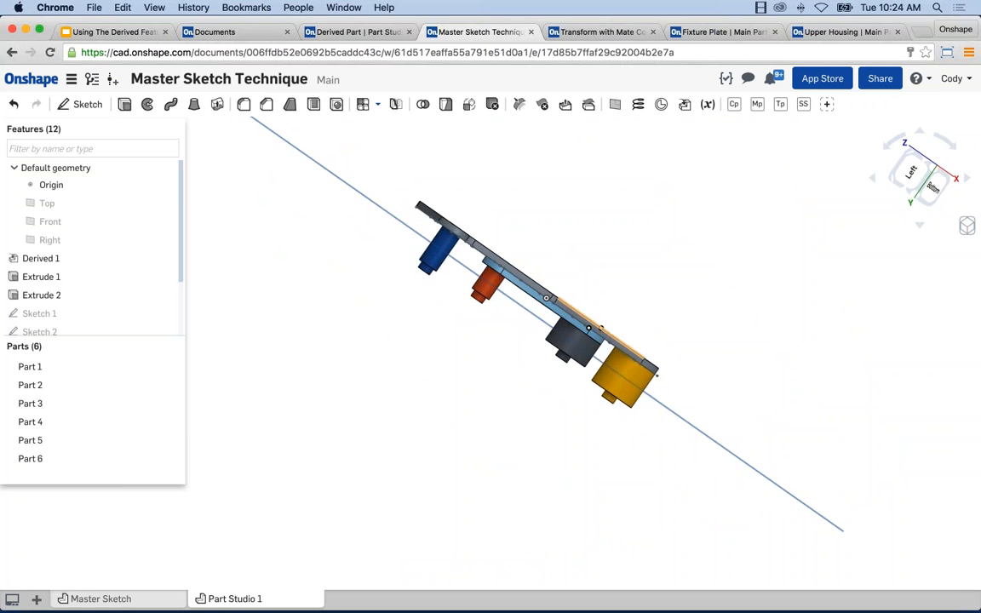
click(913, 175)
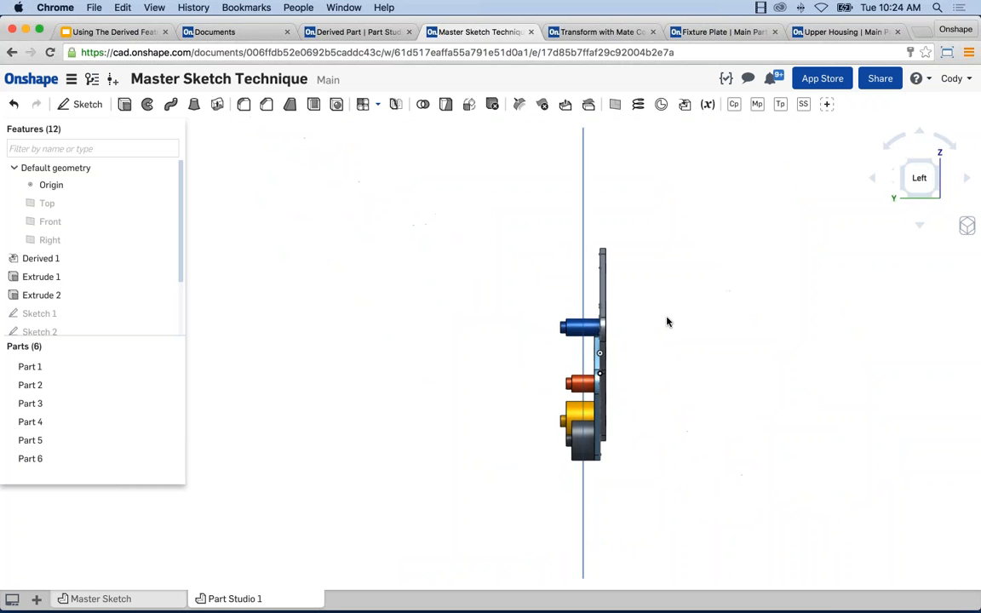
scroll(584, 350, up, 3)
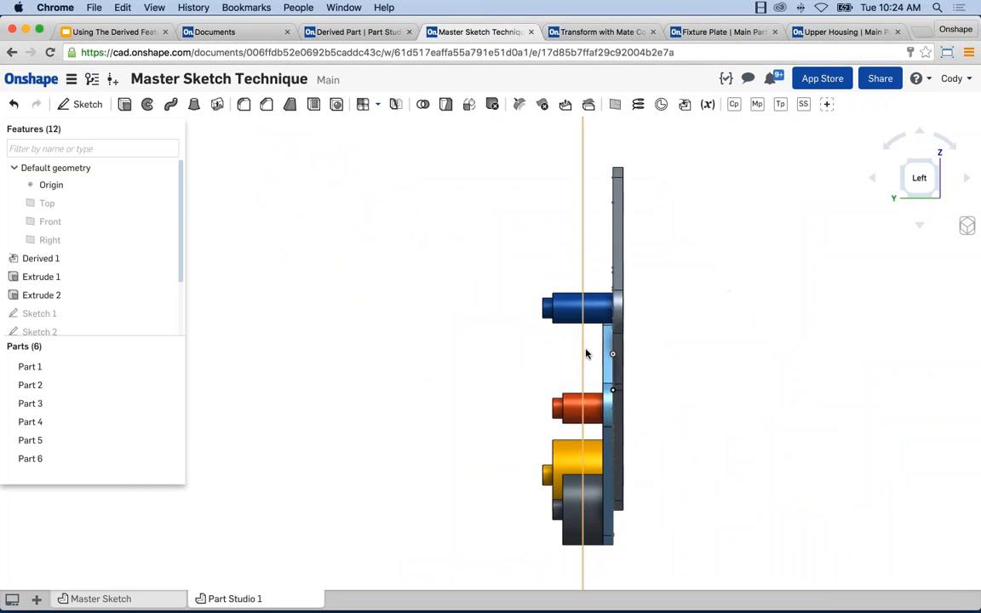
right_drag(558, 273, 592, 296)
scroll(592, 296, up, 3)
click(539, 317)
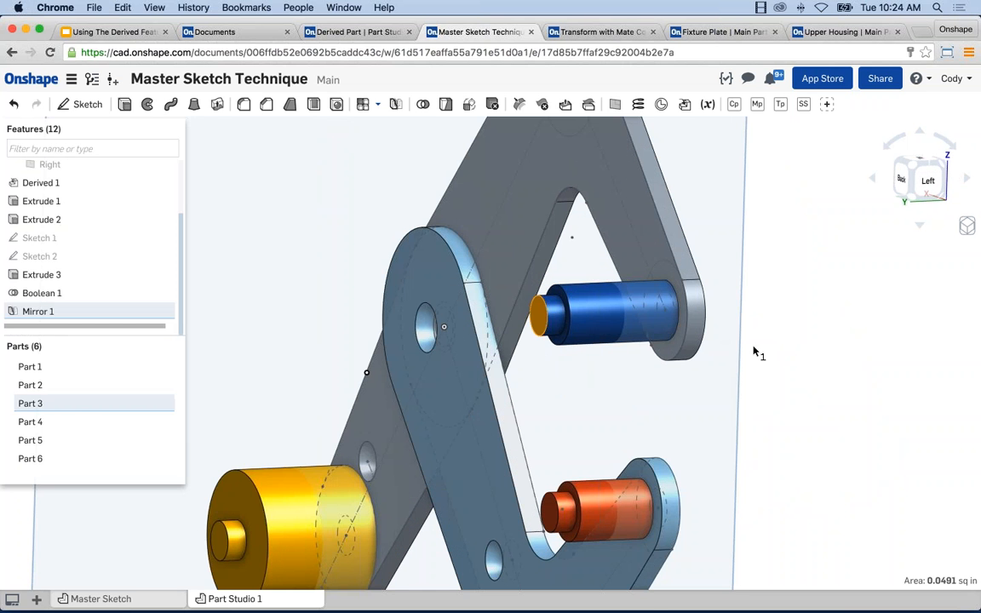
right_drag(733, 347, 378, 248)
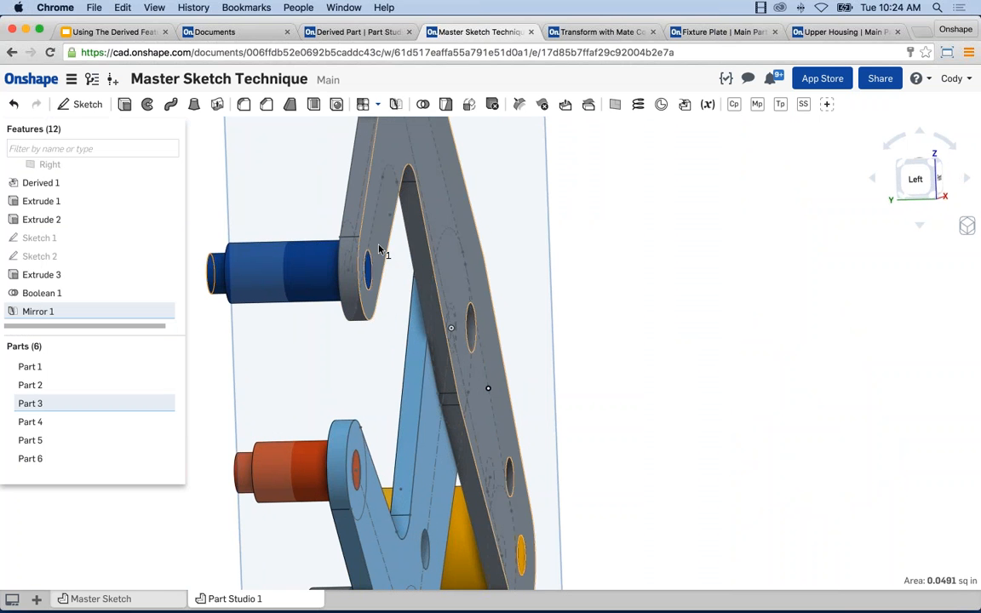
click(382, 247)
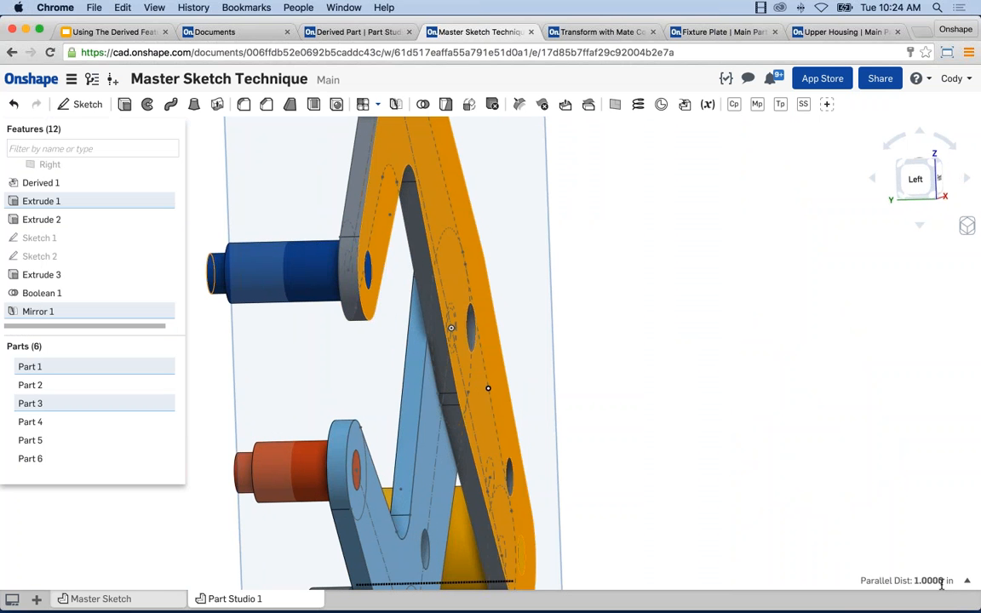
click(778, 422)
right_drag(778, 423, 762, 418)
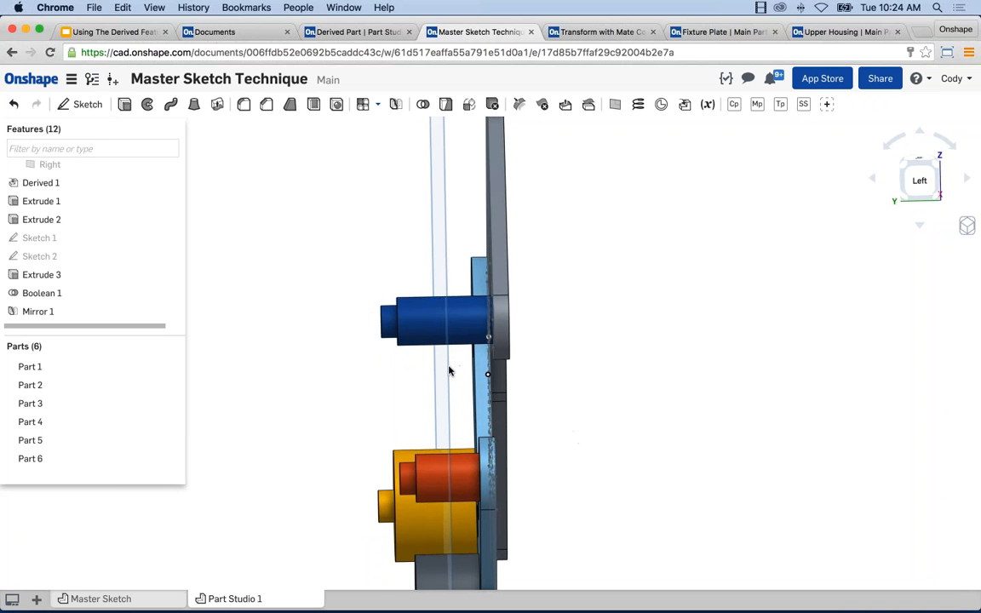
Switch to the Master Sketch part studio and set the Mid Plane's offset distance from the Front plane to 0.5 in
click(107, 598)
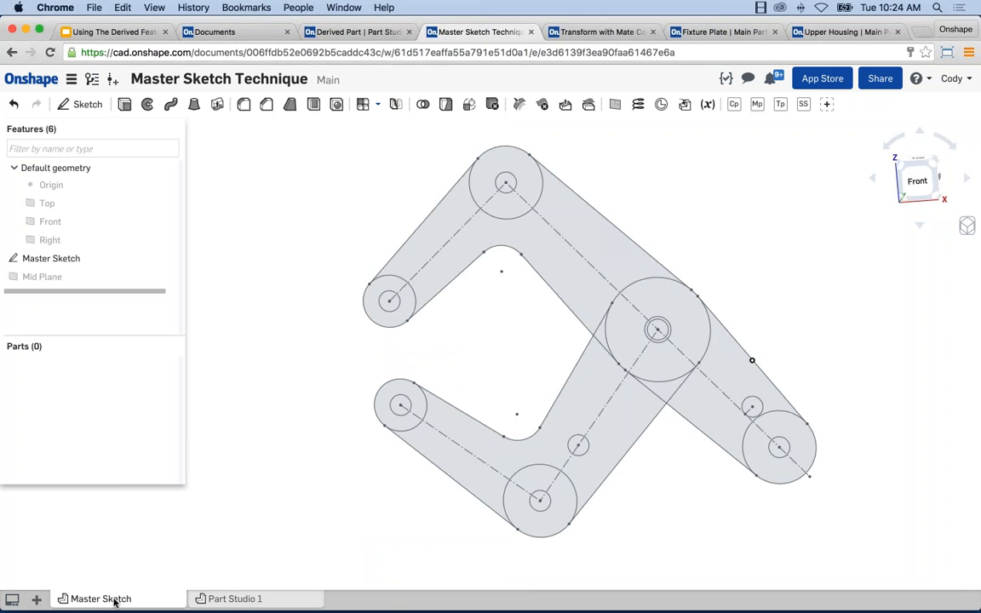
right_click(41, 276)
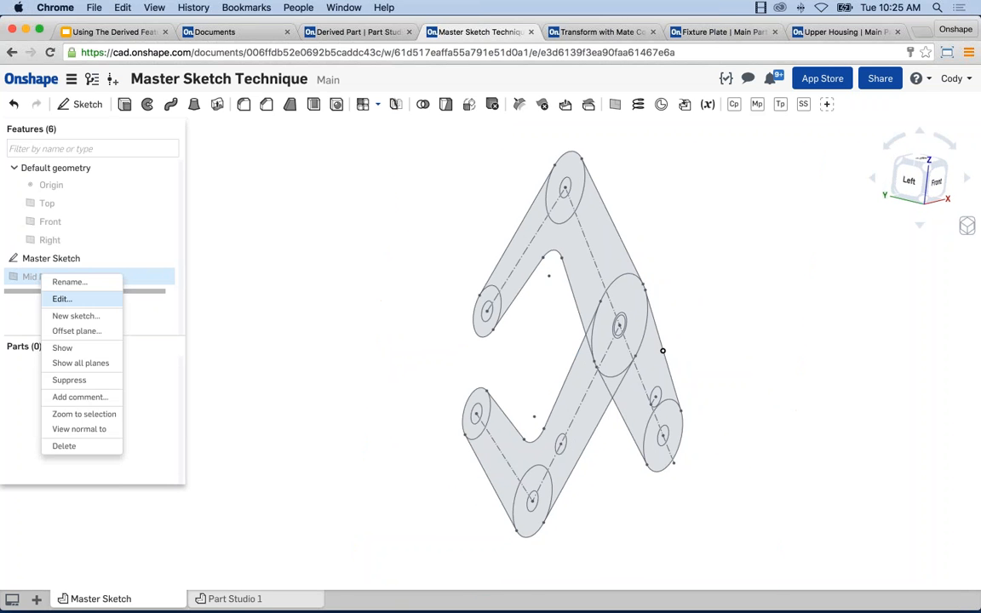
click(61, 299)
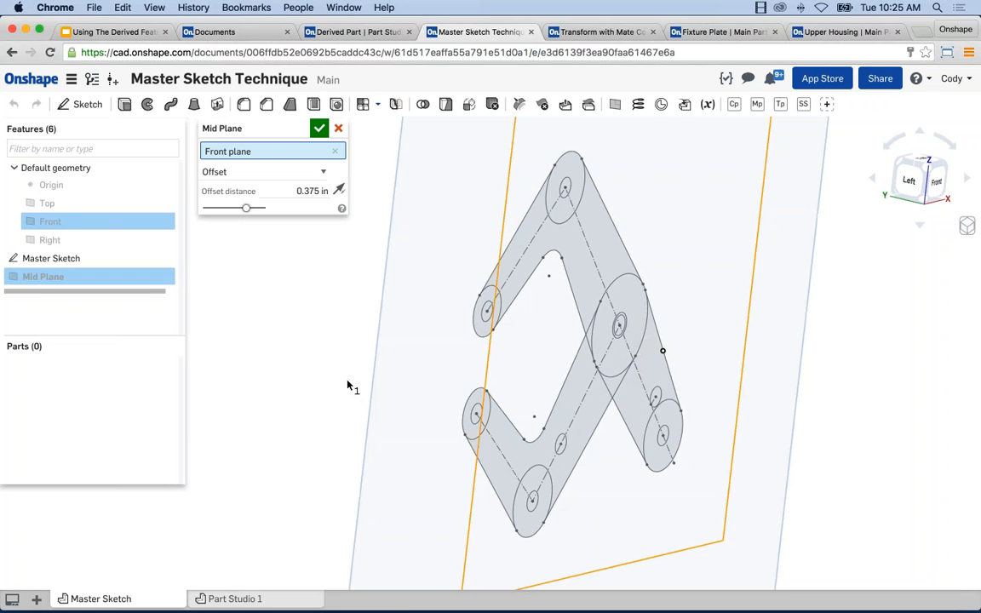
click(330, 191)
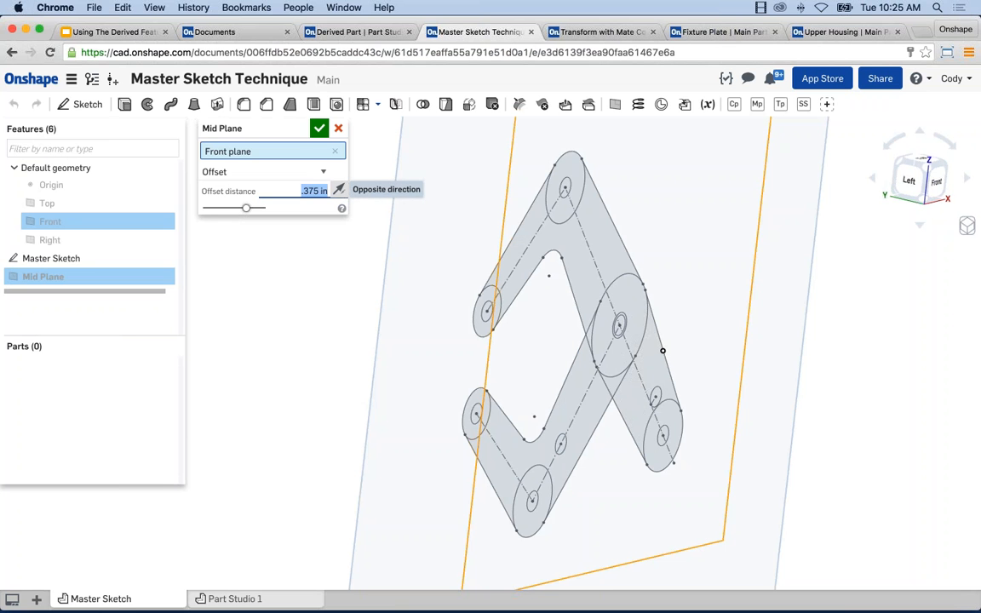
text(.5)
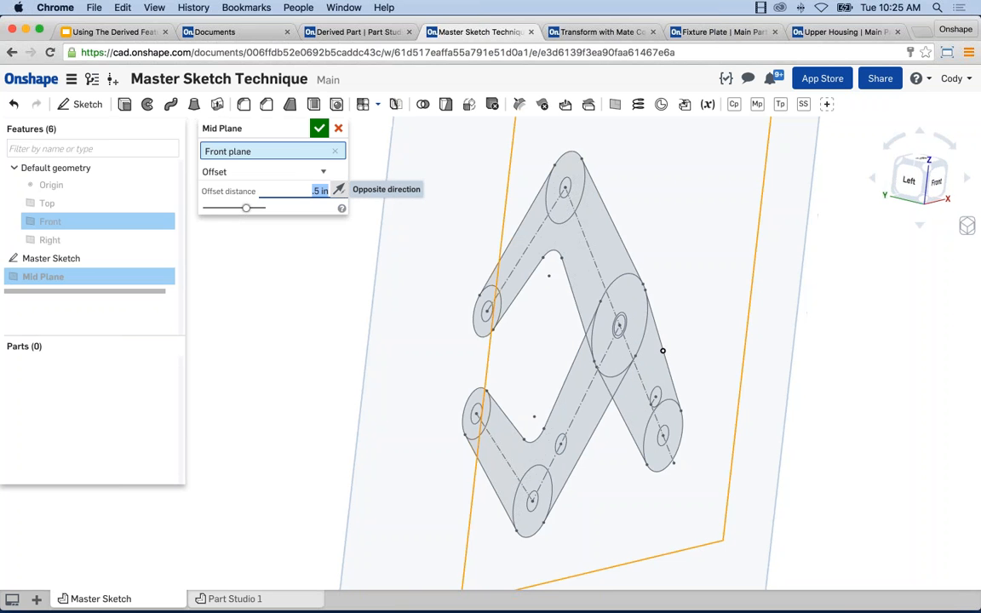
right_drag(340, 301, 368, 298)
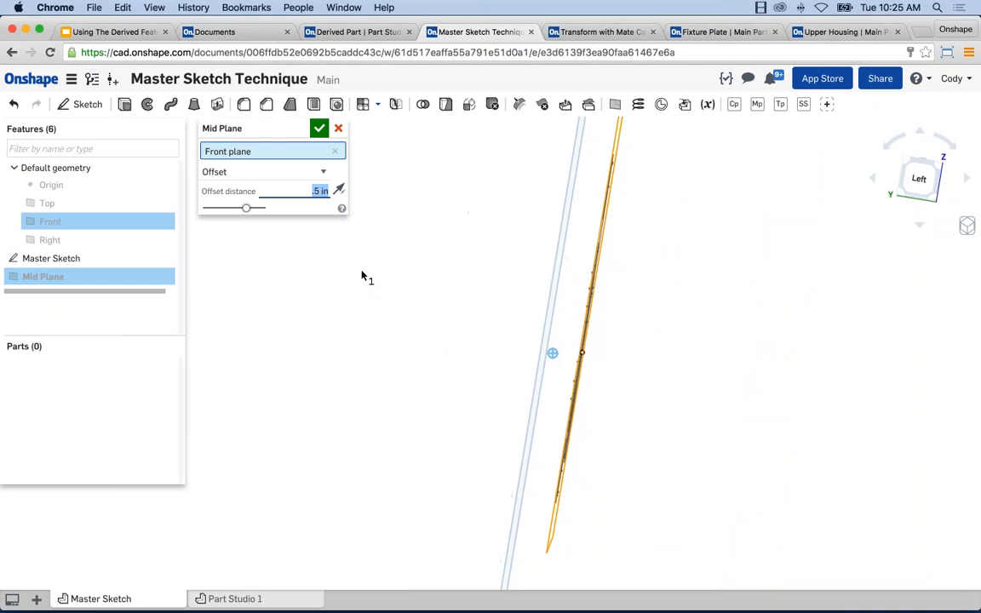
click(320, 131)
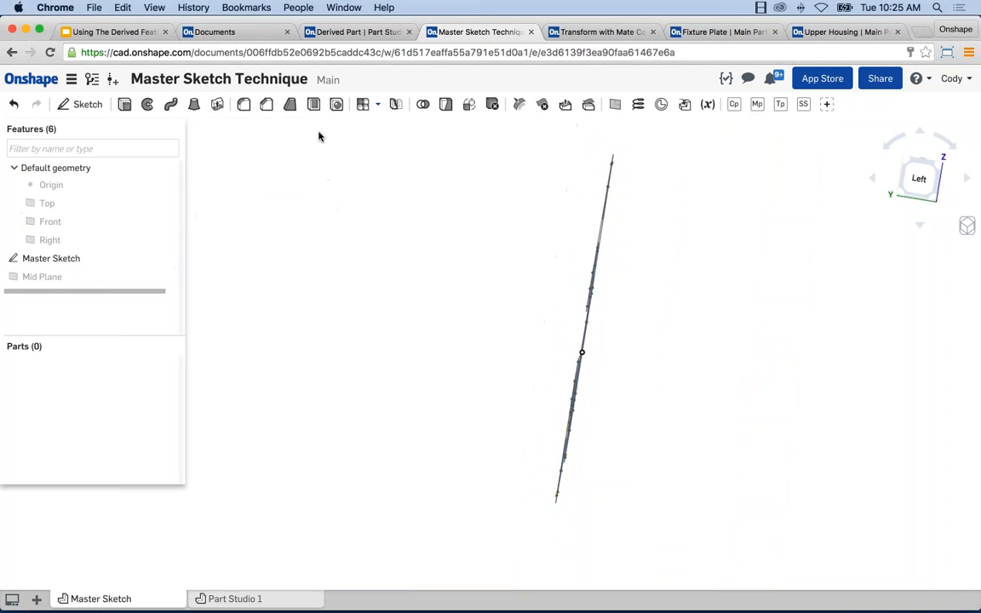
Return to Part Studio 1 and examine the mirrored spacers against the derived mid plane, from the side and close up at the blue spacer
click(247, 597)
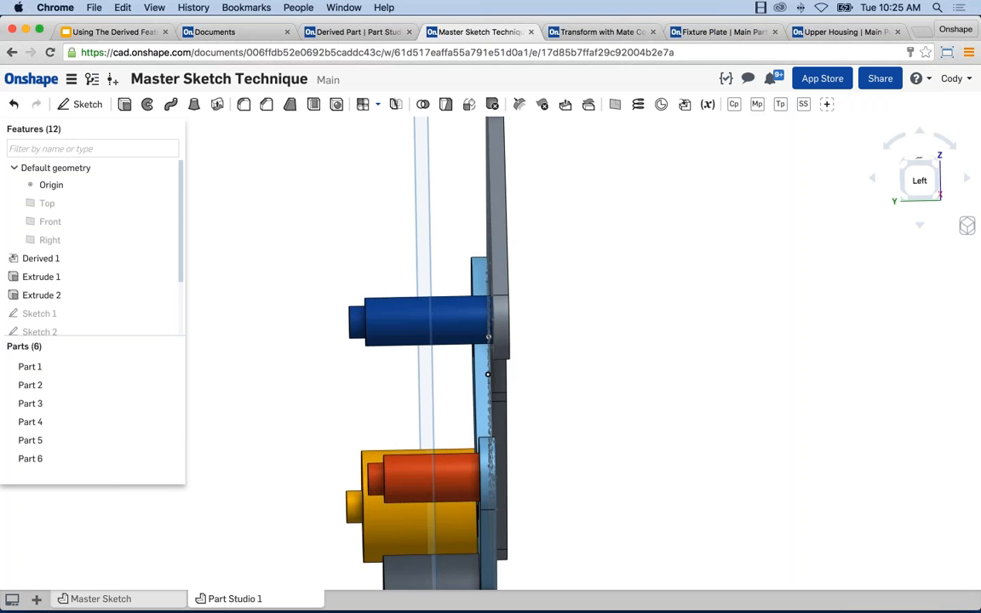
scroll(414, 416, down, 5)
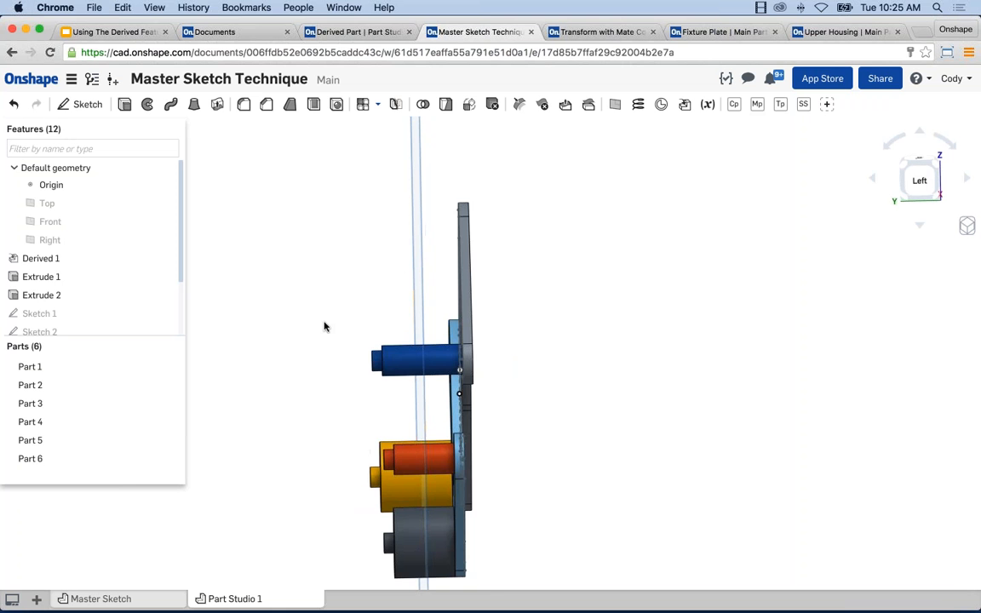
right_drag(326, 356, 433, 398)
scroll(433, 387, up, 5)
scroll(433, 387, up, 2)
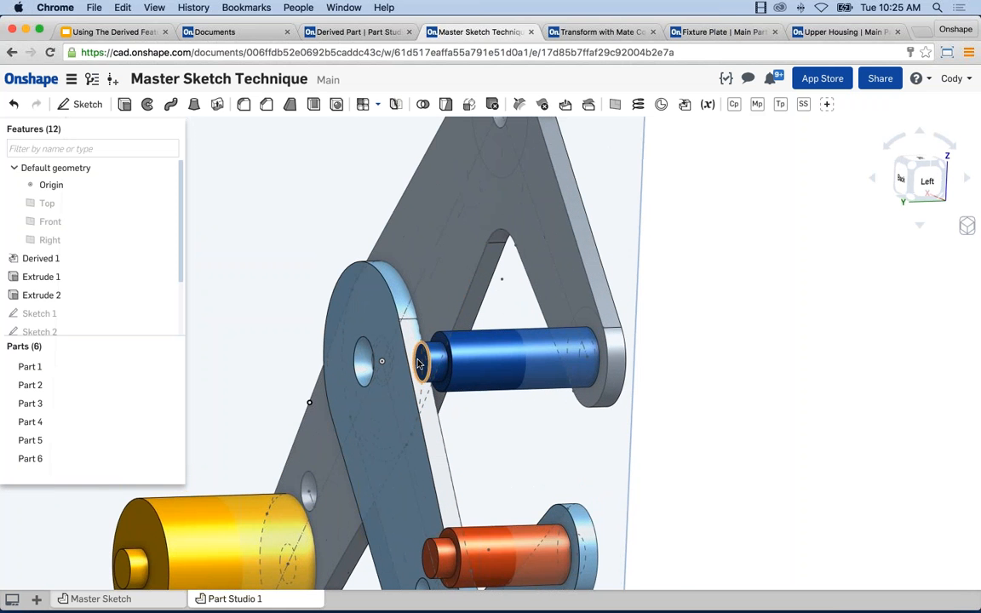
scroll(430, 375, up, 2)
scroll(430, 370, up, 2)
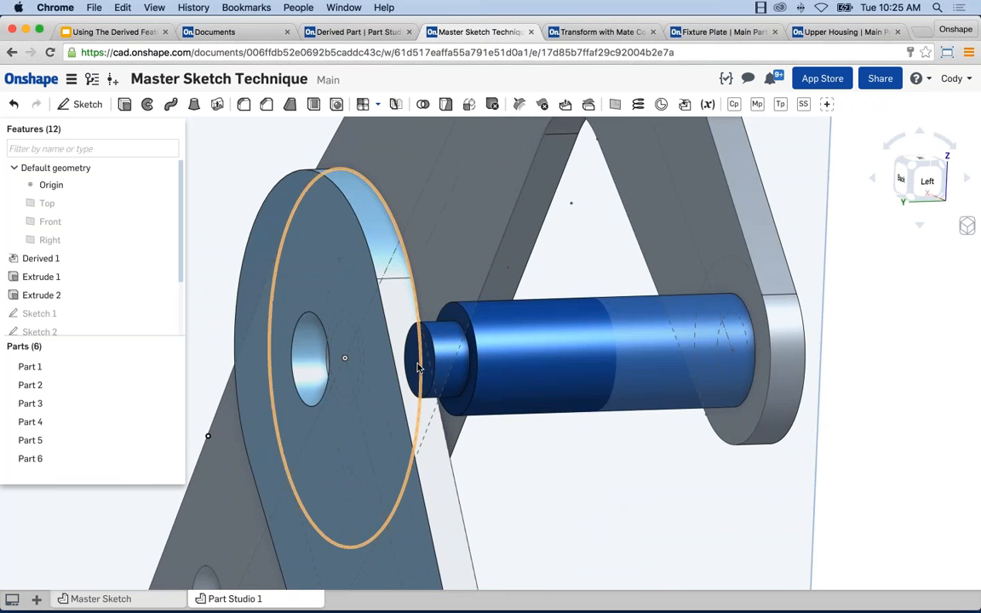
click(375, 326)
click(887, 456)
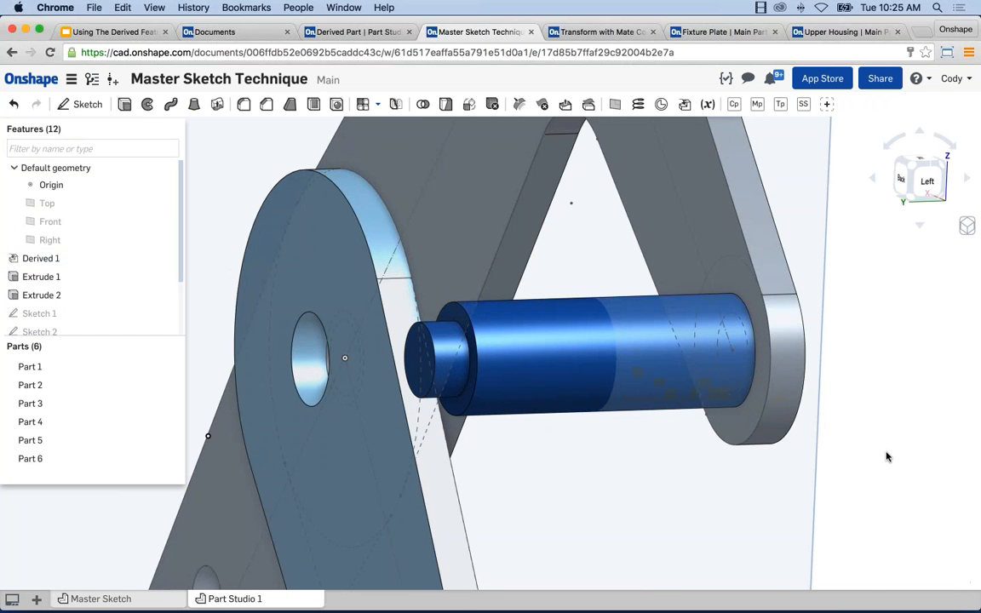
Measure again from the blue spacer's small end face to the gray arm's outer face, and clear the selection
scroll(429, 356, up, 4)
click(428, 355)
right_drag(428, 356, 668, 475)
click(824, 428)
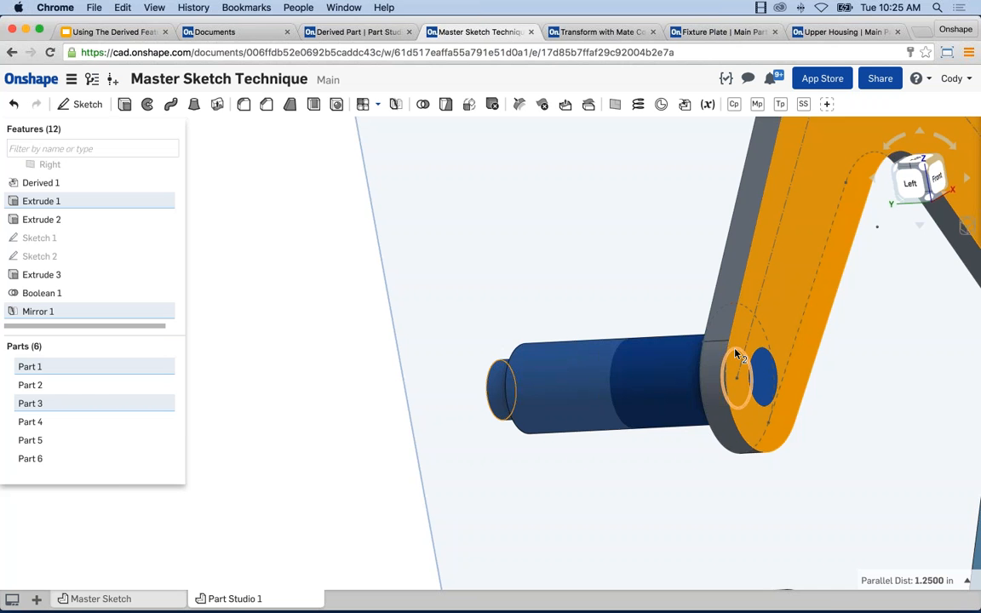
right_drag(576, 357, 637, 359)
scroll(604, 357, up, 10)
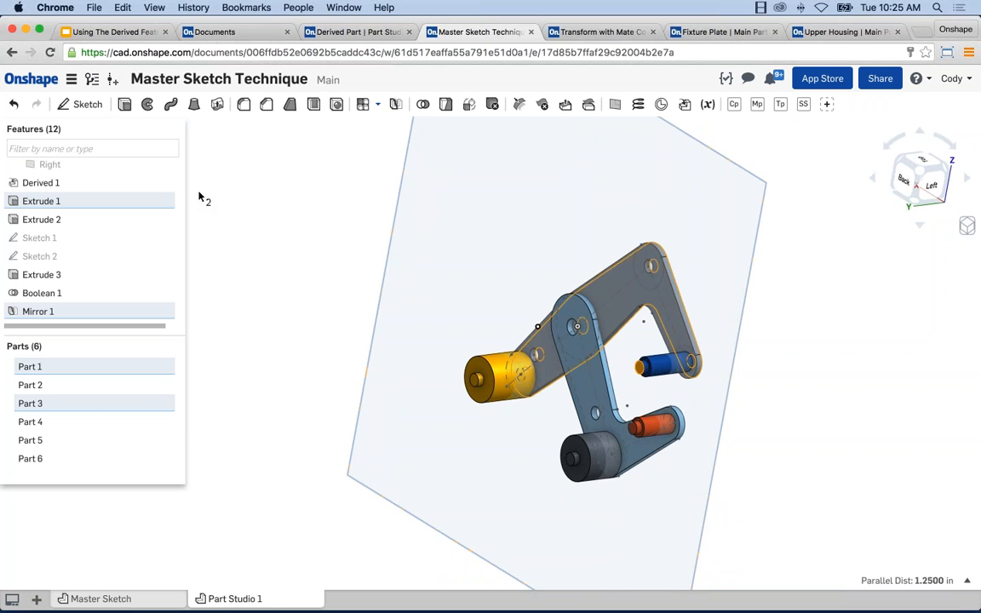
click(328, 189)
Switch to the Master Sketch part studio and look over the whole sketch from the back
click(121, 598)
right_drag(390, 472, 429, 486)
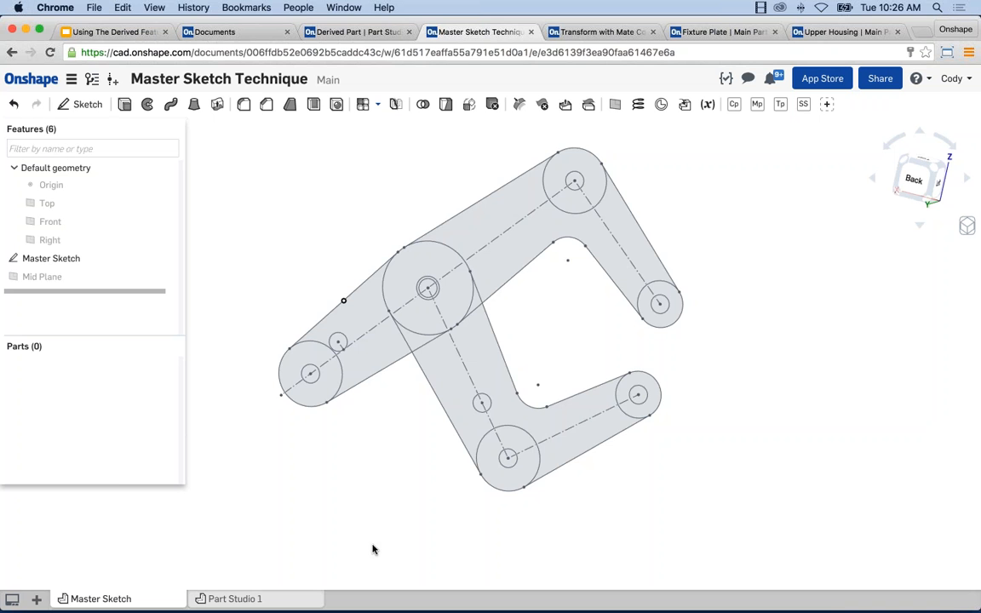
scroll(466, 247, up, 2)
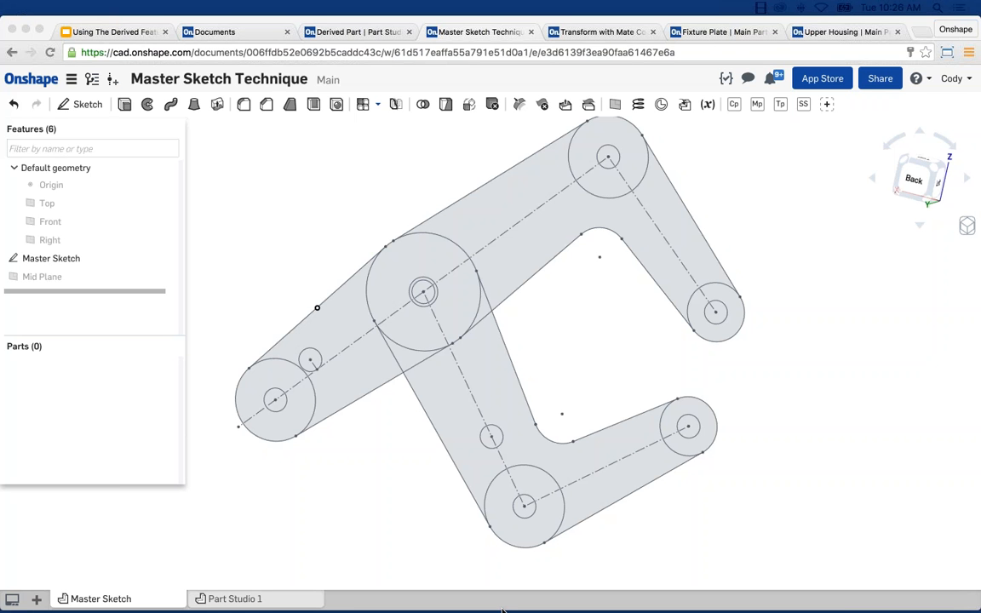
Open Derived 1 in Part Studio 1 to review which Master Sketch entities it brings in, and cancel the edit
click(256, 598)
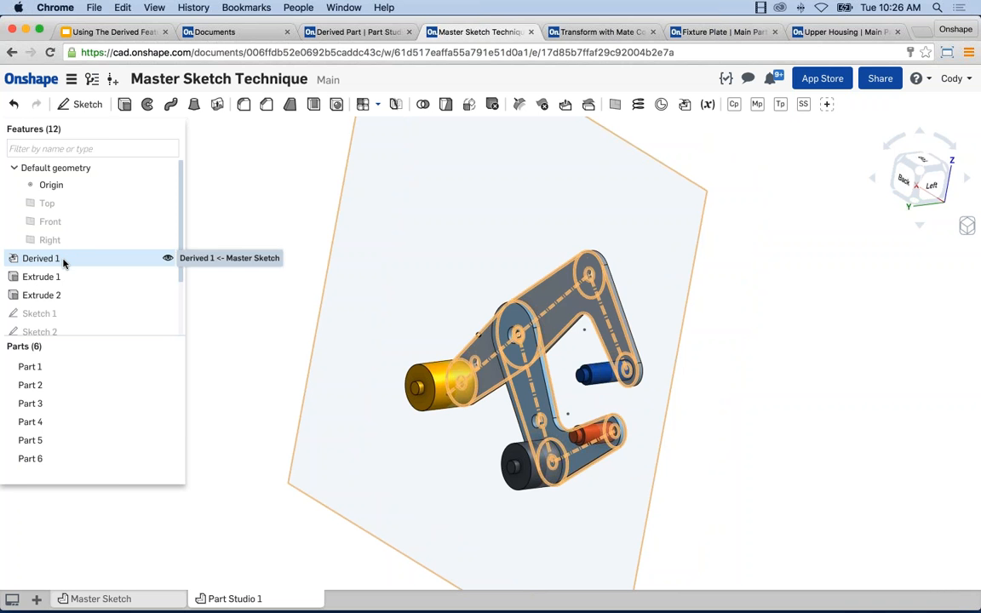
right_click(59, 259)
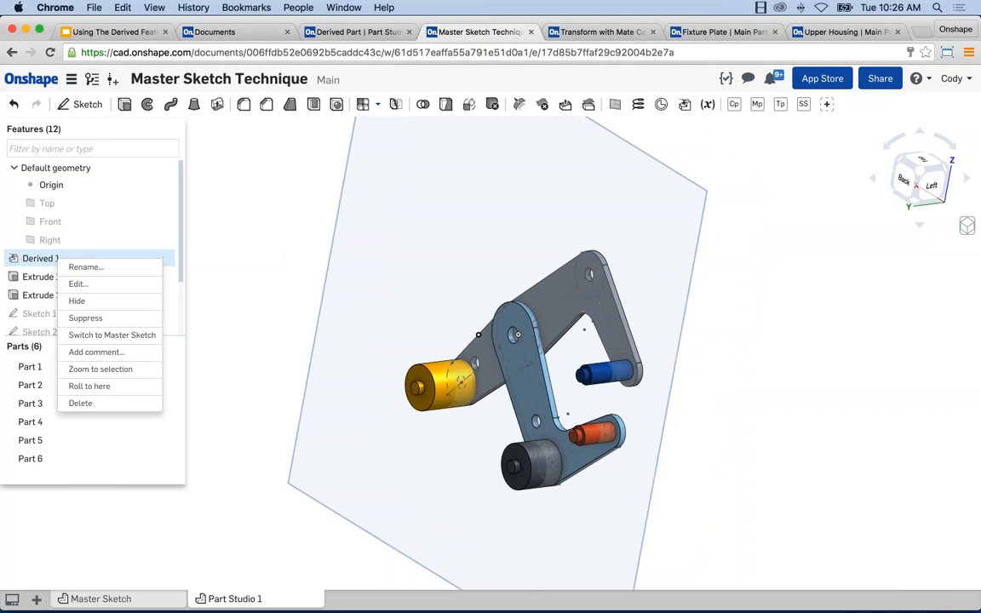
click(73, 284)
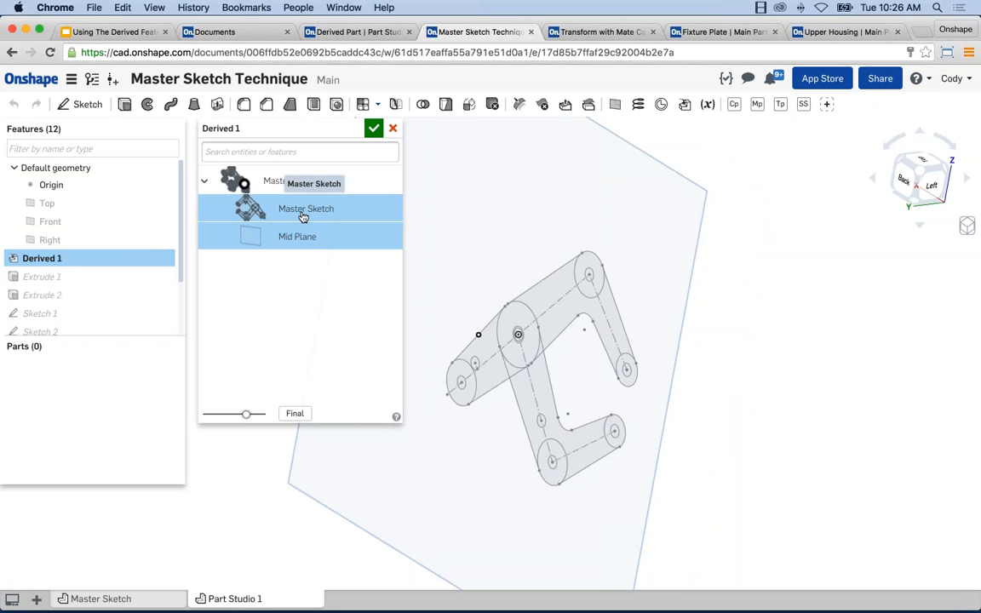
click(393, 129)
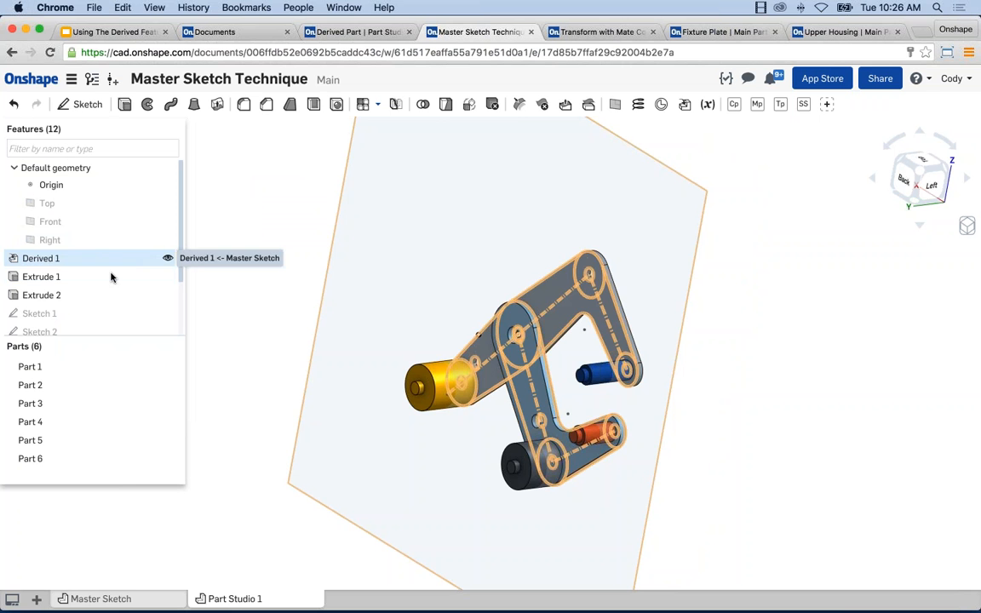
Return to the Master Sketch part studio and look at its option for opening in a new browser tab
click(86, 599)
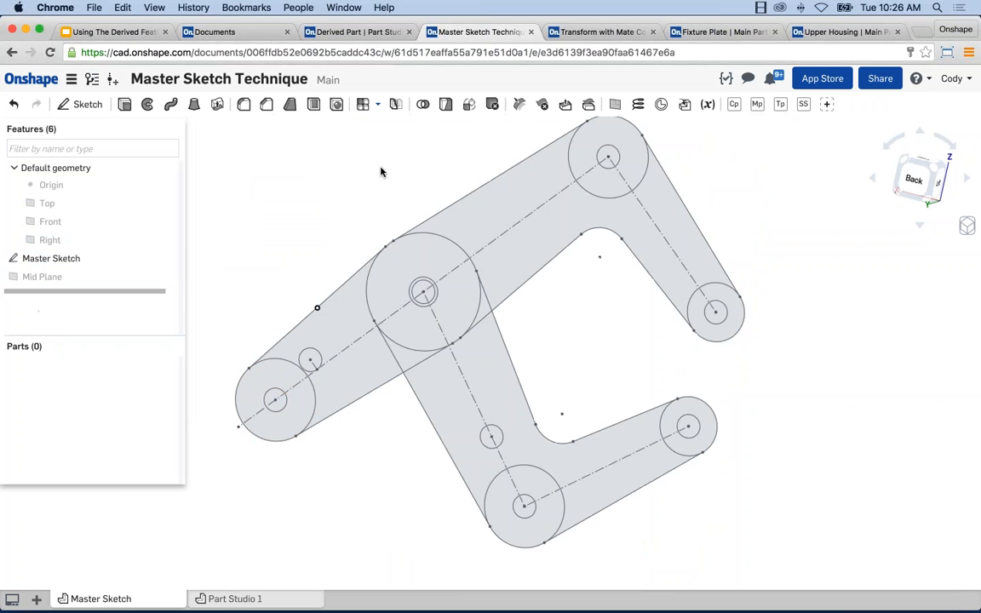
middle_drag(339, 237, 372, 247)
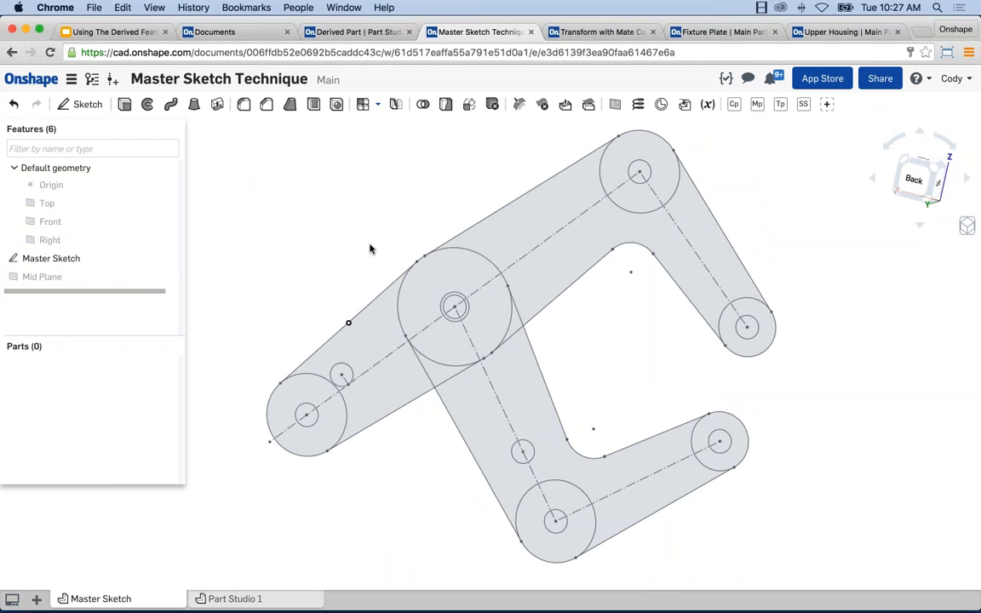
key(super+Tab)
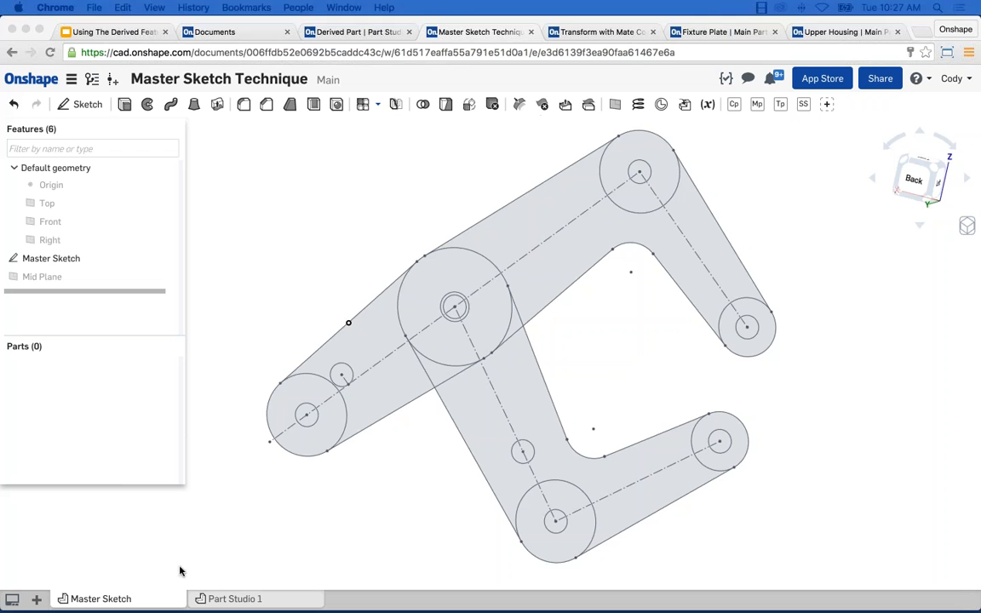
right_click(89, 600)
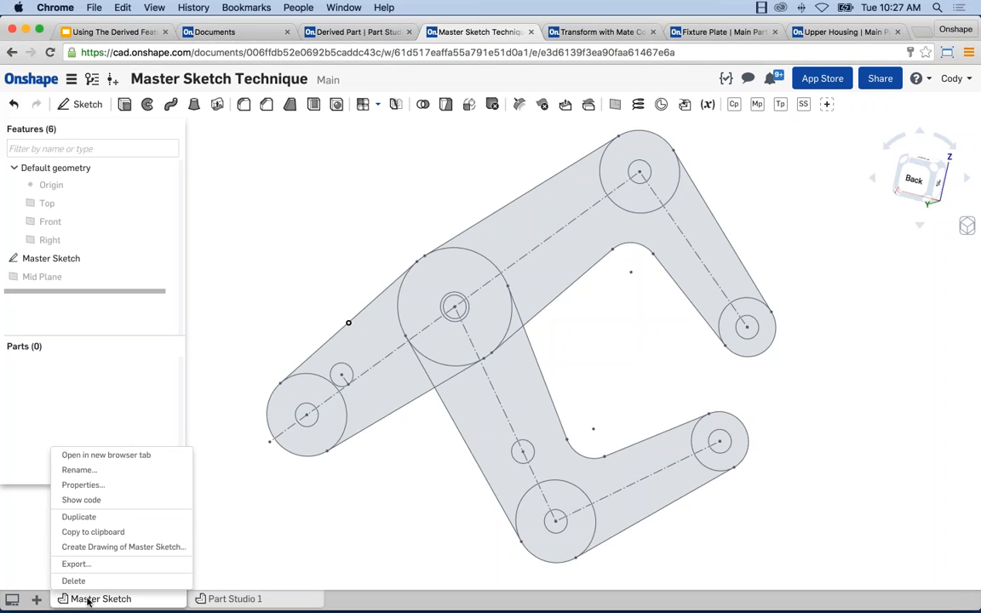
click(132, 457)
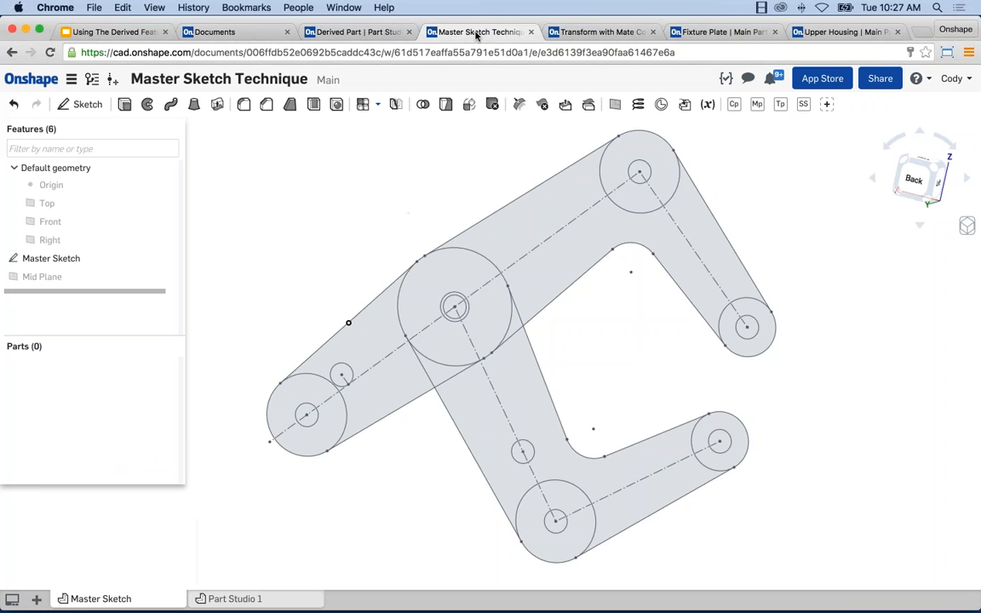
Check the options of the Part Studio 1 document tab, dismiss them, and switch to Part Studio 1
mouse_move(477, 34)
mouse_down()
mouse_move(572, 180)
mouse_move(698, 178)
mouse_move(753, 154)
mouse_move(511, 33)
mouse_move(477, 33)
mouse_up()
right_click(204, 597)
click(246, 180)
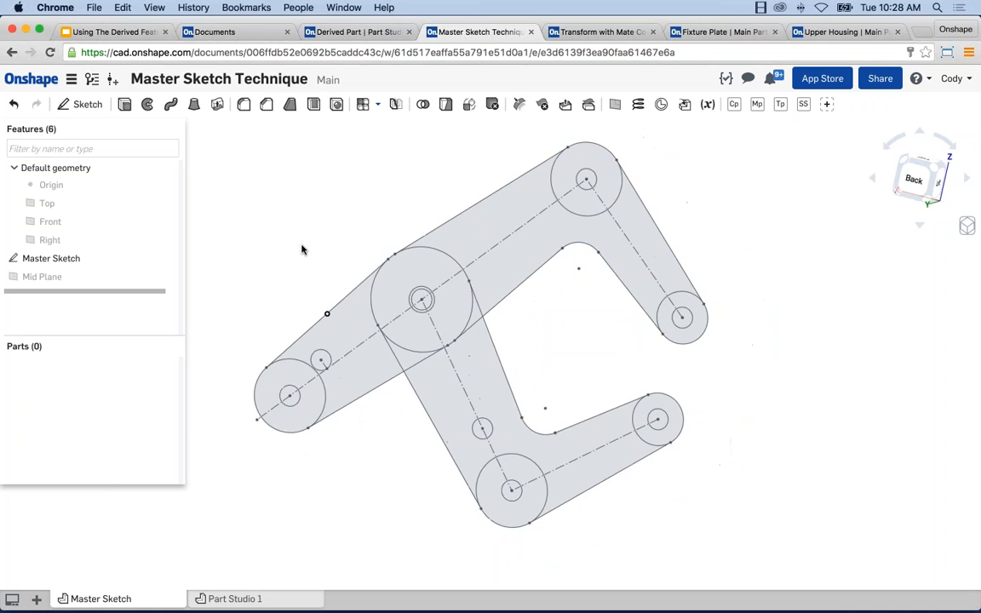
click(247, 600)
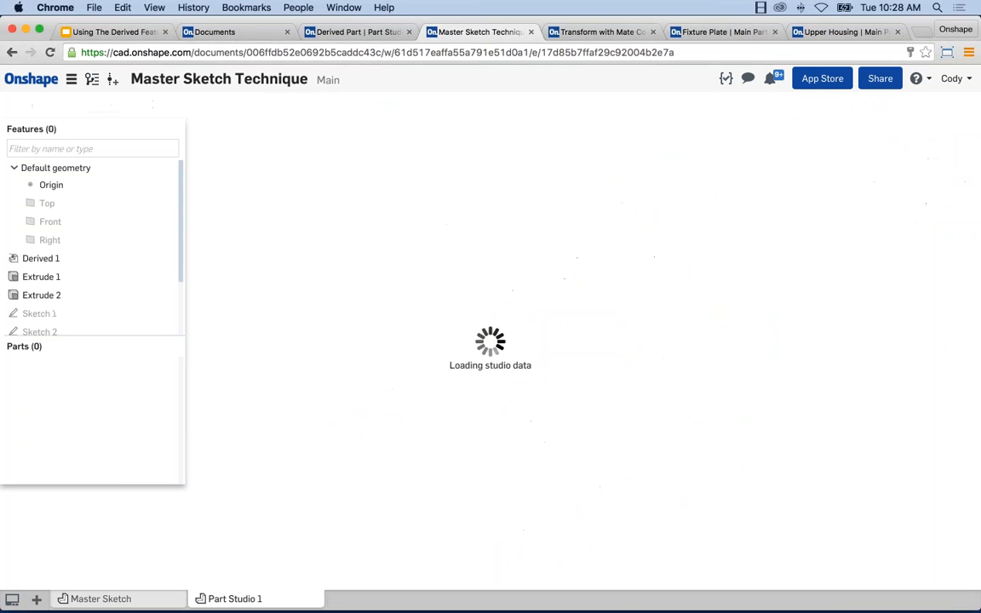
Open Boolean 1 in Part Studio 1 to review its subtract settings and Offset option, and cancel the edit
scroll(34, 303, down, 3)
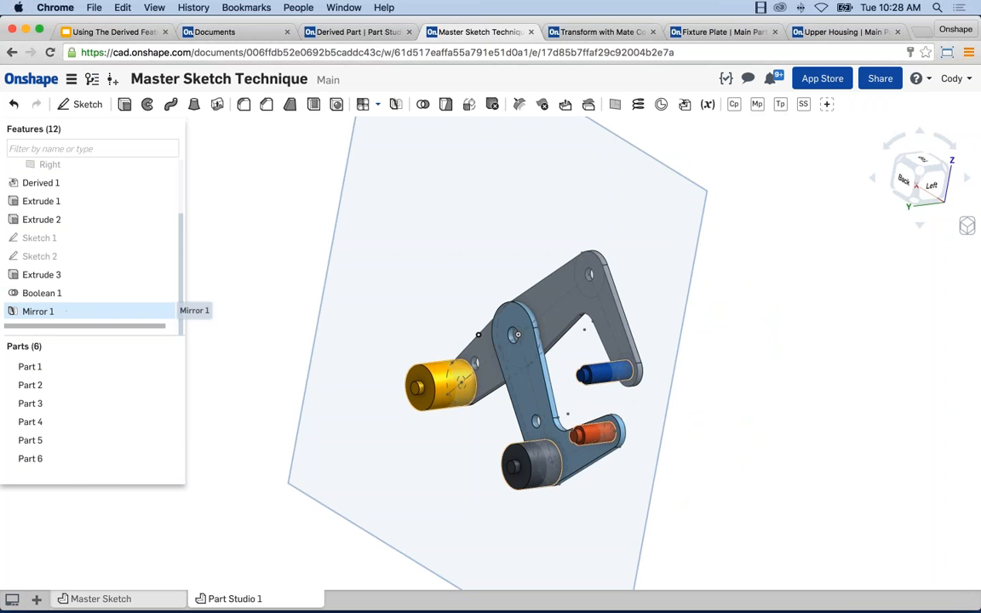
right_drag(554, 379, 466, 380)
scroll(469, 381, down, 3)
right_drag(680, 382, 572, 396)
scroll(516, 397, down, 4)
scroll(561, 397, up, 2)
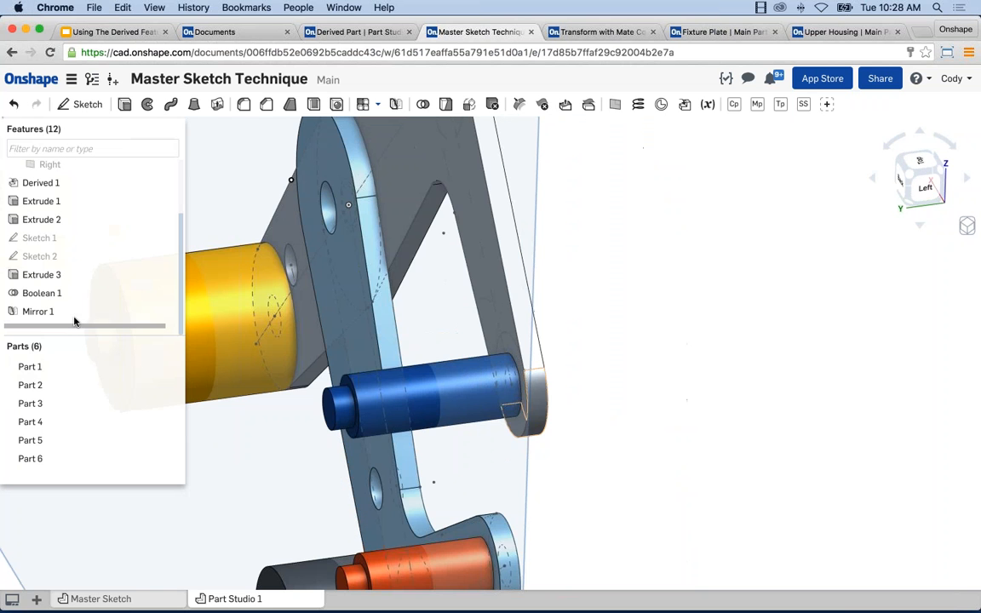
right_click(42, 293)
click(62, 322)
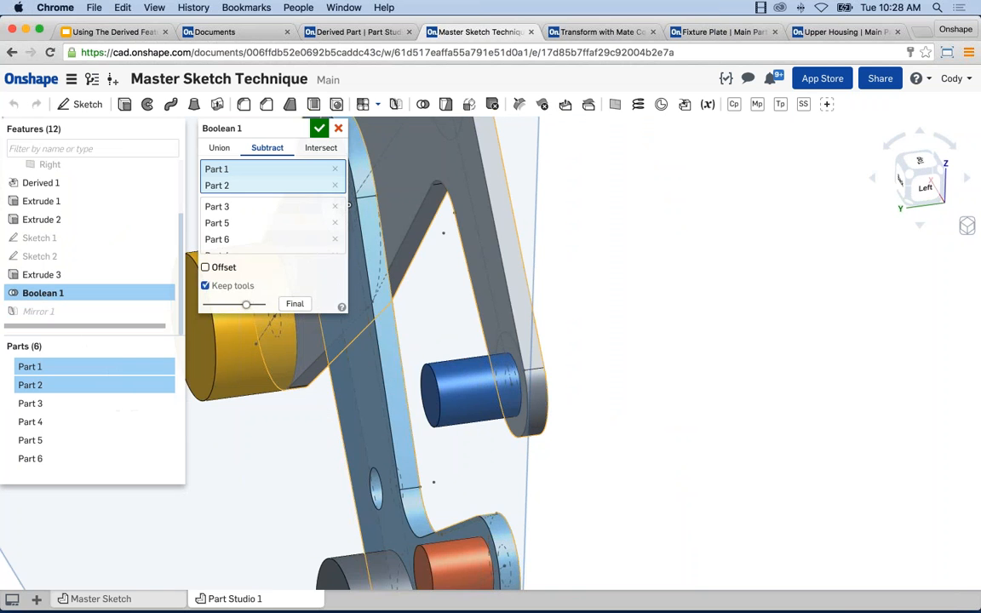
click(205, 266)
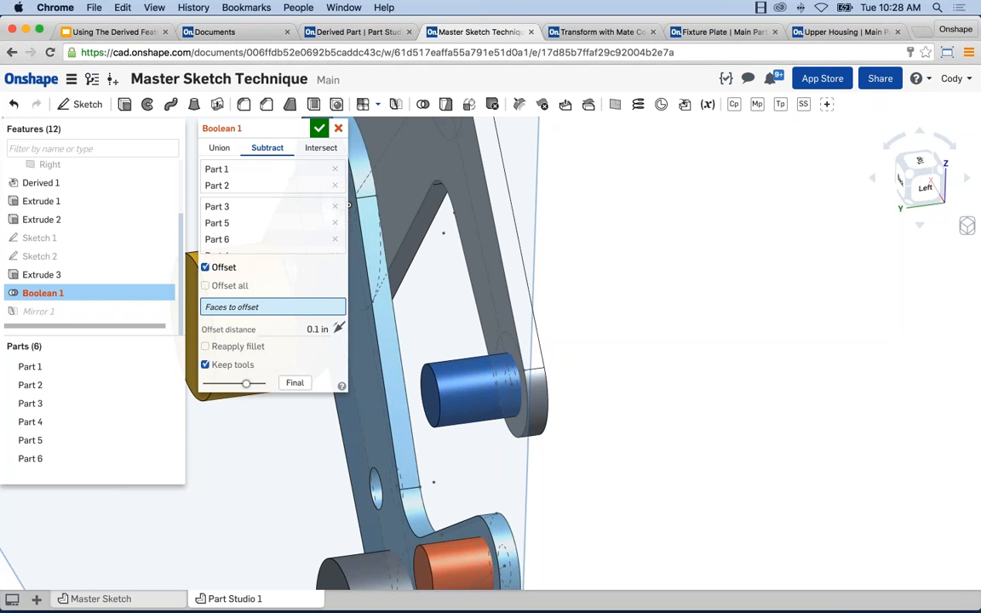
click(205, 267)
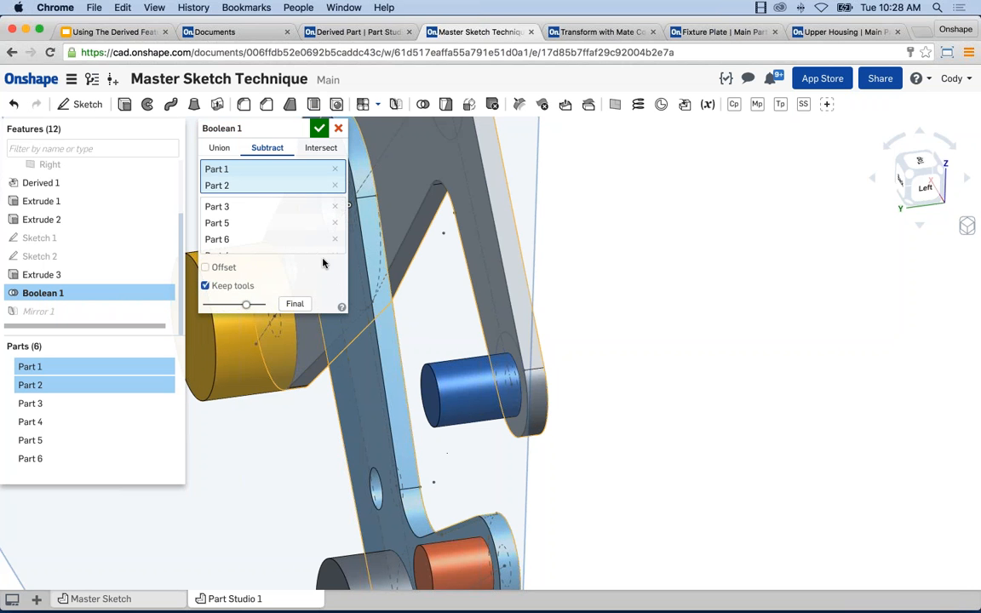
click(339, 130)
Visit the Master Sketch part studio, return to Part Studio 1, and check and dismiss the options available for Derived 1
scroll(686, 314, down, 4)
middle_drag(701, 326, 780, 362)
key(super+Tab)
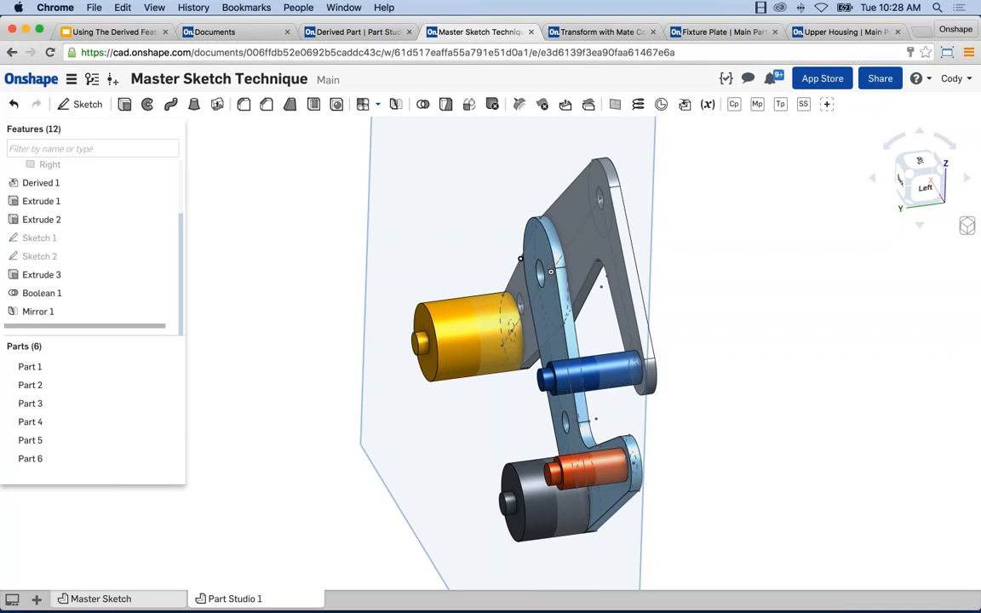
click(136, 598)
click(234, 598)
right_click(60, 258)
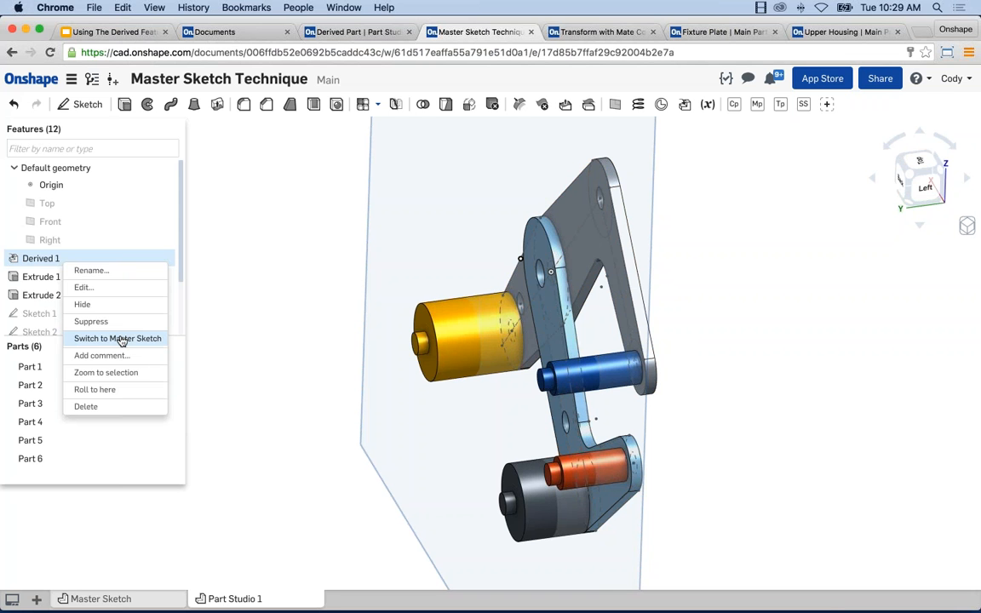
click(271, 405)
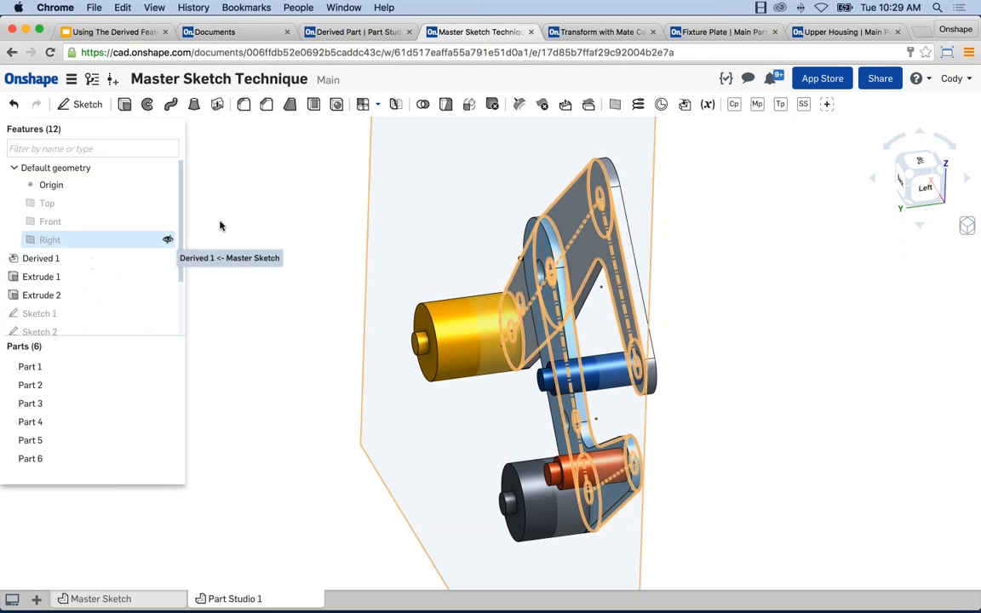
Look at the versions and history of the Master Sketch Technique document, close them, and look over the arm and spacer parts
click(92, 79)
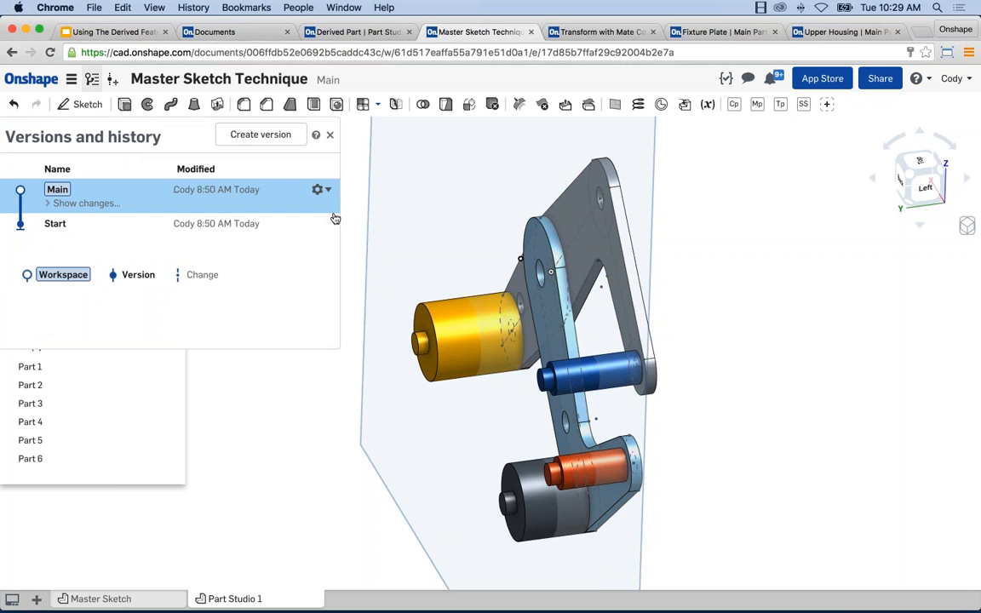
click(330, 135)
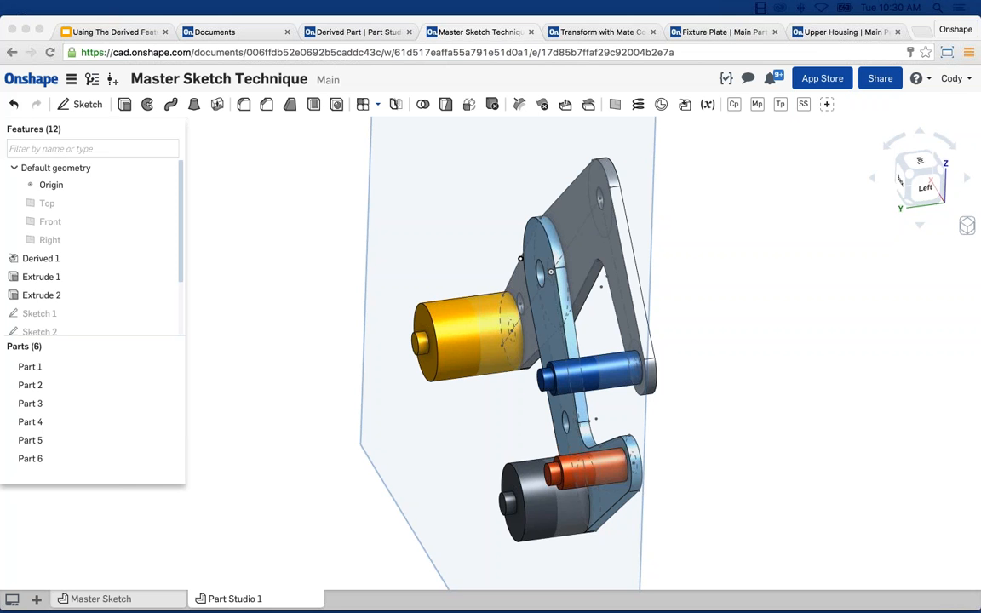
scroll(320, 291, down, 2)
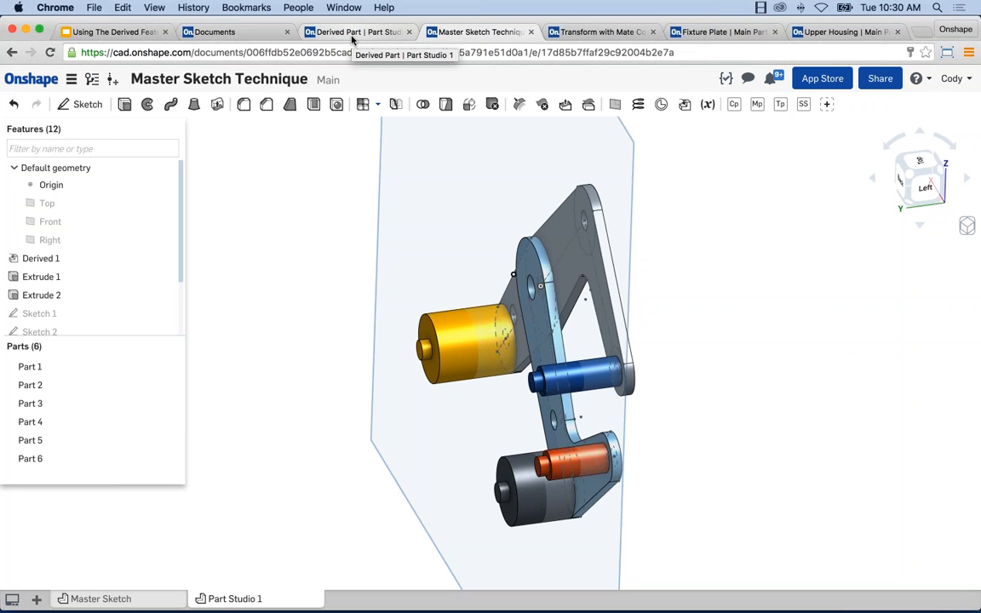
right_drag(412, 297, 420, 298)
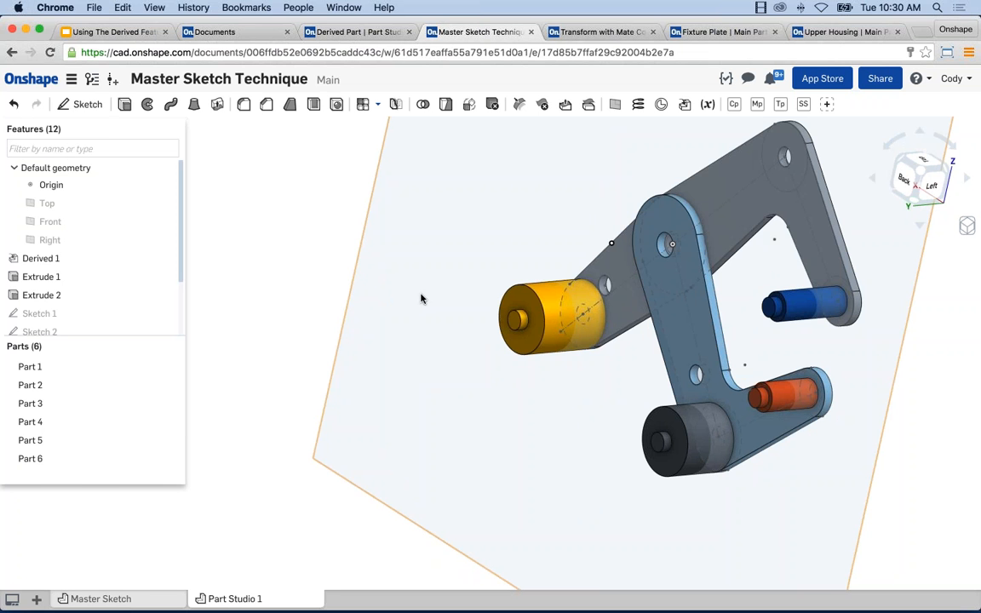
scroll(540, 350, down, 5)
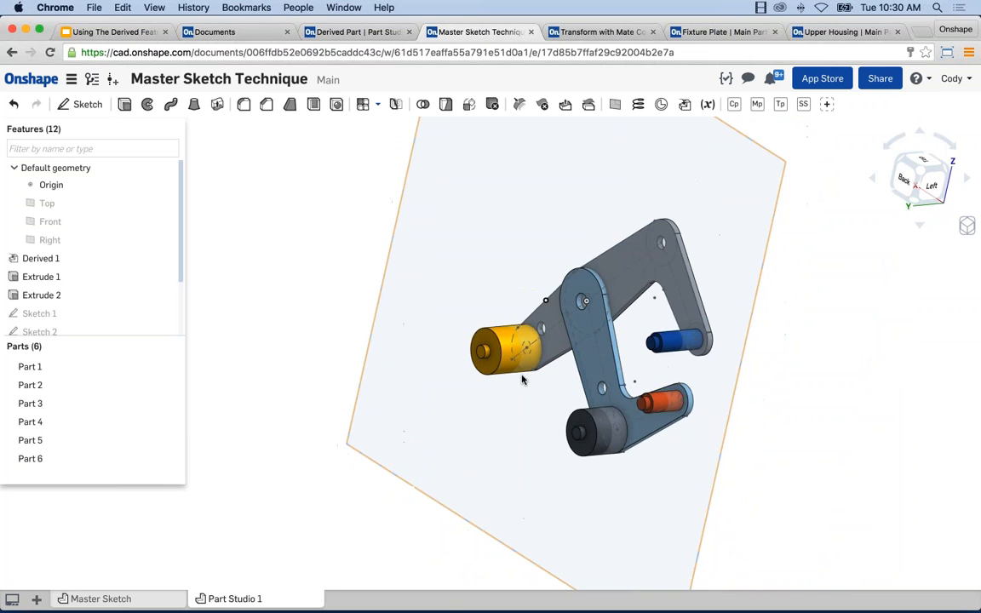
middle_drag(514, 394, 513, 397)
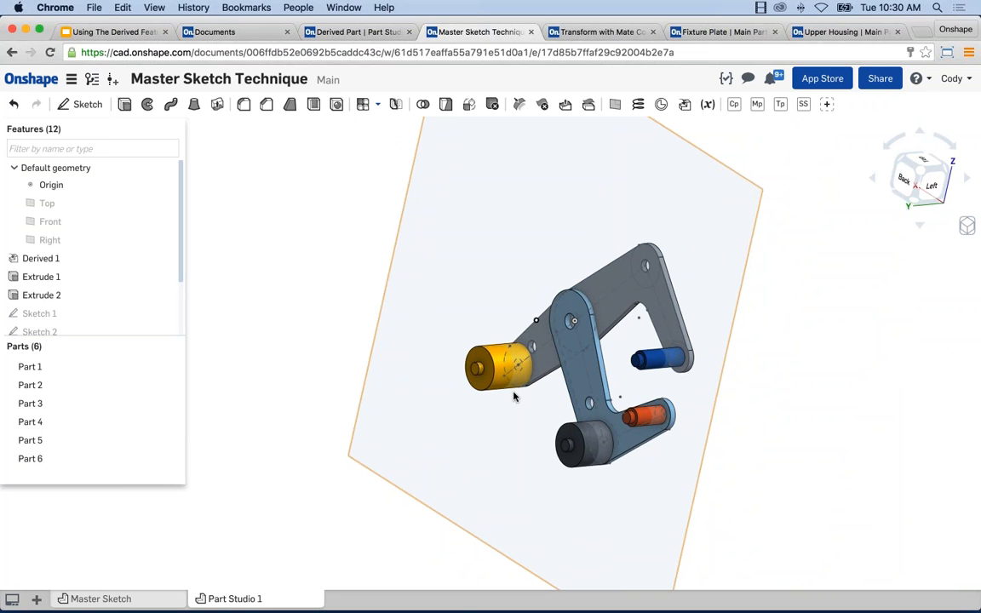
Switch to the Using The Derived Feature in Onshape presentation in Google Slides and show the slide "How Do I Position Parts That Are Derived?"
click(606, 31)
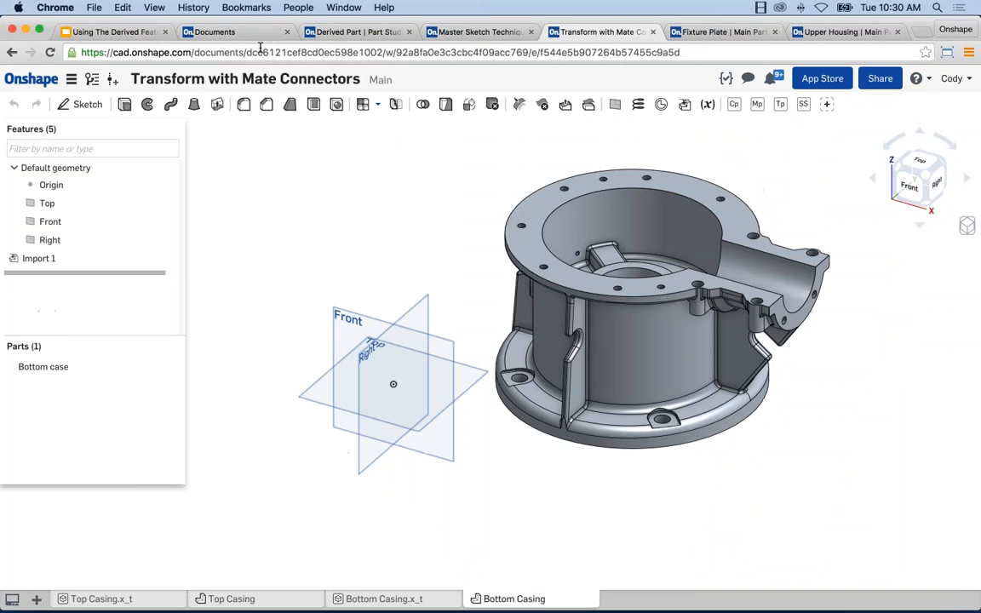
click(128, 33)
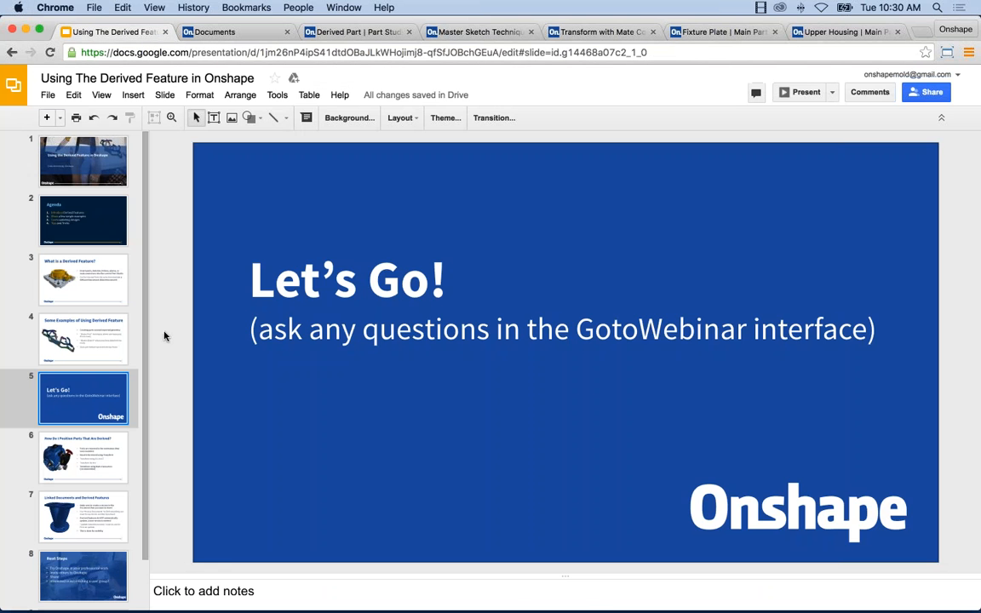
key(Down)
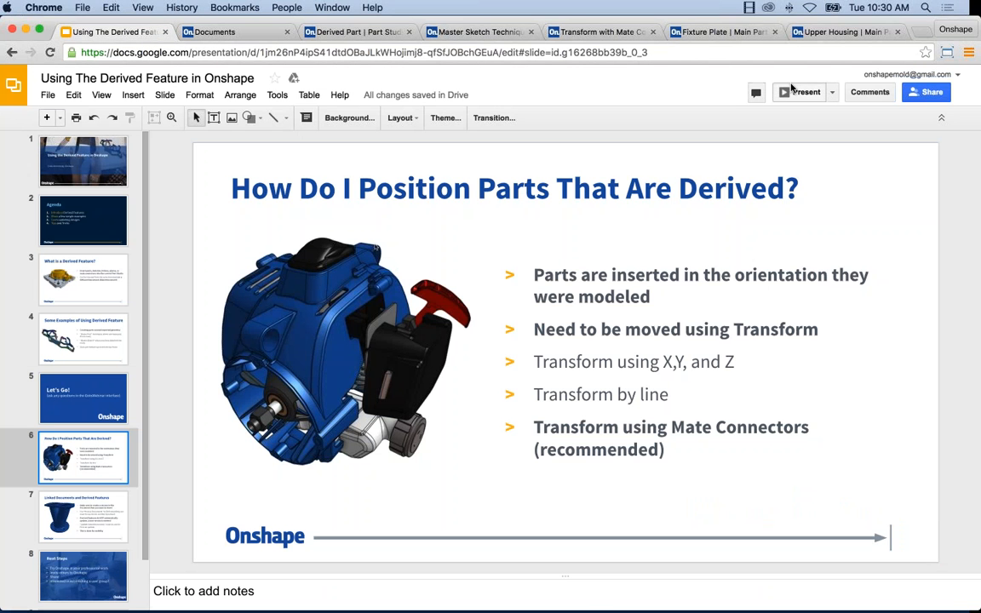
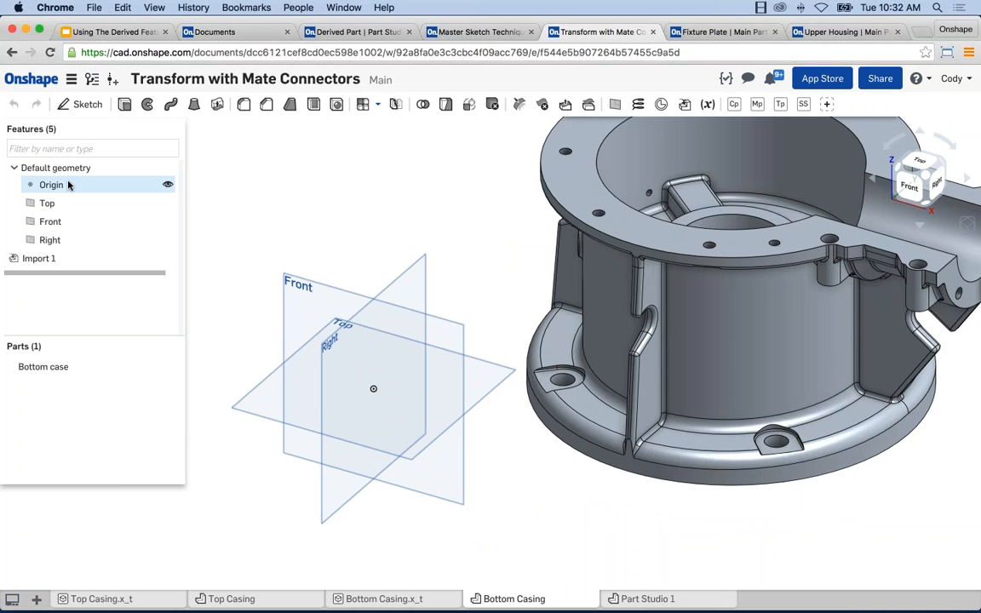
Examine where the casing parts lie relative to the Top, Front and Right planes in the Bottom Casing and Top Casing part studios
click(86, 203)
click(85, 221)
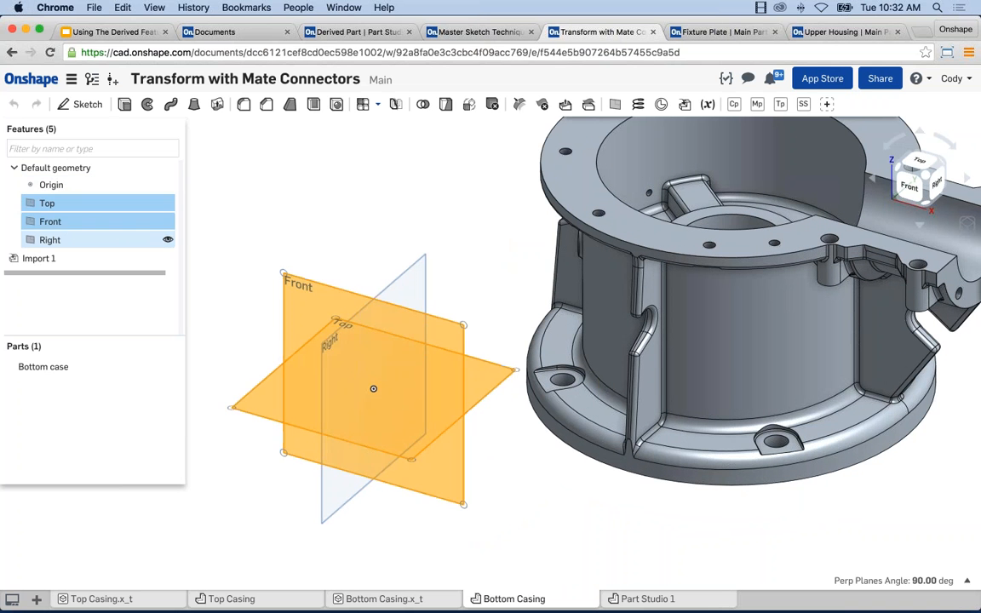
click(85, 239)
click(361, 222)
scroll(390, 222, down, 1)
middle_drag(660, 152, 607, 182)
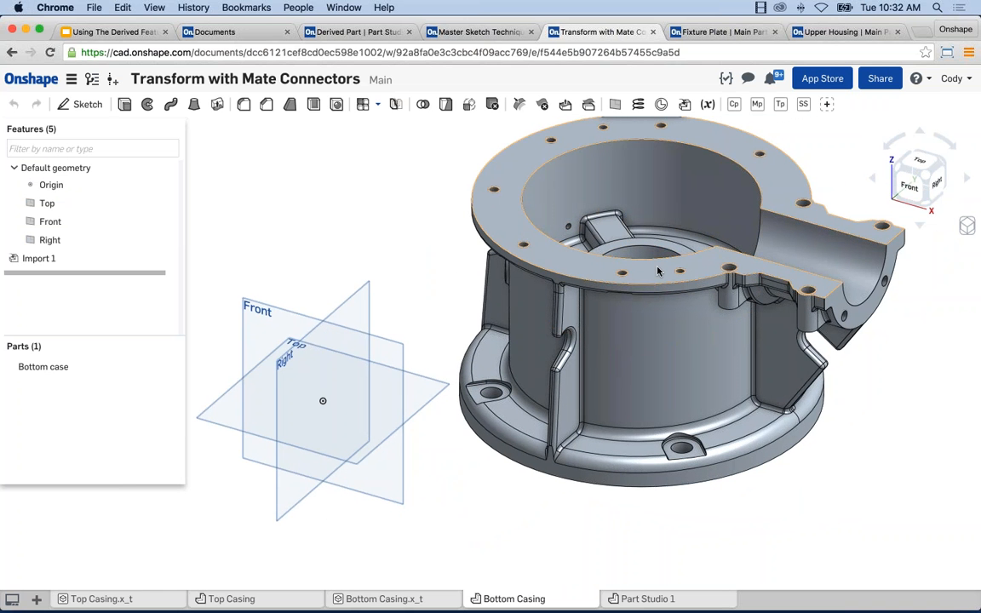
scroll(657, 270, down, 3)
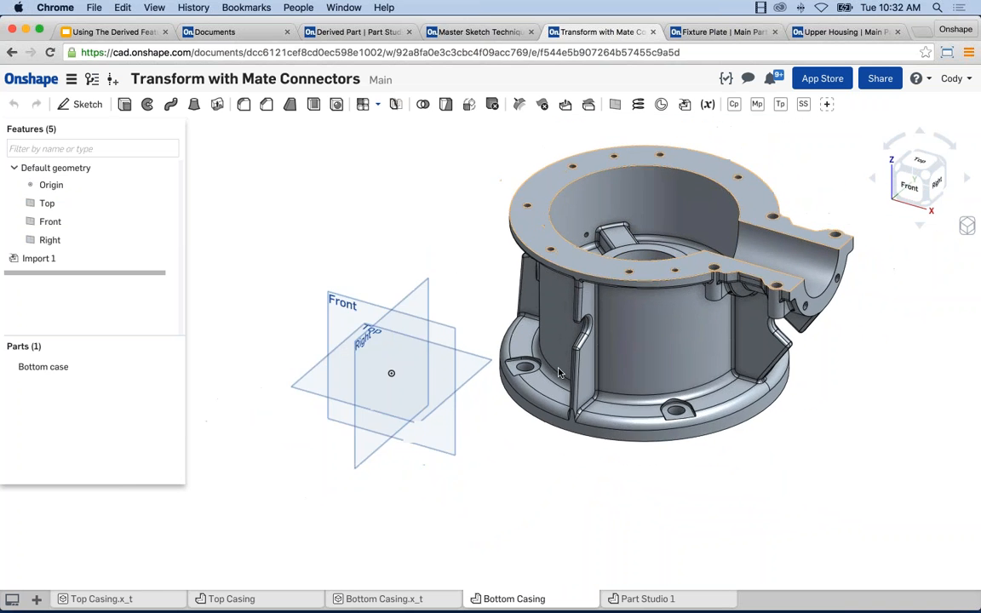
click(219, 601)
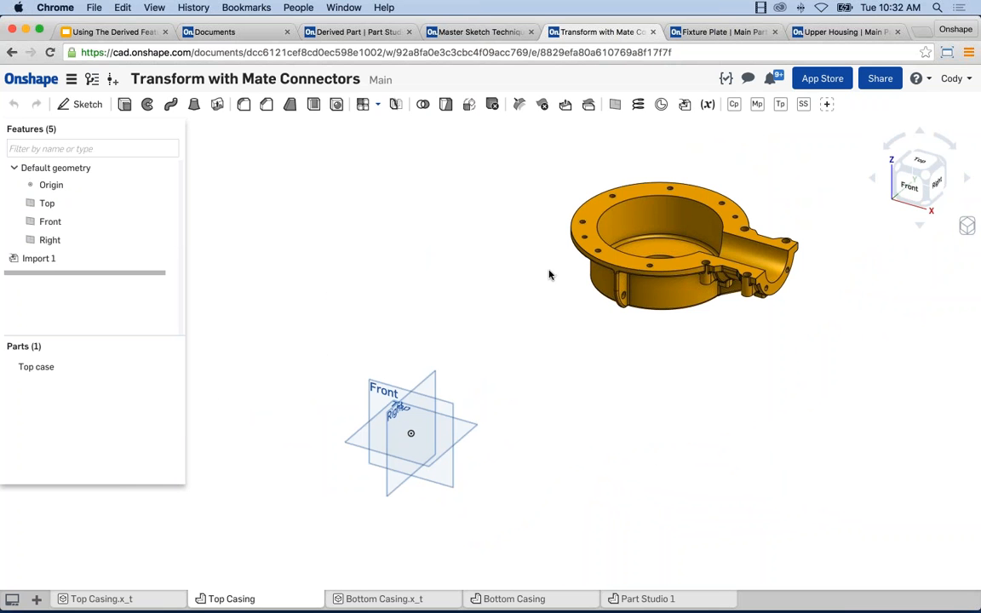
middle_drag(456, 350, 379, 332)
Derive the Bottom case from the Bottom Casing part studio into Part Studio 1
click(647, 599)
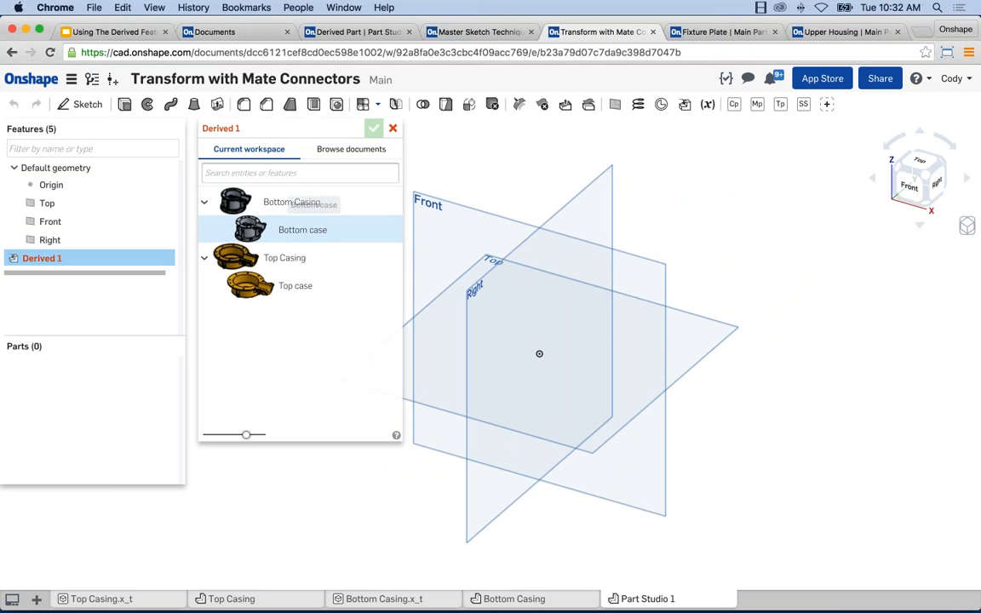
click(297, 230)
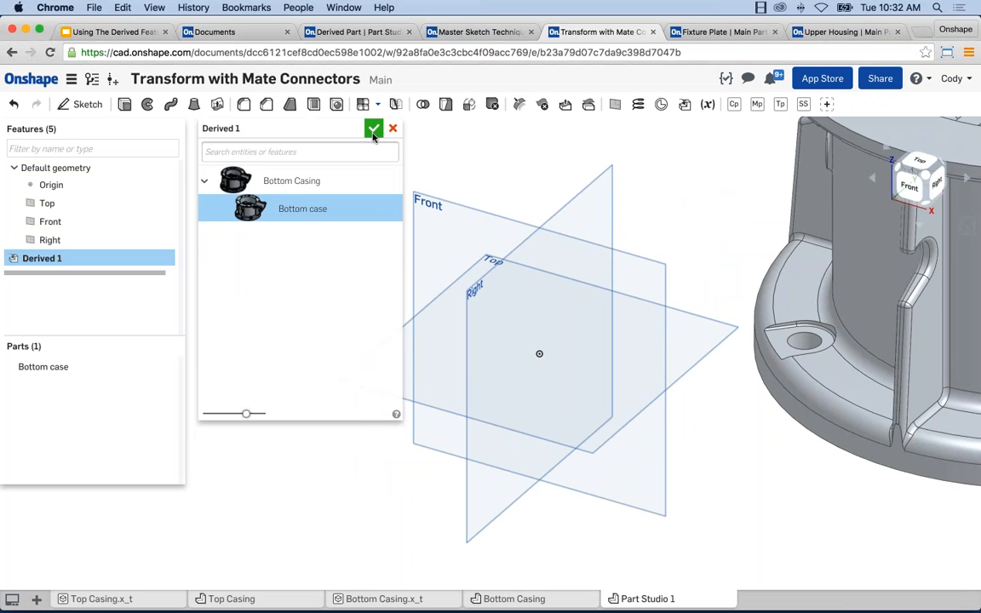
click(372, 132)
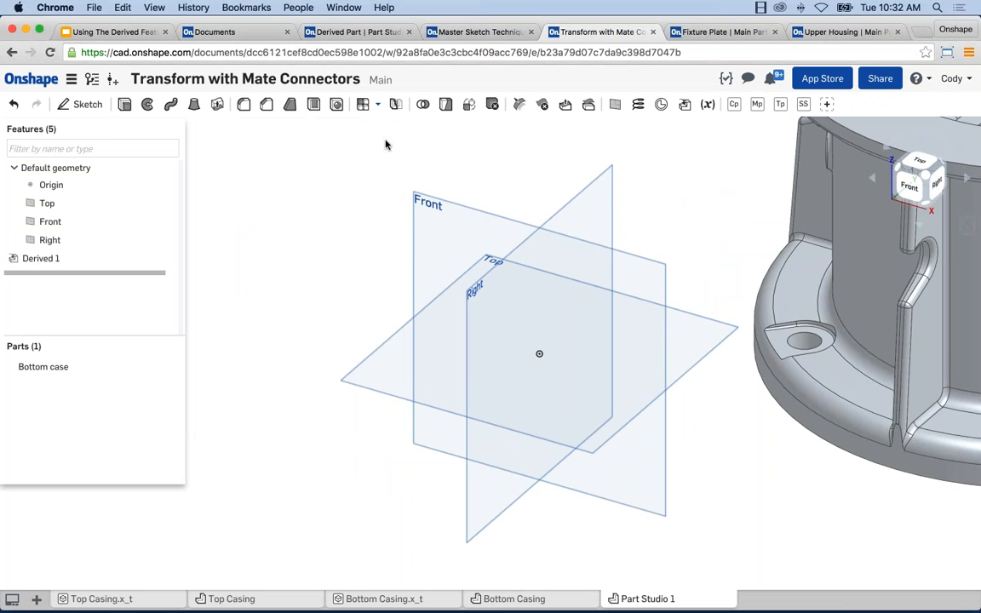
key(f)
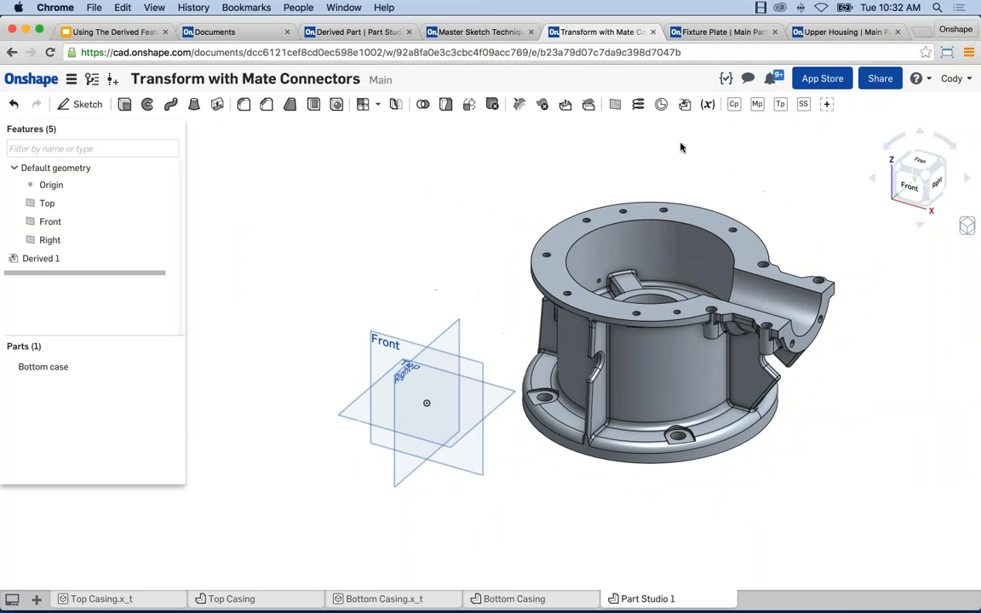
Derive the Top case from the Top Casing part studio into Part Studio 1
middle_drag(718, 228, 666, 230)
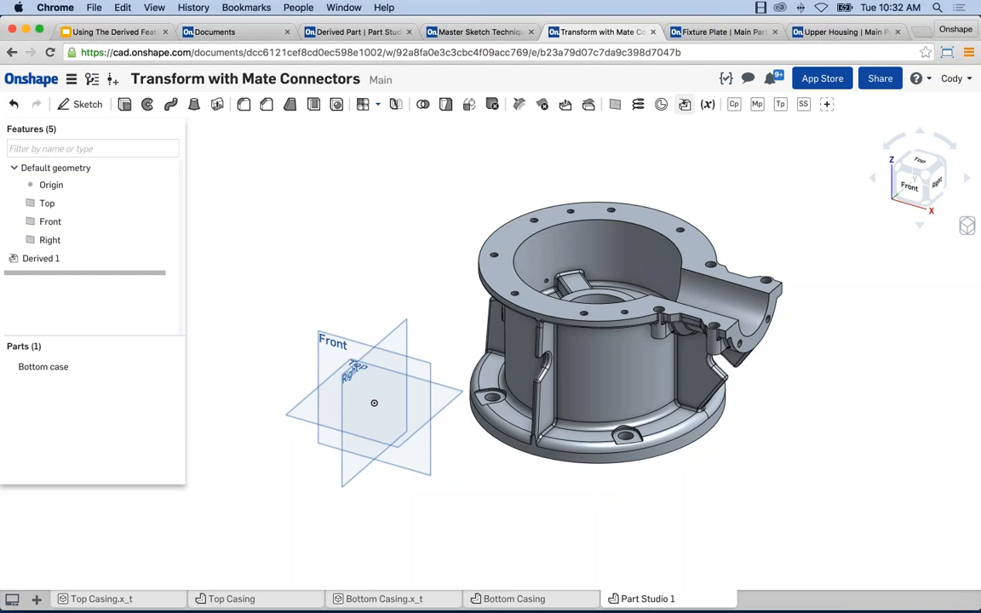
click(614, 104)
click(284, 286)
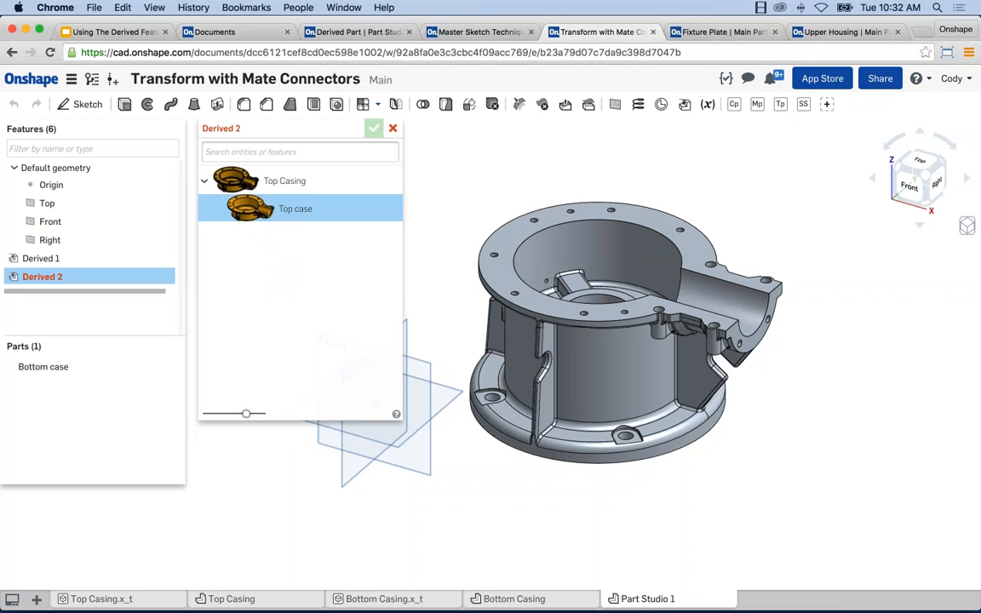
click(373, 129)
key(f)
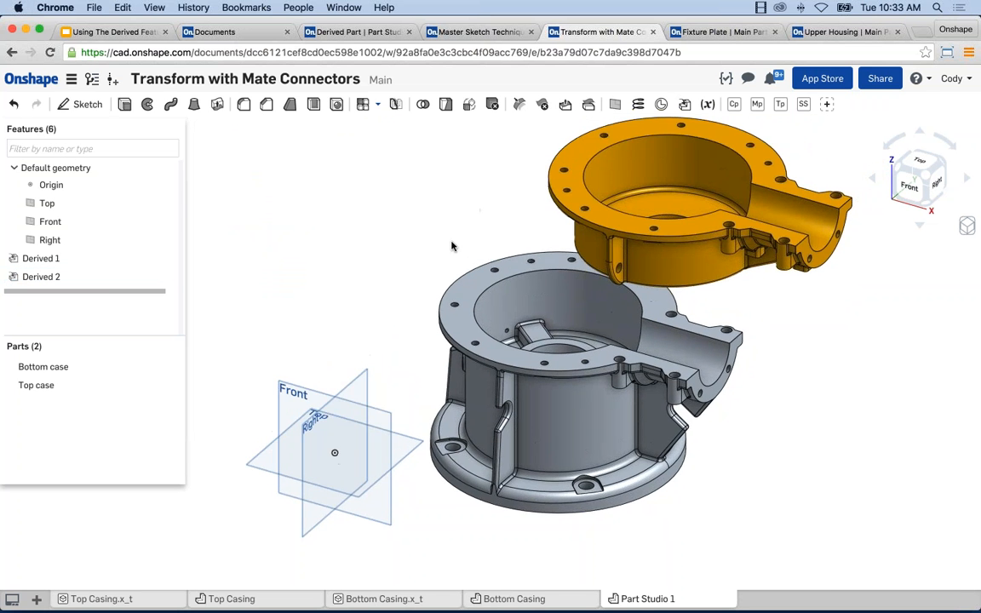
Look over both derived casings, check the transform types including Transform by mate connectors, and cancel the Transform
mouse_move(451, 246)
right_down()
mouse_move(413, 211)
mouse_move(368, 213)
mouse_move(482, 234)
mouse_move(437, 237)
mouse_move(458, 235)
right_up()
scroll(552, 274, up, 2)
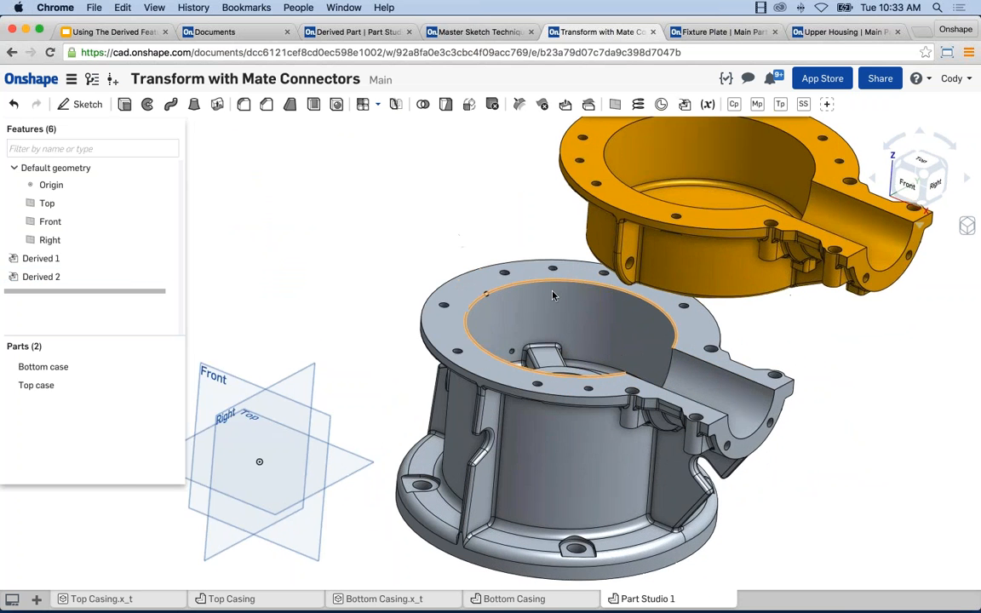
middle_drag(551, 295, 493, 304)
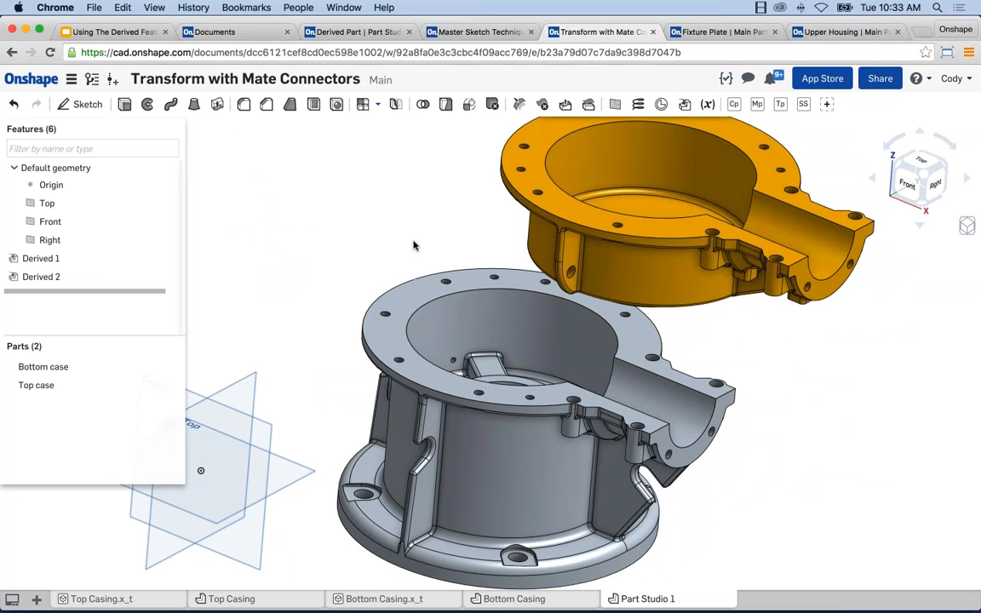
scroll(401, 245, down, 2)
middle_drag(408, 231, 411, 235)
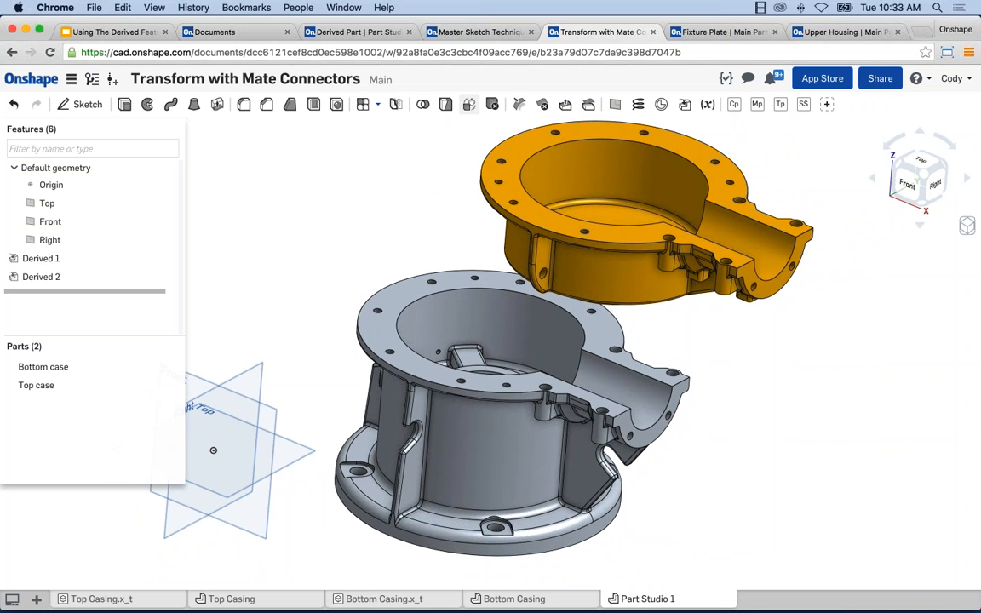
click(468, 105)
click(269, 175)
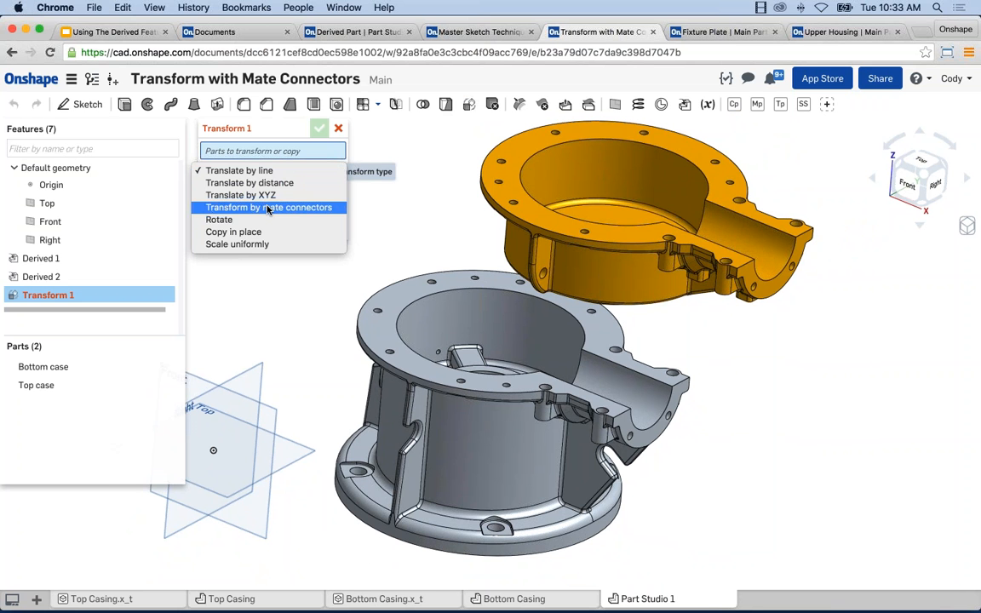
click(339, 128)
click(339, 129)
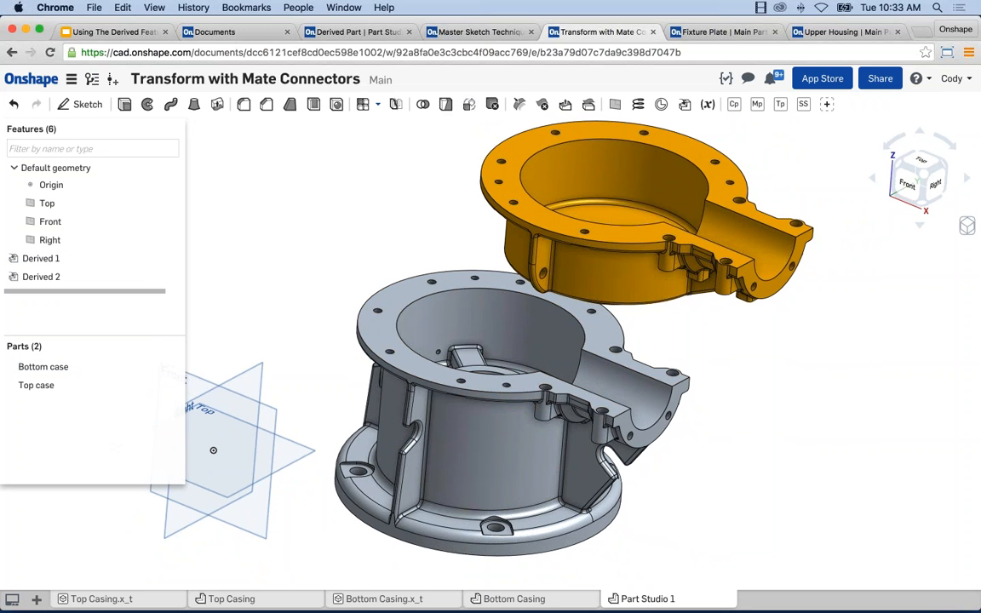
middle_drag(382, 266, 389, 266)
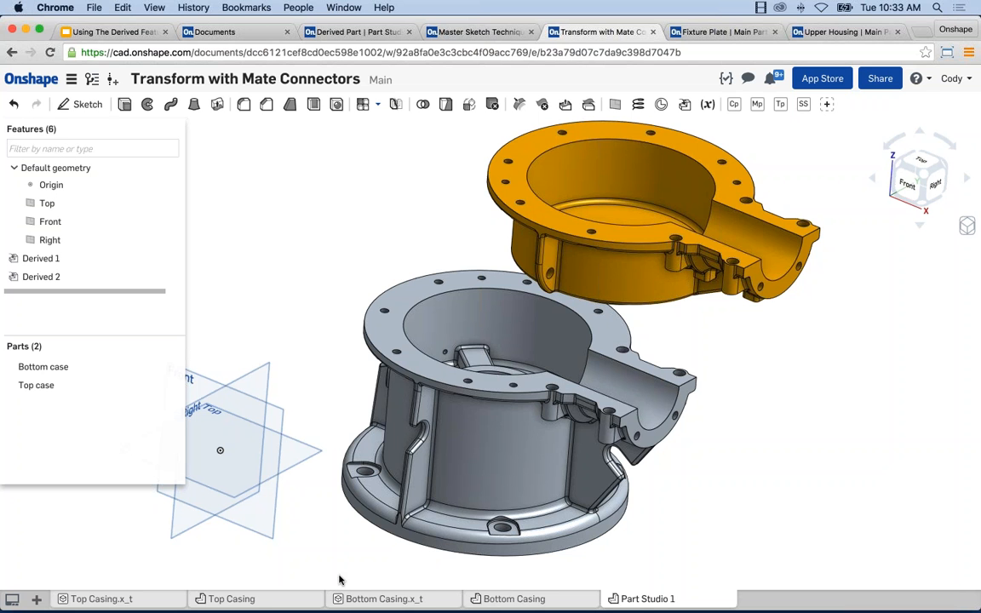
Add a mate connector to the Top case in the Top Casing part studio, centred on the flange's inner circular edge
click(232, 598)
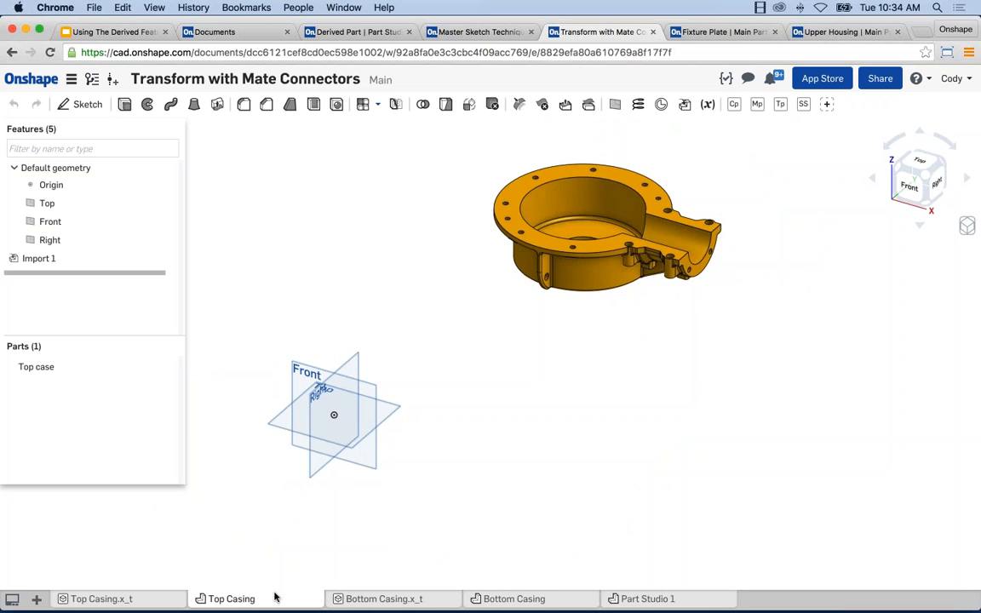
middle_drag(570, 335, 555, 347)
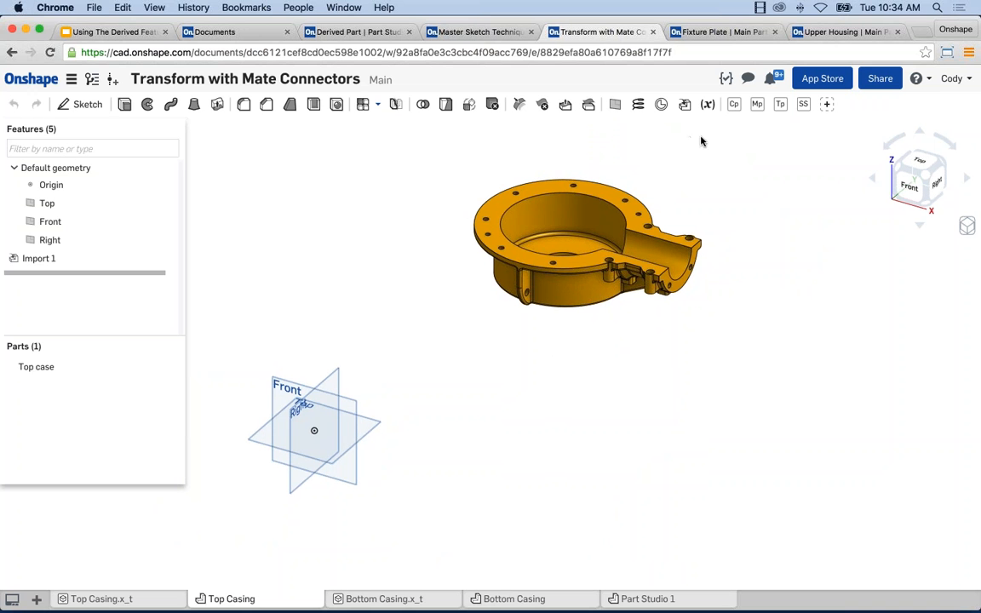
click(660, 105)
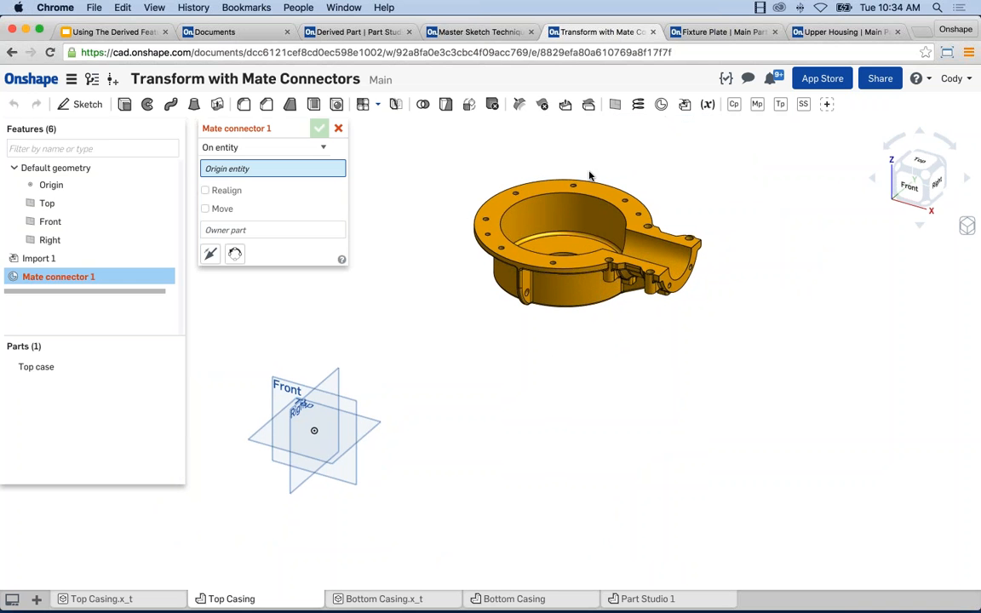
scroll(552, 198, up, 2)
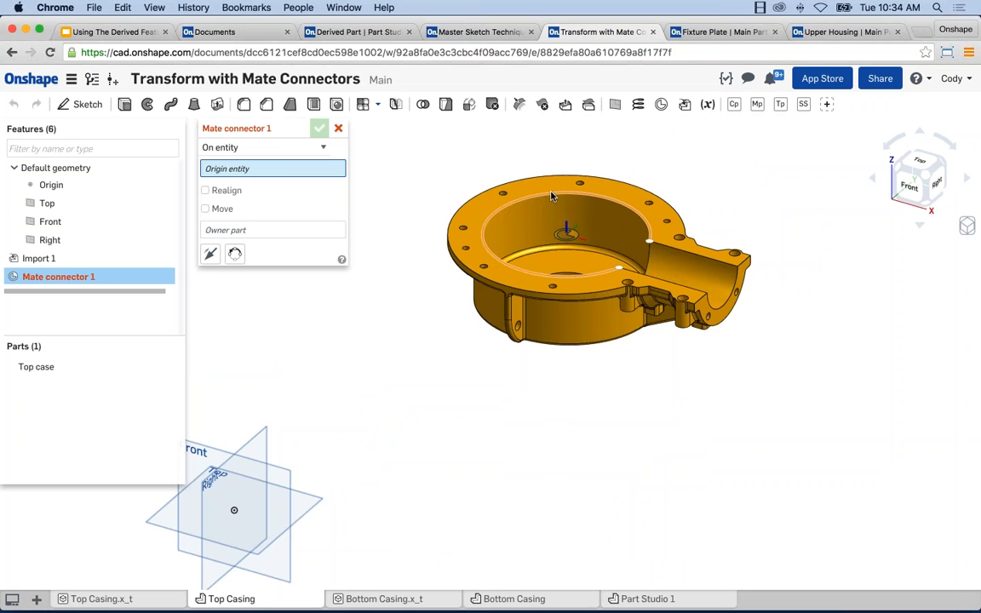
click(550, 195)
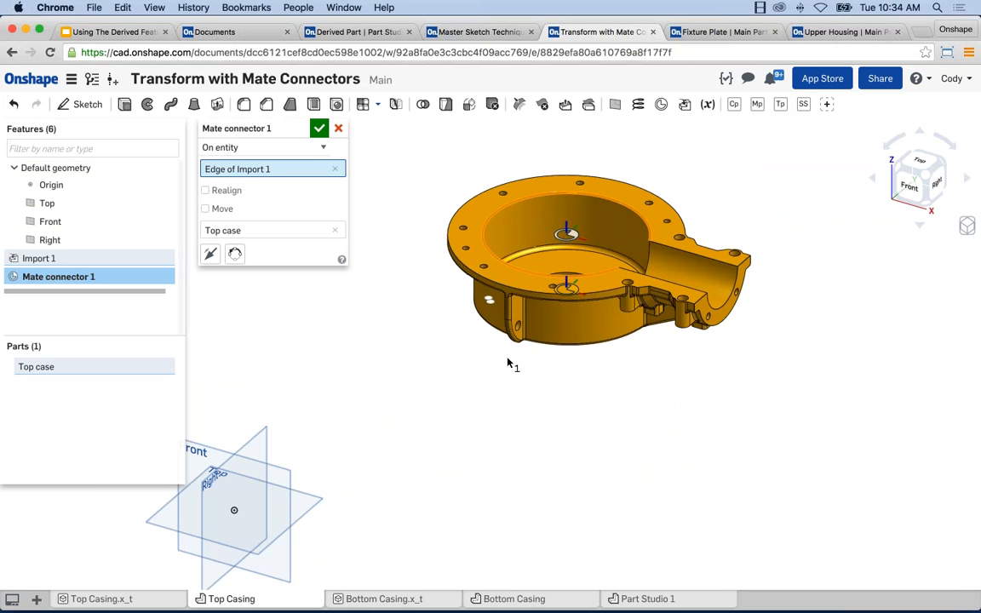
right_drag(510, 361, 569, 230)
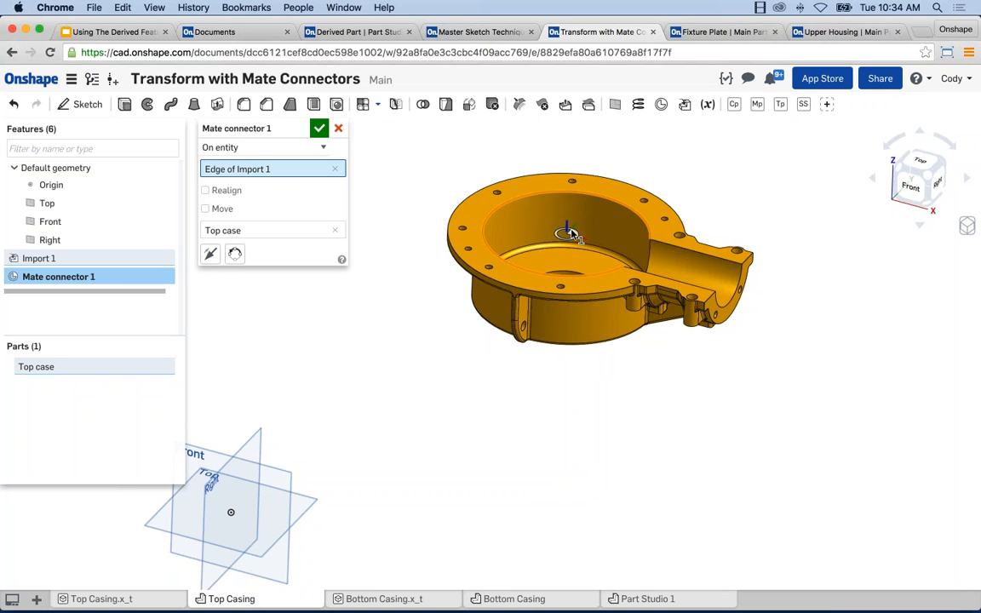
click(320, 129)
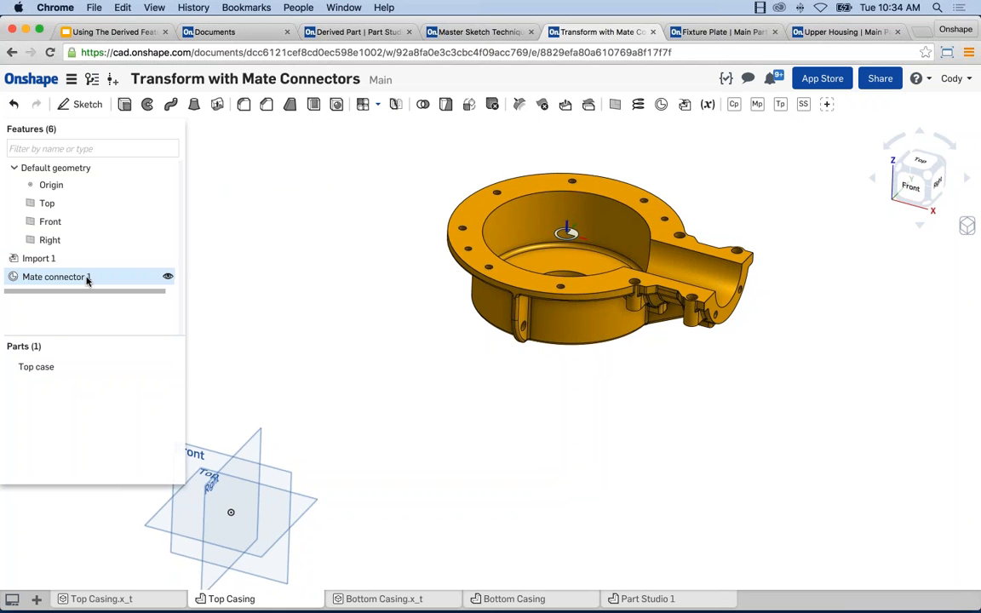
Add a mate connector to the Bottom case in the Bottom Casing part studio, centred on the bore at the upper flange face
click(519, 600)
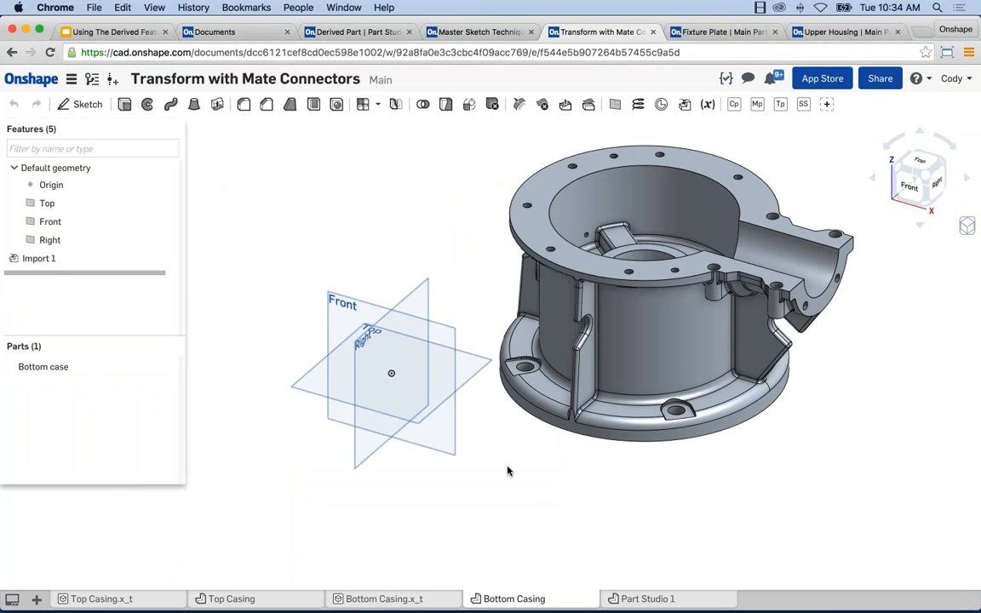
middle_drag(462, 255, 457, 258)
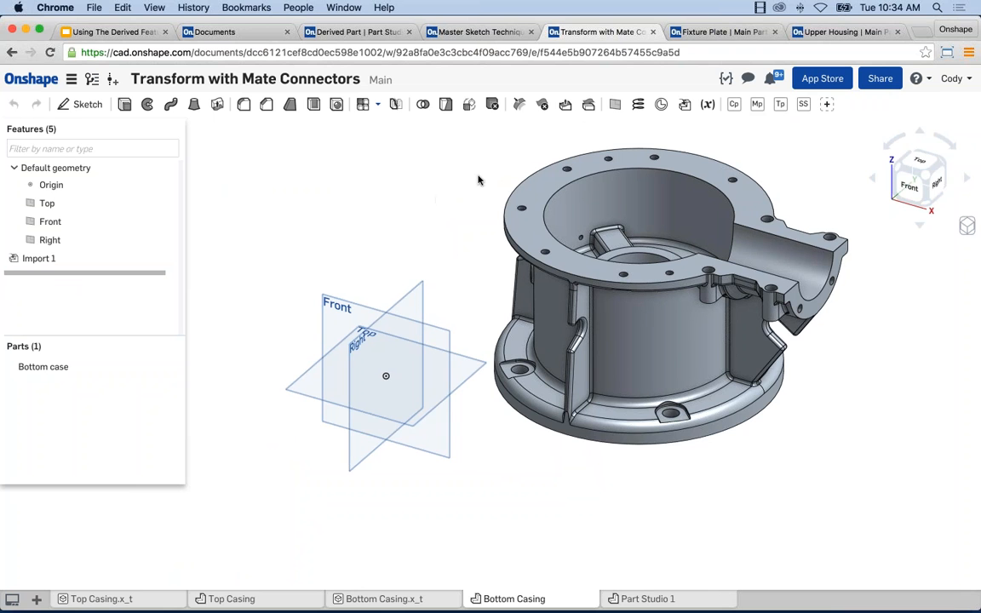
middle_drag(477, 180, 457, 204)
click(660, 104)
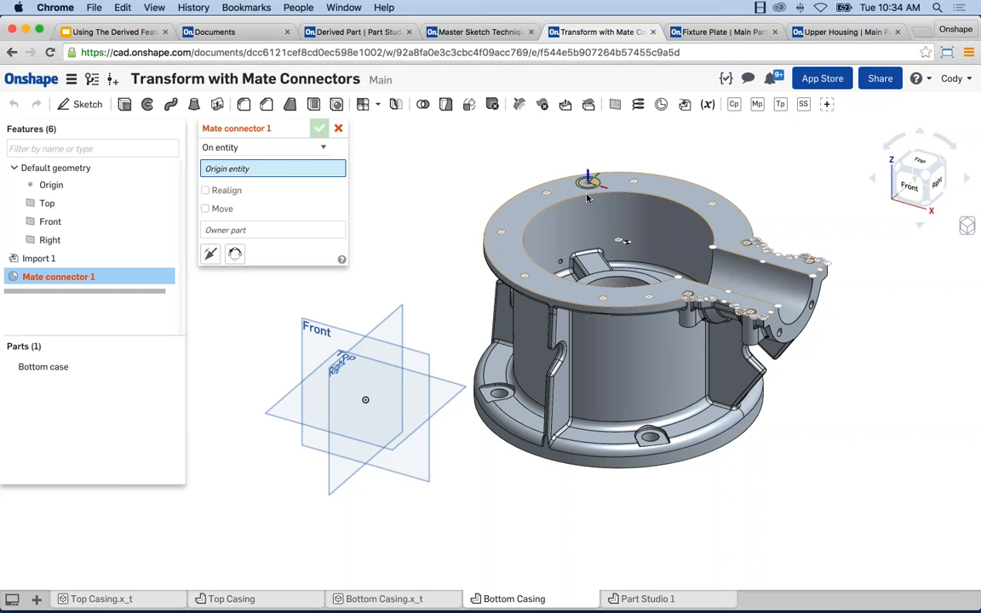
click(623, 243)
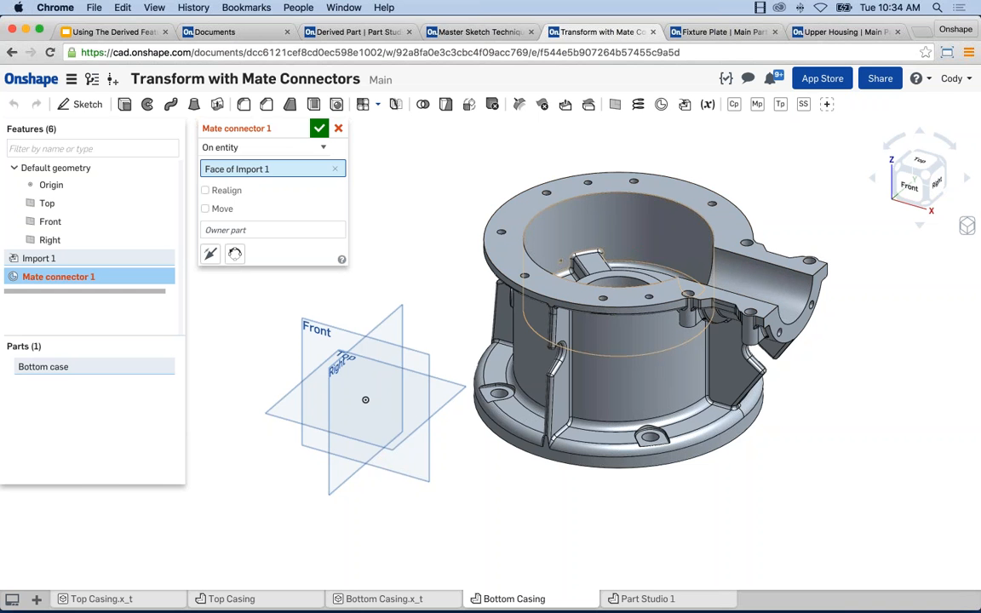
click(319, 128)
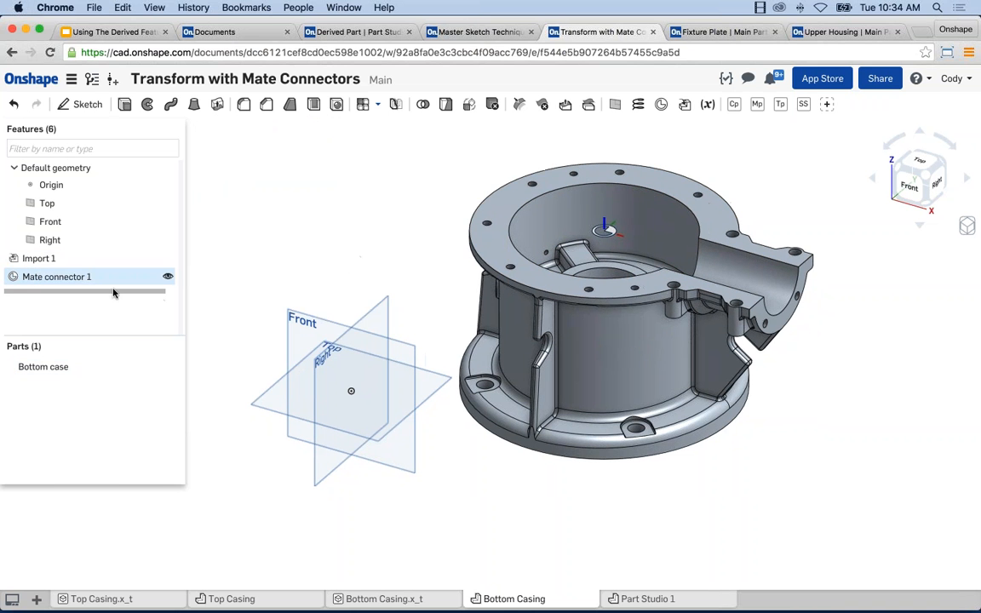
Transform the Top case in Part Studio 1 by mate connectors, from its own connector to the Bottom case's connector, with the axis flipped
click(648, 601)
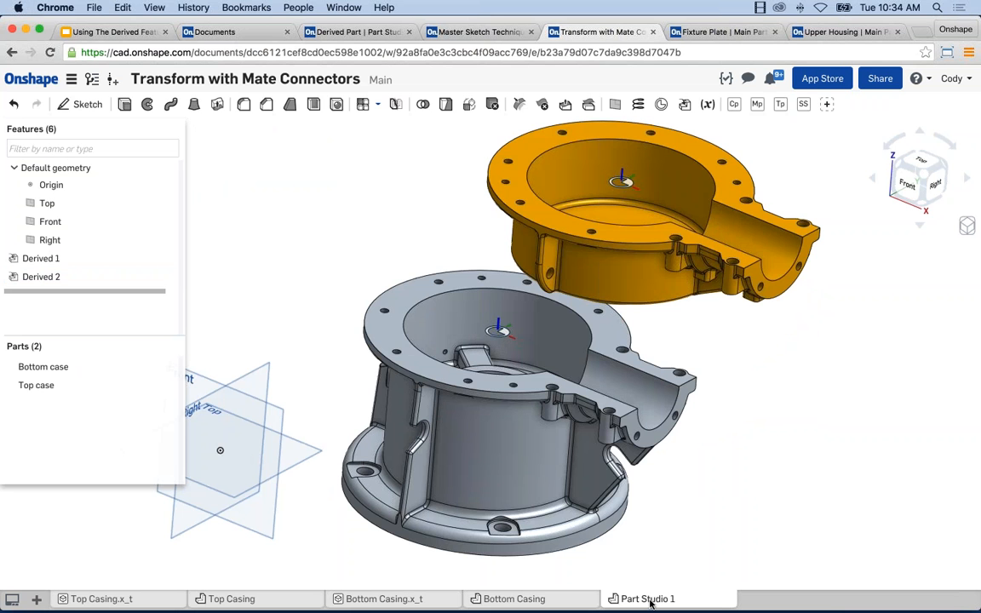
click(469, 106)
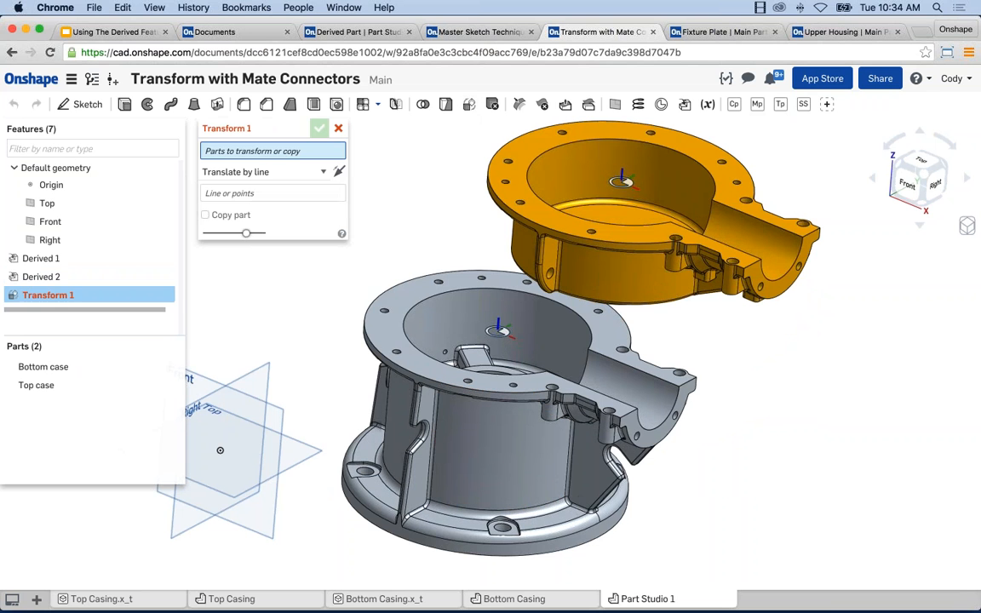
click(258, 171)
click(268, 207)
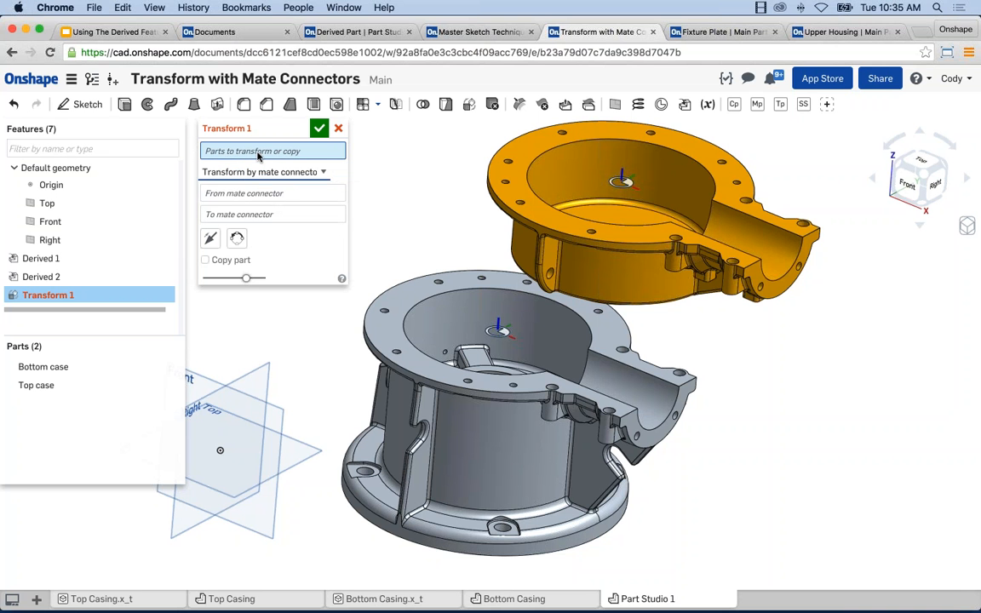
click(567, 258)
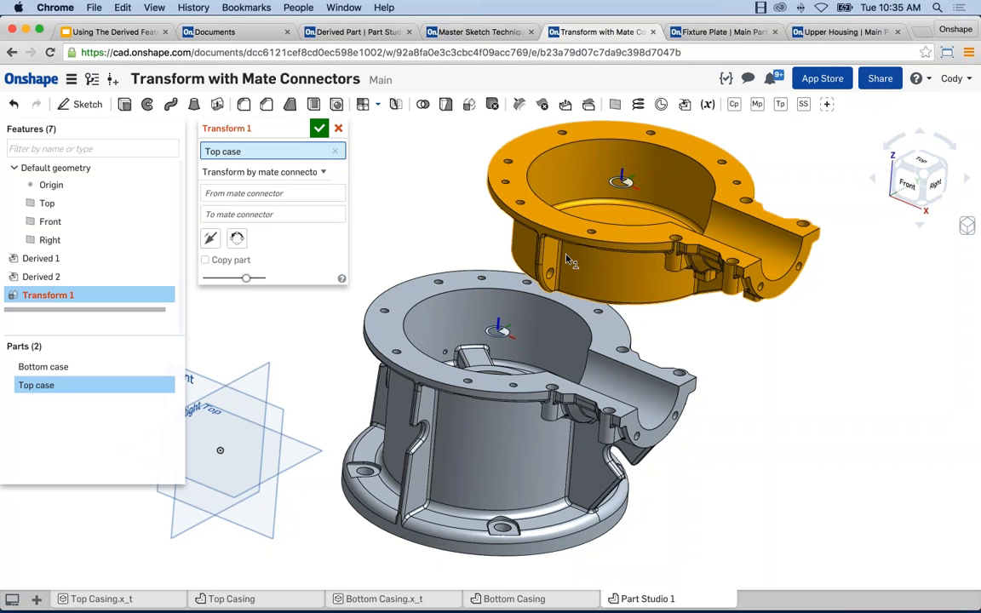
click(255, 193)
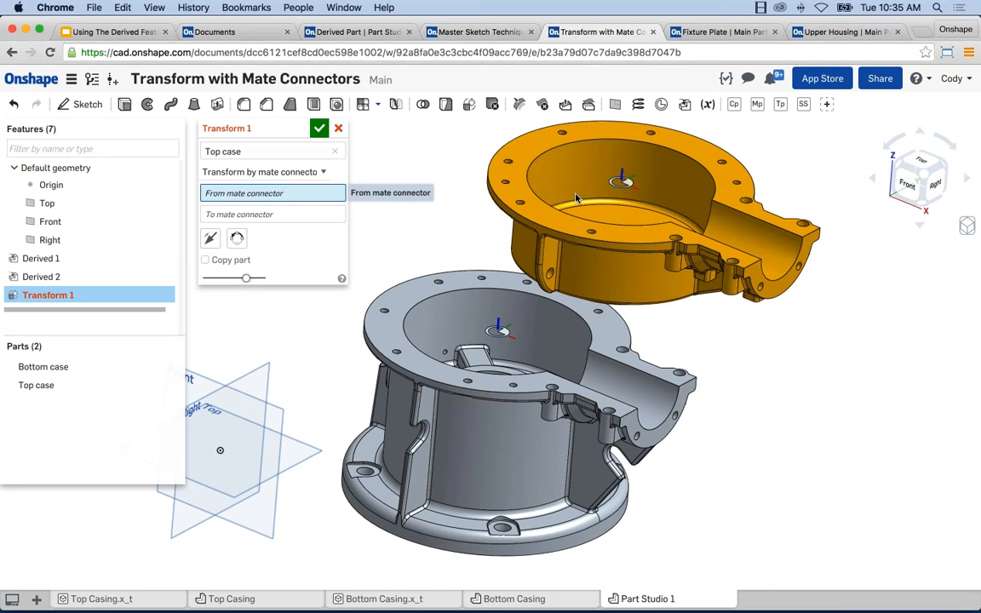
click(621, 185)
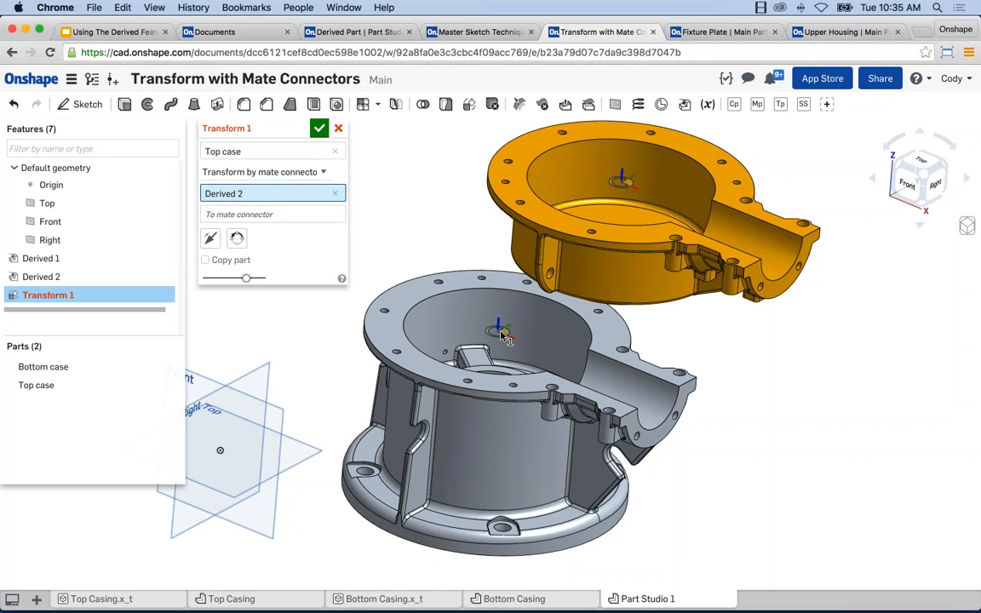
click(269, 214)
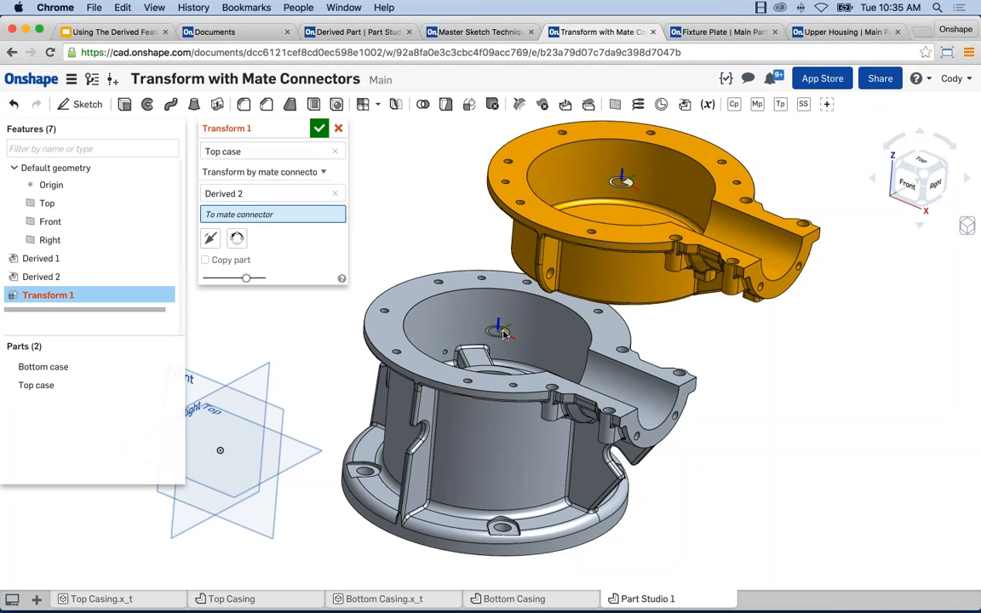
click(500, 331)
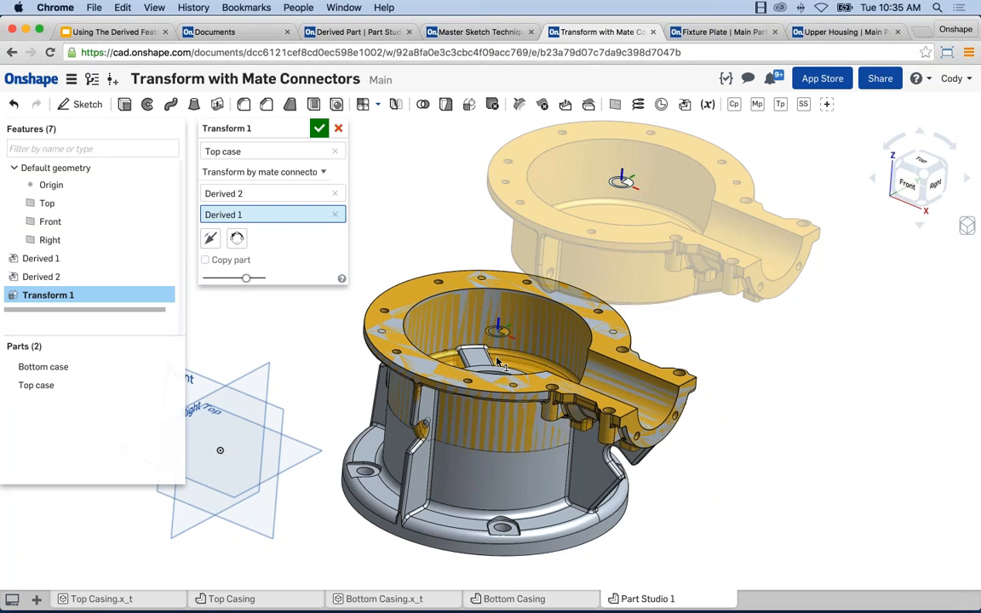
click(211, 239)
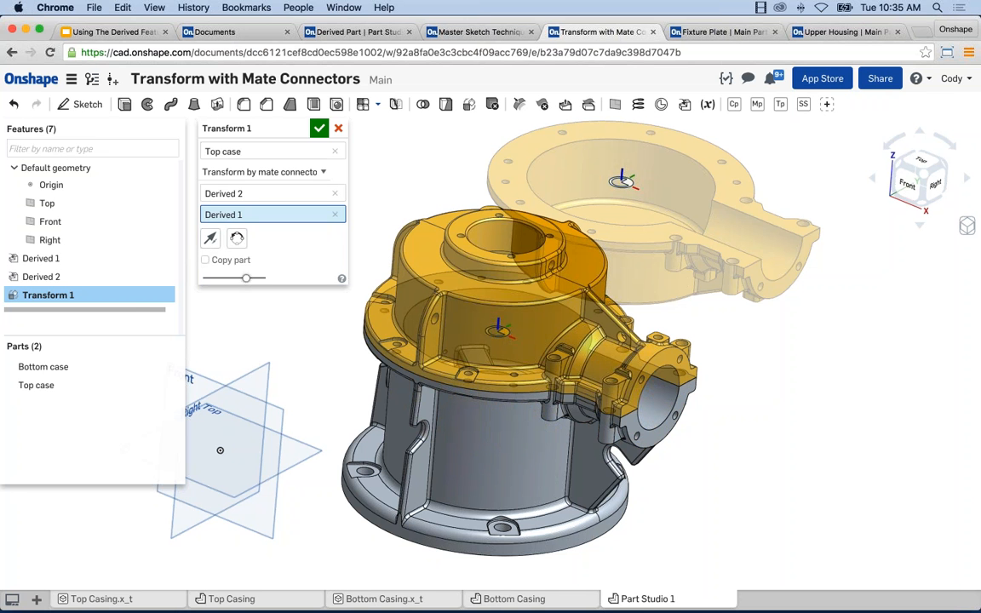
click(318, 130)
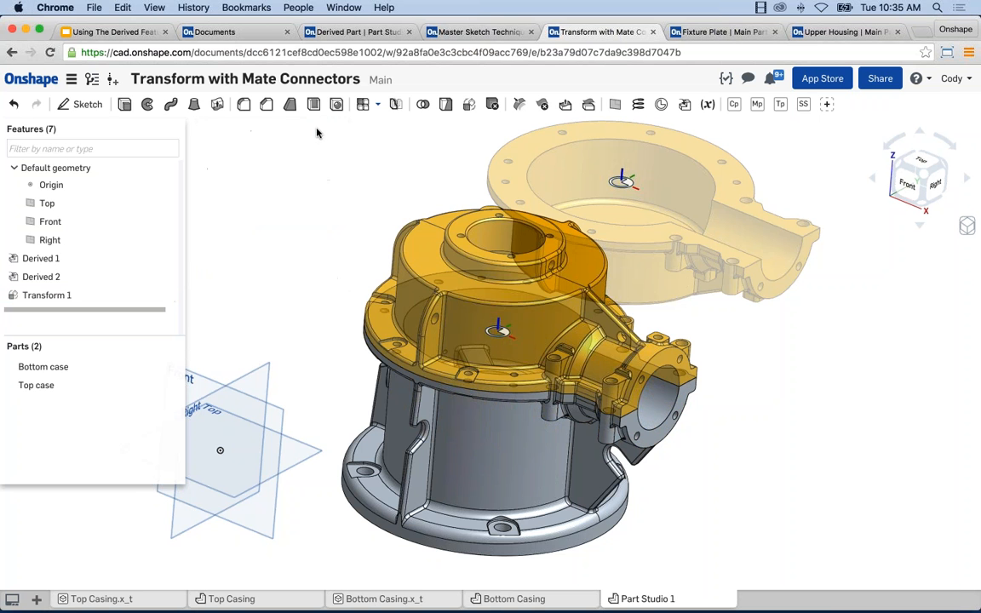
Examine how the two casings fit together along the flange and around the side outlet
scroll(522, 341, up, 5)
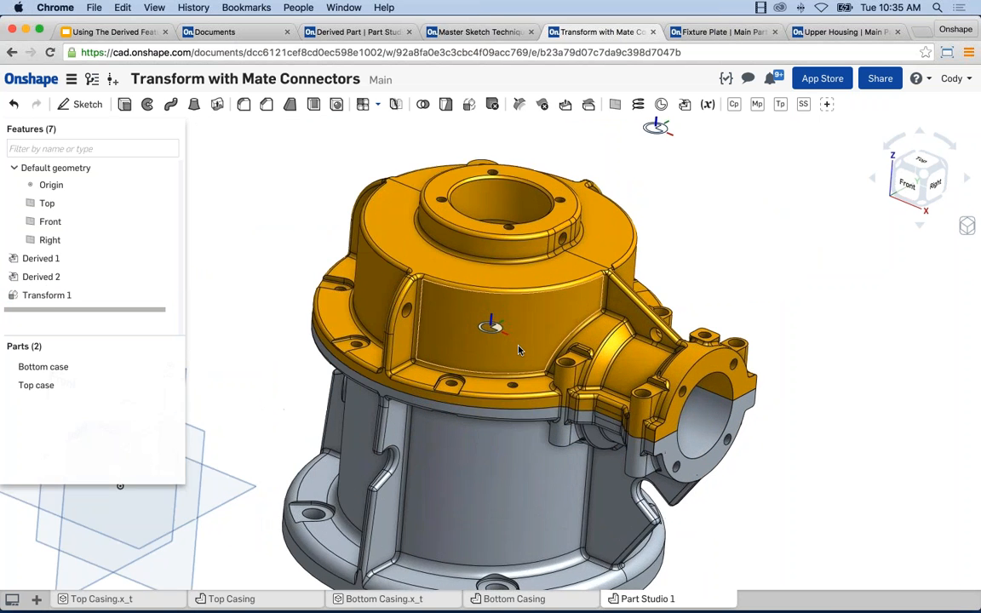
scroll(511, 352, down, 3)
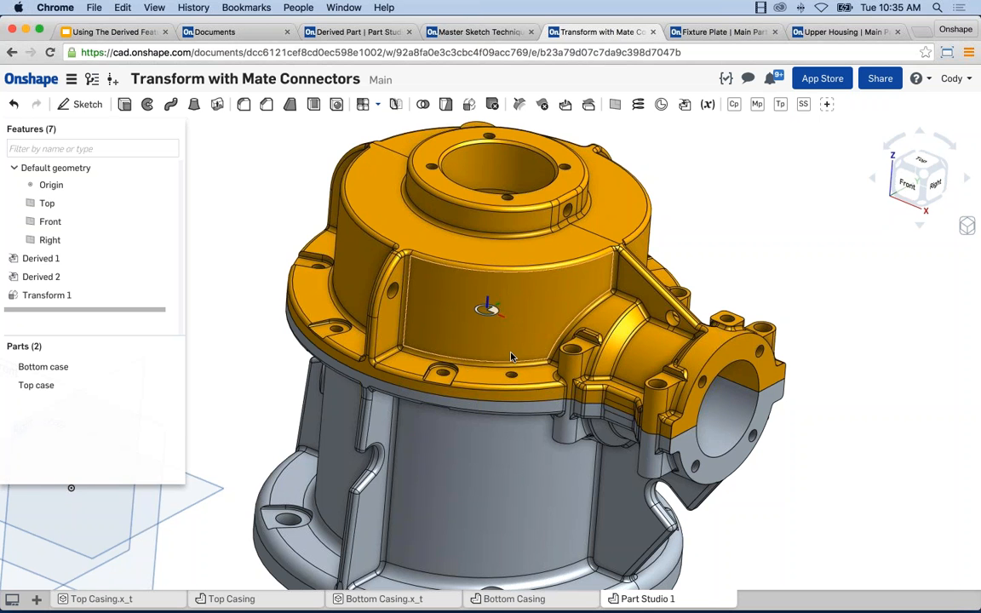
scroll(526, 370, down, 2)
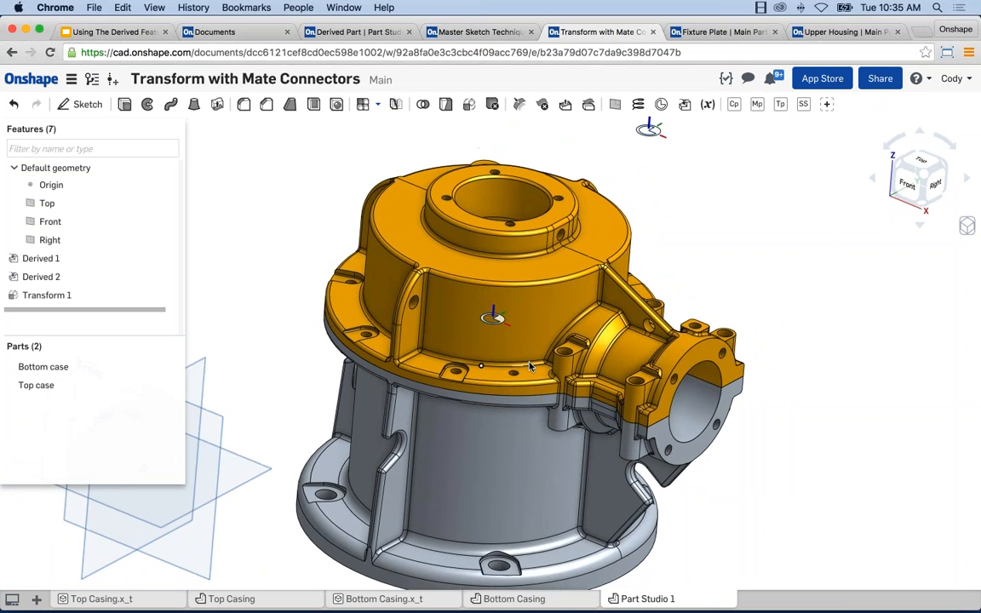
middle_drag(526, 370, 536, 359)
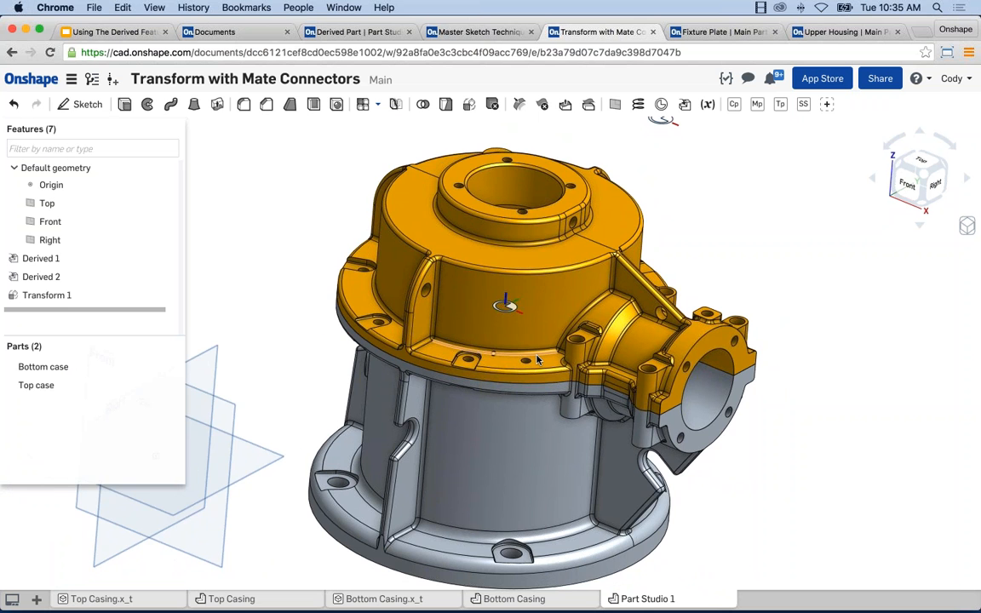
scroll(537, 359, down, 2)
middle_drag(538, 359, 550, 356)
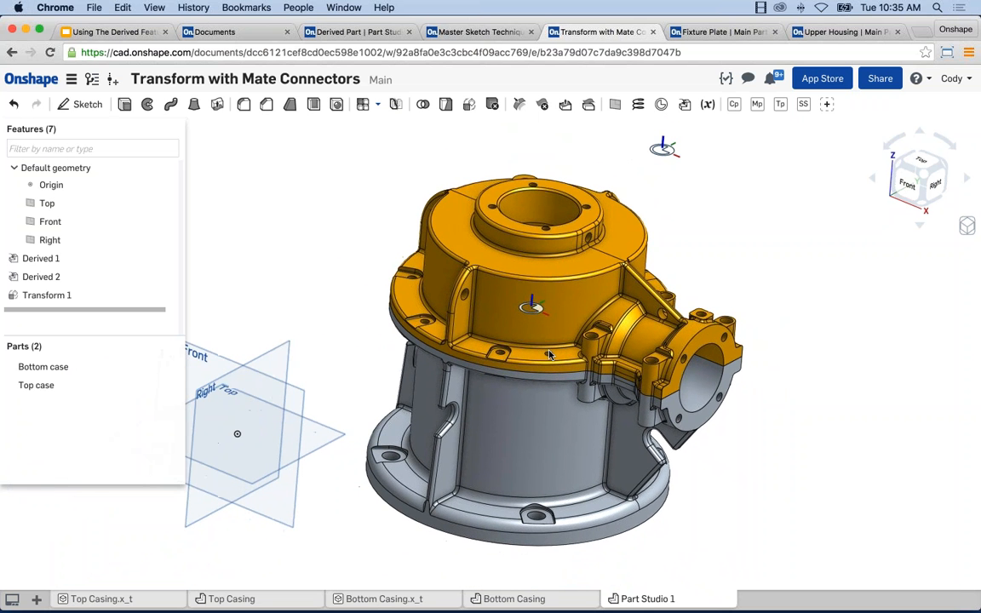
middle_drag(486, 353, 555, 347)
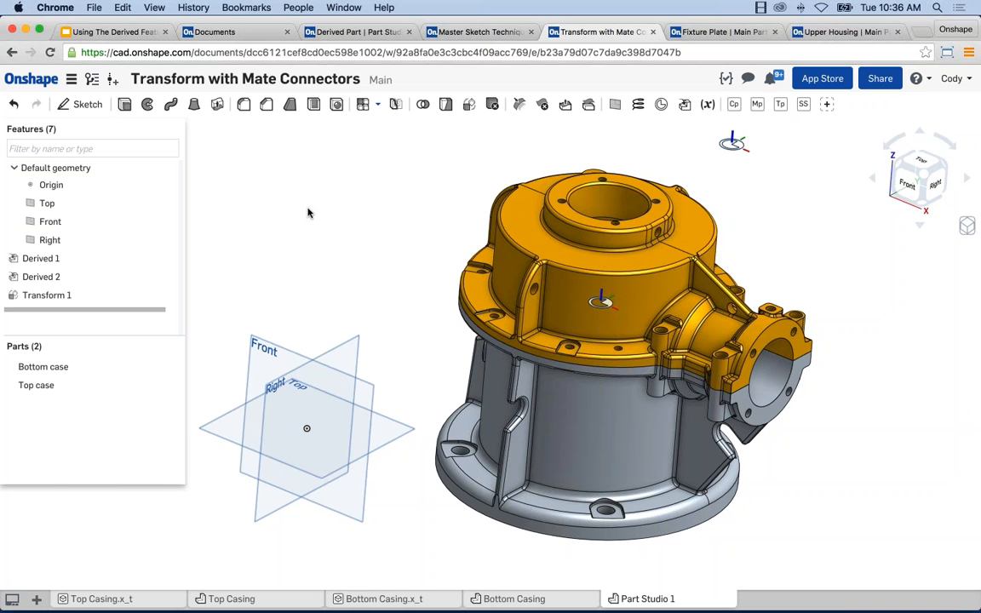
scroll(587, 267, up, 5)
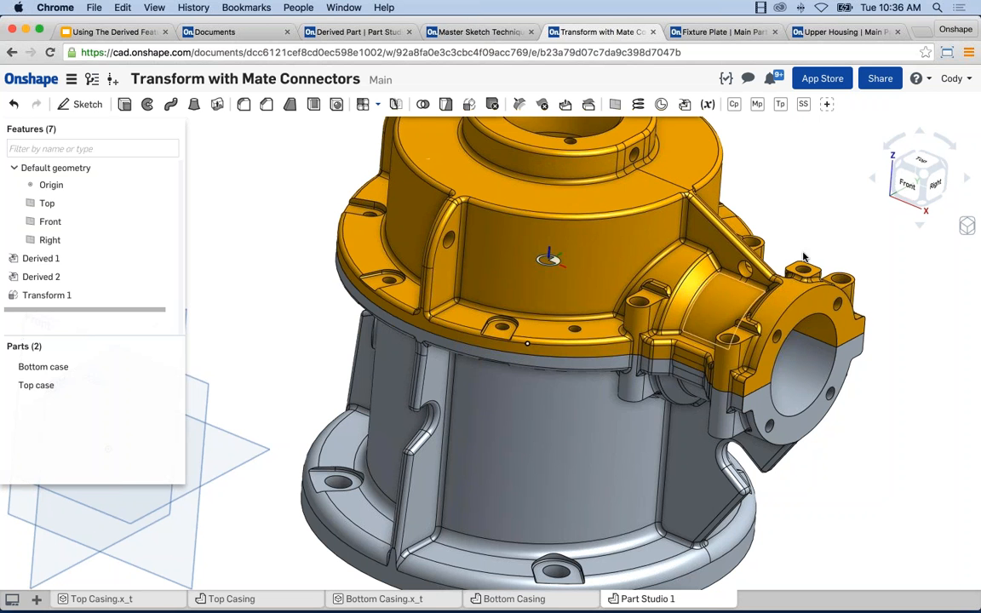
scroll(810, 348, down, 1)
scroll(821, 379, up, 10)
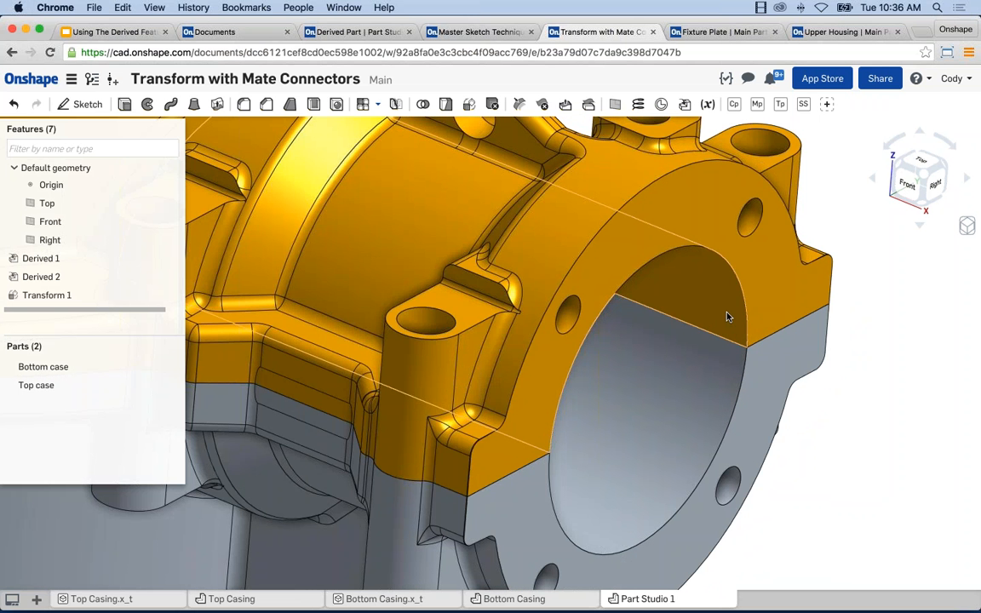
scroll(723, 316, down, 10)
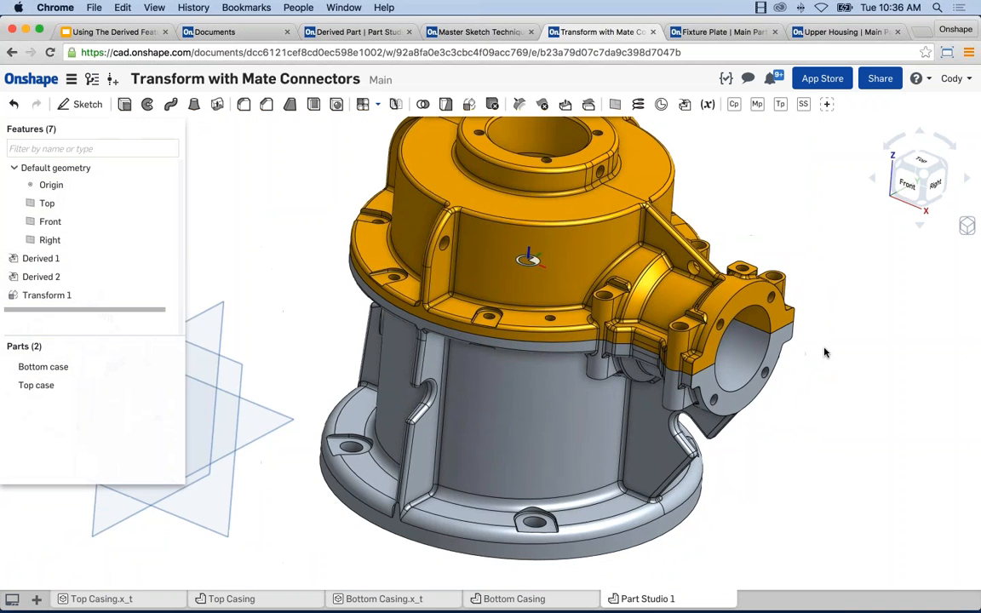
middle_drag(824, 352, 804, 378)
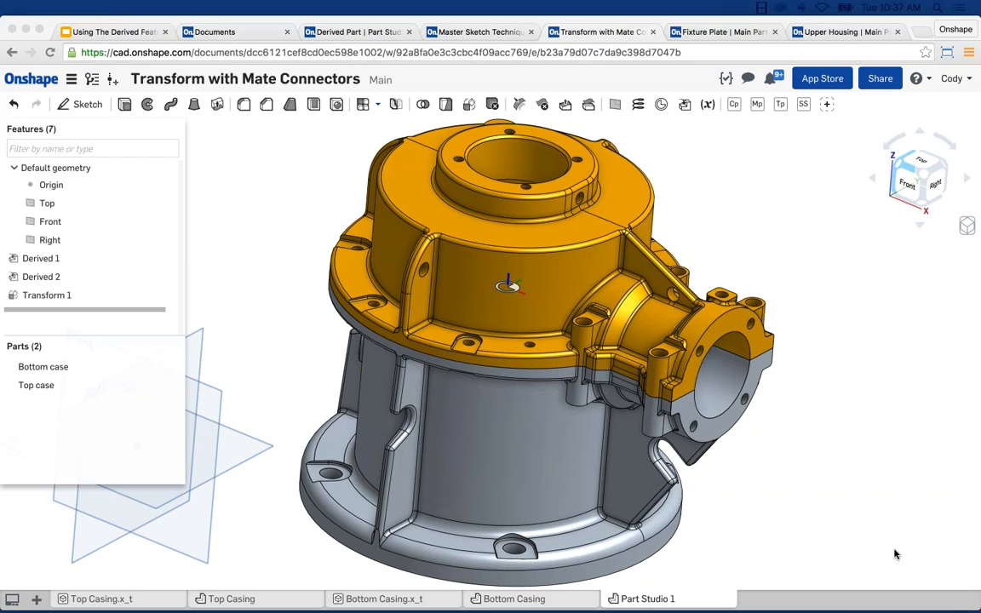
right_click(647, 599)
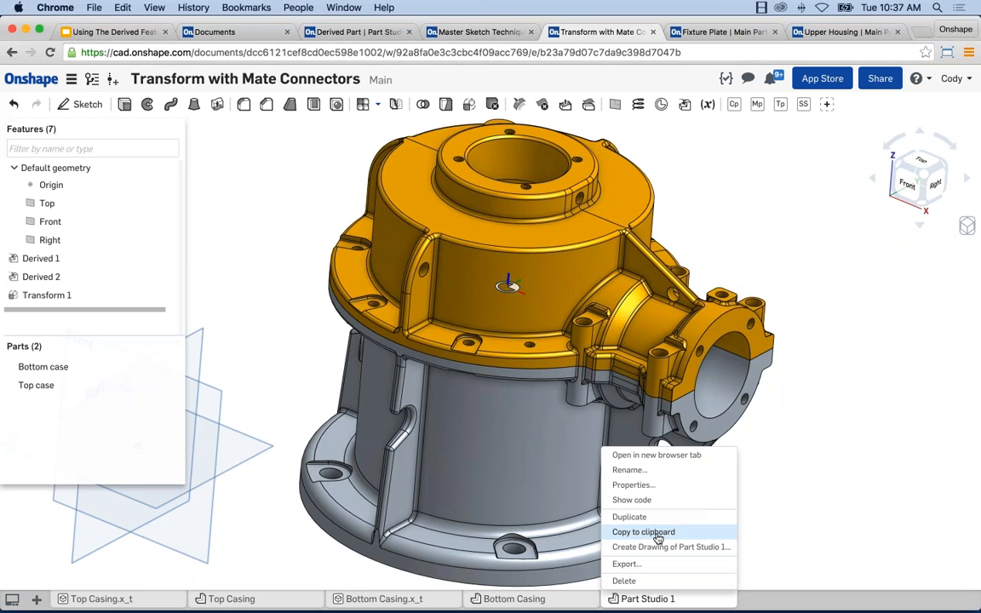
click(847, 453)
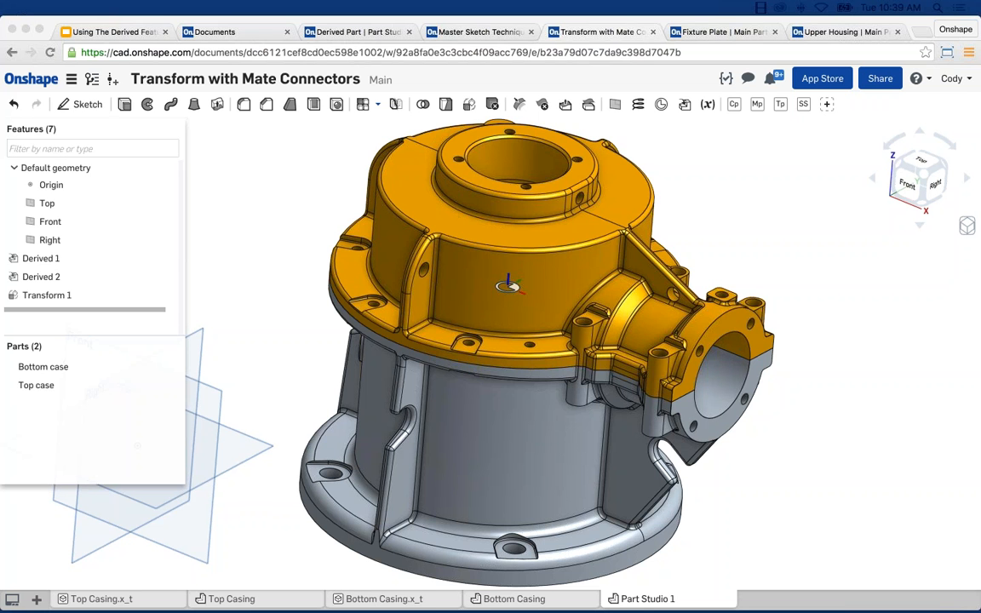
middle_drag(734, 225, 720, 230)
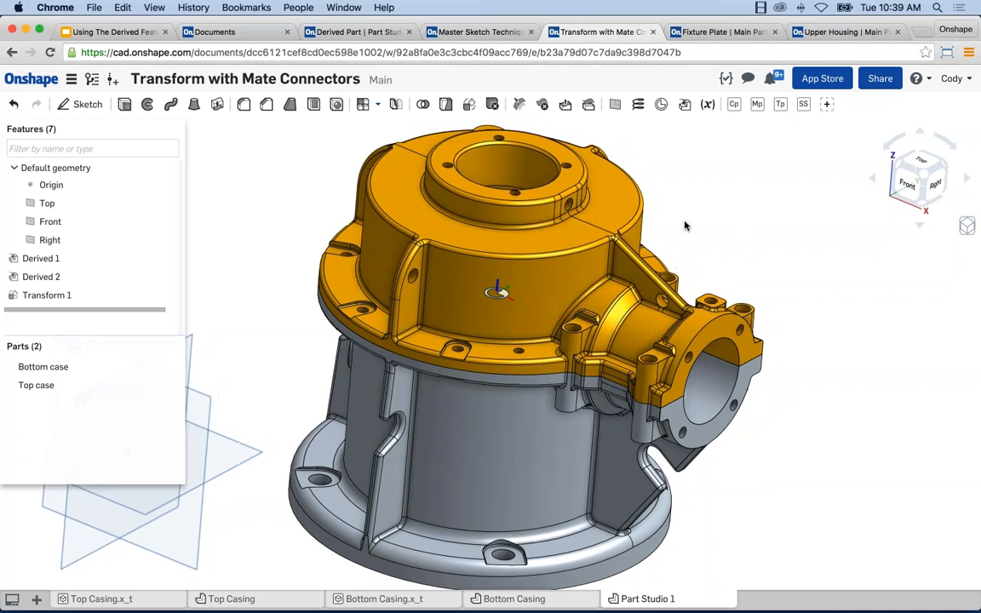
scroll(617, 192, up, 5)
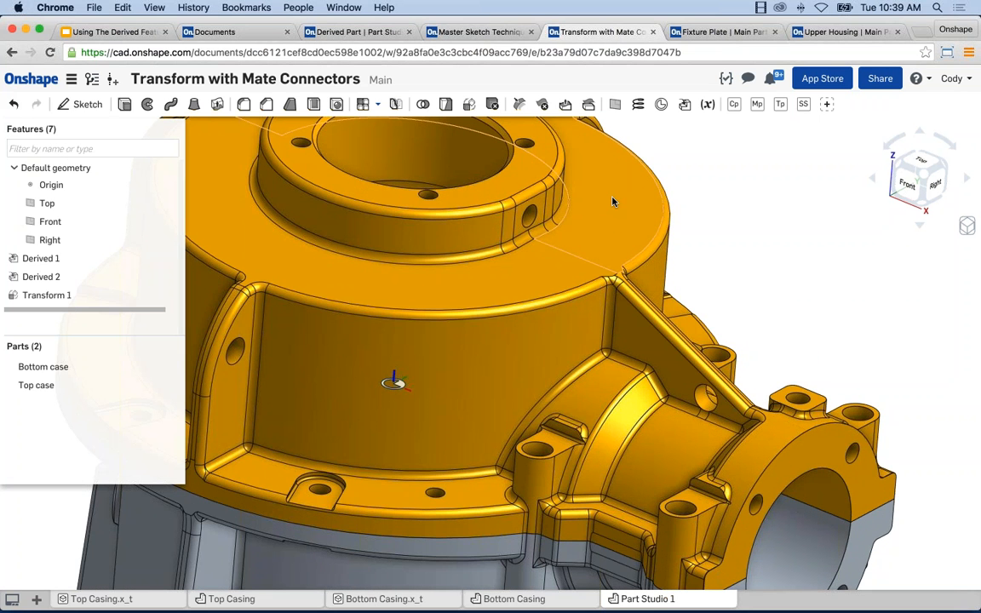
scroll(612, 201, down, 3)
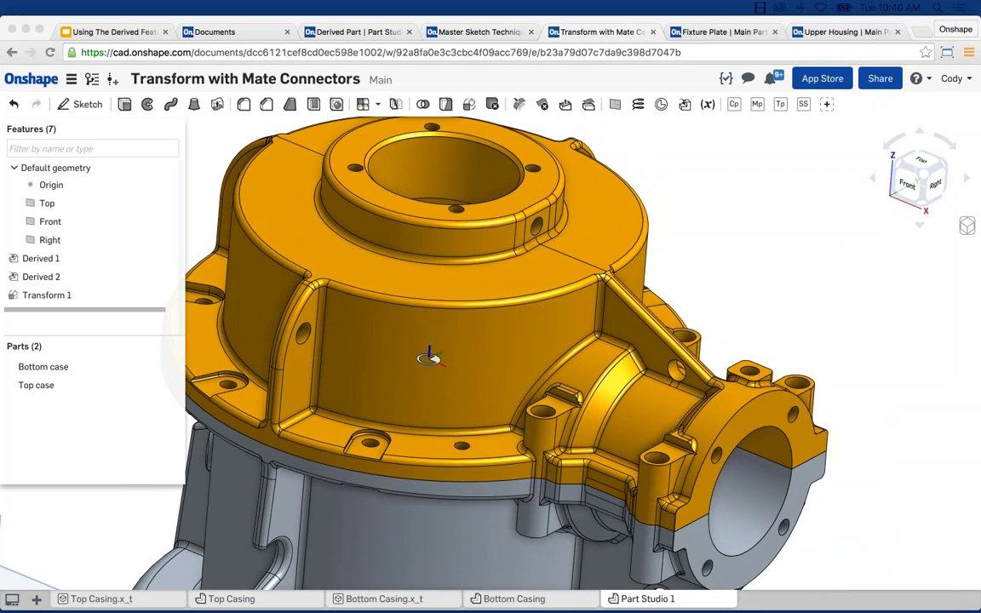
click(720, 261)
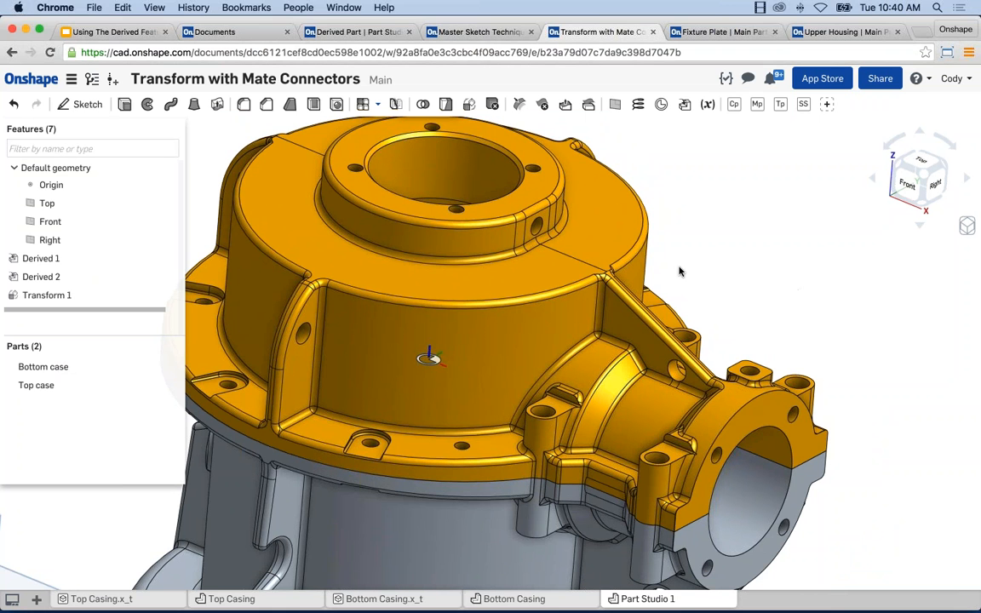
scroll(609, 255, down, 2)
scroll(610, 273, down, 2)
scroll(609, 272, down, 1)
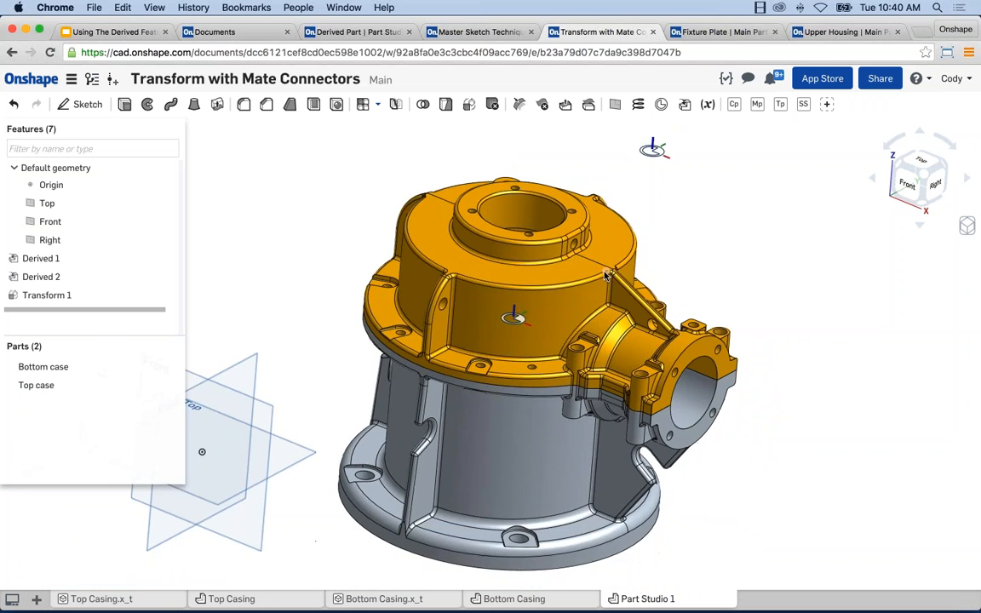
mouse_move(443, 338)
right_down()
mouse_move(447, 325)
mouse_move(400, 329)
mouse_move(460, 329)
right_up()
scroll(562, 279, up, 2)
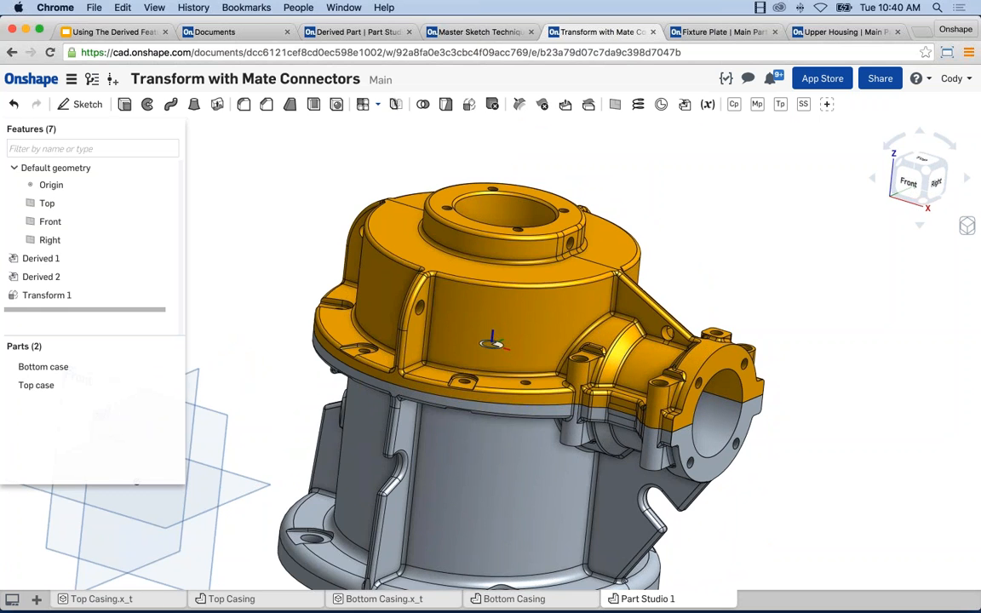
key(super+Tab)
scroll(819, 279, down, 2)
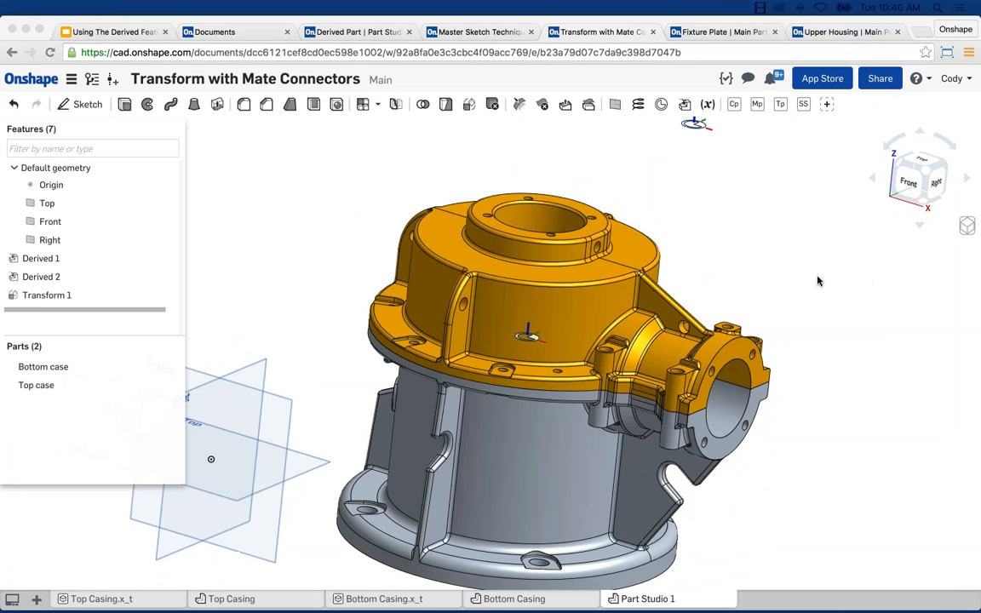
Join the Bottom case and the Top case into one part with a Boolean union
click(375, 175)
right_drag(394, 180, 387, 201)
scroll(388, 174, down, 1)
click(422, 105)
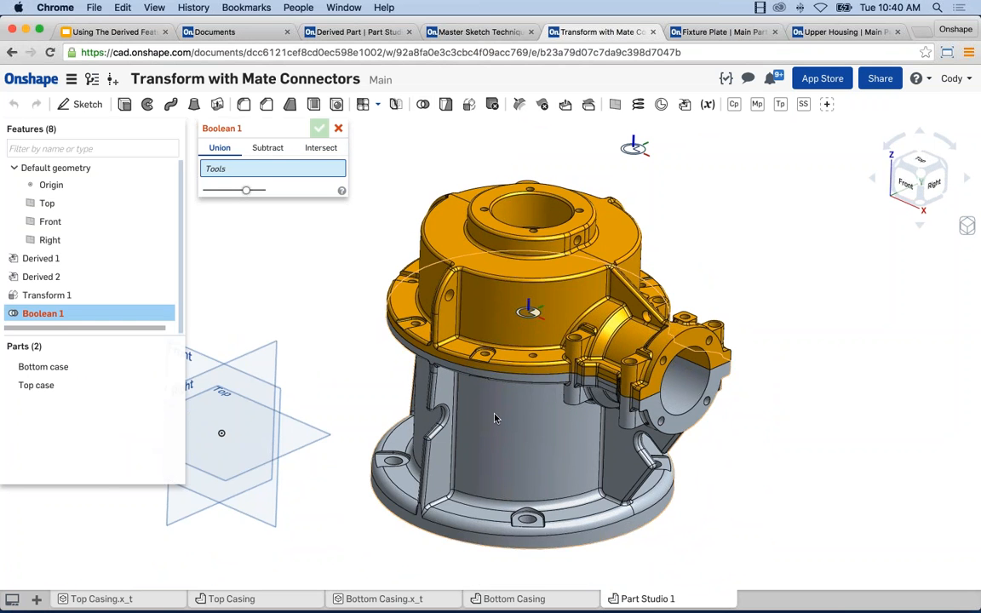
click(445, 371)
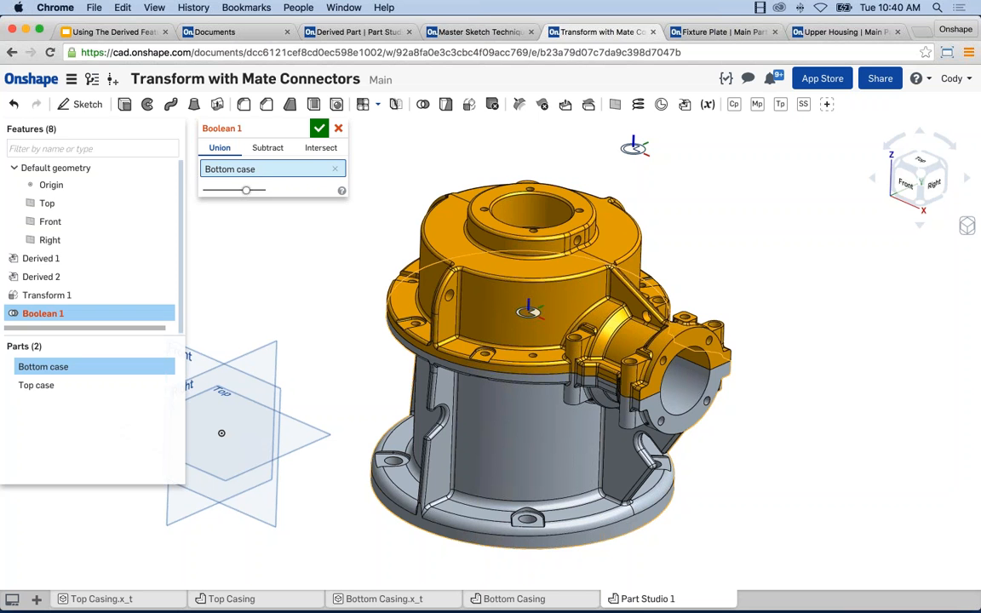
click(496, 413)
click(495, 413)
click(488, 299)
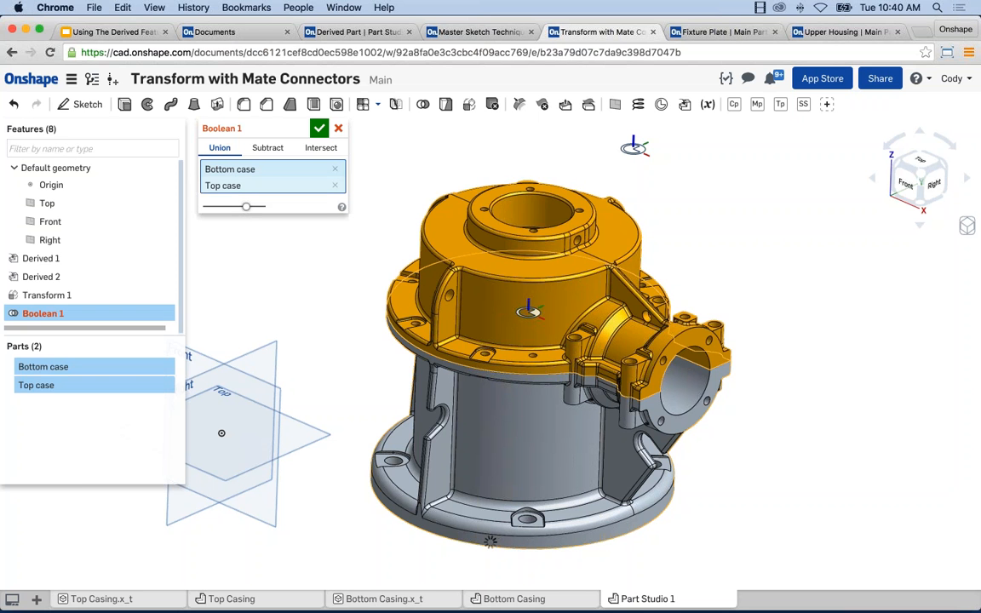
click(329, 149)
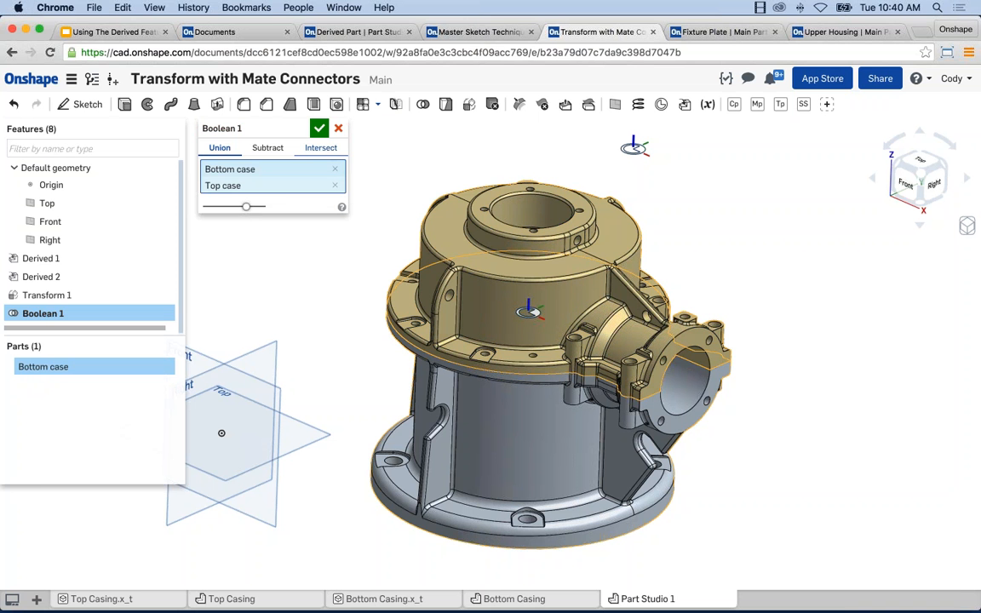
key(Return)
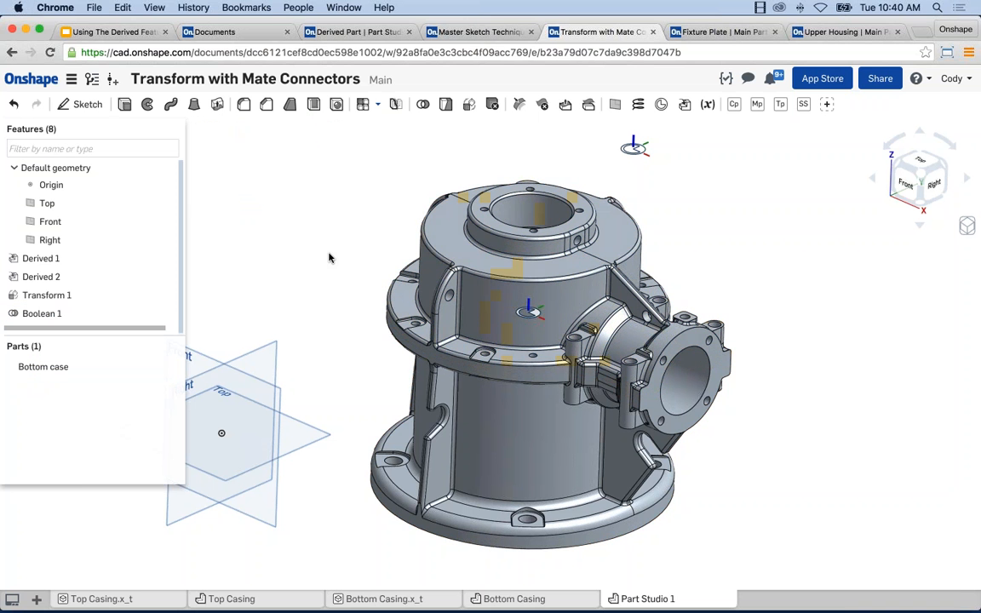
Undo the Boolean union of the two casings
click(84, 368)
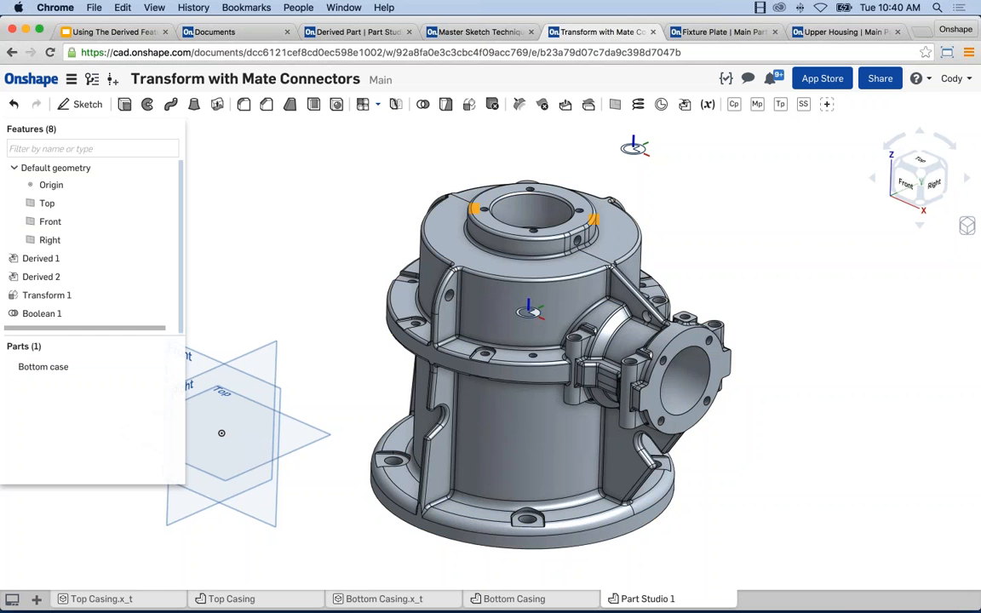
key(ctrl+z)
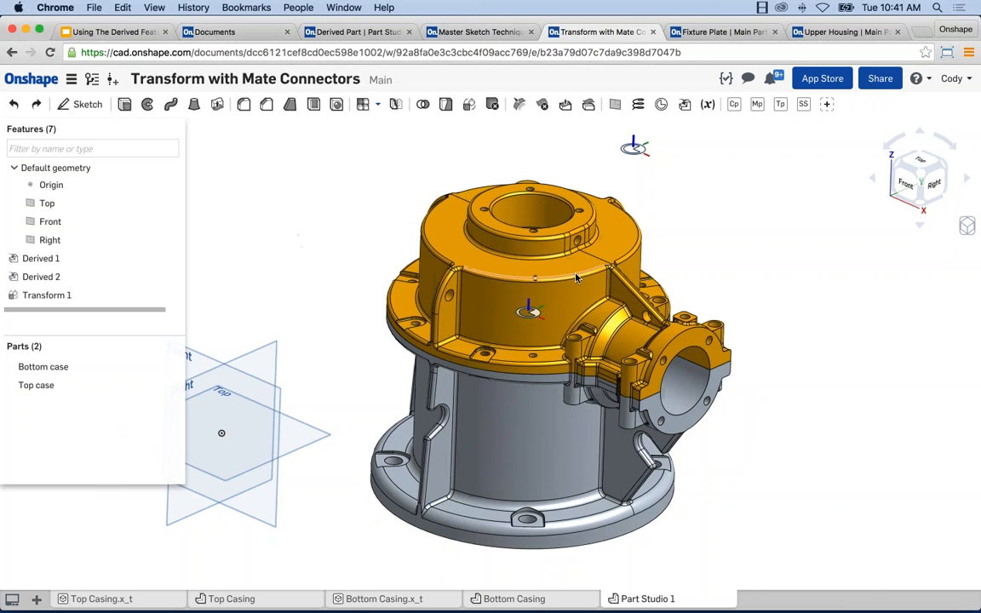
scroll(553, 270, up, 5)
scroll(553, 270, down, 4)
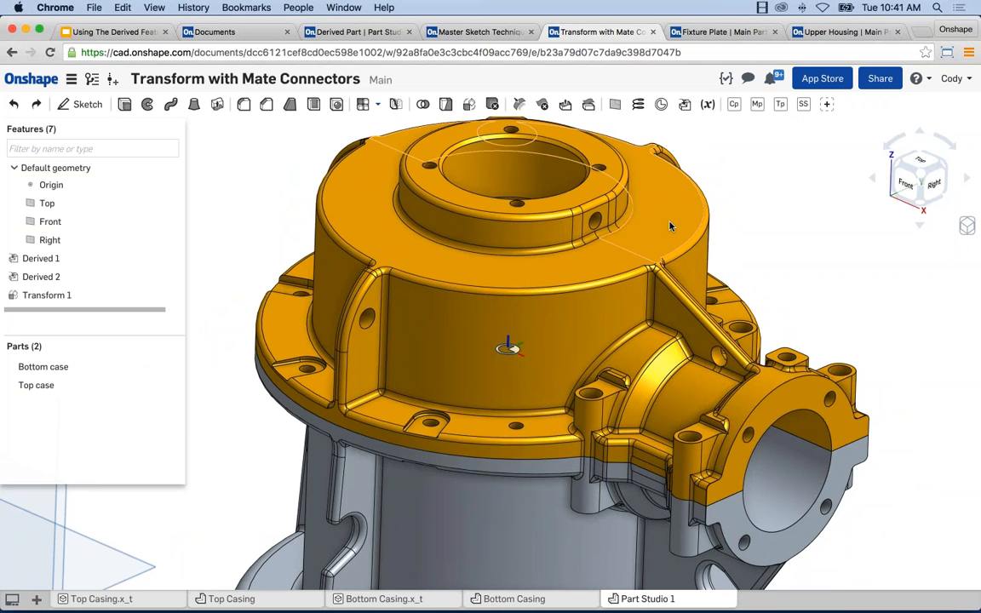
scroll(664, 230, down, 3)
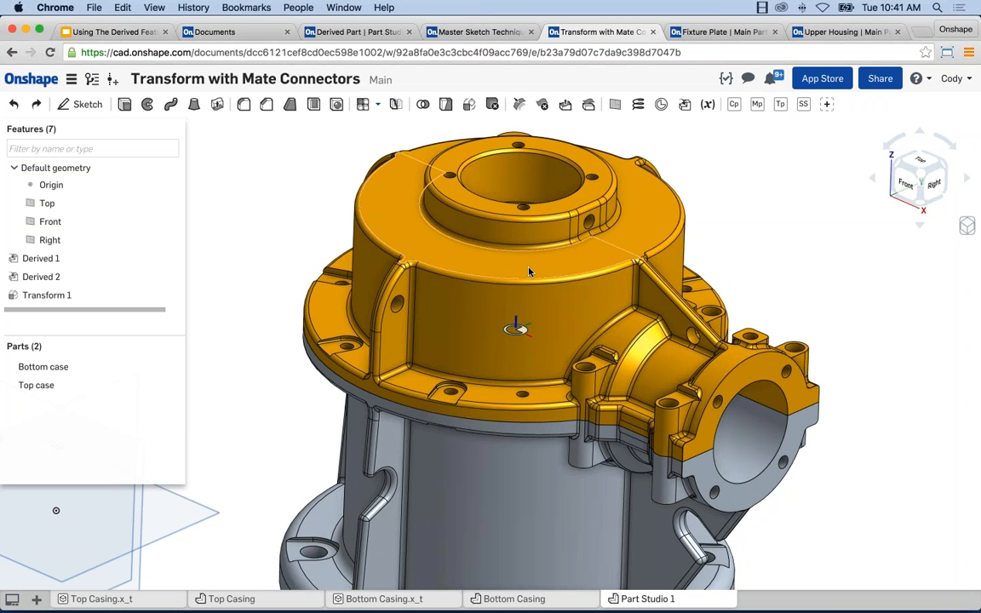
scroll(721, 242, down, 5)
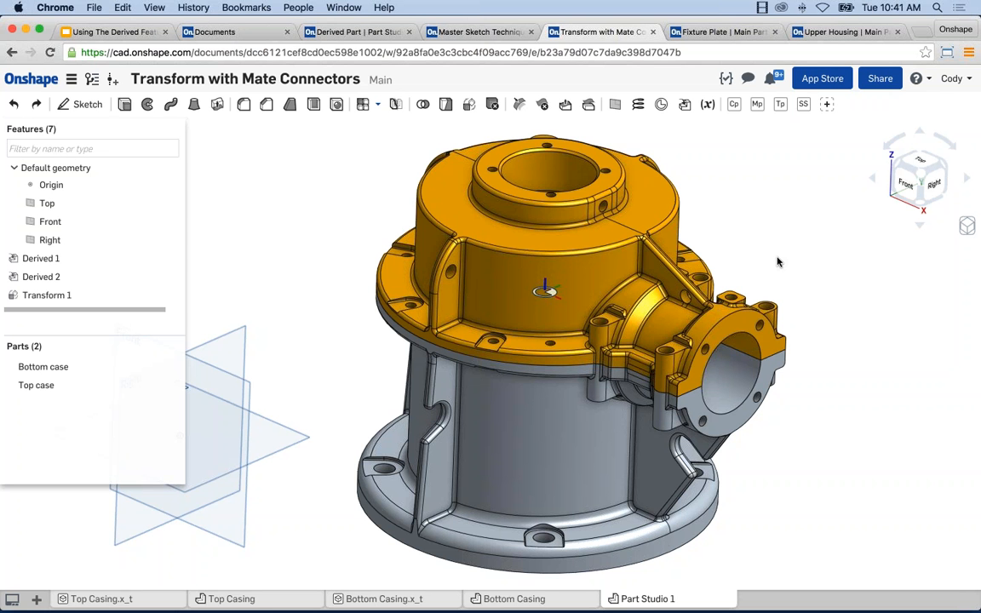
Switch to the Google Slides presentation and present the "Linked Documents and Derived Features" slide full screen
click(126, 35)
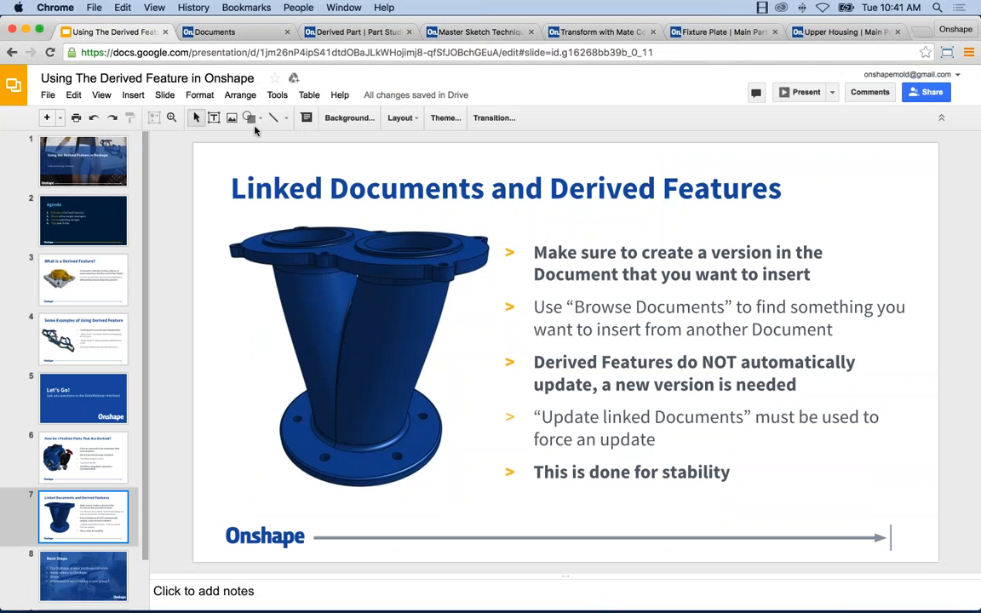
click(806, 93)
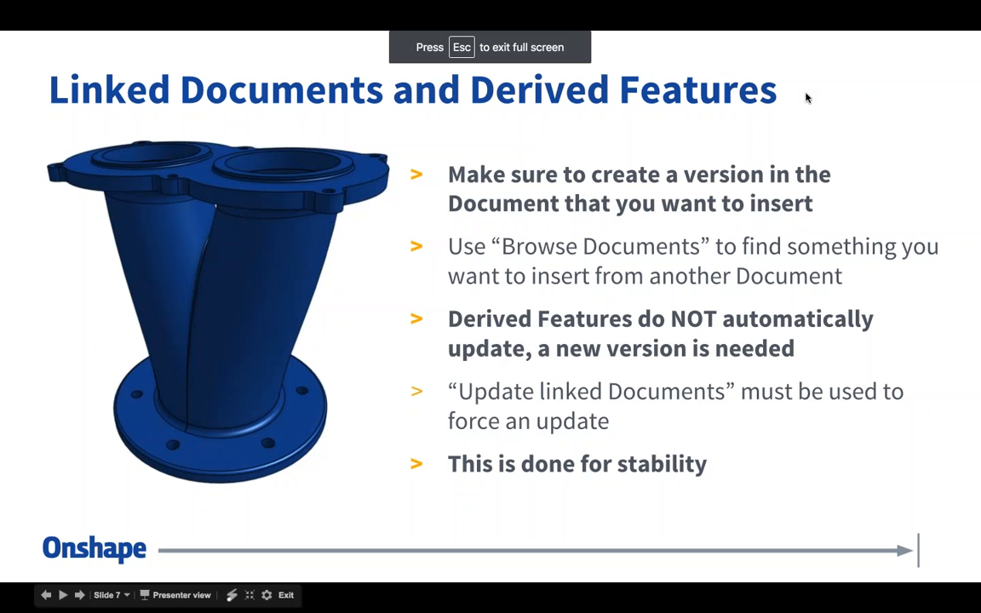
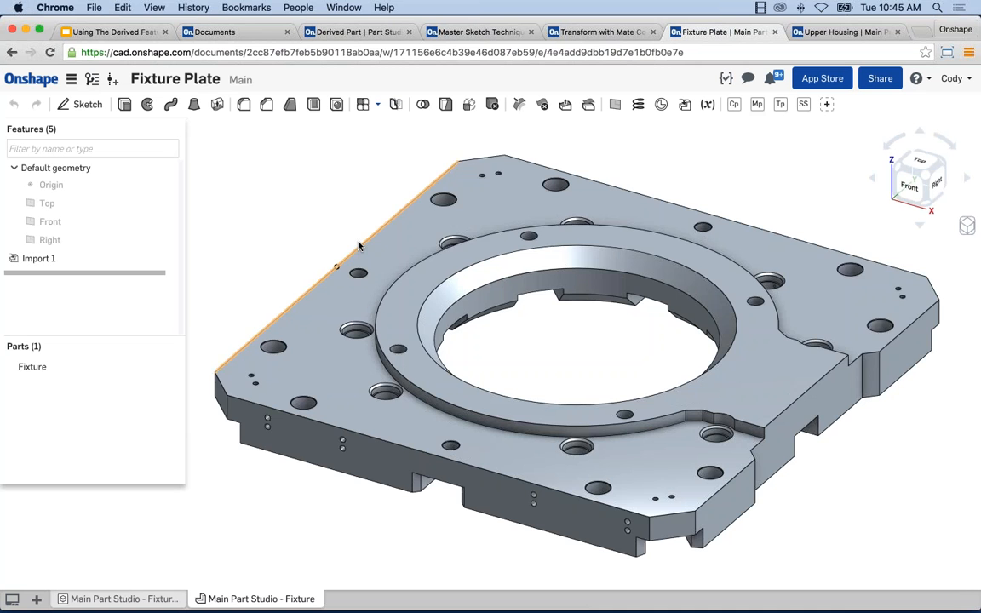
Look over the fixture in the Fixture Plate document and the upper casting in the Upper Housing document
middle_drag(358, 244, 359, 255)
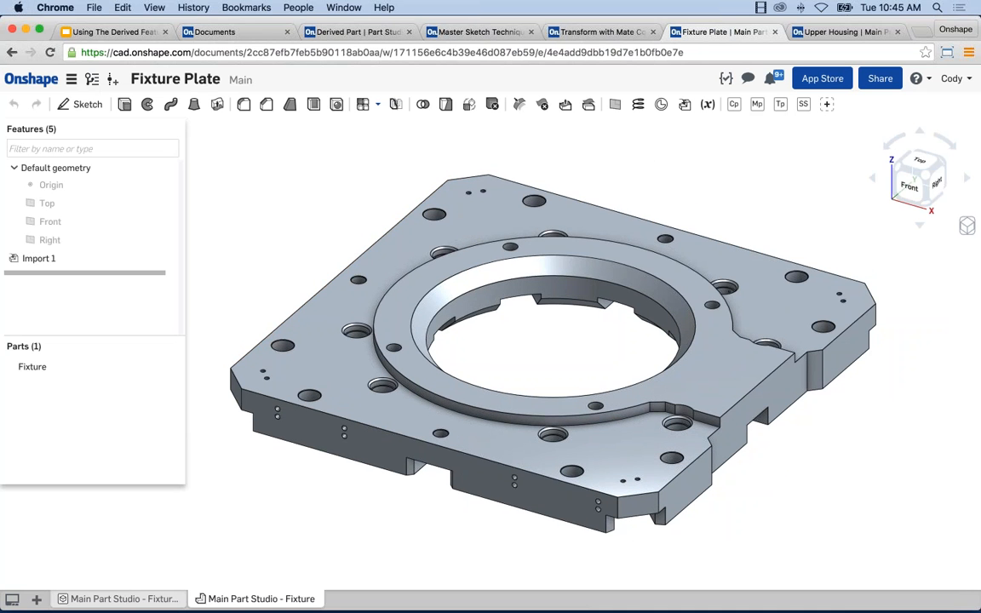
key(ctrl+Tab)
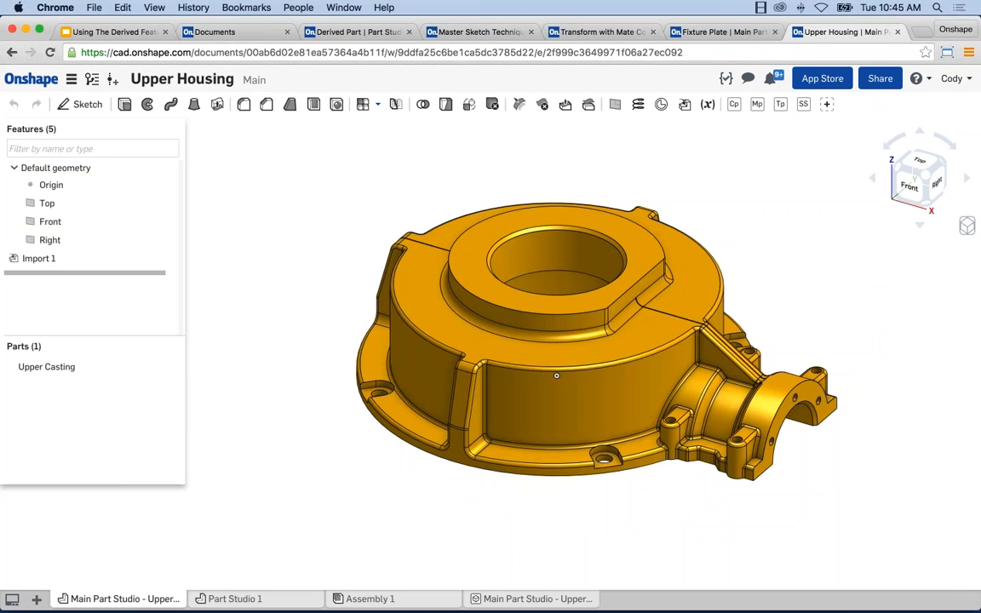
mouse_move(727, 230)
middle_down()
mouse_move(719, 213)
mouse_move(723, 222)
middle_up()
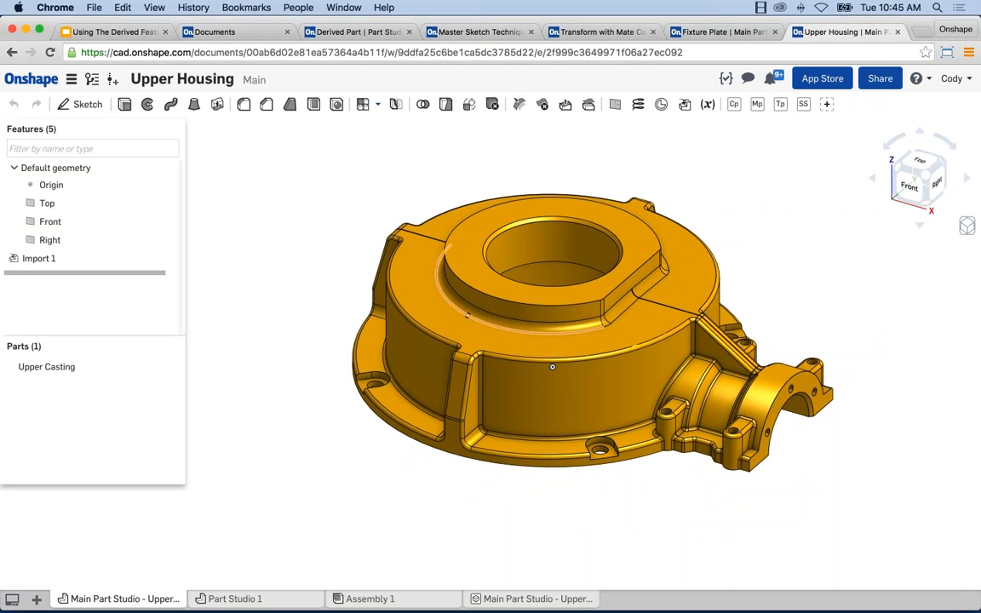
key(ctrl+shift+Tab)
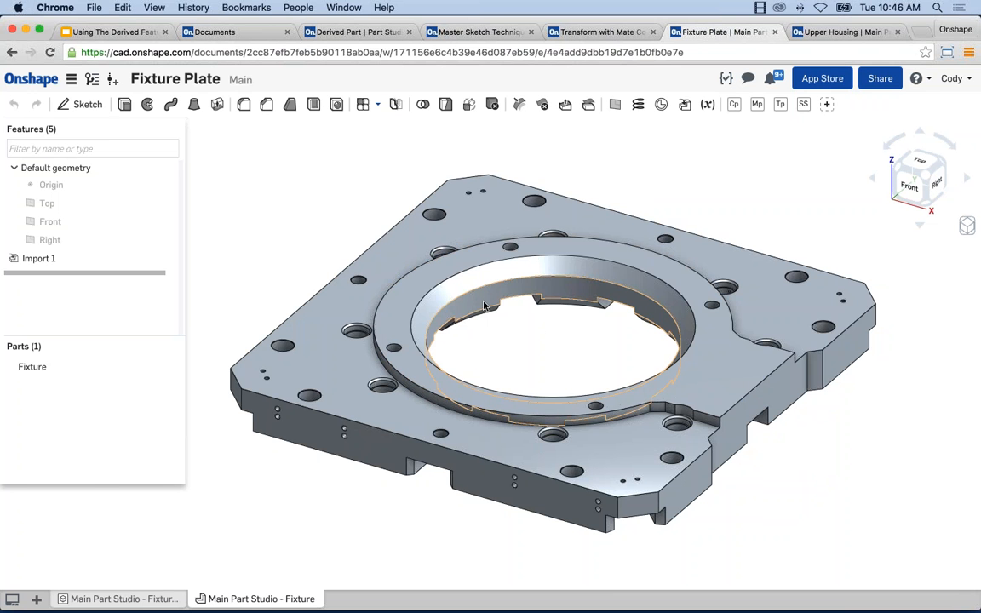
scroll(518, 324, down, 1)
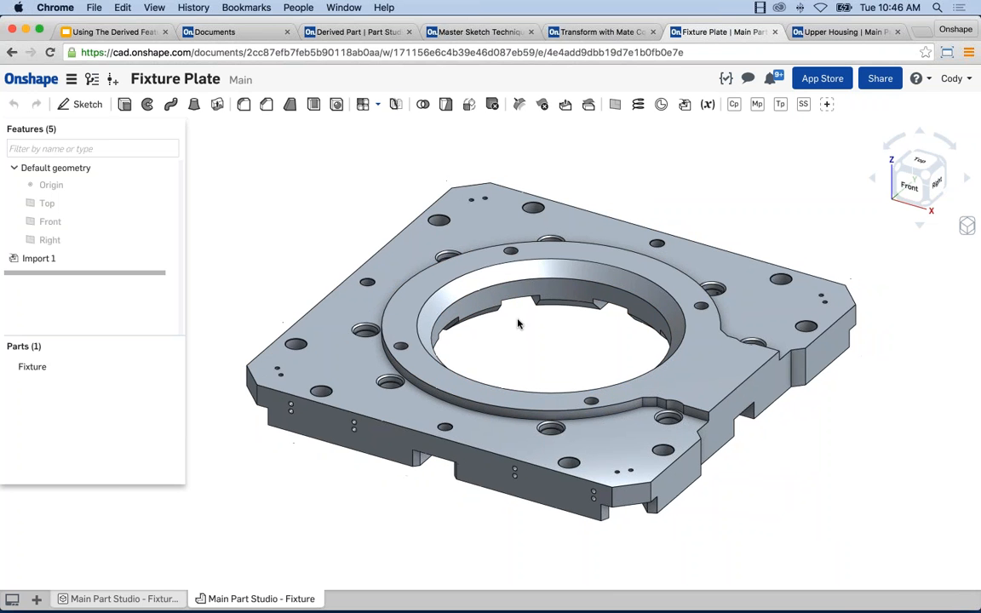
scroll(518, 324, down, 1)
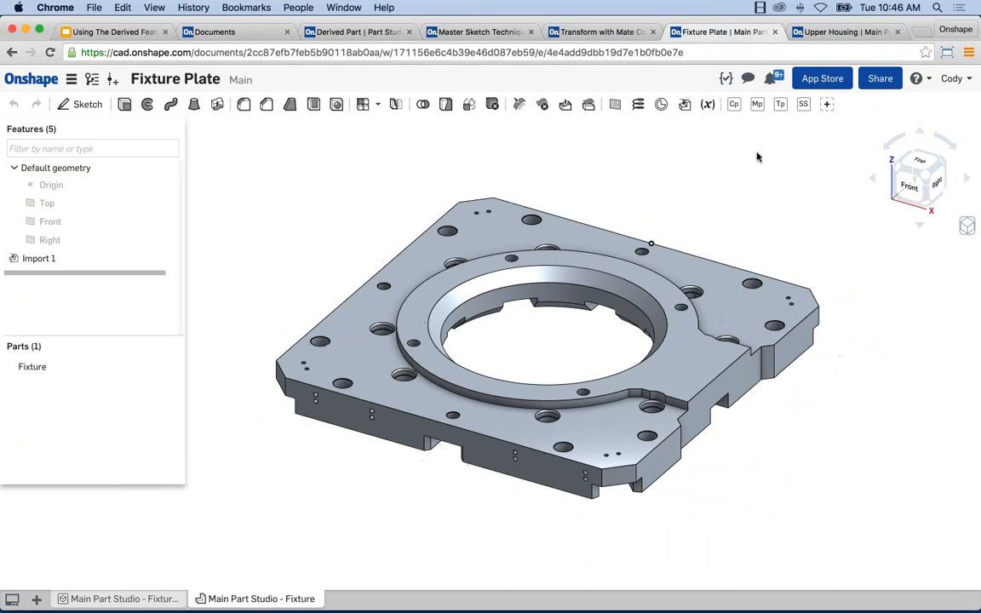
Try to derive the fixture into the Upper Housing part studio from the Fixture Plate document in My documents
click(832, 32)
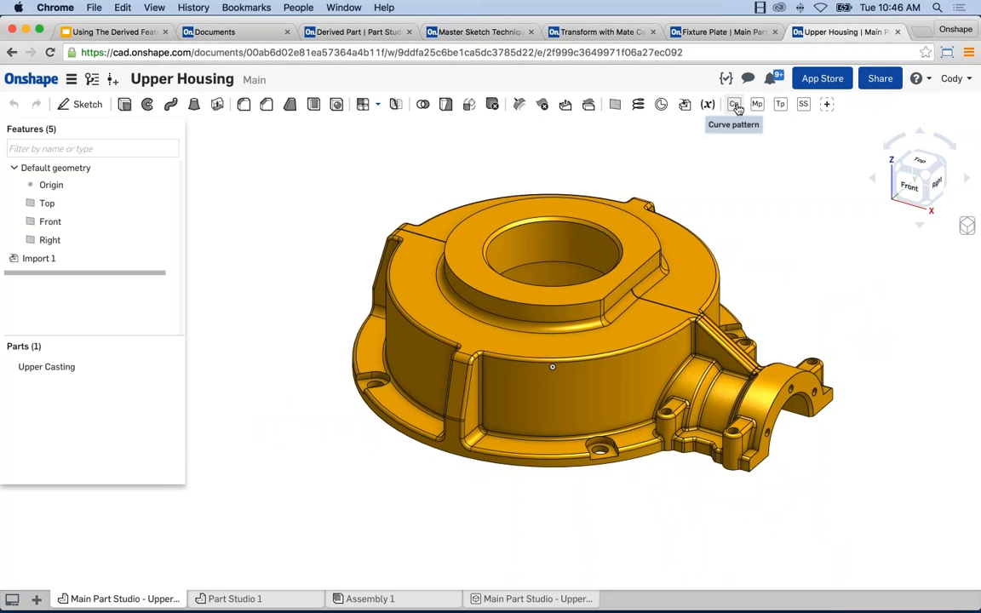
middle_drag(697, 172, 702, 164)
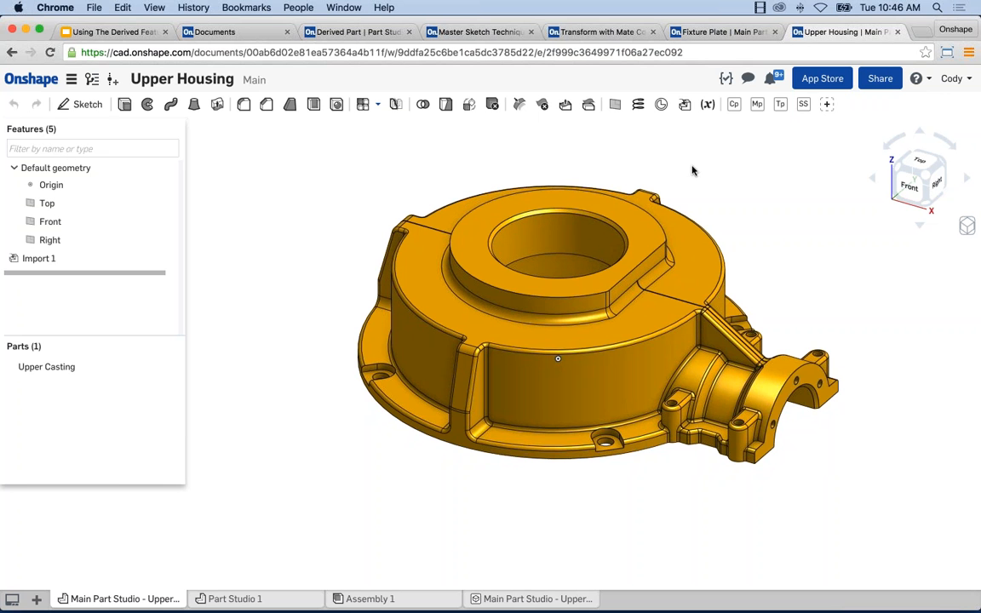
click(685, 105)
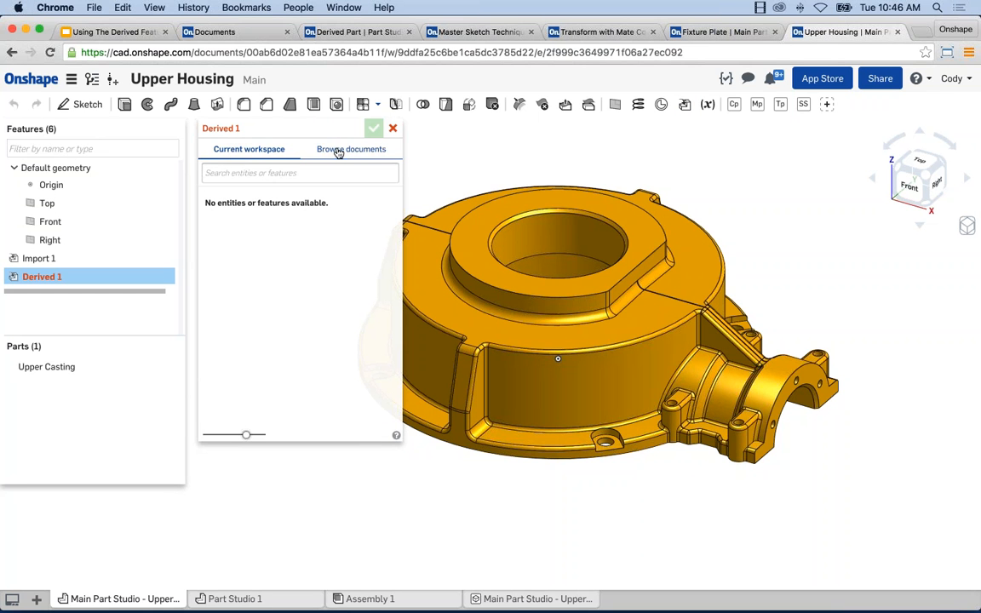
click(332, 151)
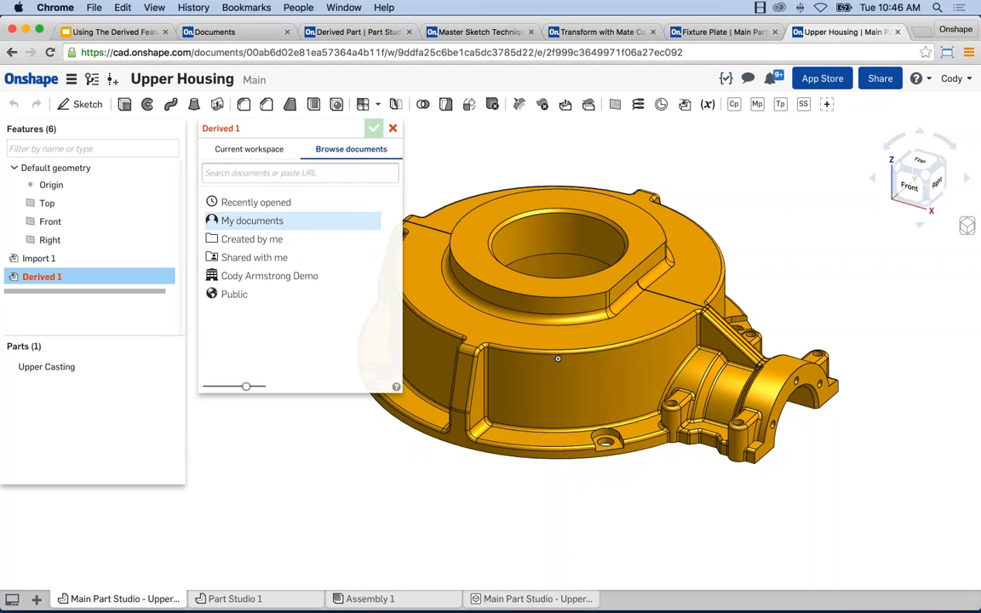
click(252, 220)
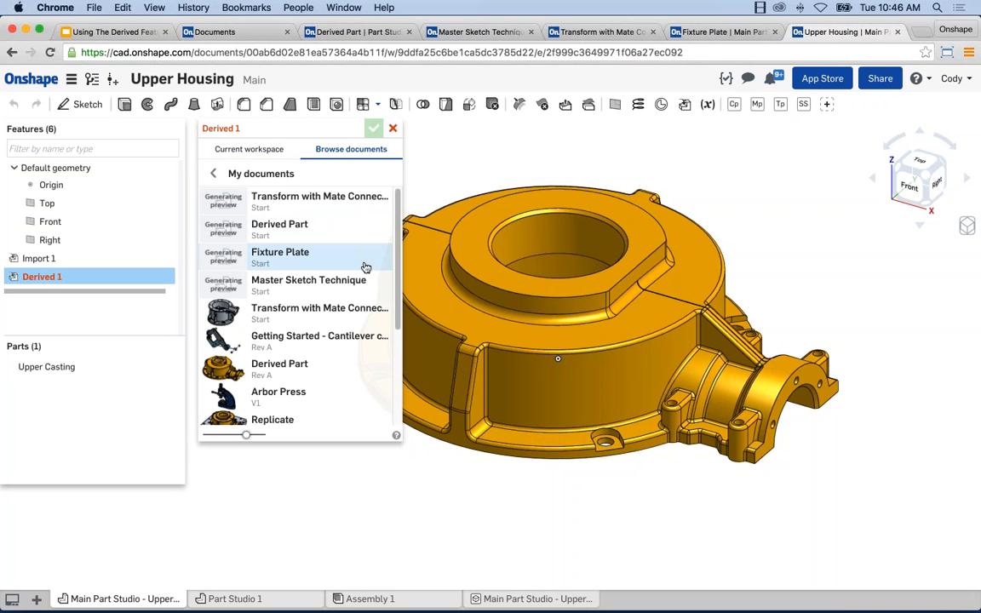
click(270, 255)
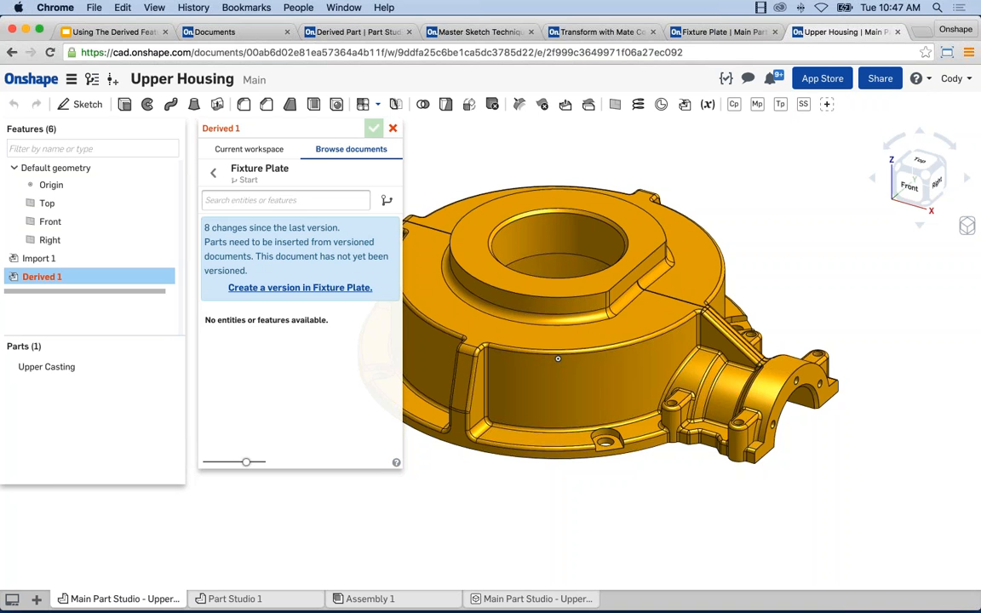
click(393, 128)
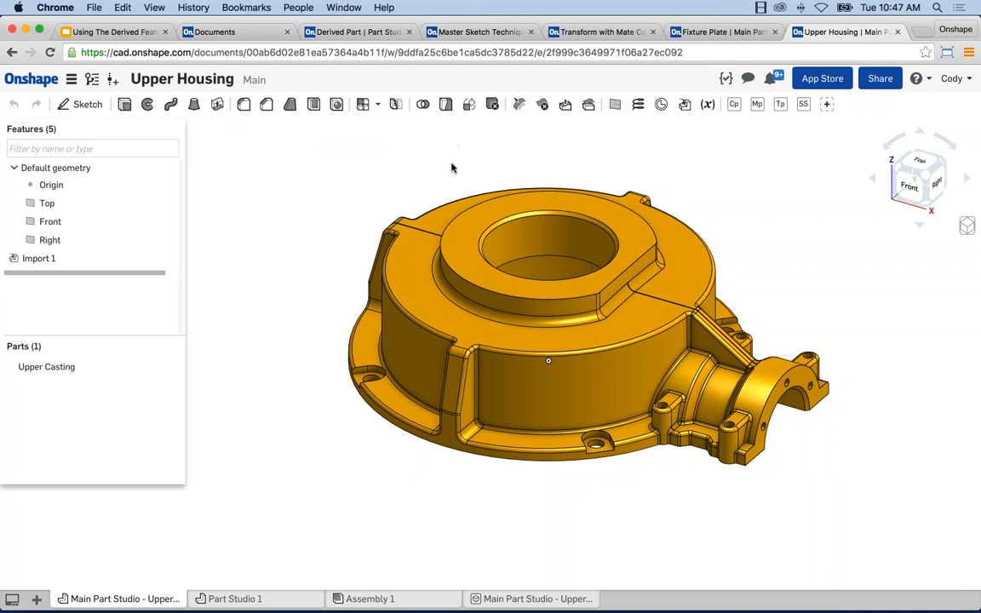
Create version V1 of the Fixture Plate document from its Main workspace
click(719, 31)
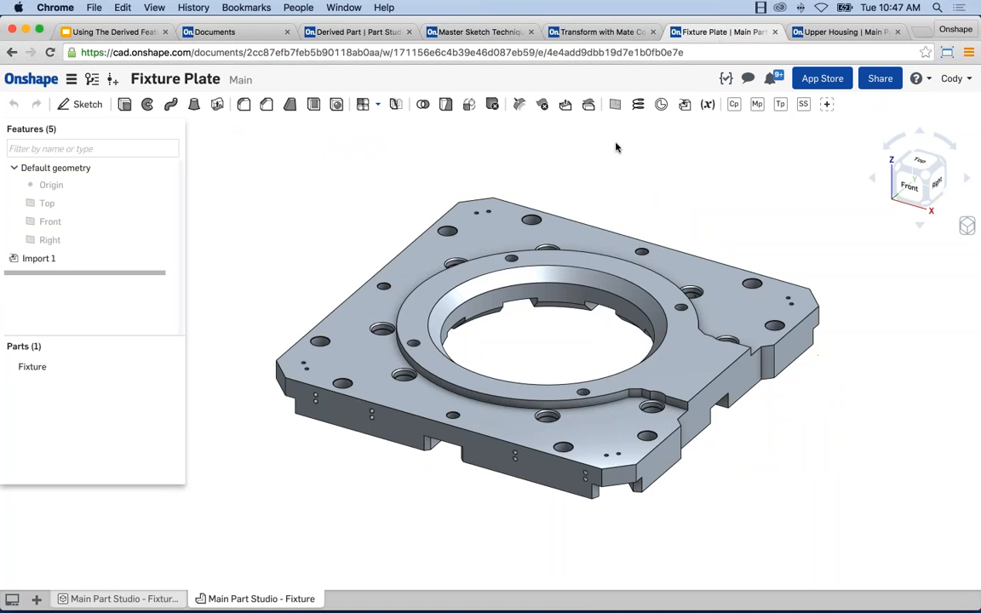
middle_drag(603, 157, 597, 151)
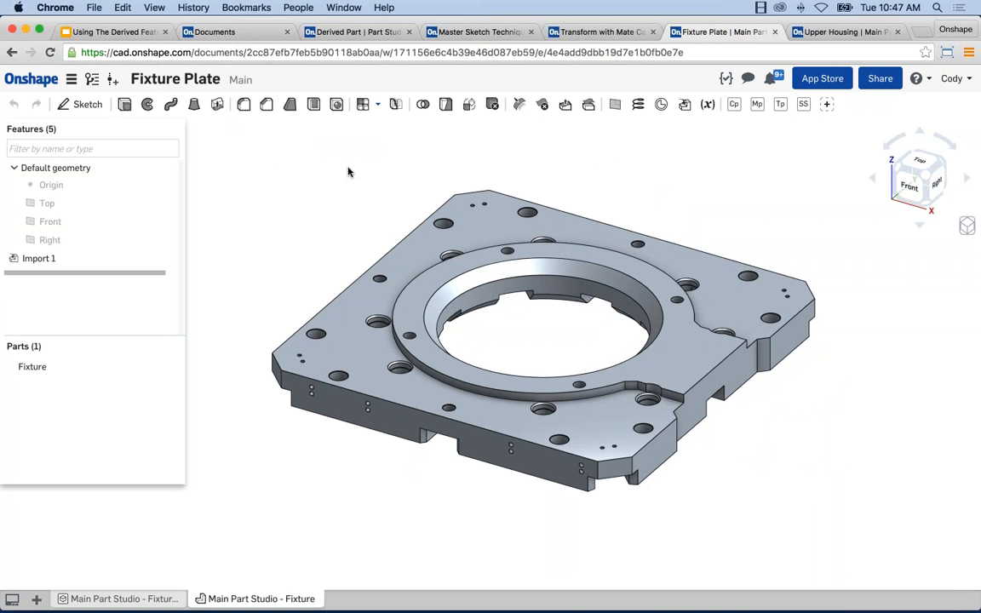
click(115, 82)
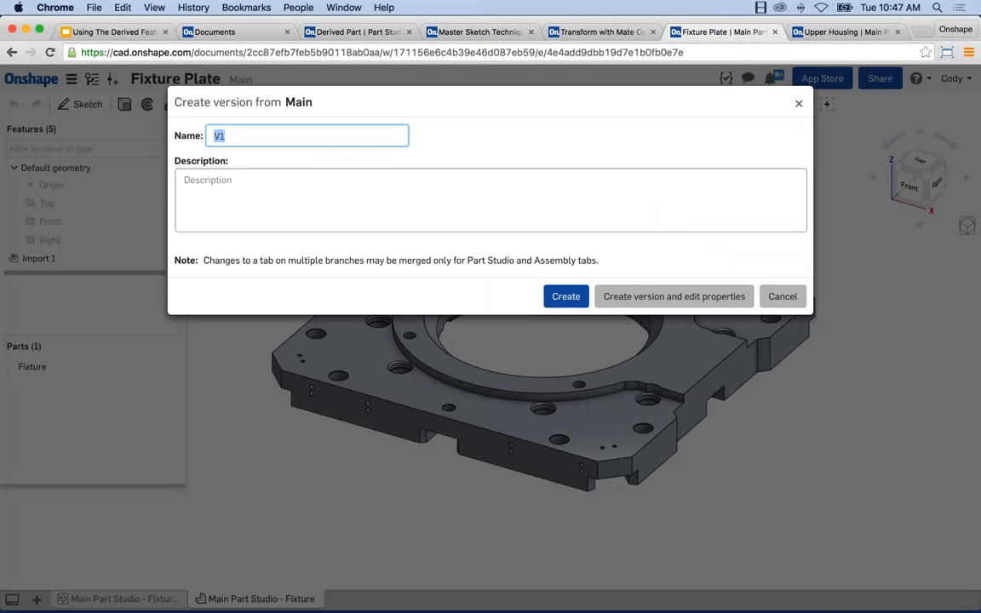
click(565, 297)
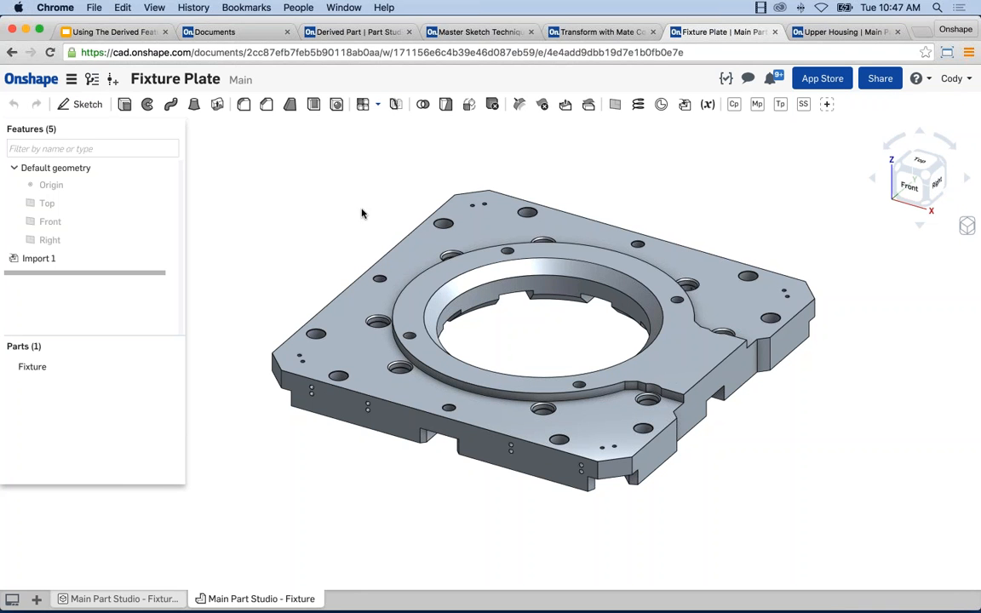
middle_drag(365, 211, 367, 206)
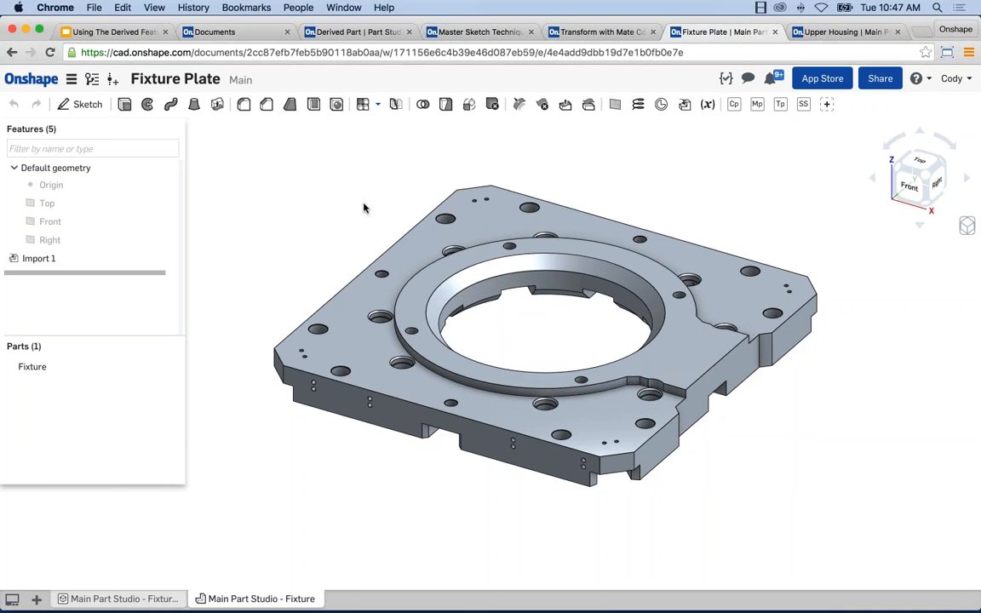
Derive the Fixture part into the Upper Housing part studio from version V1 of the Fixture Plate document in My documents
click(834, 32)
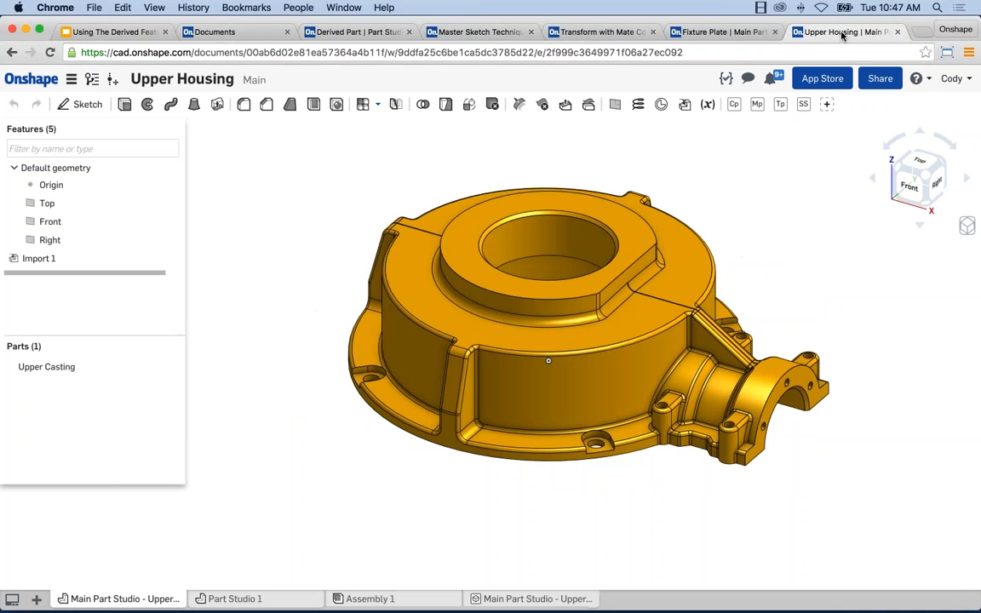
click(684, 104)
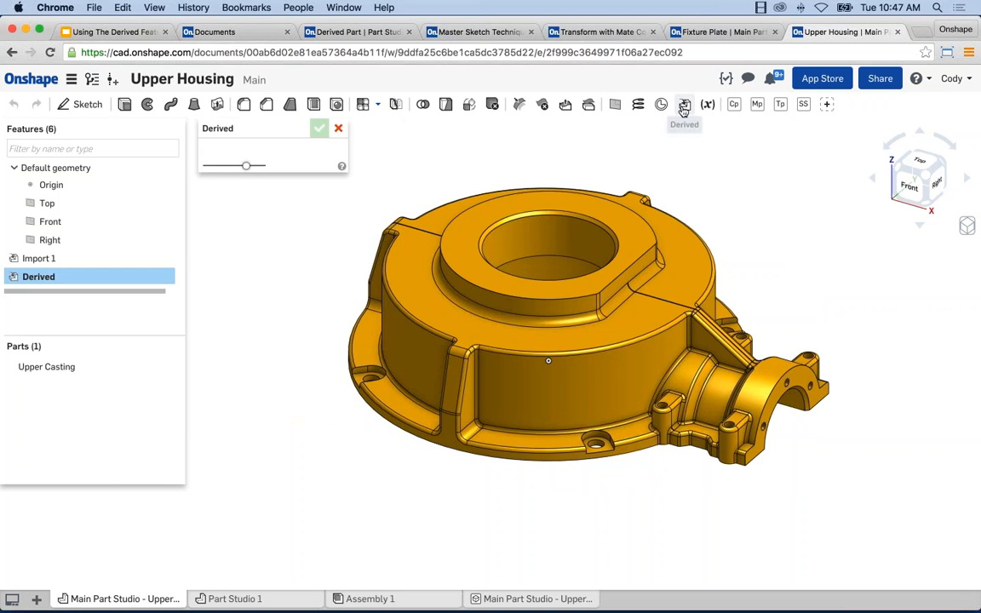
click(342, 151)
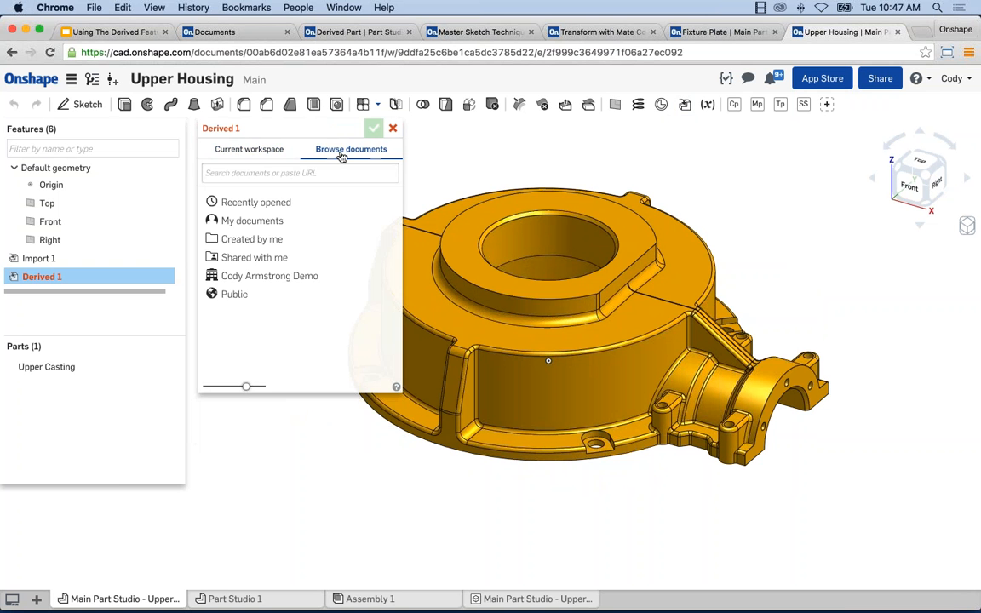
click(248, 220)
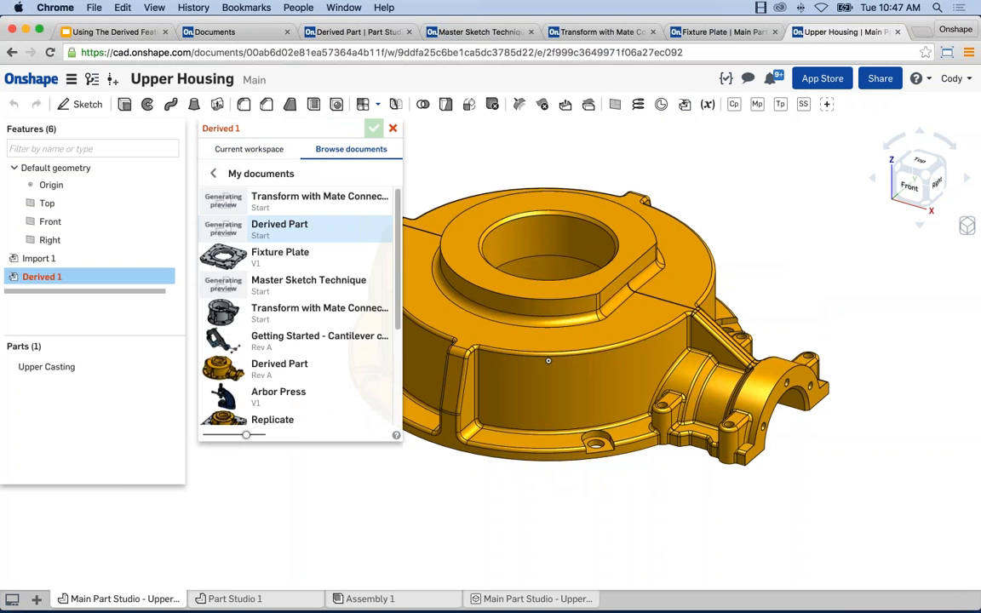
click(228, 253)
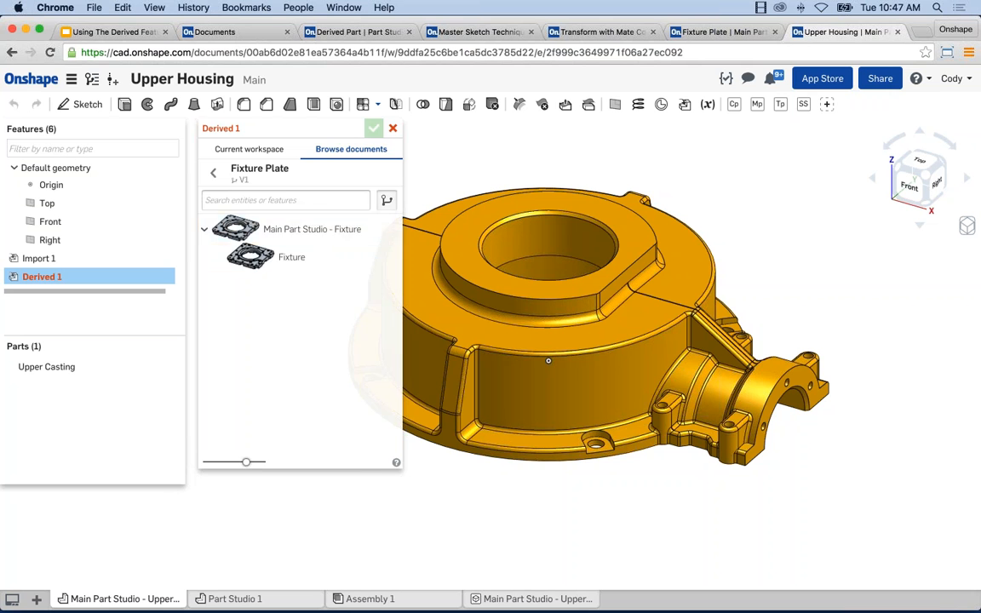
click(386, 200)
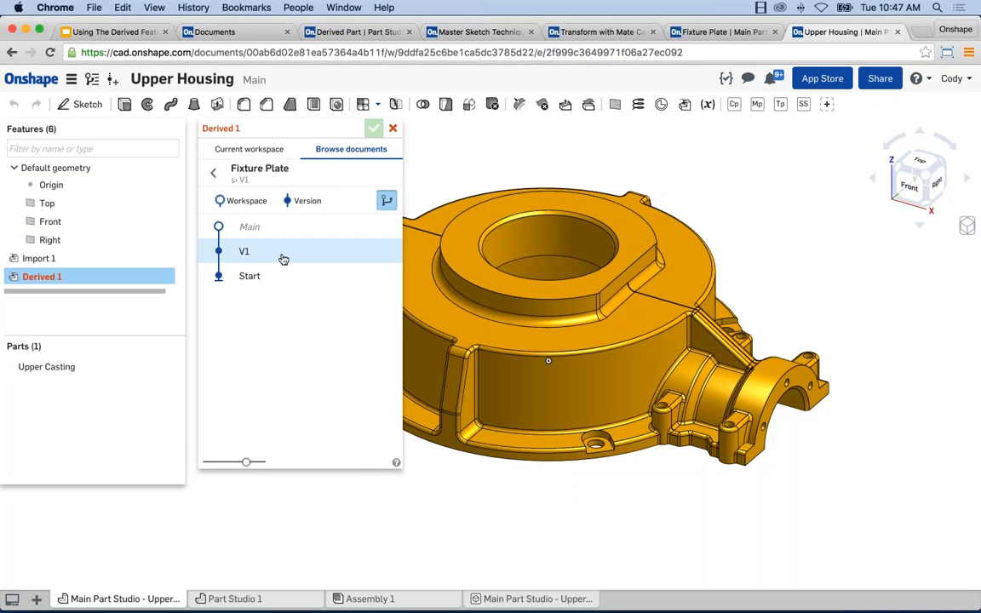
click(244, 252)
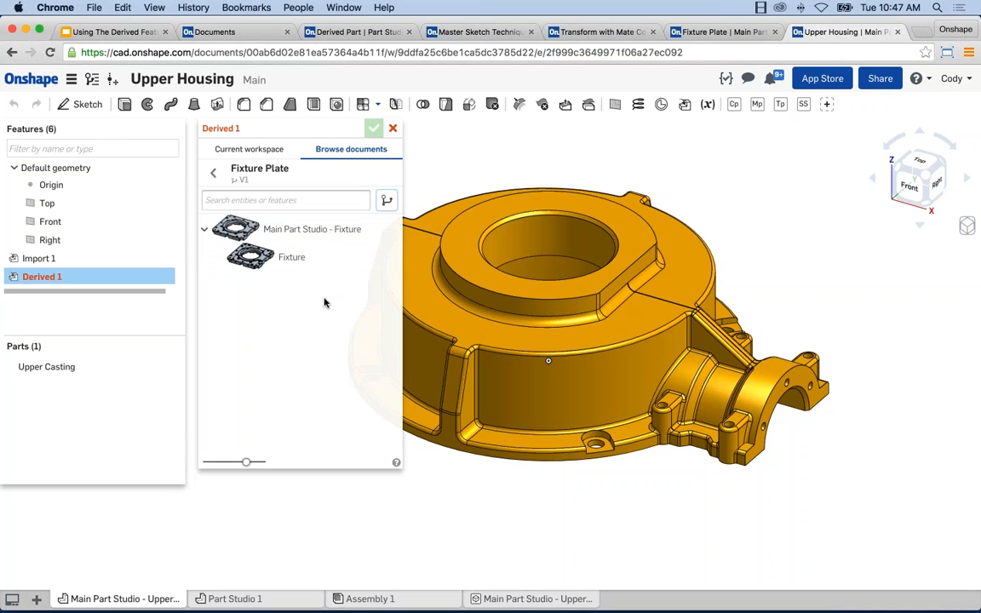
click(281, 256)
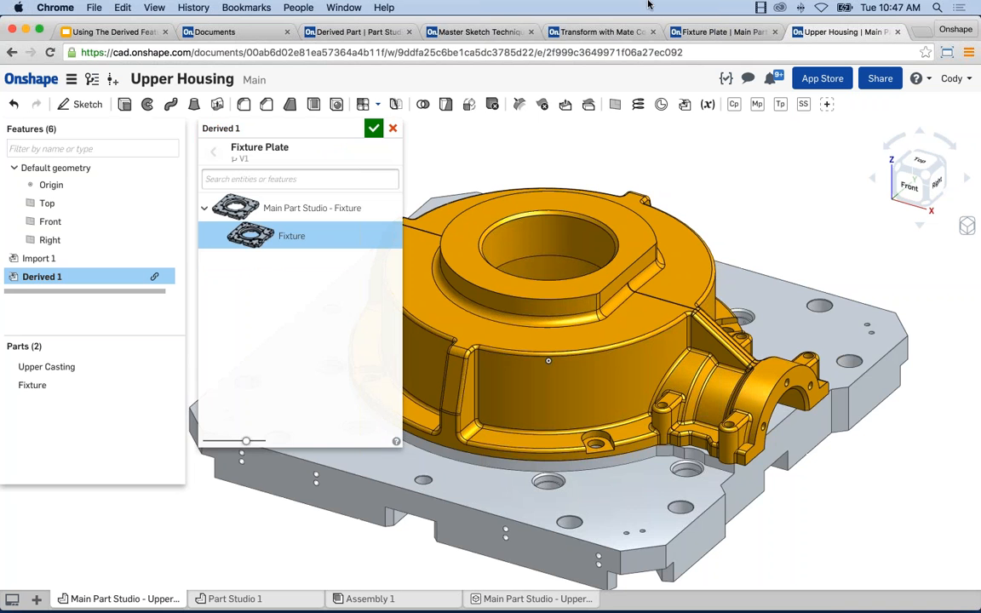
click(373, 128)
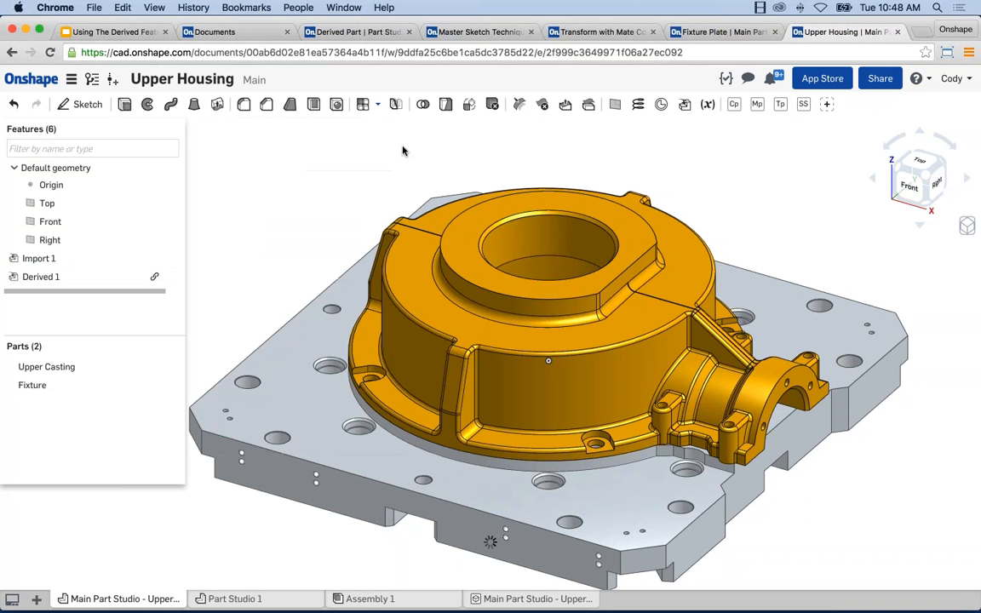
scroll(425, 165, down, 2)
scroll(429, 167, down, 1)
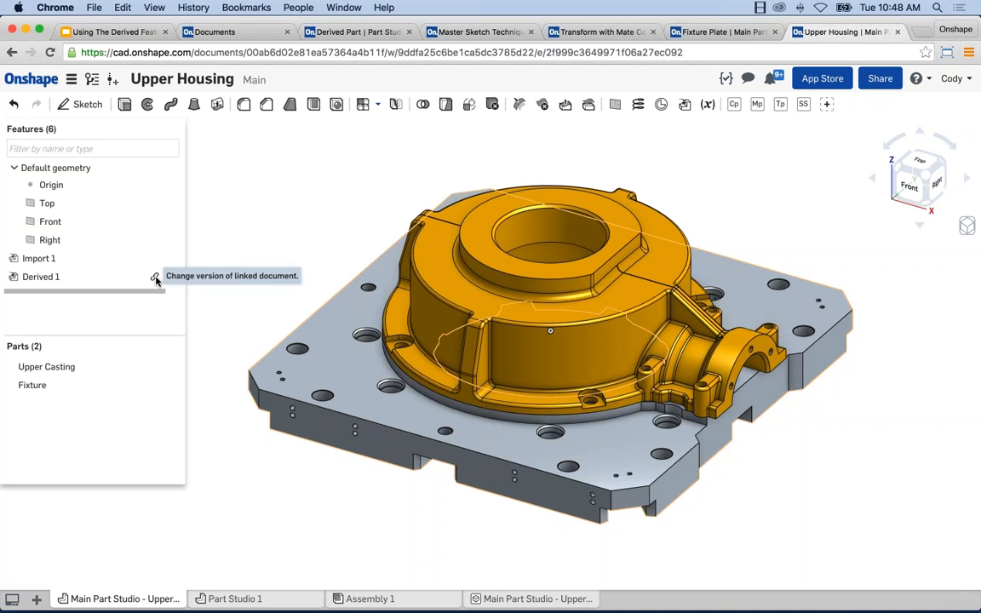
In the Fixture Plate document, create a Hole selection from a stepped hole beside the raised ring, including its matching pattern holes
click(719, 33)
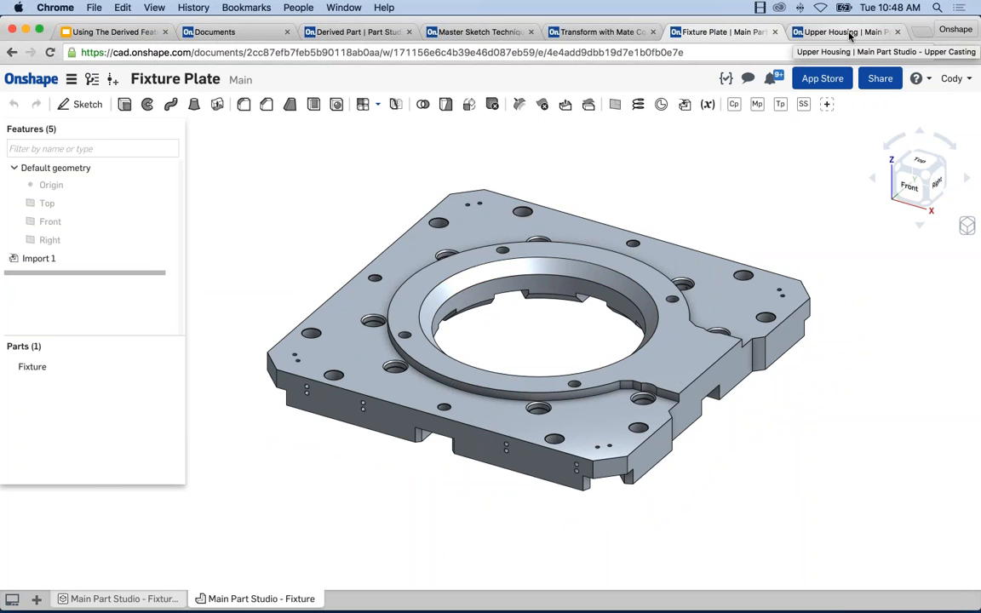
scroll(394, 192, up, 3)
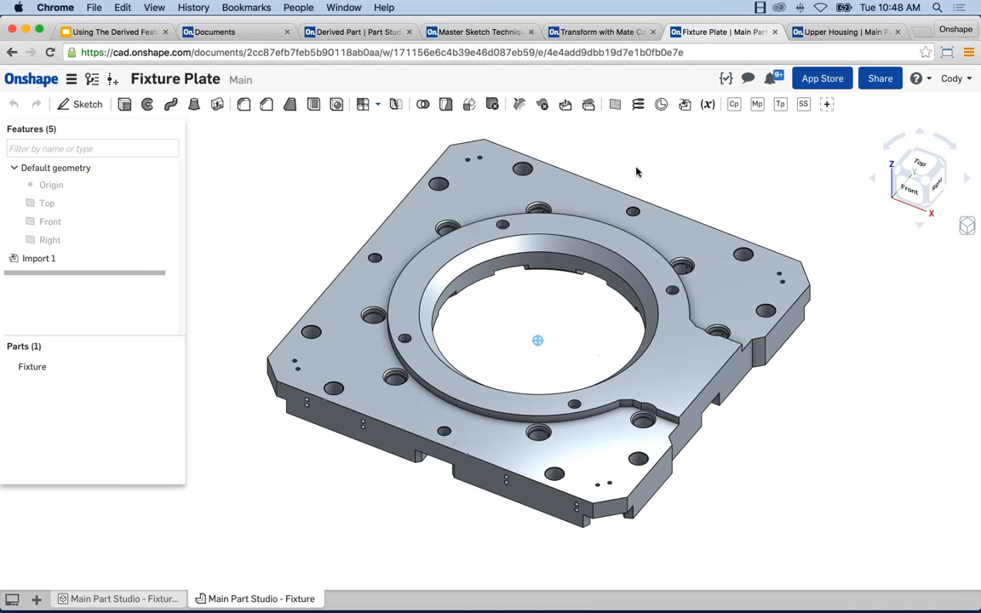
scroll(695, 232, up, 6)
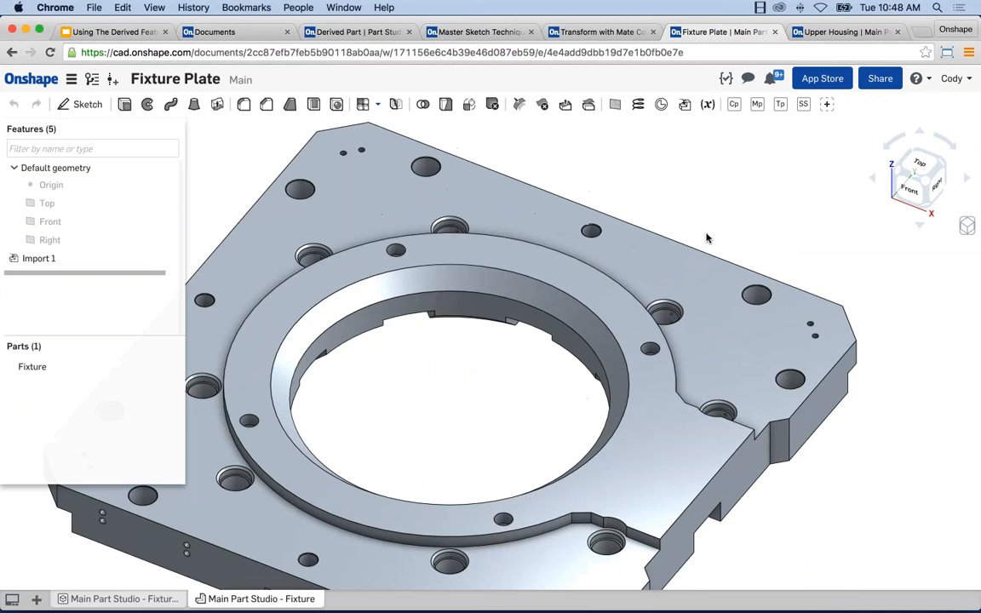
right_click(681, 227)
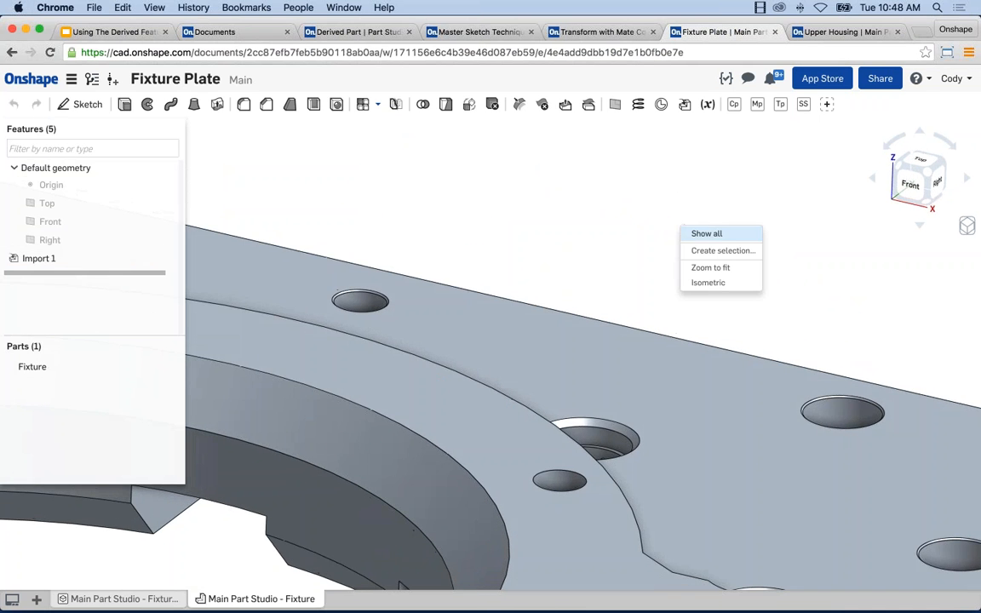
click(696, 250)
click(777, 262)
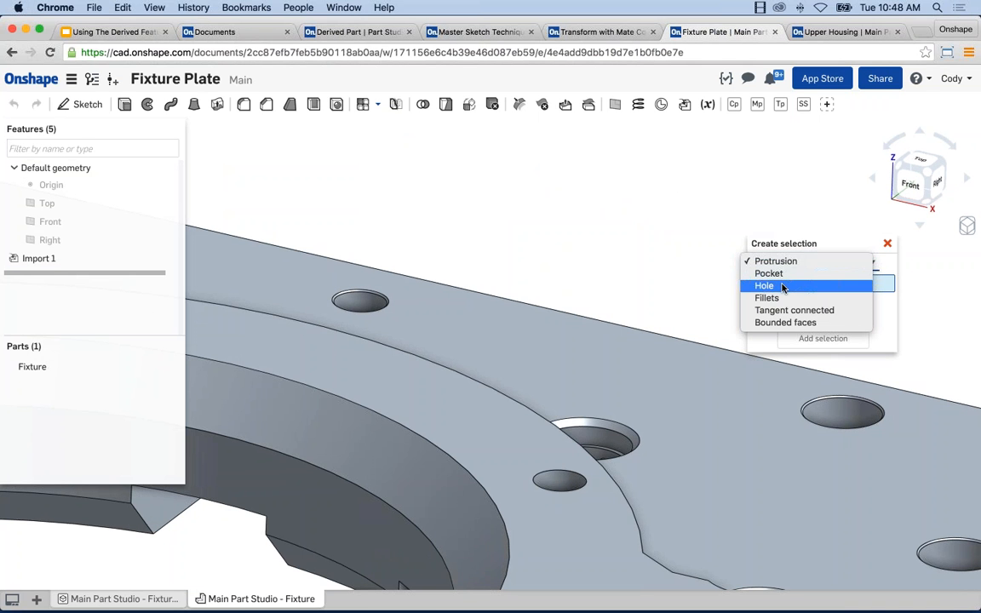
scroll(637, 231, down, 3)
right_drag(613, 199, 613, 212)
scroll(598, 343, up, 3)
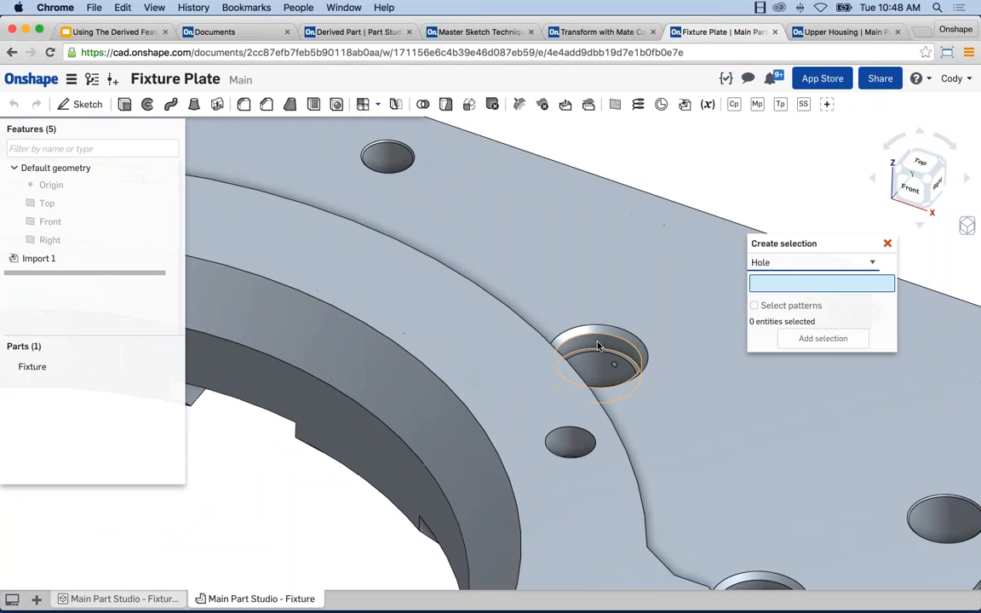
click(597, 343)
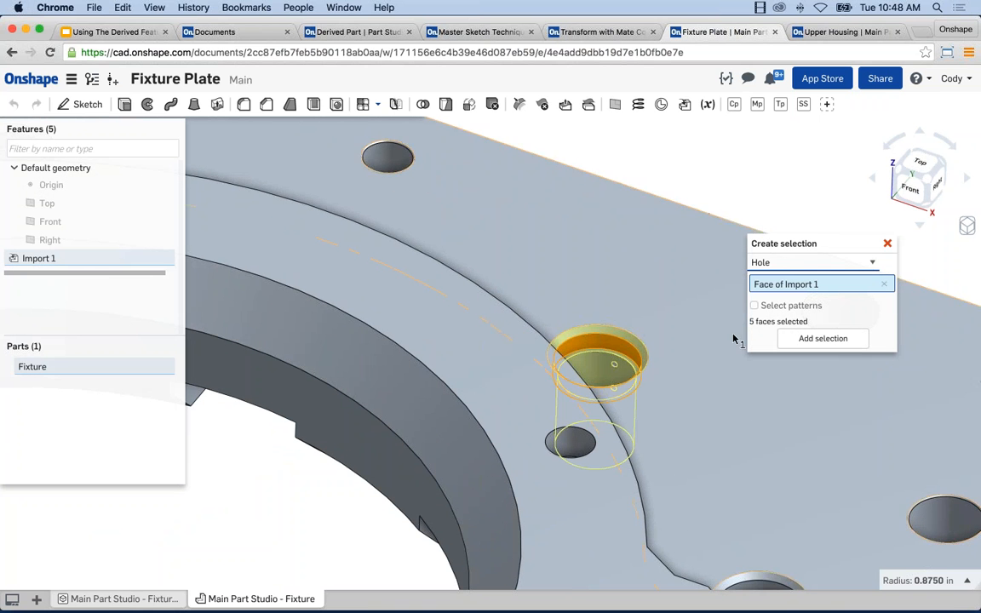
click(755, 306)
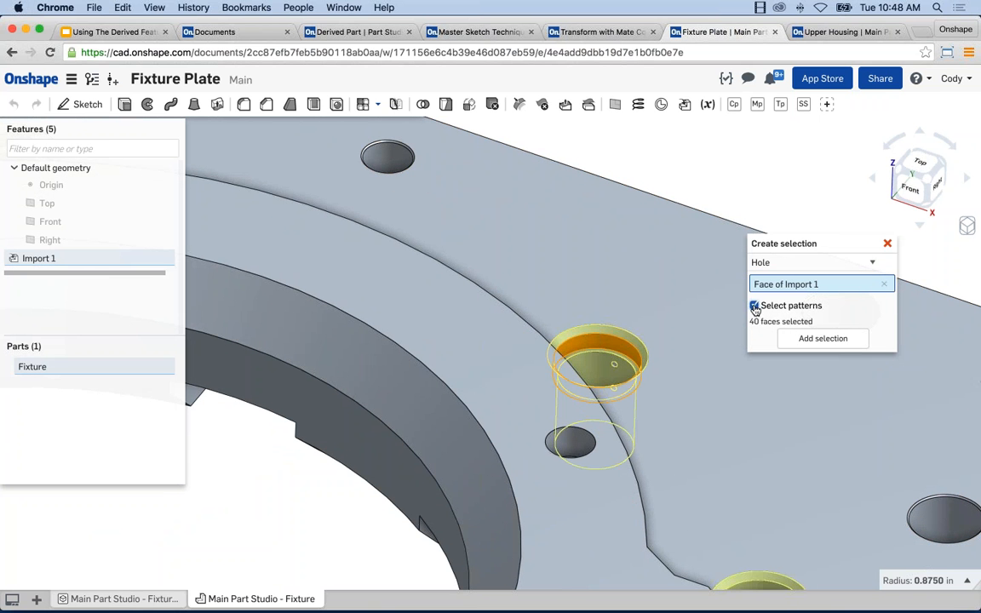
scroll(710, 162, down, 5)
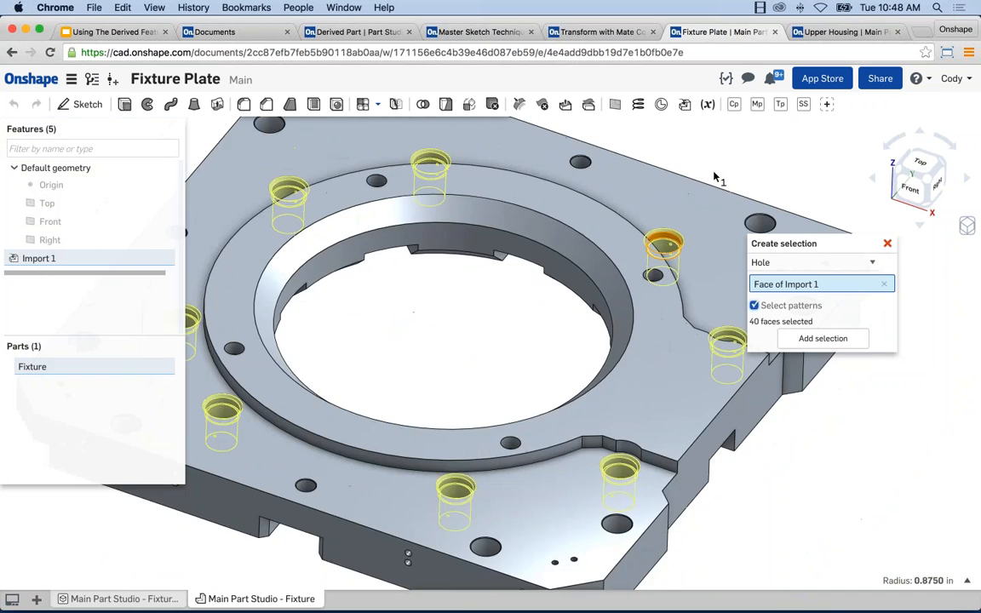
scroll(715, 174, down, 5)
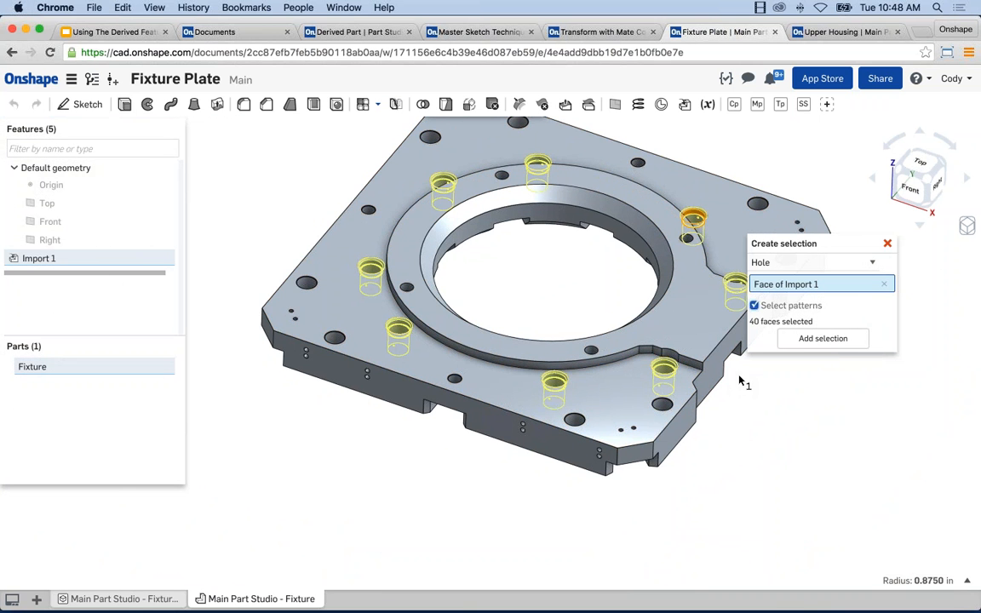
click(823, 339)
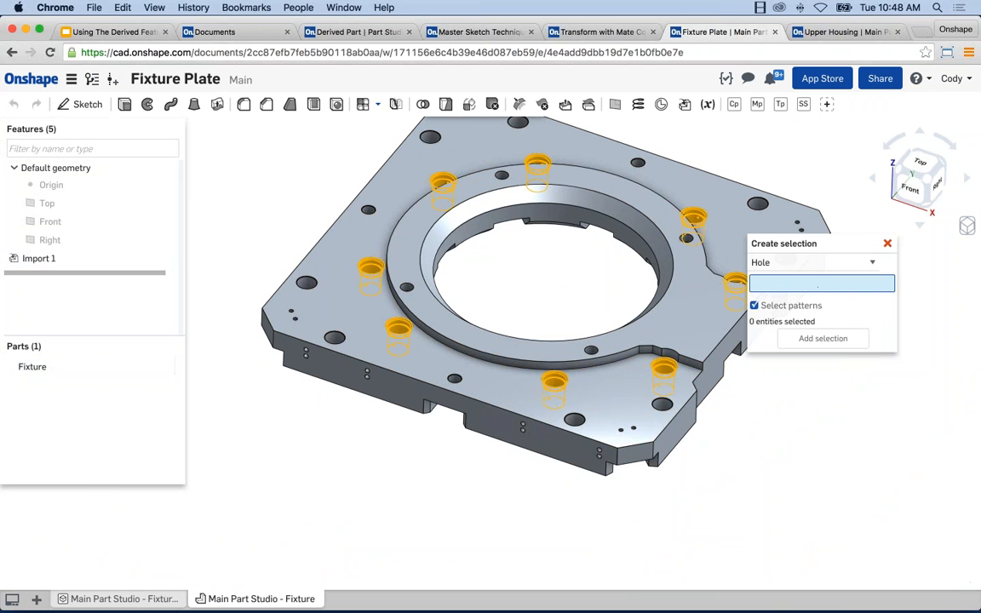
click(888, 243)
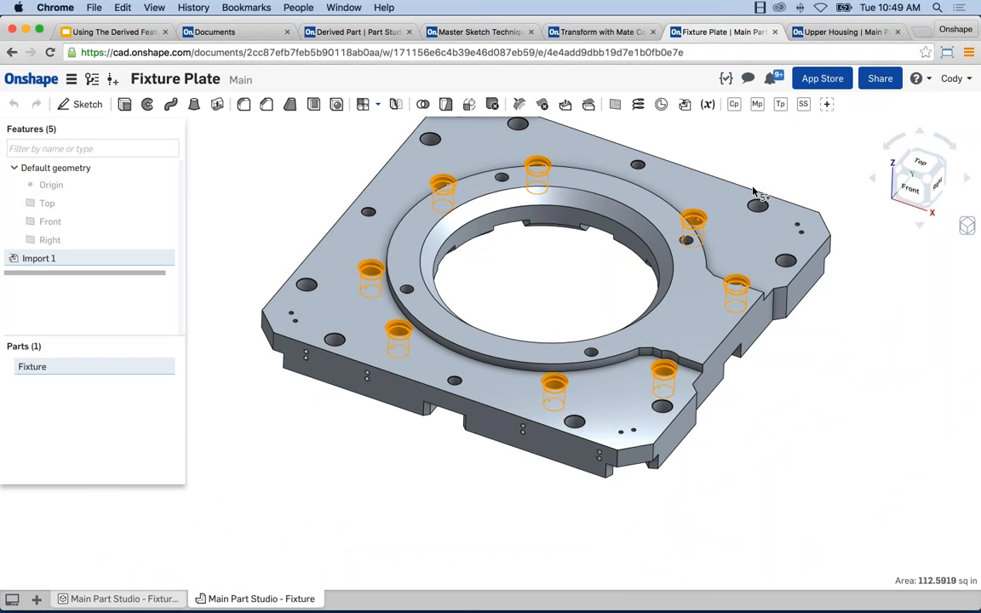
Offset the selected hole faces around the raised ring by 0.25 in with Move face
middle_drag(753, 187, 749, 223)
click(564, 104)
click(255, 210)
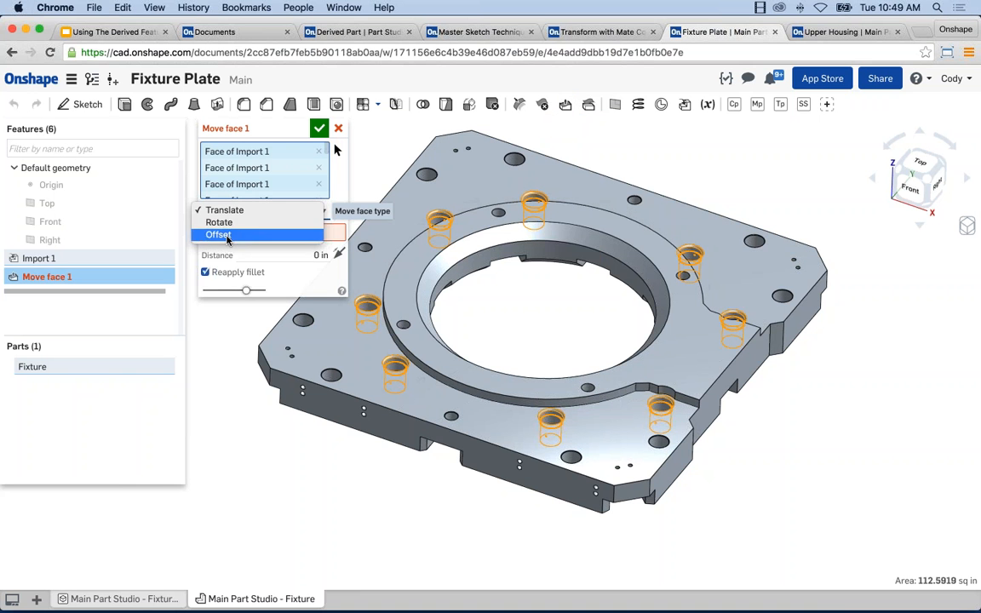
click(220, 235)
click(277, 230)
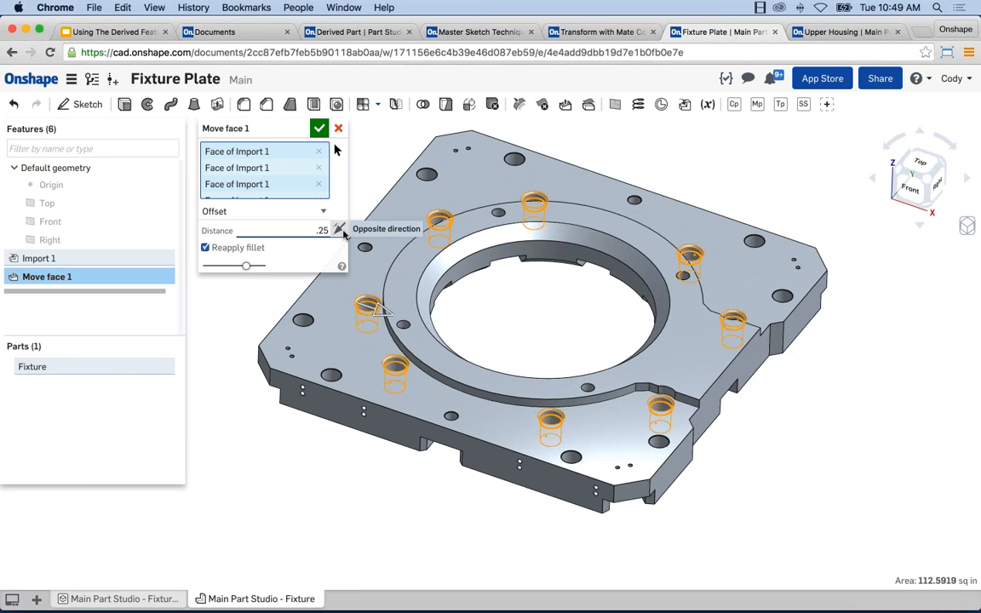
key(Return)
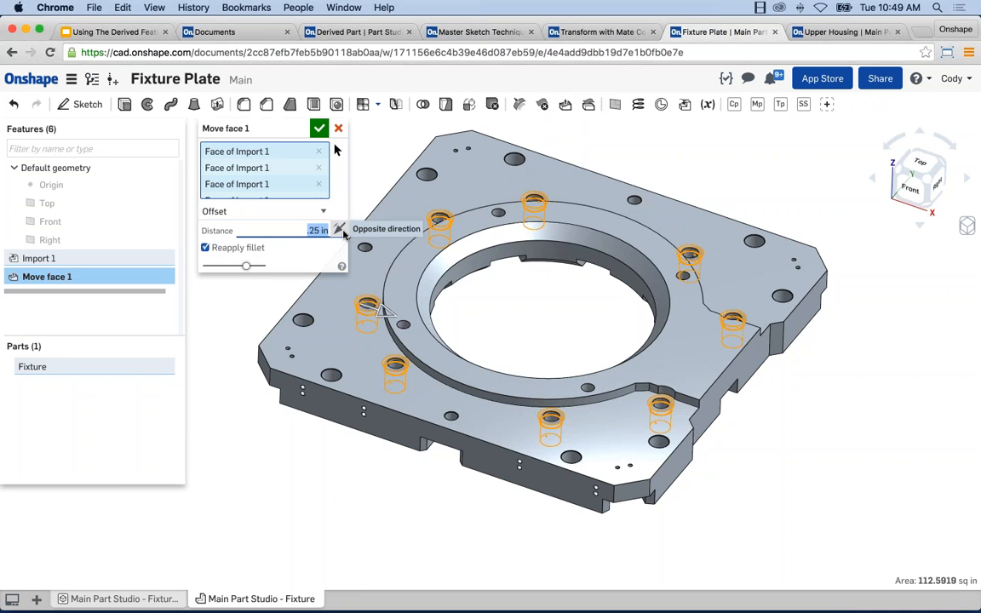
scroll(563, 422, up, 5)
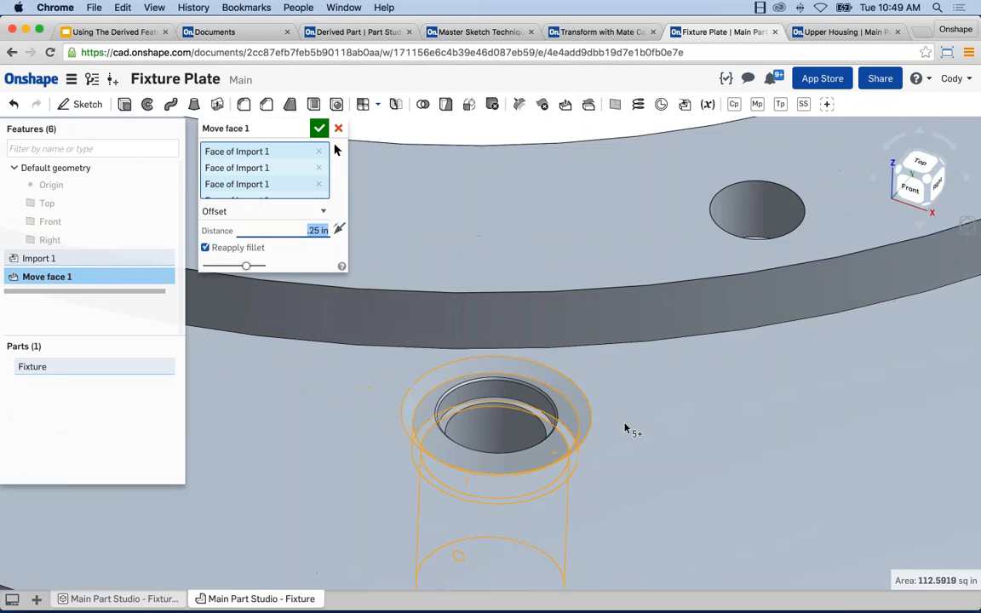
scroll(624, 428, down, 3)
right_drag(676, 418, 741, 409)
scroll(871, 438, down, 5)
right_drag(854, 405, 831, 422)
scroll(808, 357, down, 1)
middle_drag(732, 345, 693, 332)
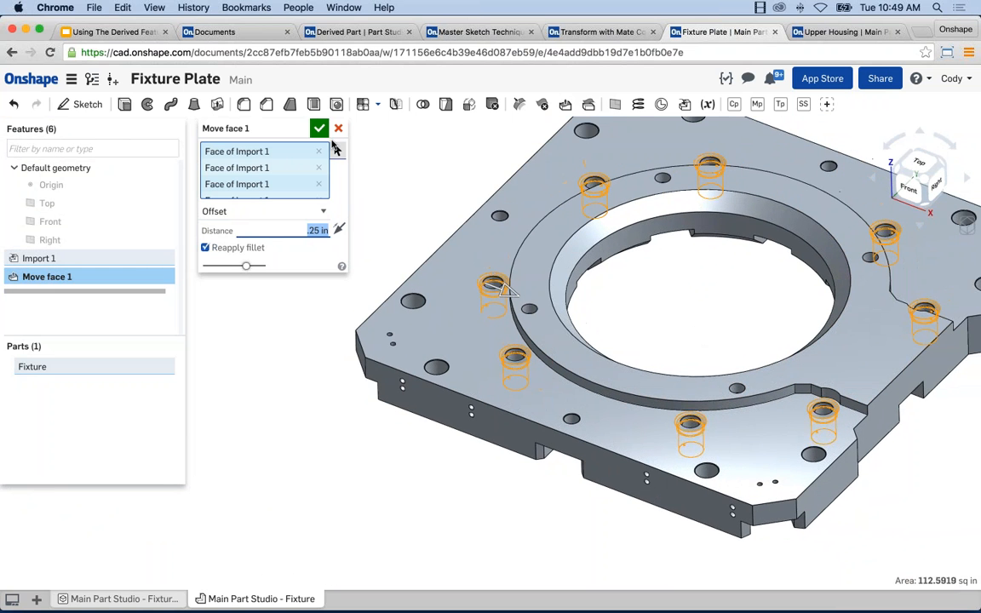
click(320, 128)
Change the appearance of the Fixture part to a darker blue
scroll(362, 251, down, 2)
middle_drag(364, 245, 281, 267)
scroll(405, 437, up, 1)
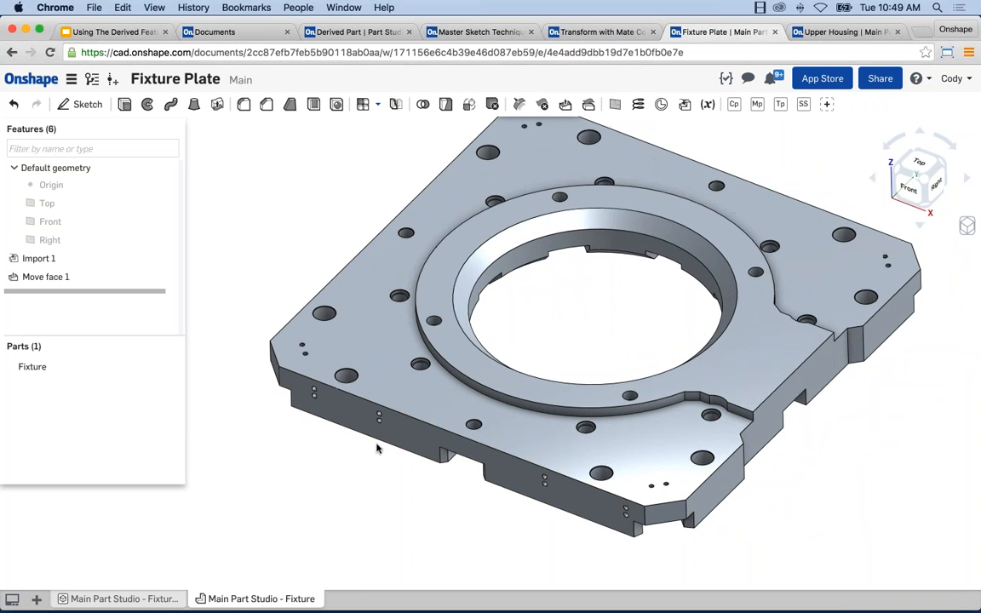
middle_drag(469, 380, 442, 394)
right_click(66, 368)
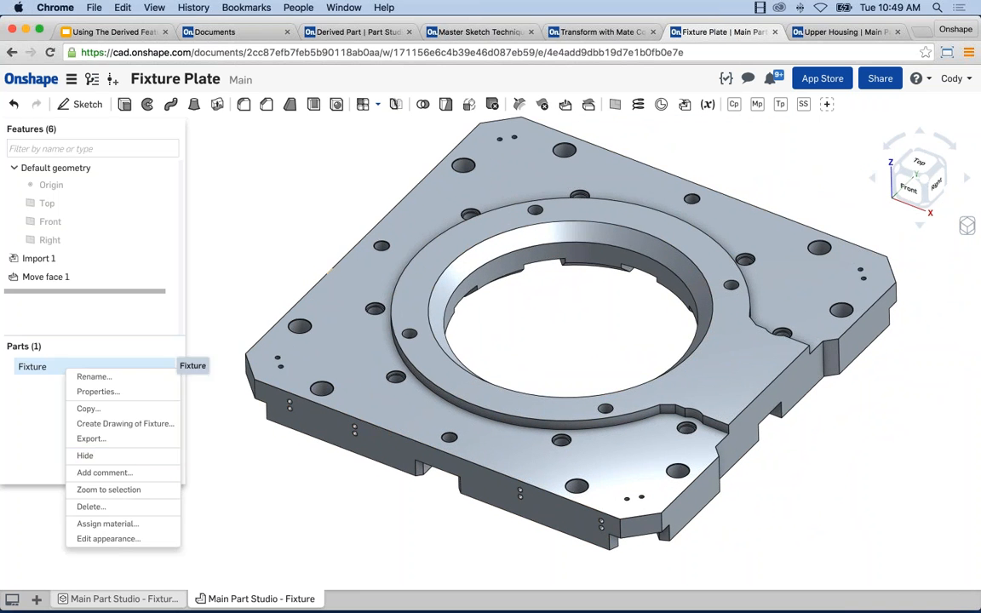
click(108, 539)
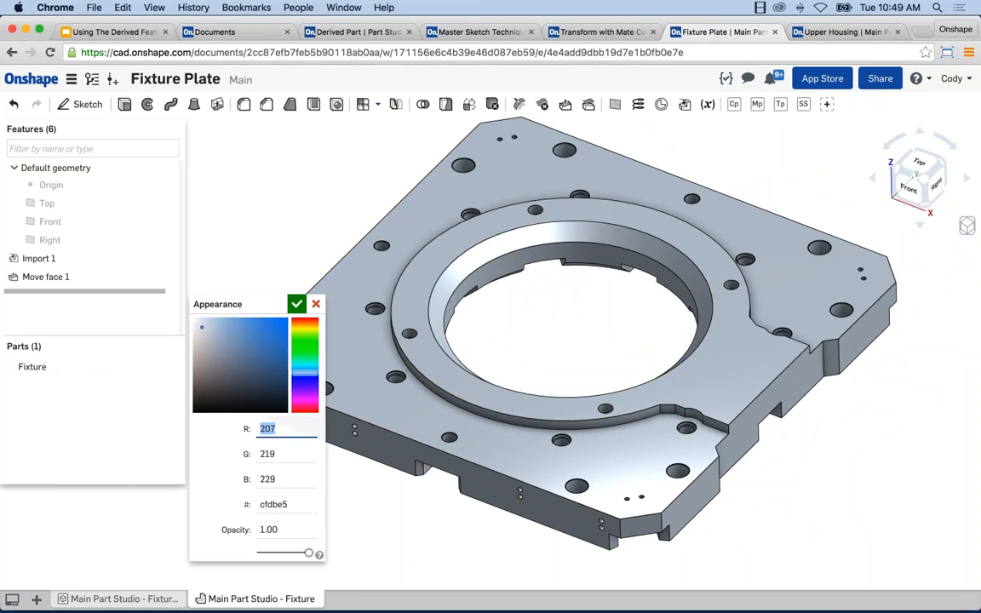
click(232, 352)
click(296, 304)
middle_drag(340, 422, 348, 444)
scroll(348, 444, up, 5)
scroll(513, 402, down, 3)
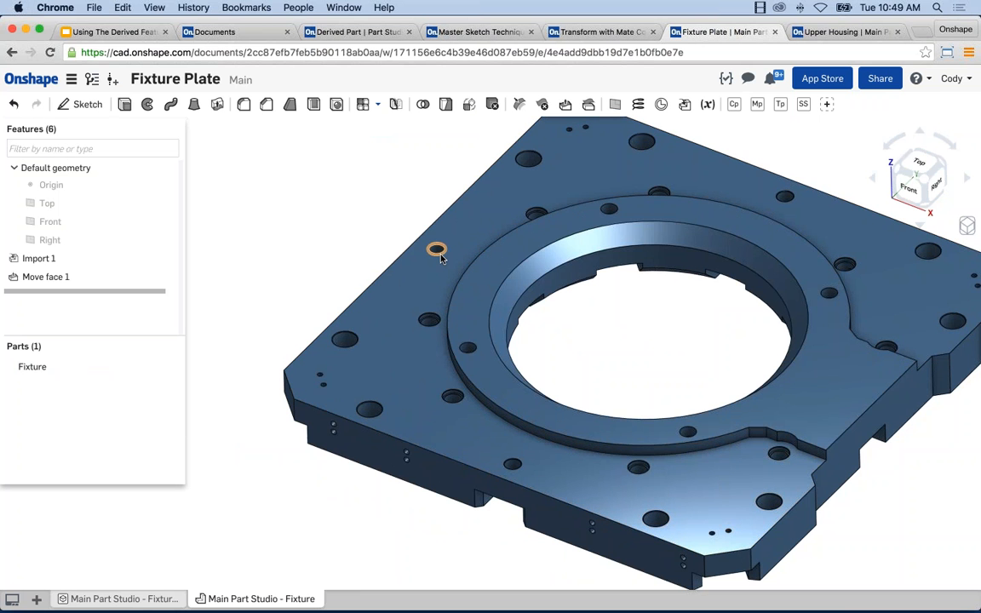
scroll(440, 257, down, 2)
scroll(443, 382, up, 3)
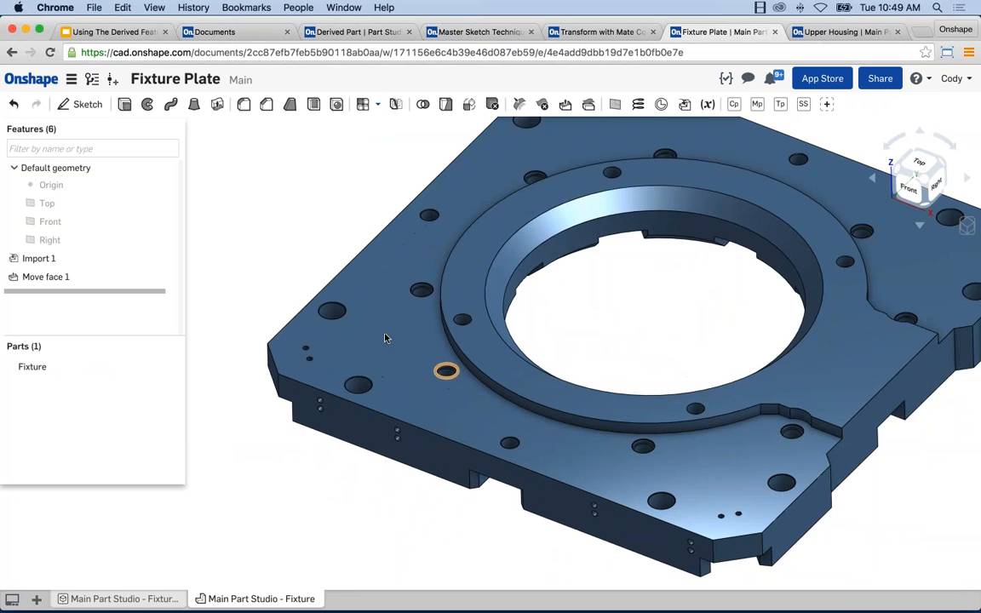
Switch to the Upper Housing document and inspect a stepped hole of the derived fixture up close
click(841, 32)
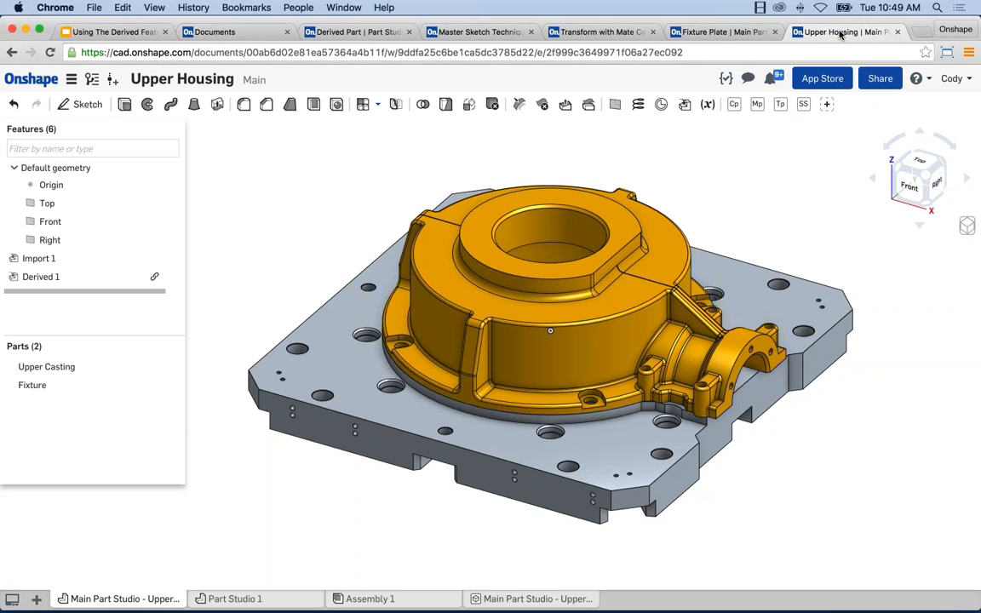
scroll(375, 339, up, 10)
mouse_move(377, 329)
right_down()
mouse_move(414, 345)
mouse_move(396, 341)
mouse_move(403, 327)
right_up()
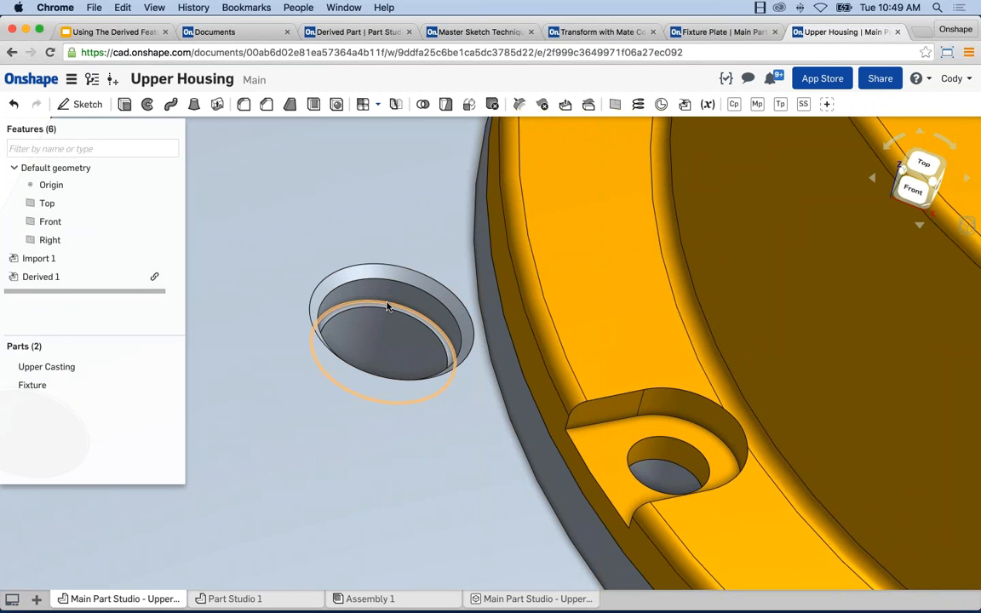
Return to the Fixture Plate document and create version V2 from its Main workspace
click(694, 36)
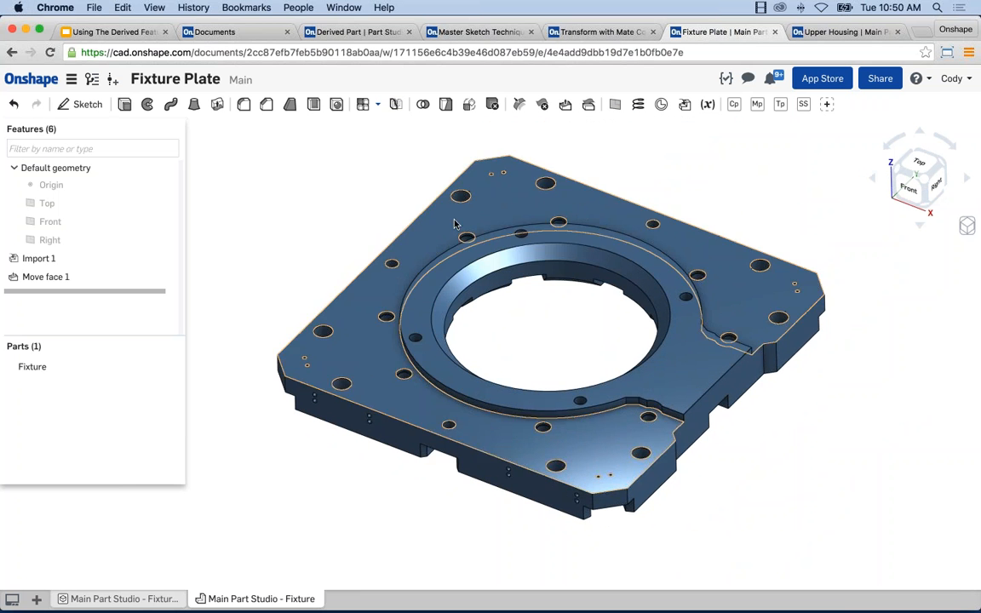
scroll(551, 345, up, 3)
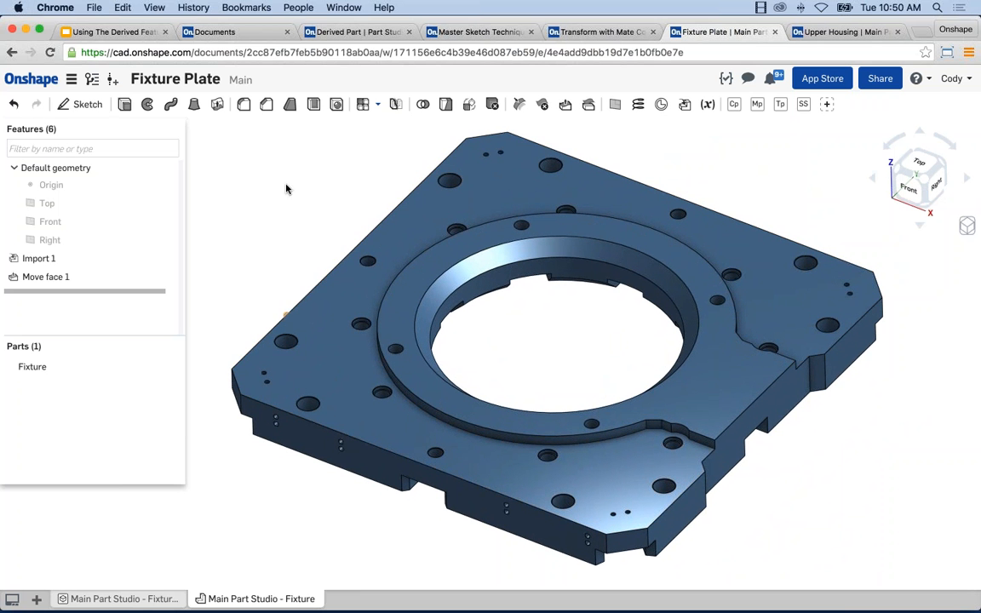
click(112, 78)
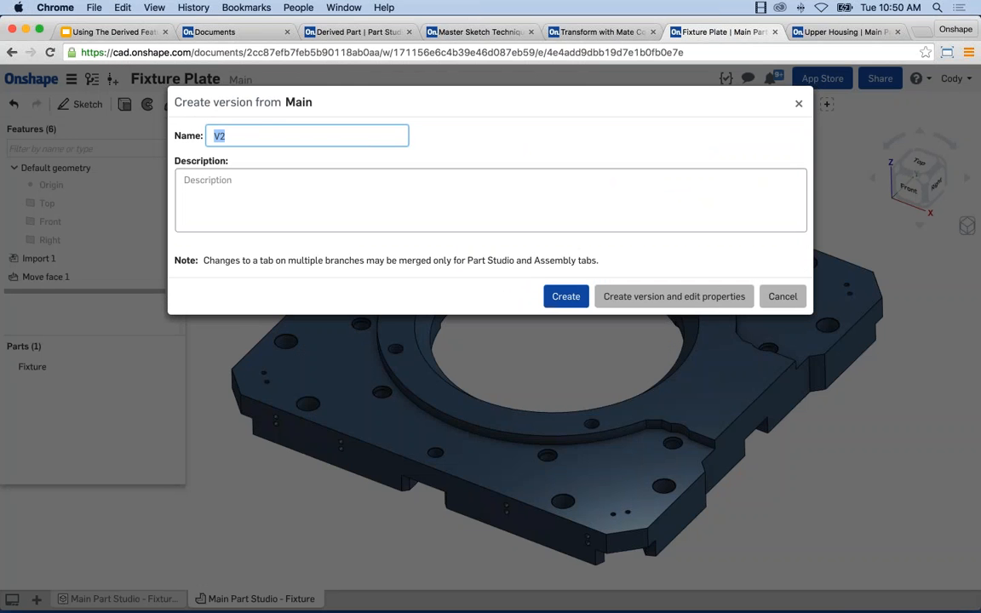
click(565, 296)
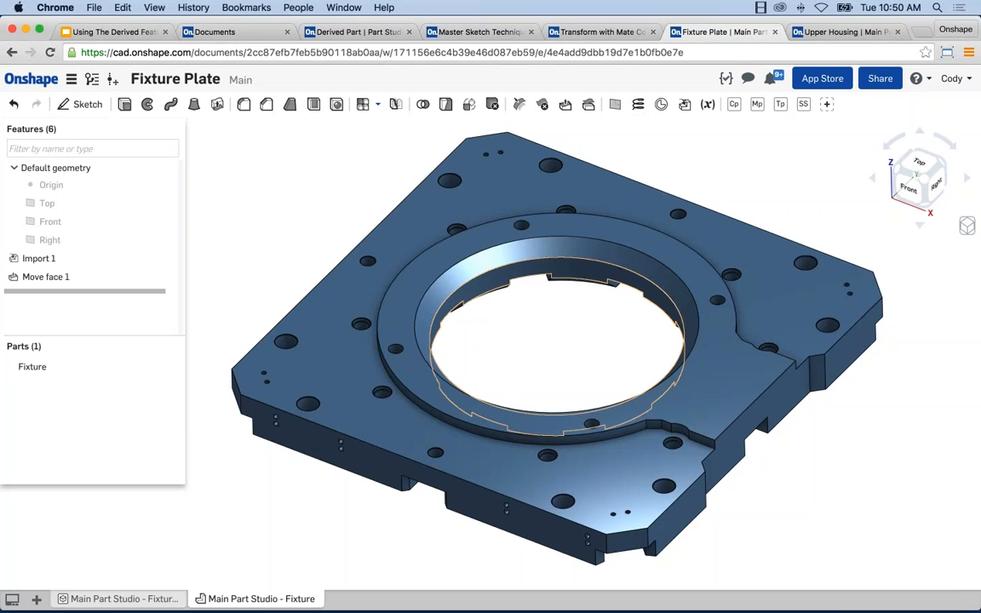
In the Upper Housing document, check the Derived feature's link indicator and the derived fixture around the casting
click(823, 35)
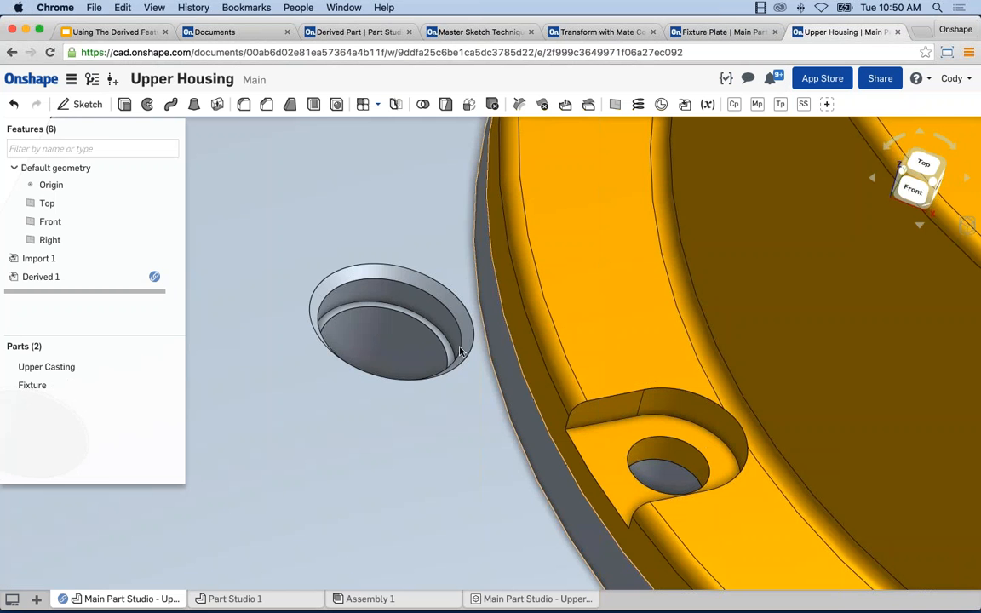
scroll(459, 348, down, 5)
mouse_move(156, 283)
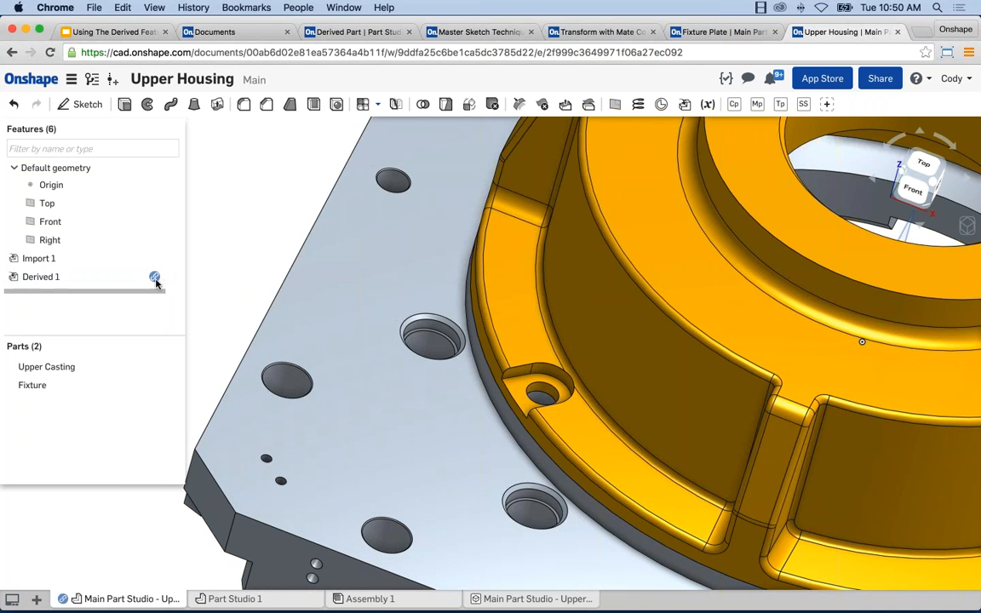
key(f)
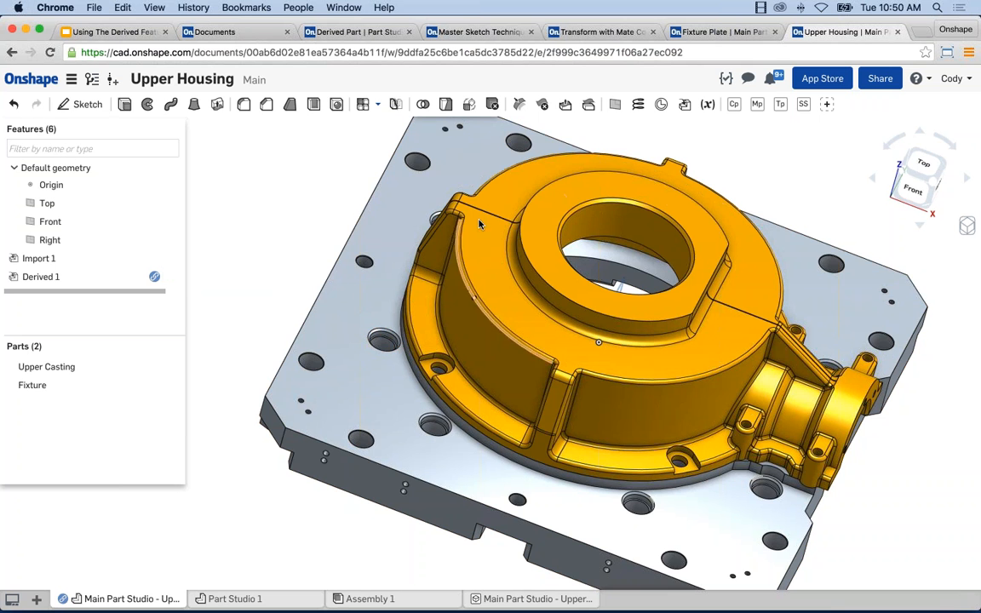
scroll(474, 432, down, 2)
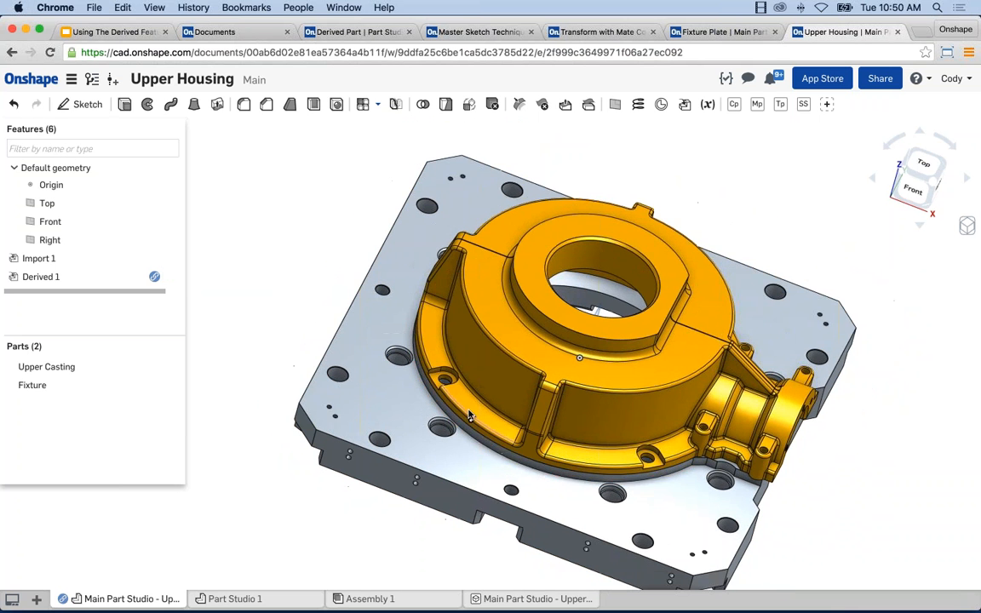
right_drag(471, 406, 291, 280)
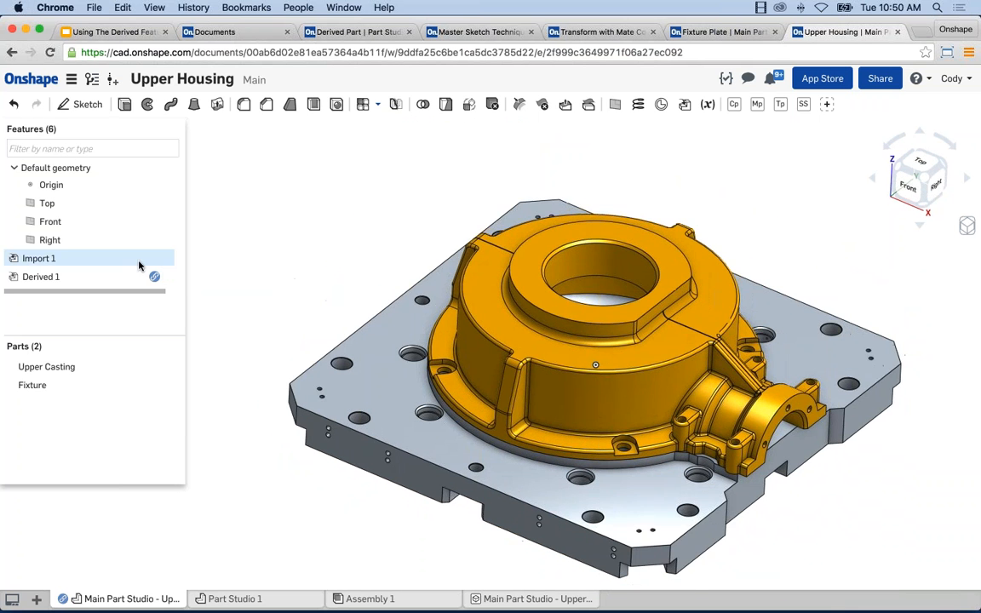
Review the update options for the Derived feature's linked document, including the Fixture Plate version graph, and update all references to the latest version, V2
right_click(153, 278)
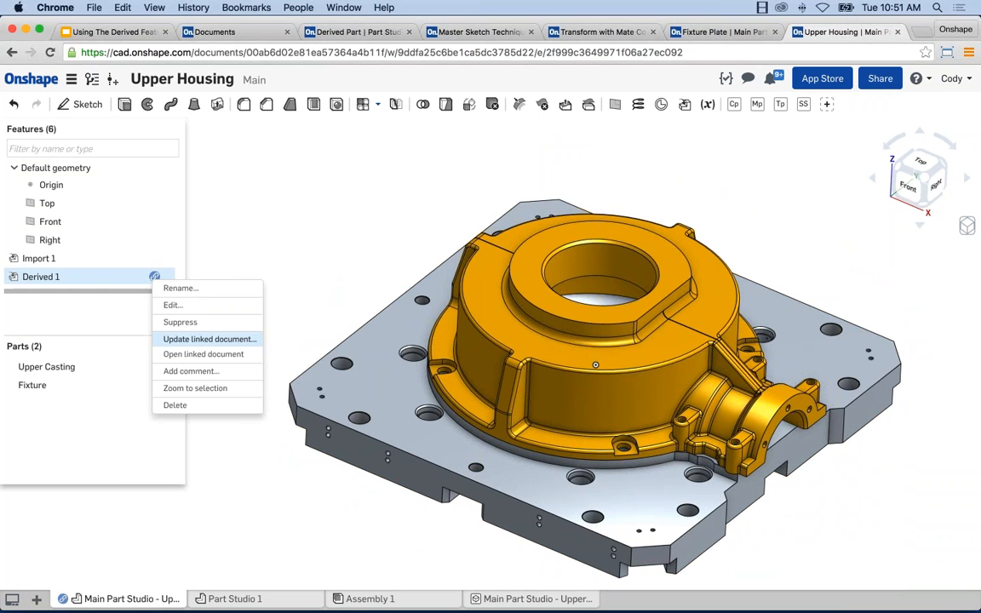
click(208, 339)
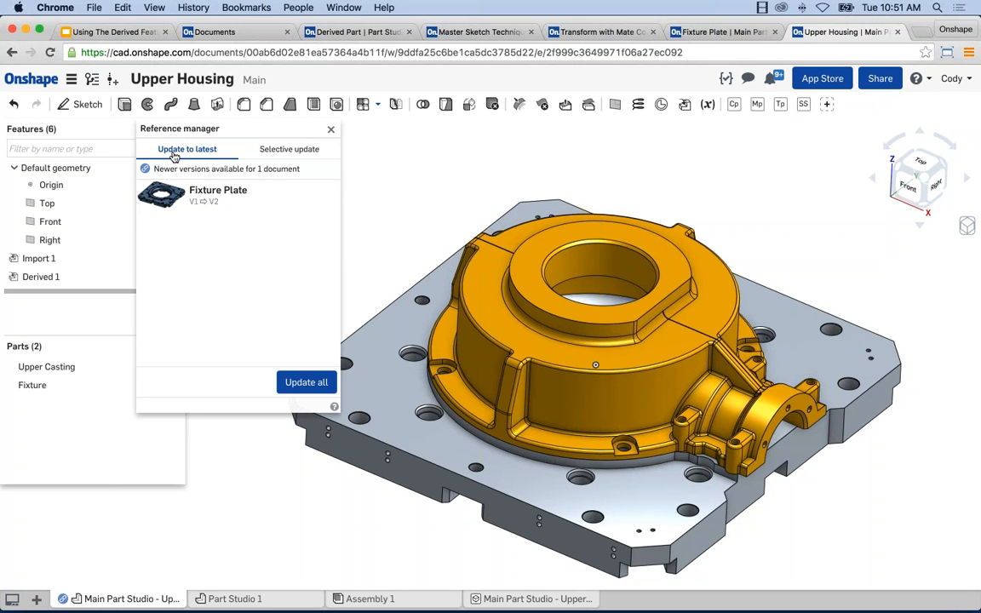
click(297, 151)
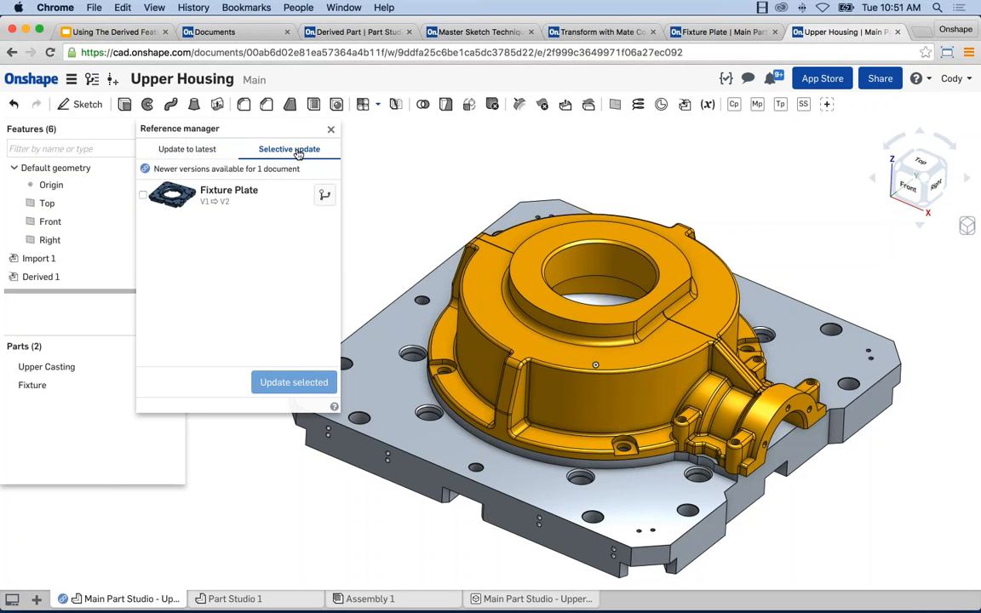
click(324, 196)
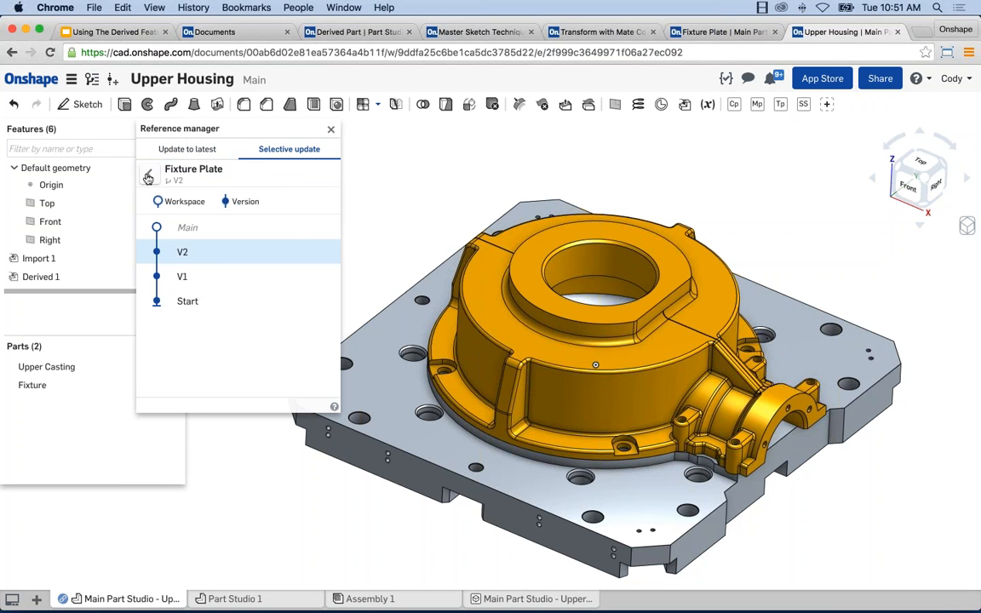
click(149, 172)
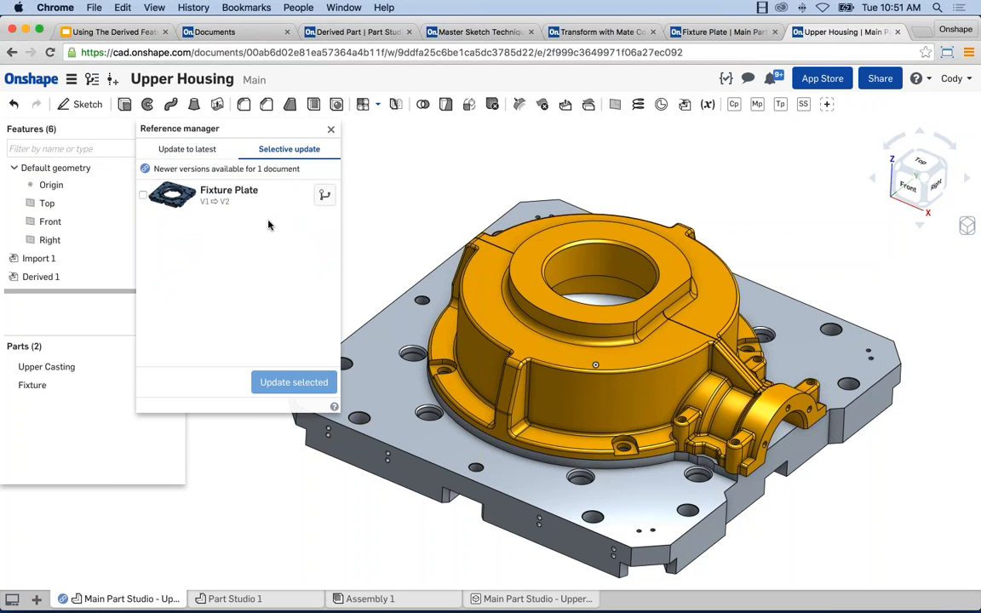
click(187, 149)
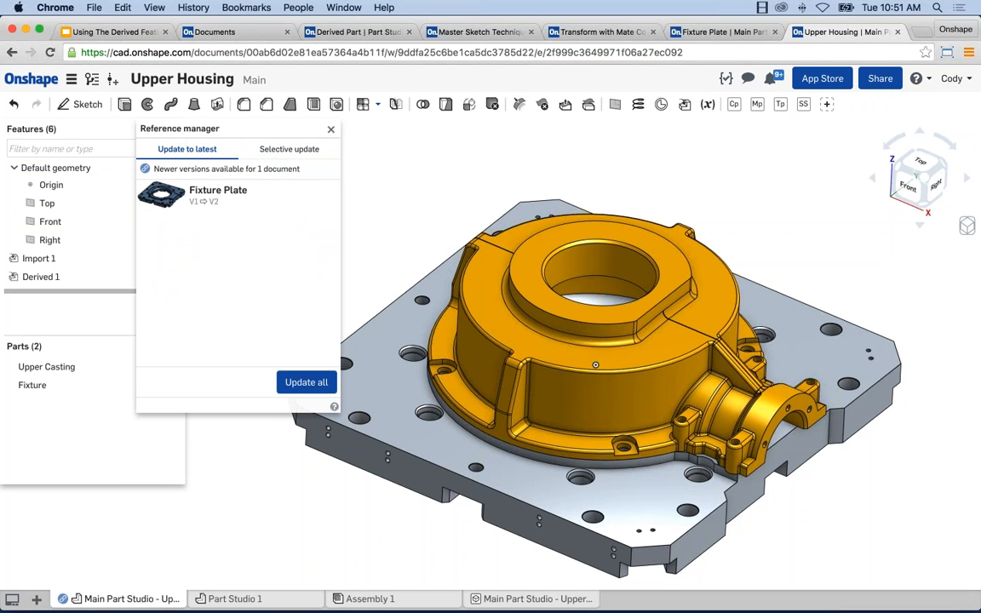
click(306, 381)
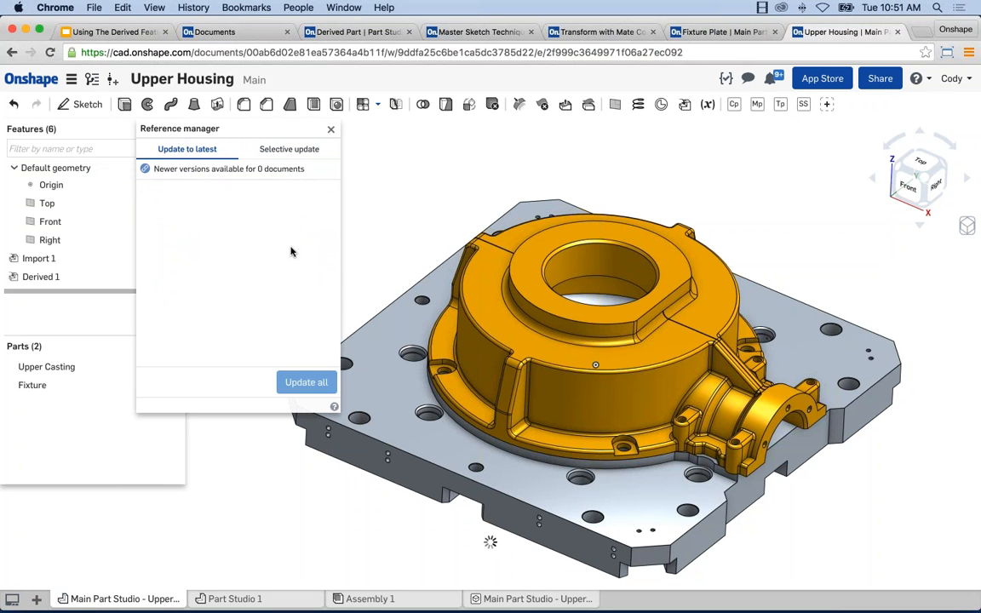
Inspect the updated fixture holes around the casting and close the Reference manager
scroll(454, 426, up, 10)
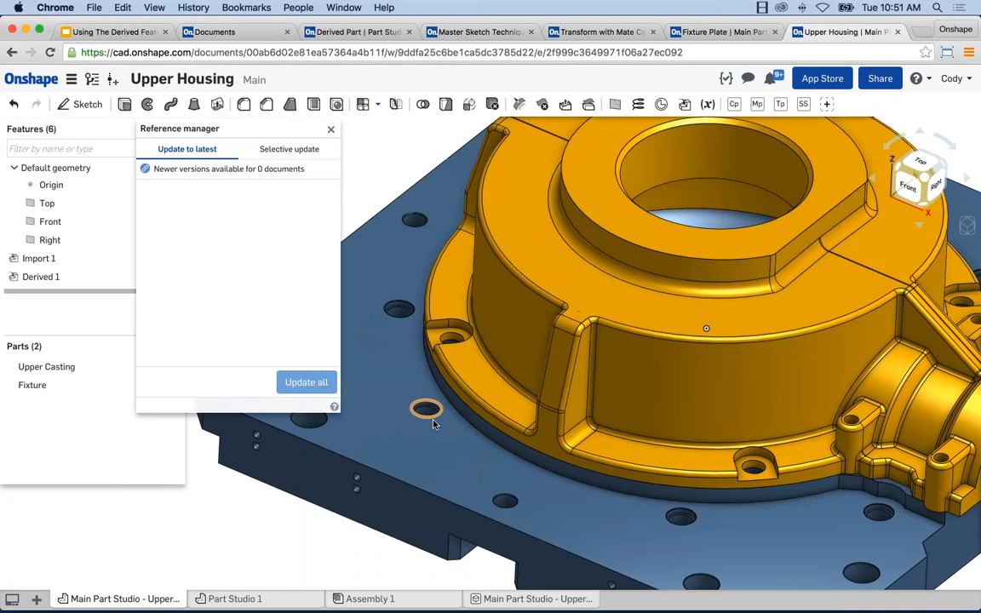
scroll(454, 426, up, 1)
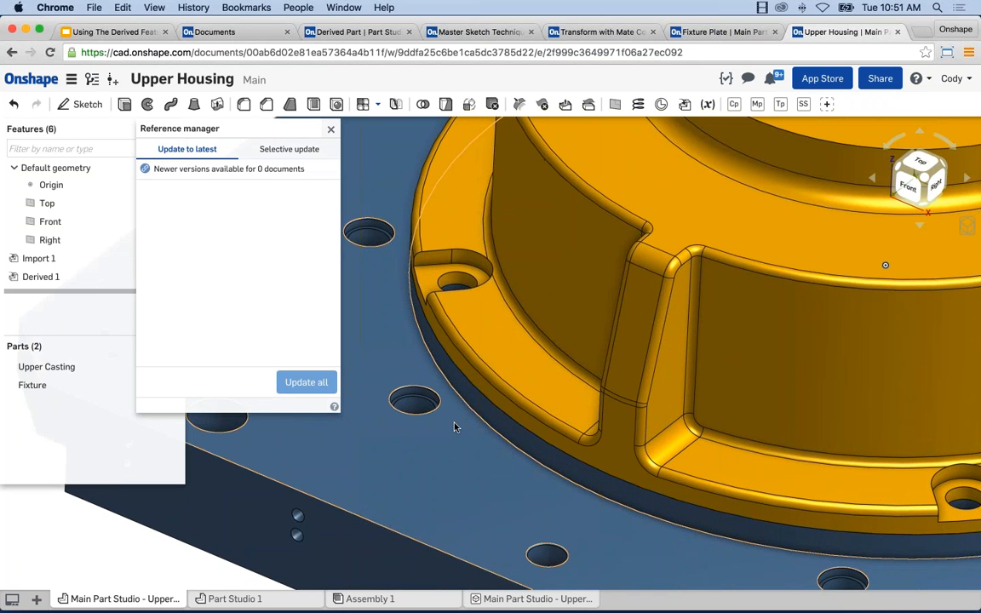
key(f)
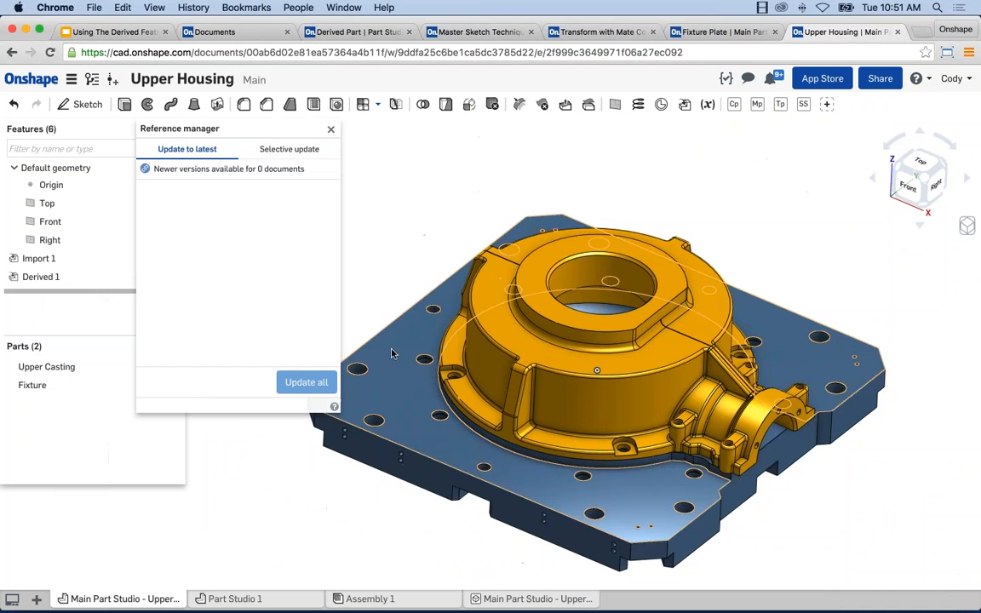
click(333, 131)
key(f)
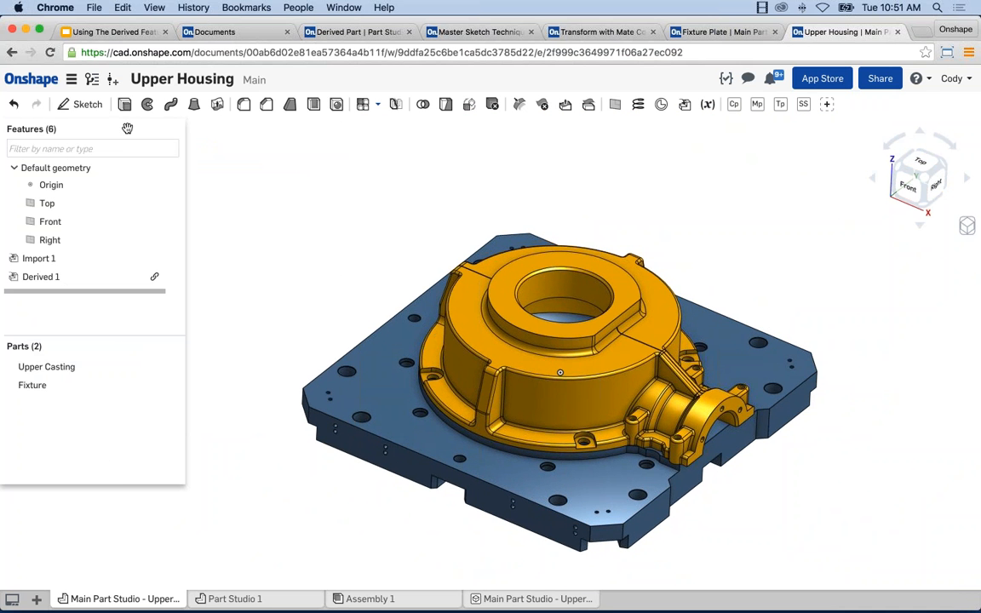
Review the Main workspace's list of changes in the Upper Housing version history, including the options for an earlier change
click(92, 82)
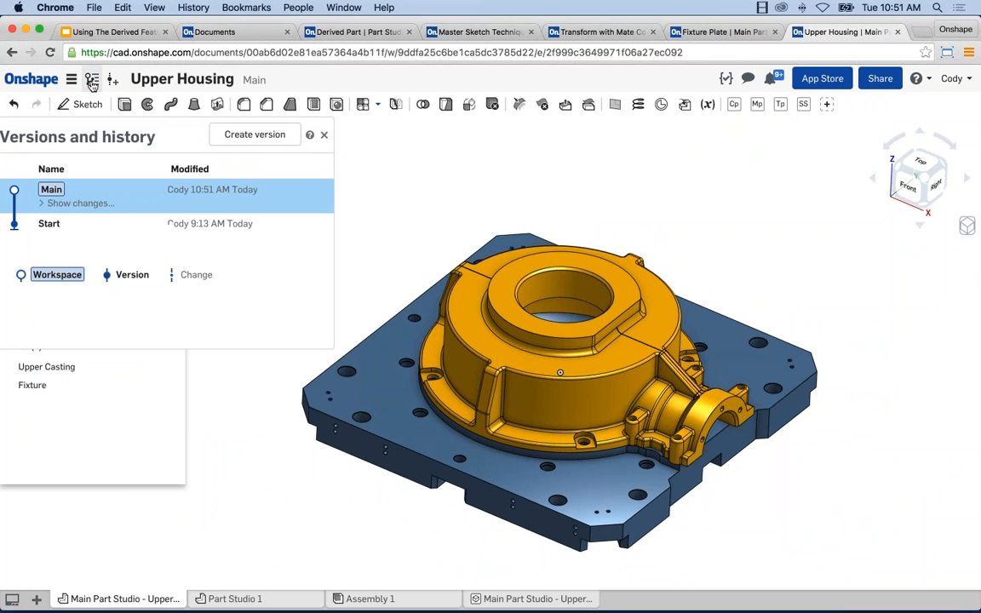
click(100, 205)
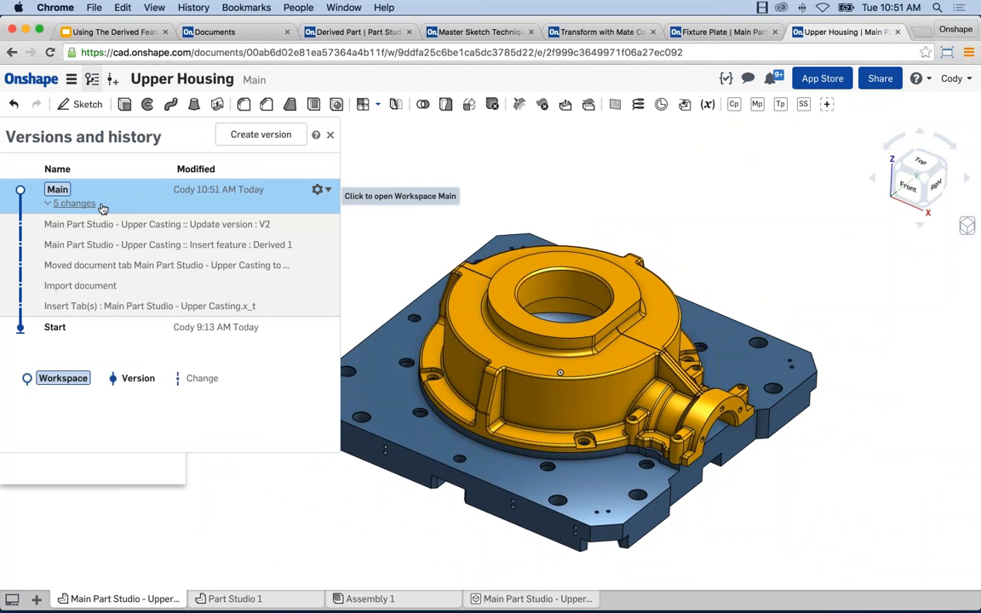
click(324, 266)
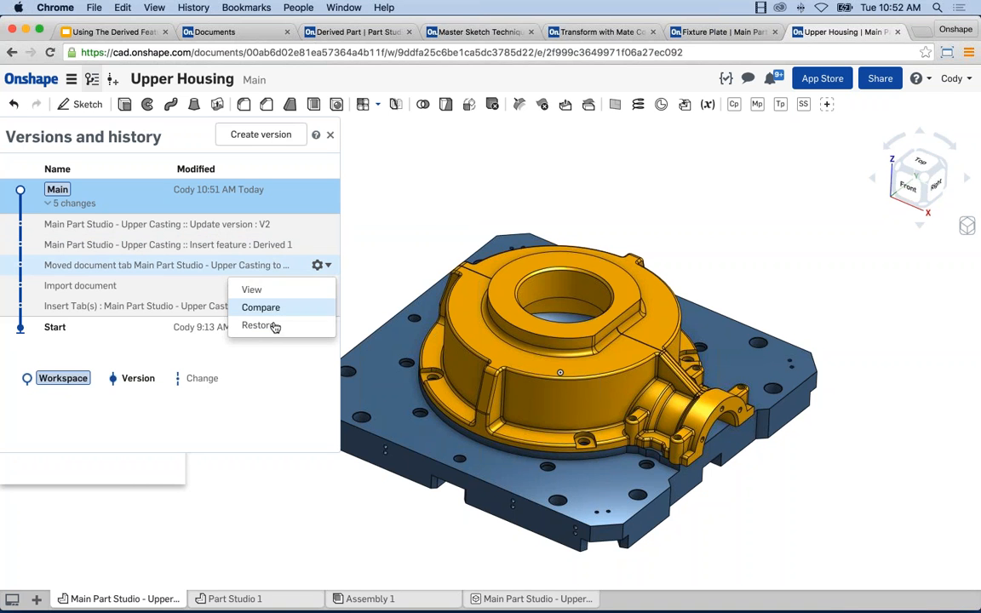
click(331, 135)
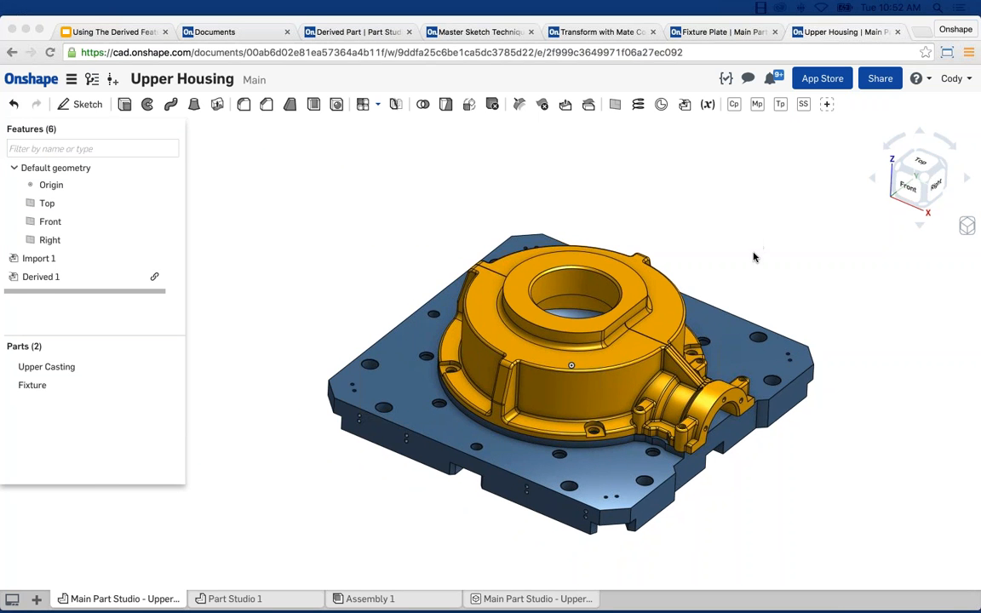
Open the Derived feature's definition to check its source document version and selected part, and accept it without edits
click(737, 255)
scroll(714, 258, down, 1)
middle_drag(714, 258, 705, 243)
scroll(613, 370, up, 2)
scroll(613, 370, up, 2)
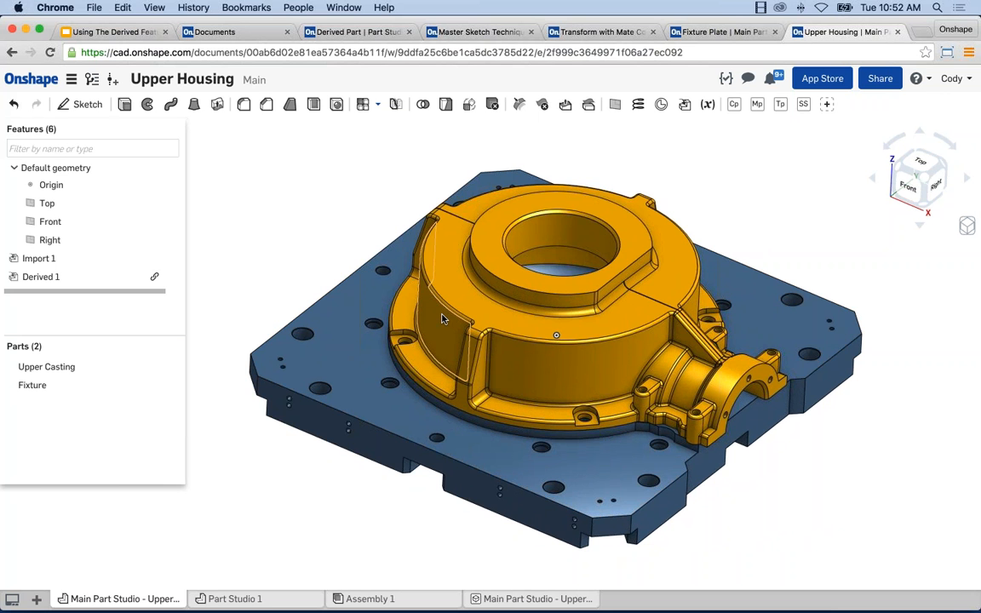
right_click(51, 276)
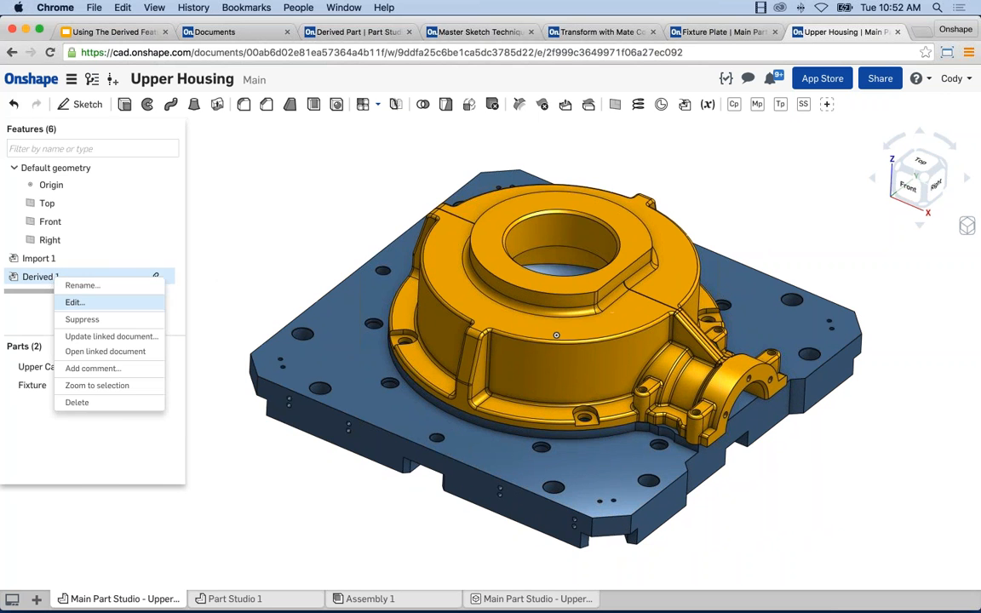
click(75, 302)
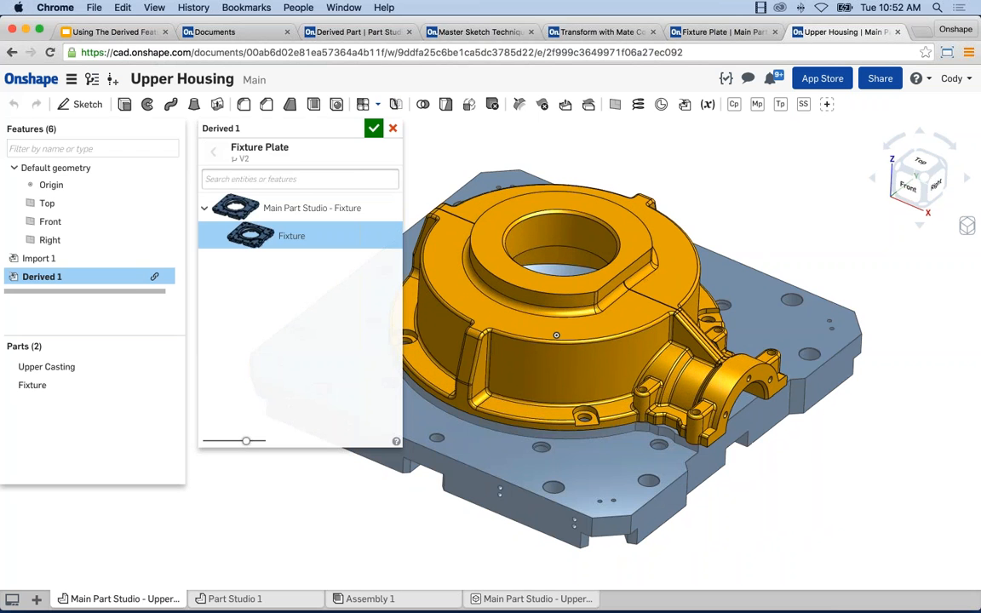
click(373, 128)
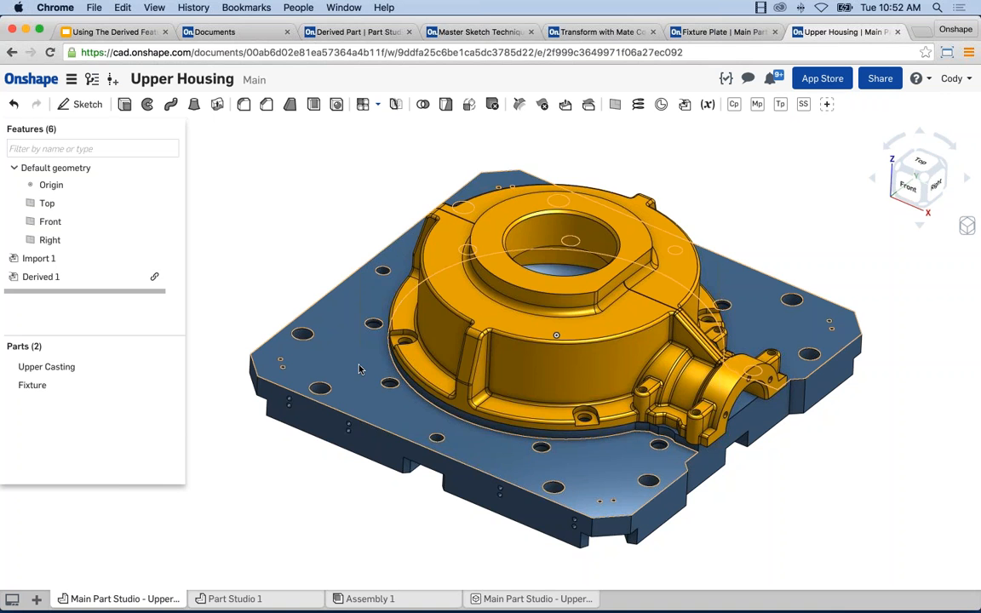
Compare the source fixture in the Fixture Plate document with its derived copy in Upper Housing, and return to the Google Slides presentation
click(718, 31)
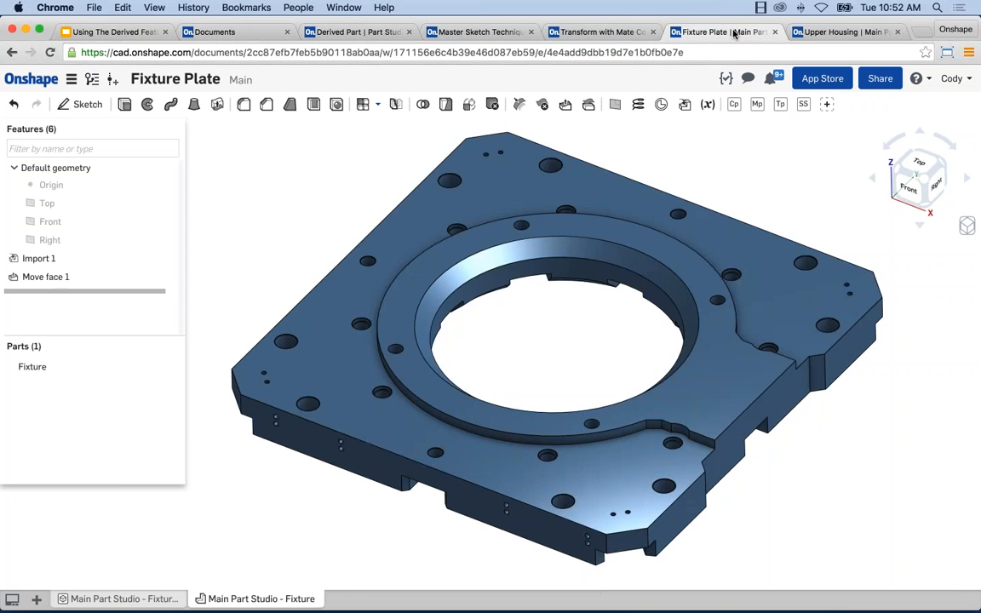
click(835, 32)
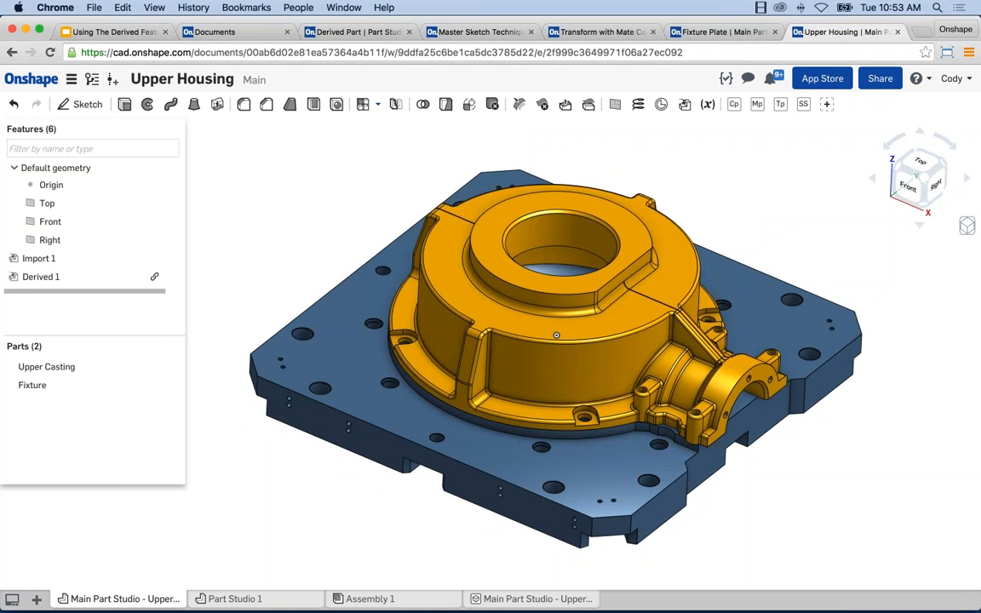
click(737, 35)
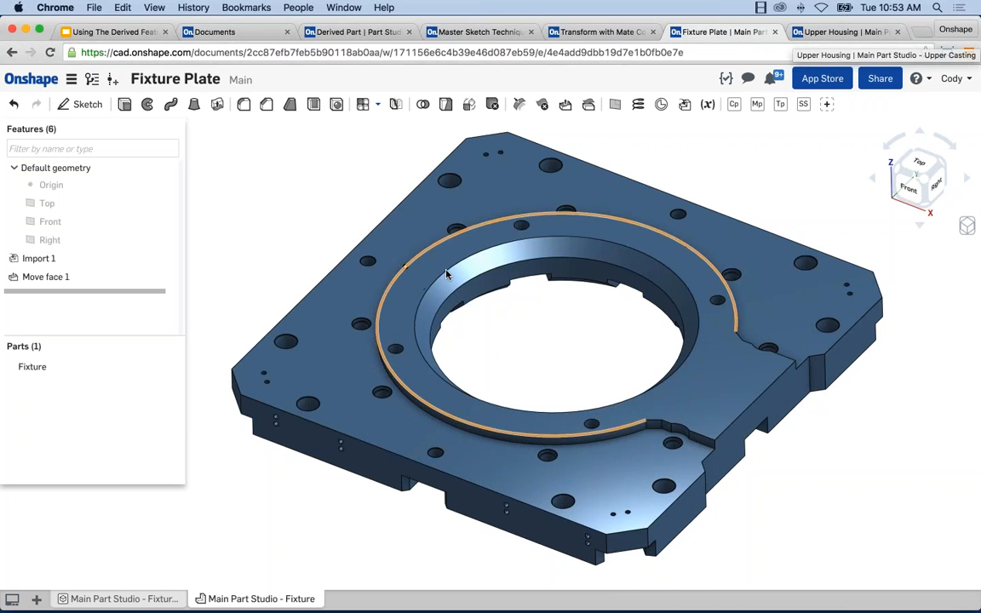
scroll(324, 276, up, 4)
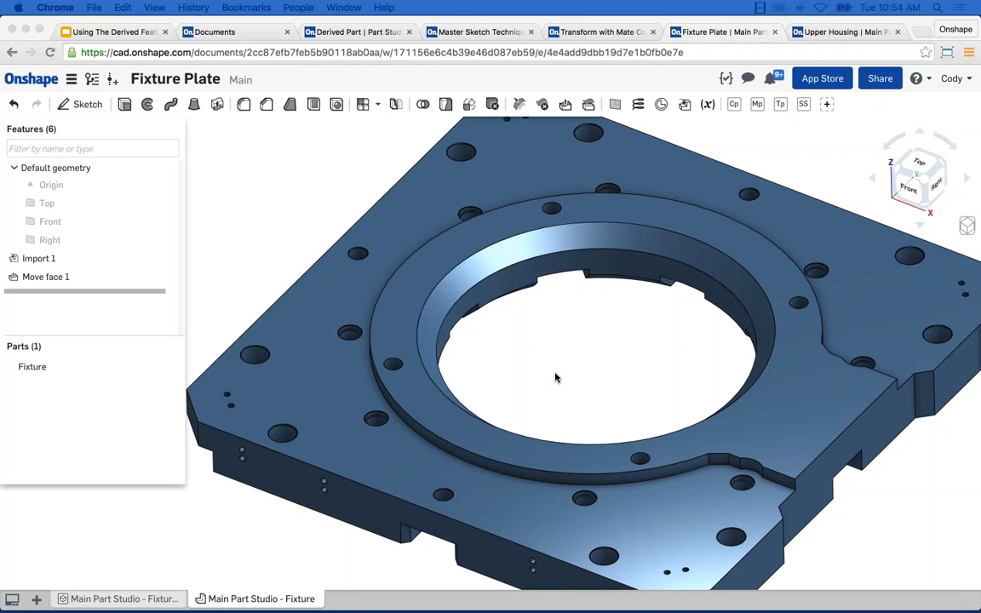
scroll(580, 344, down, 5)
key(ctrl+shift+Left)
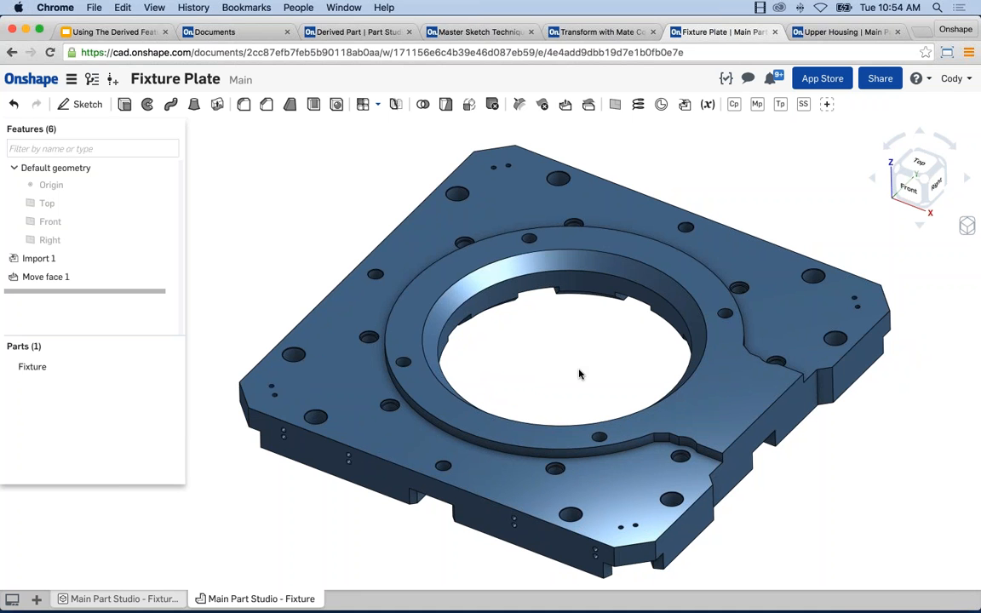
click(132, 33)
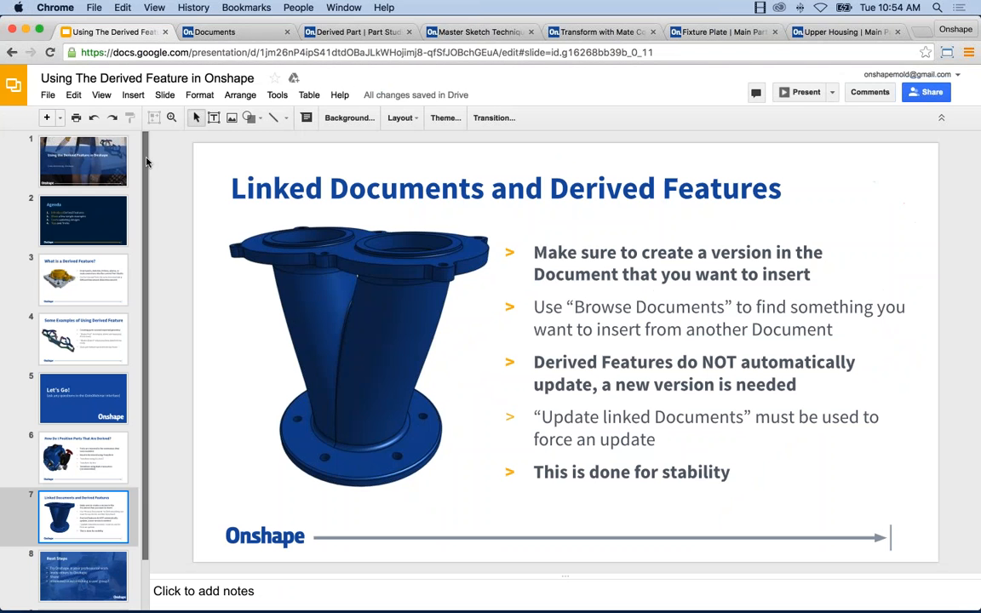